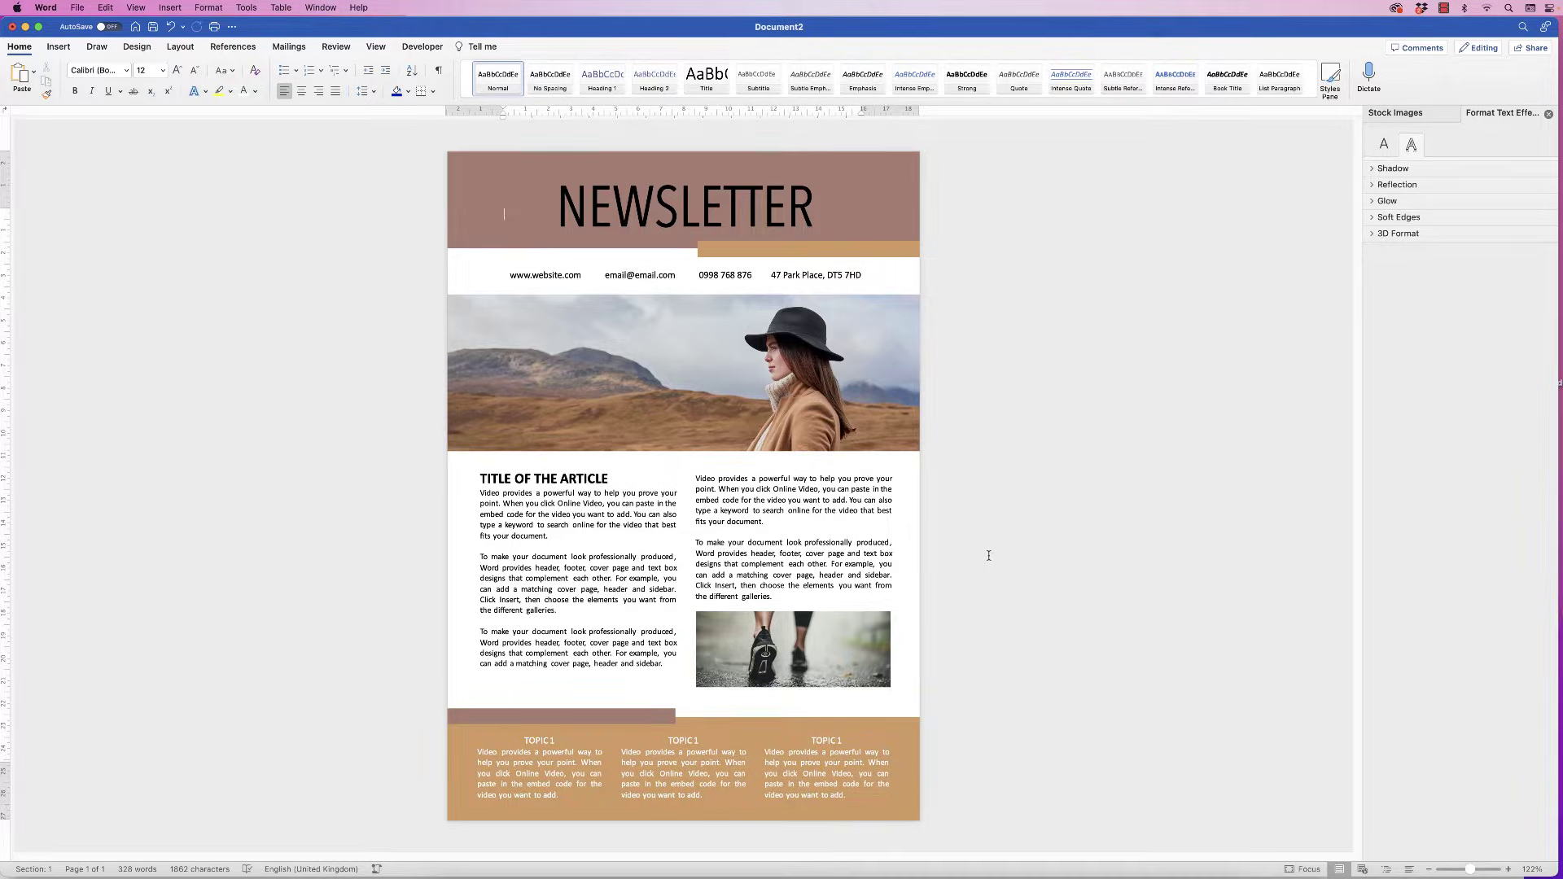
- Undo all of the finished newsletter sample until the page is empty
key(super+z)
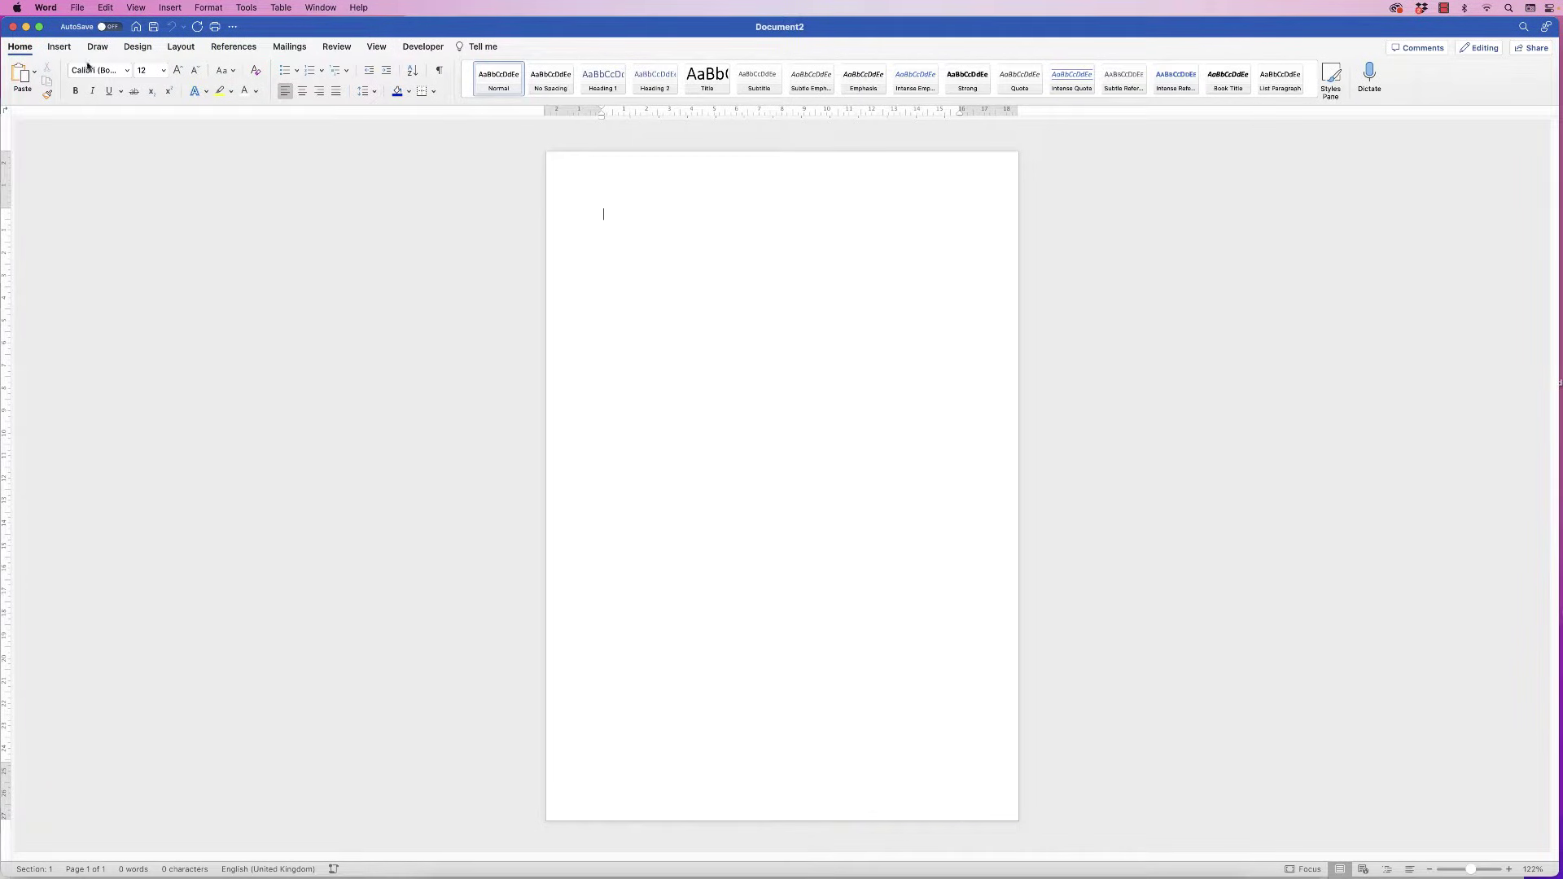
- Draw a wide text box across the top of the page containing NEWSLETTER
click(58, 46)
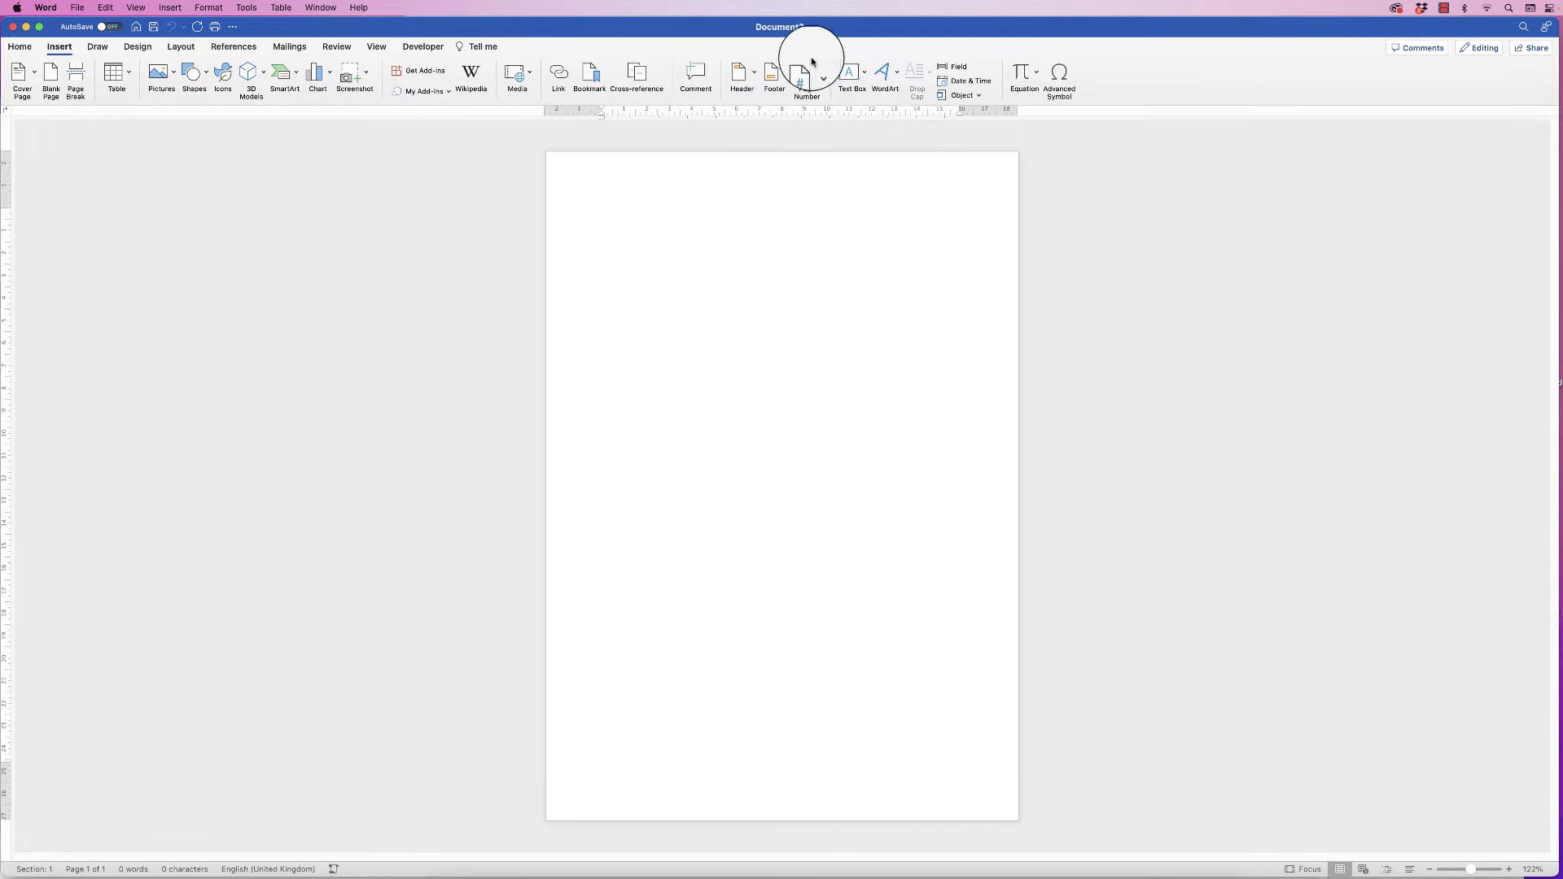
click(852, 73)
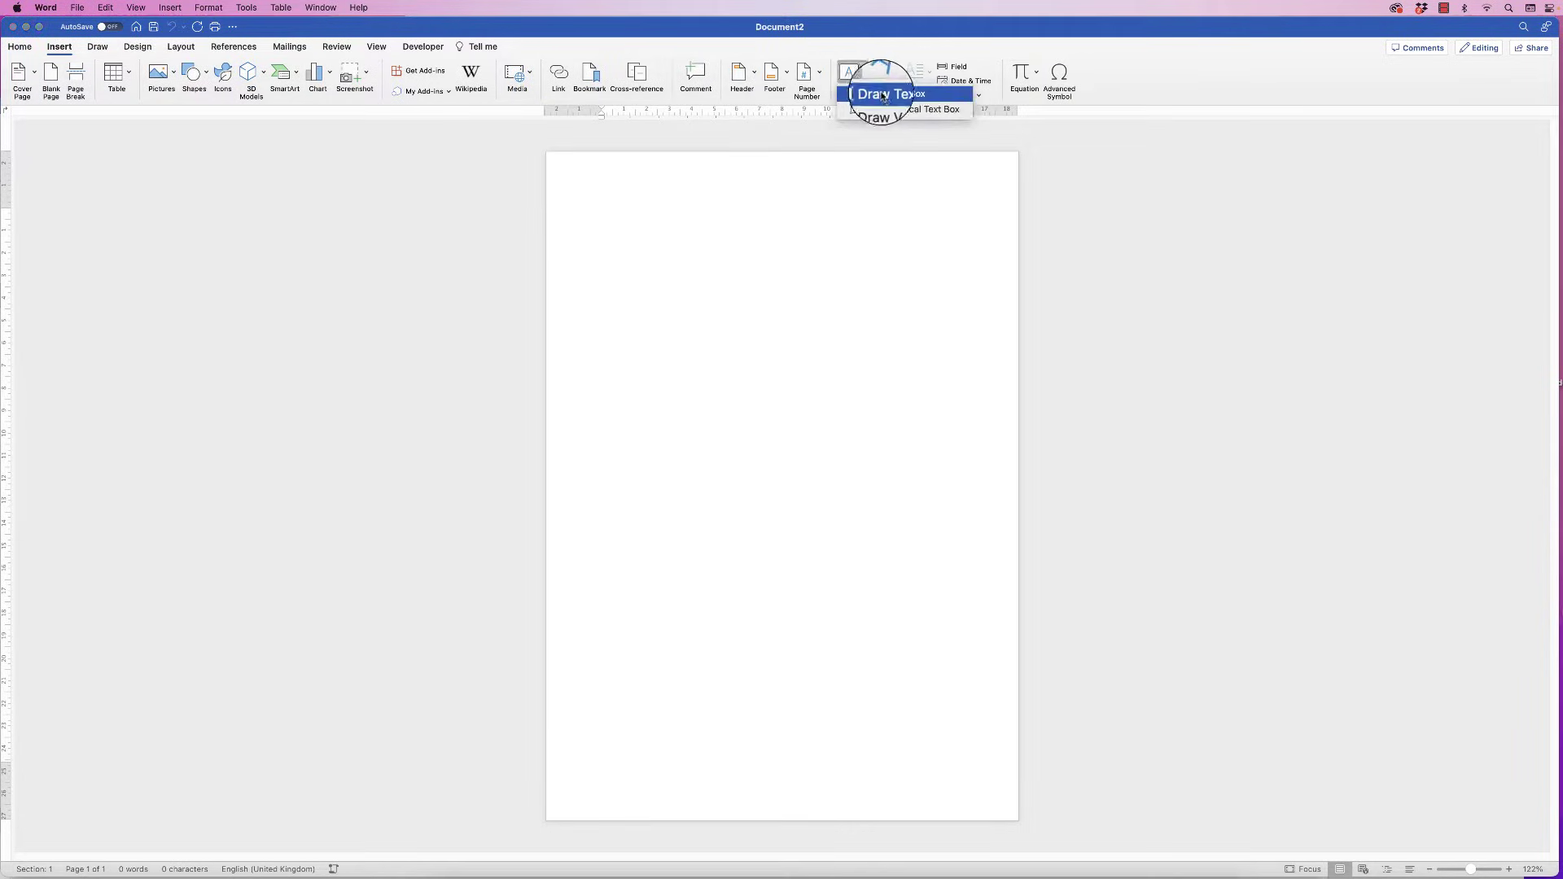
click(885, 96)
mouse_move(561, 185)
mouse_down()
mouse_move(562, 233)
mouse_move(866, 308)
mouse_move(999, 278)
mouse_move(966, 301)
mouse_up()
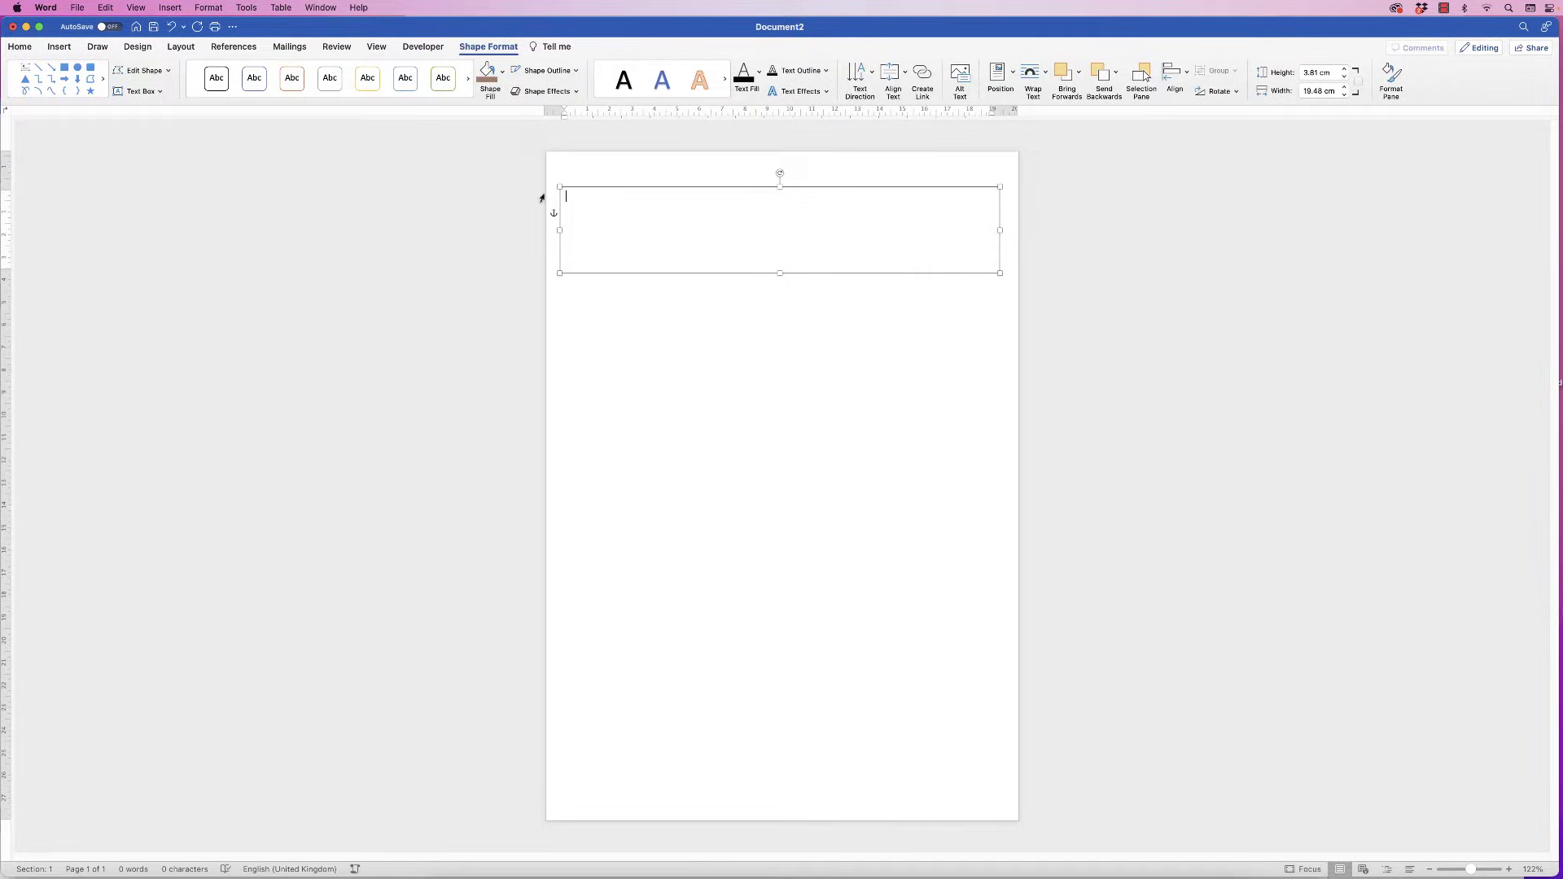
text(NEWSLETTER)
click(608, 314)
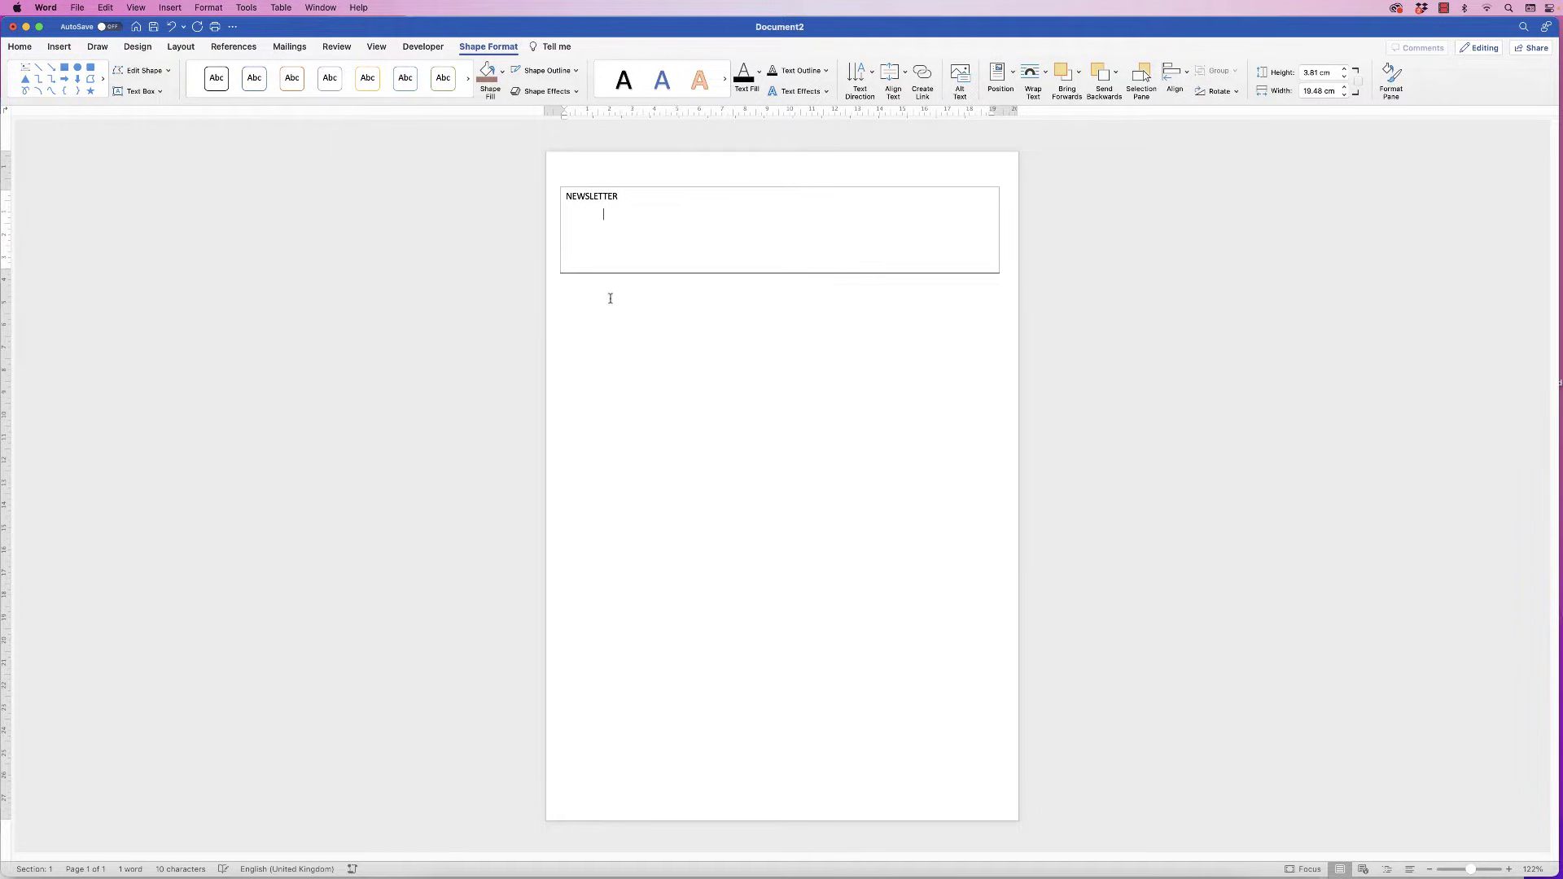
- Set NEWSLETTER in Avenir Next Condensed, enlarged to 72 pt to fill the box
click(621, 210)
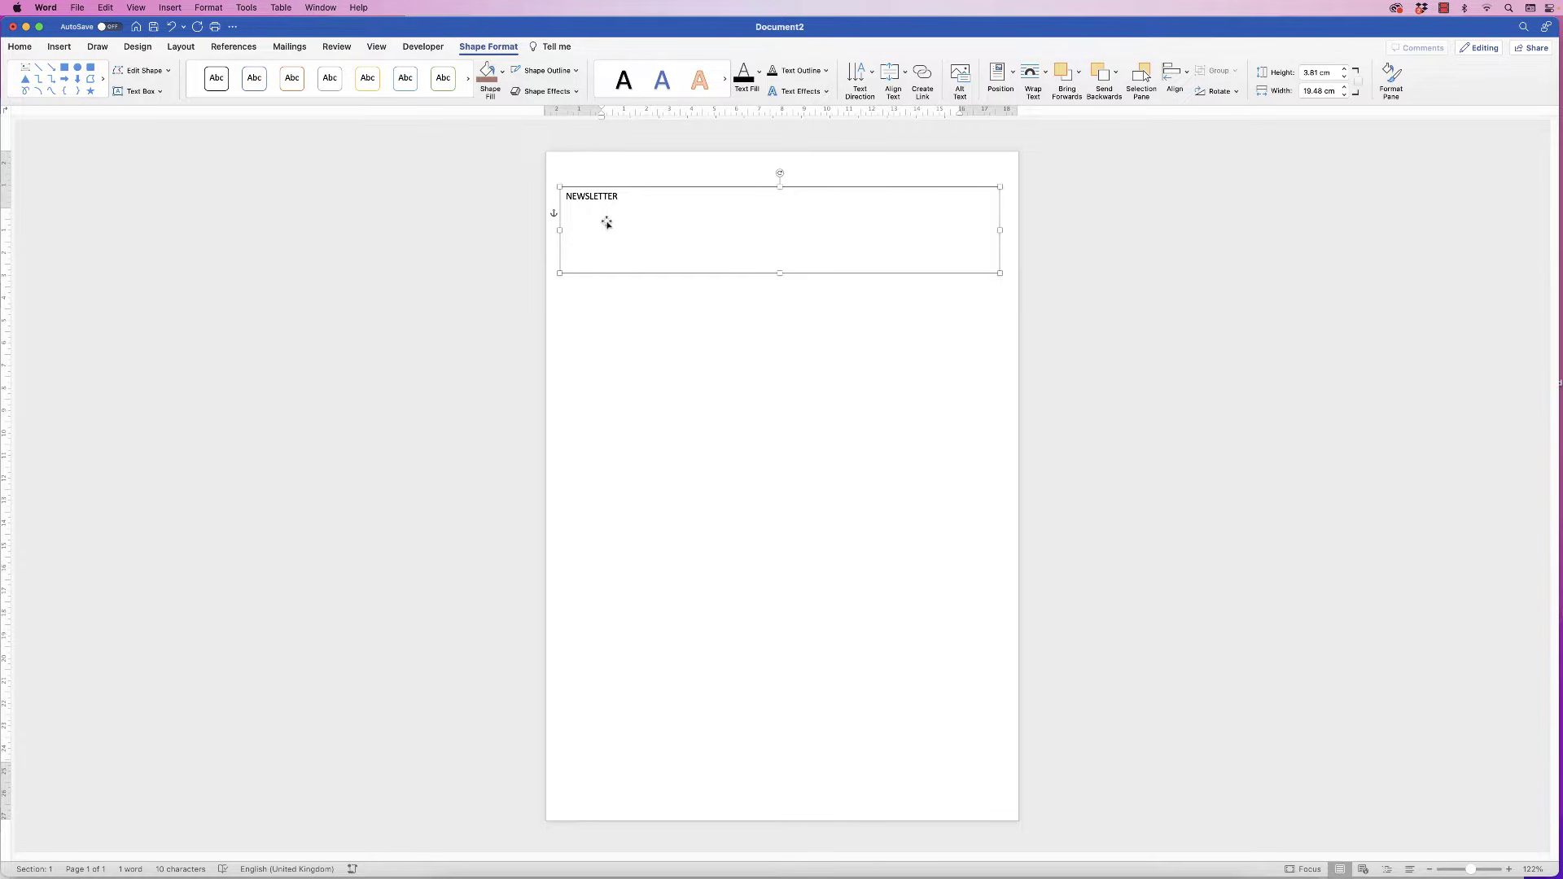
click(22, 49)
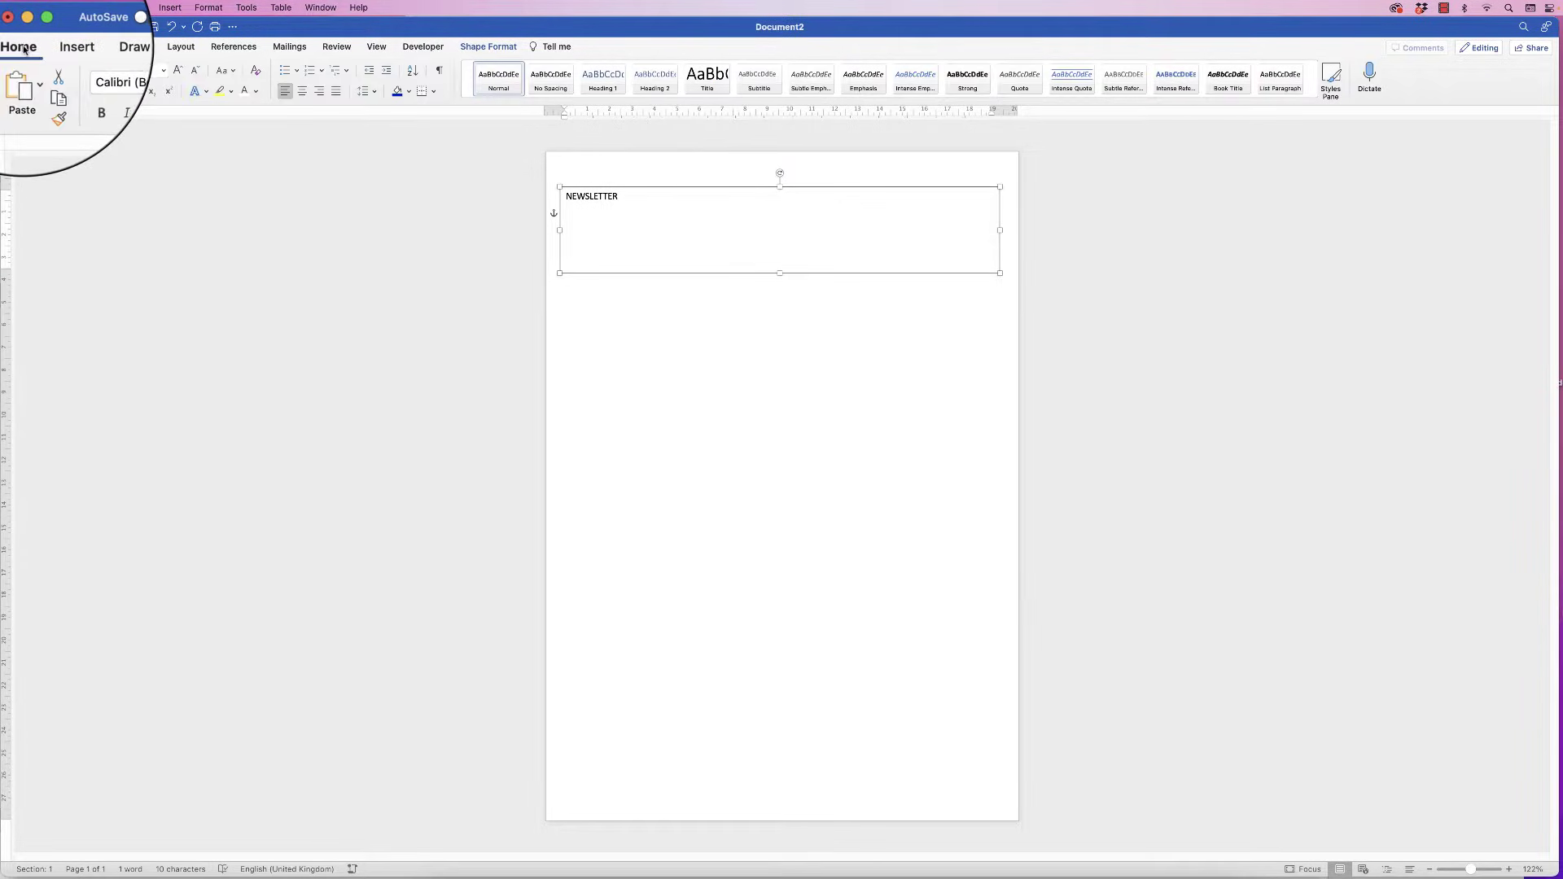
click(127, 71)
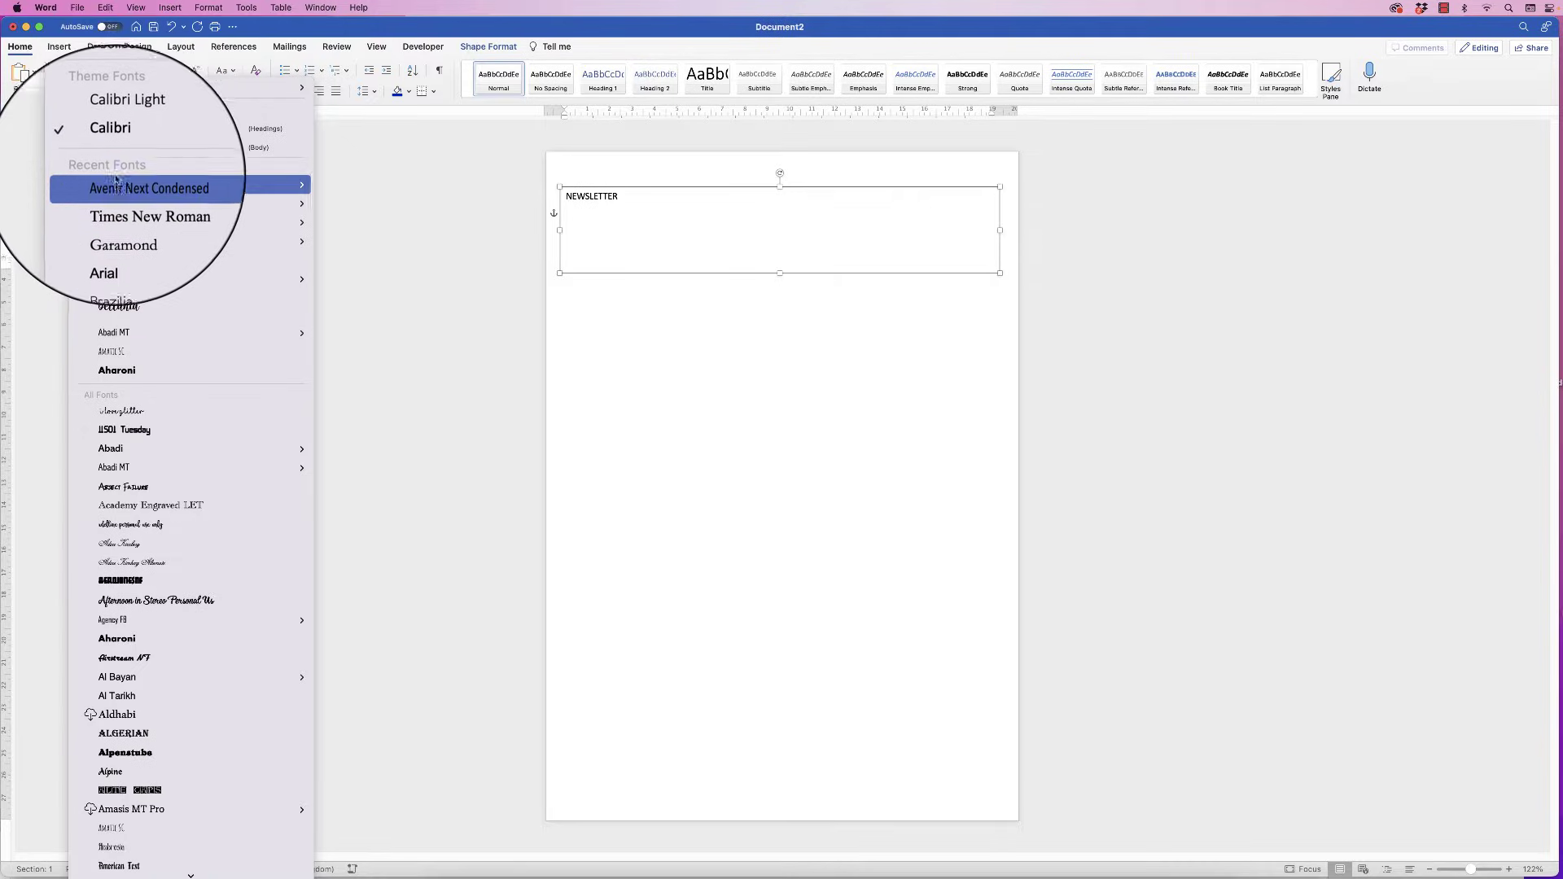
click(115, 186)
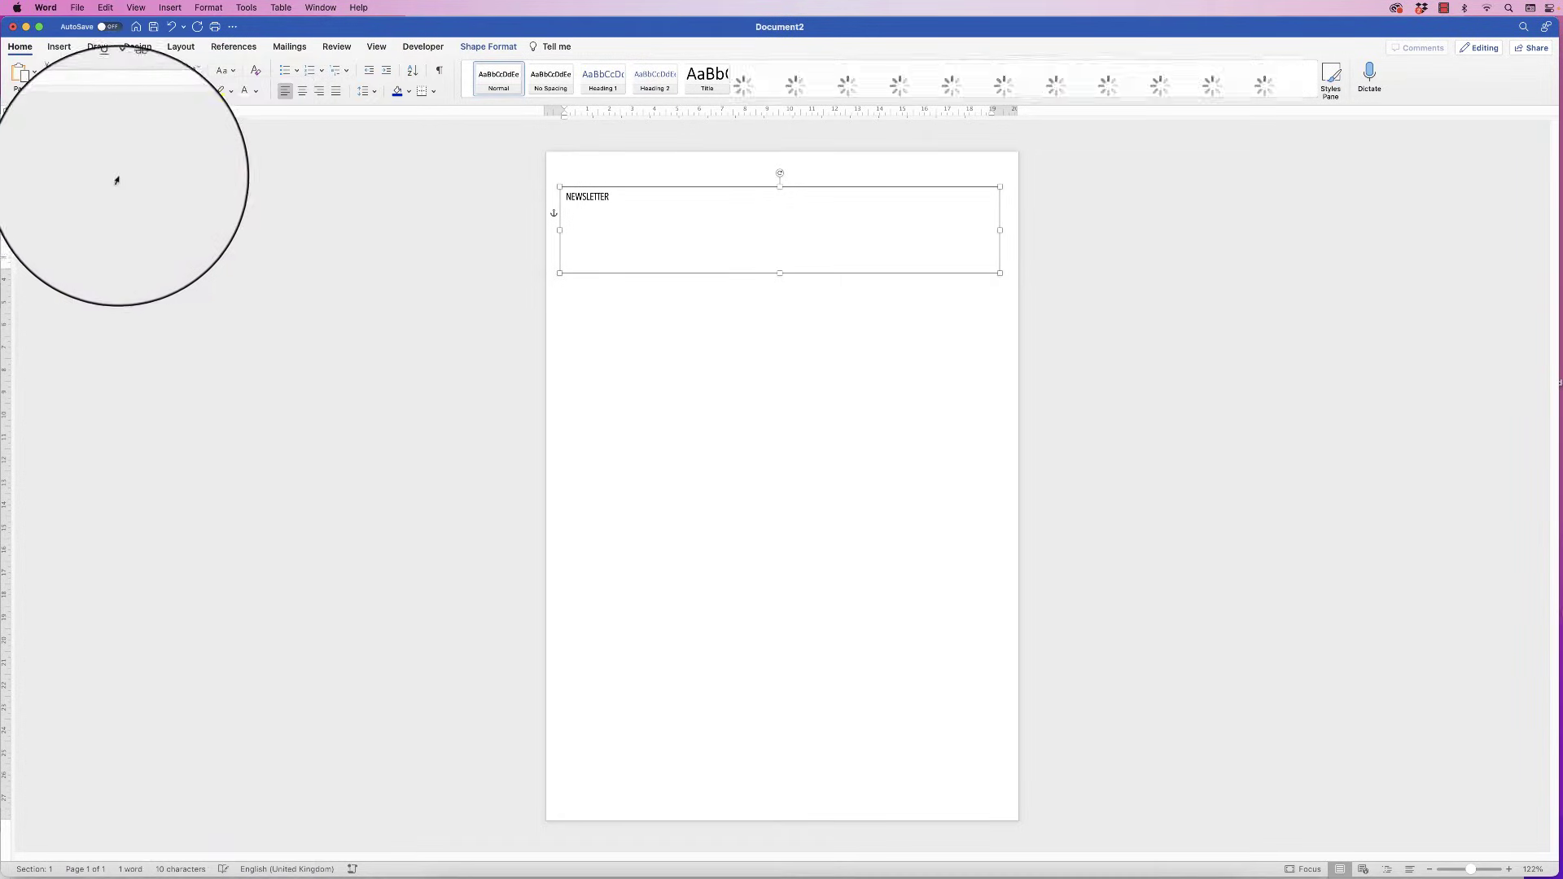
click(177, 73)
click(177, 73)
click(177, 73)
click(177, 74)
click(176, 73)
click(176, 73)
click(177, 74)
click(177, 73)
click(177, 73)
click(176, 73)
click(176, 73)
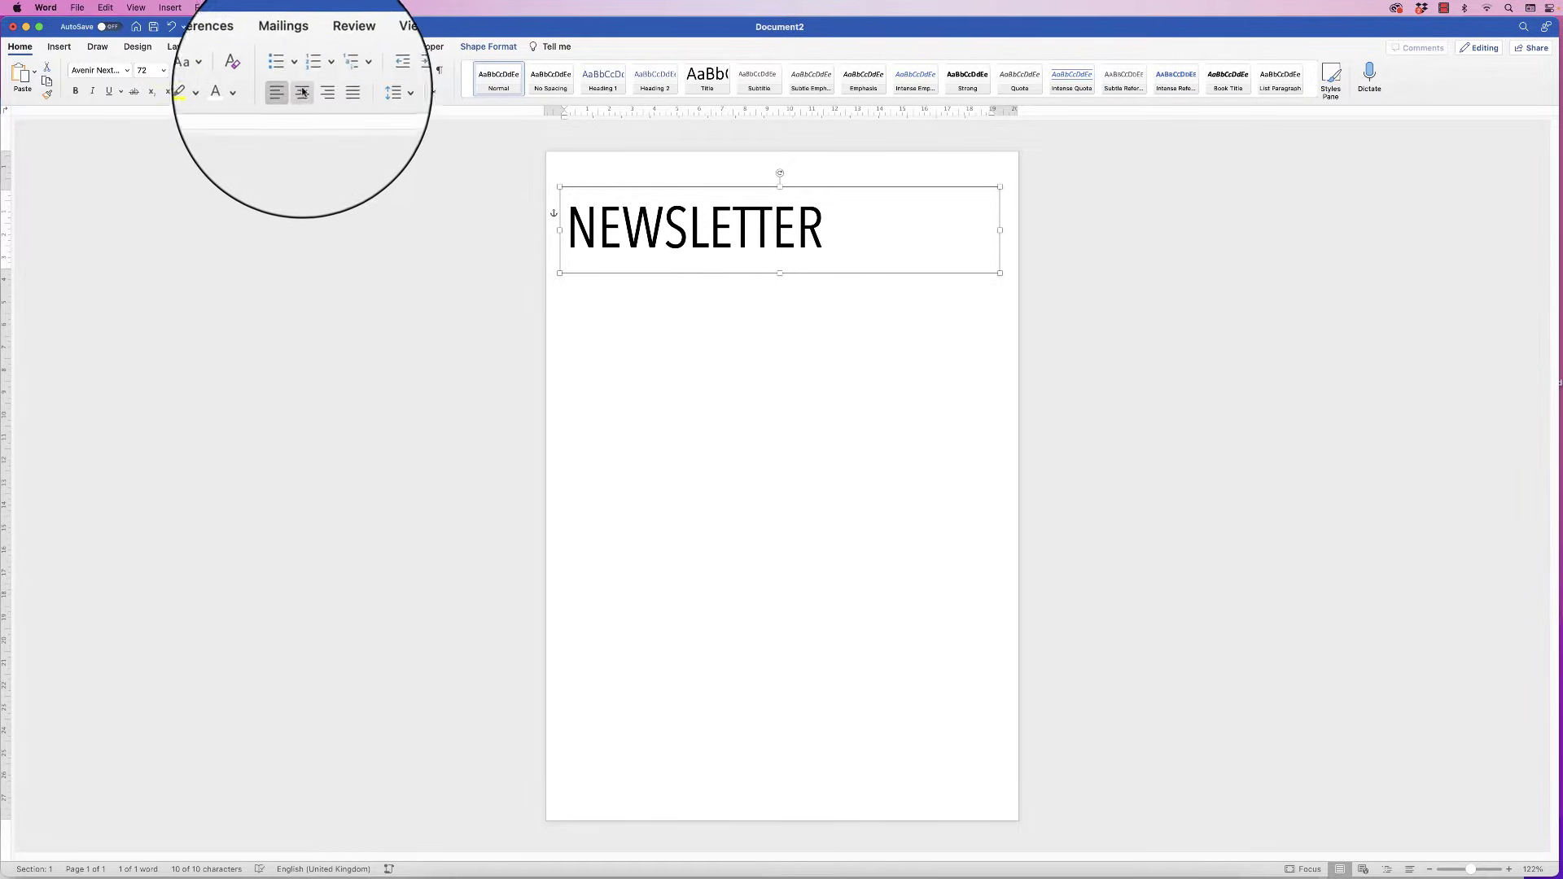
- Centre NEWSLETTER horizontally and vertically (Align Text Middle) within its box
click(302, 91)
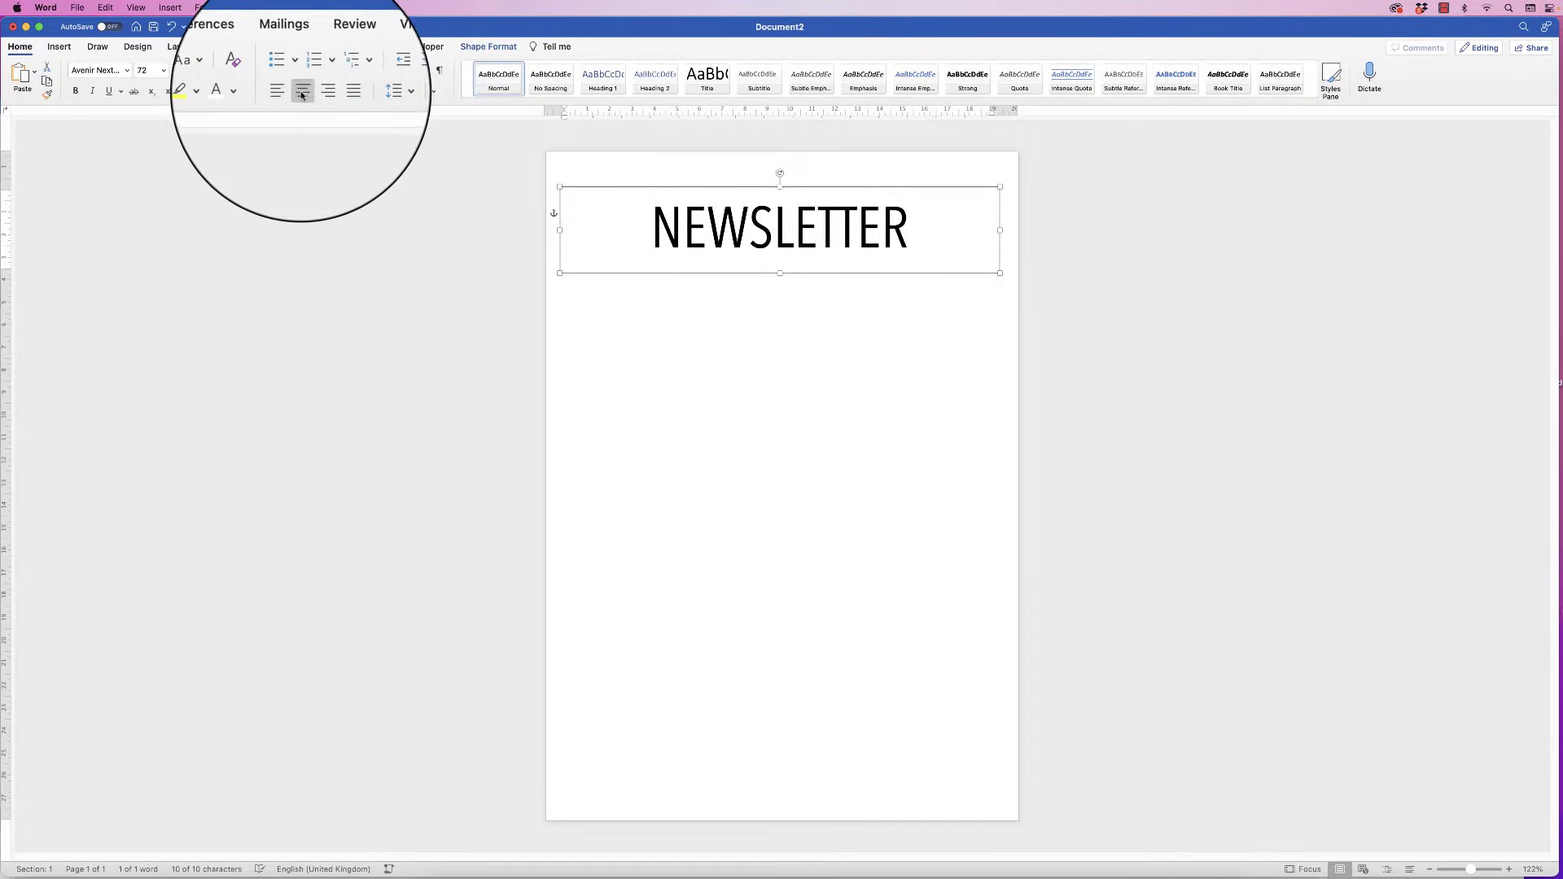
click(498, 48)
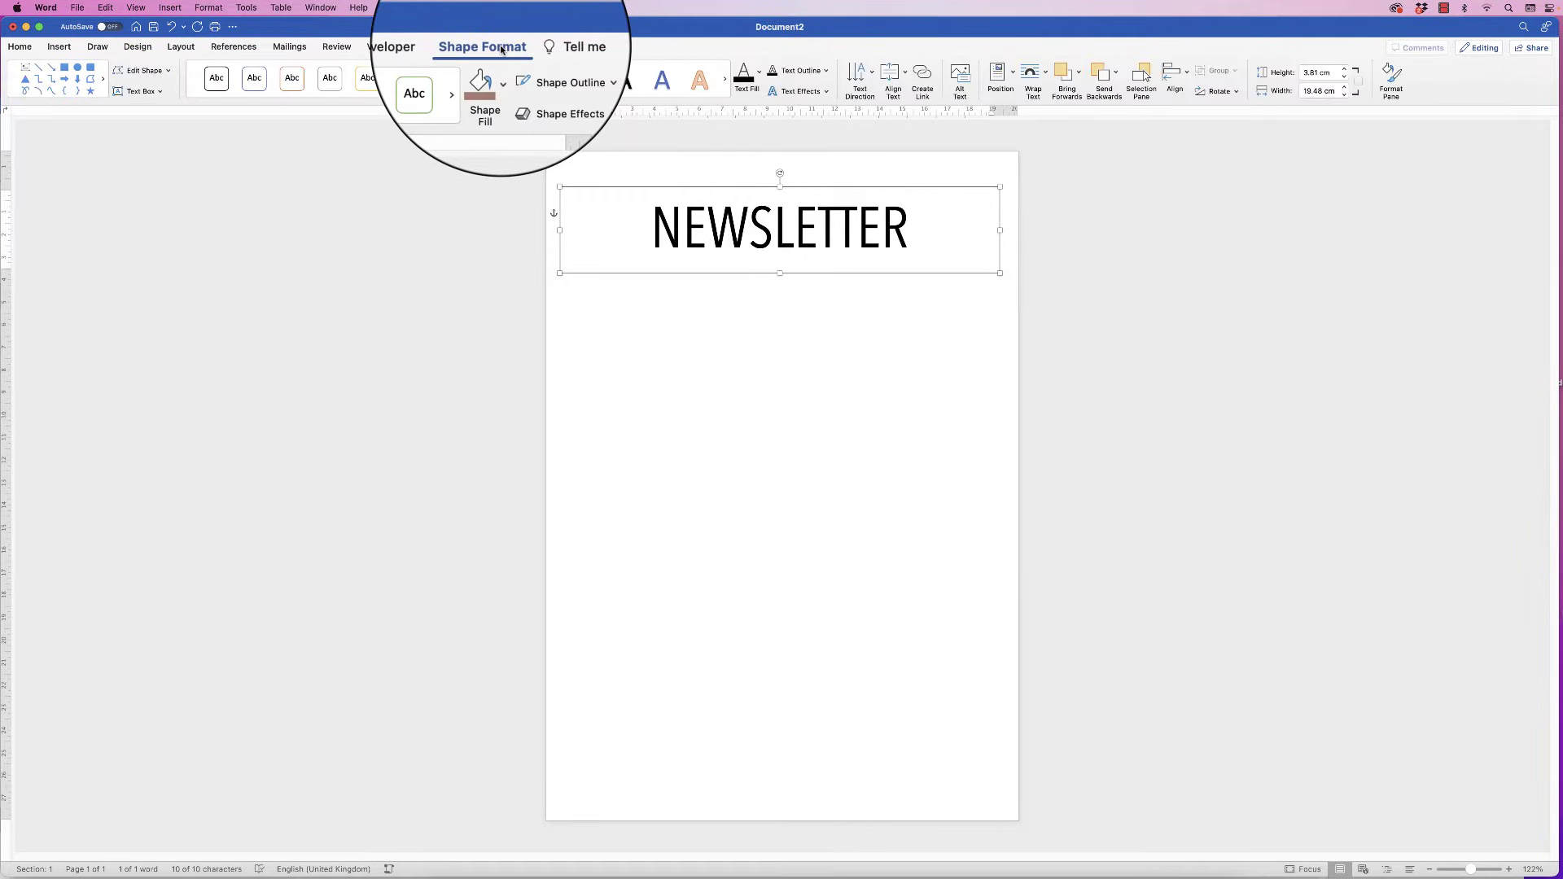
click(904, 72)
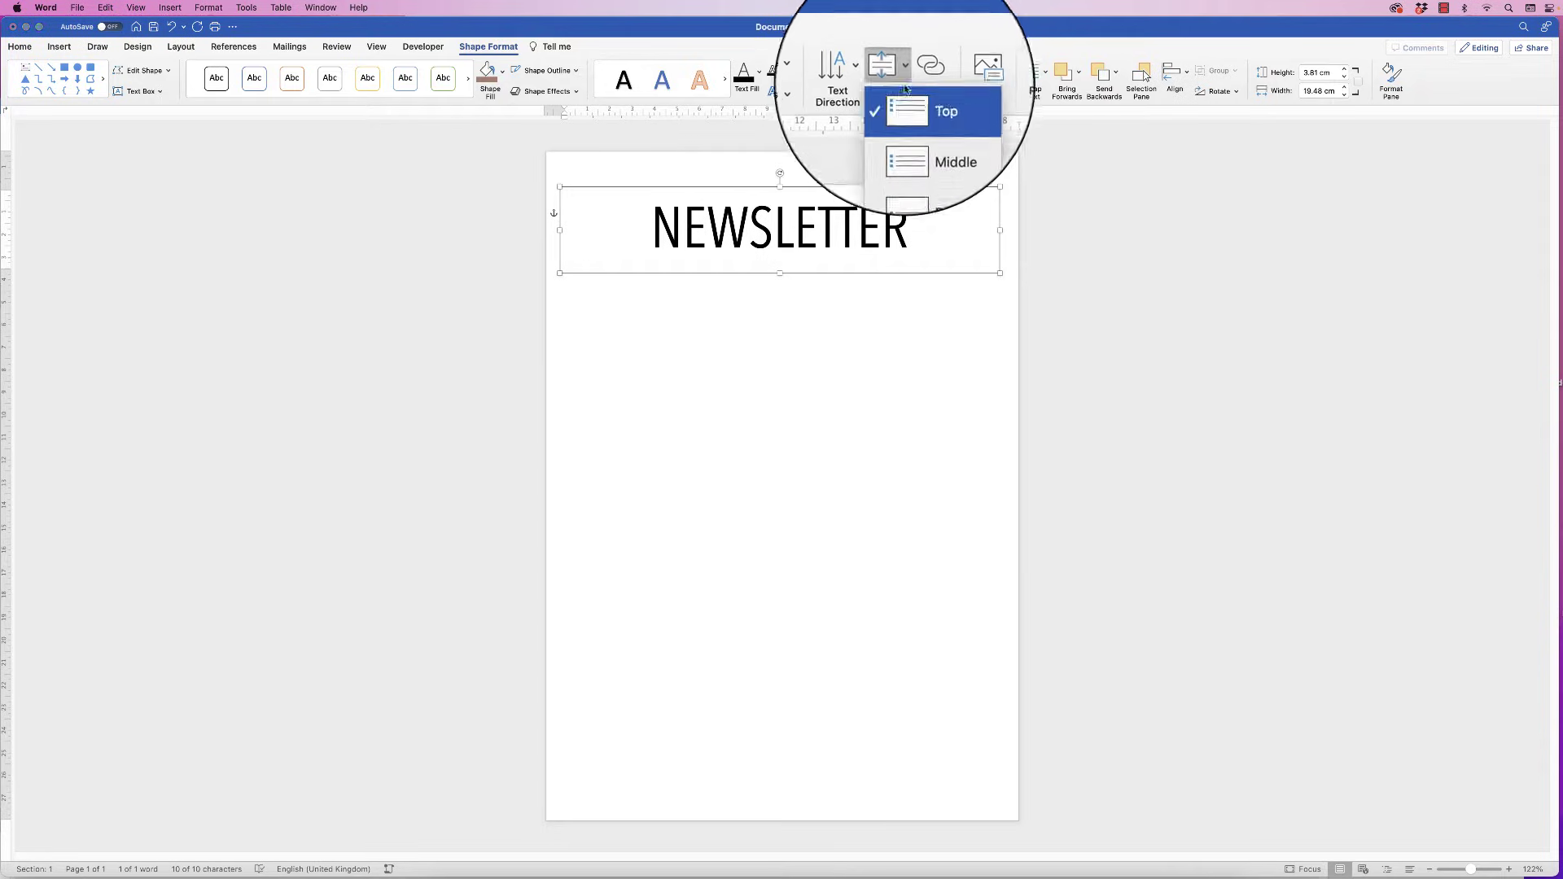
click(900, 136)
click(723, 326)
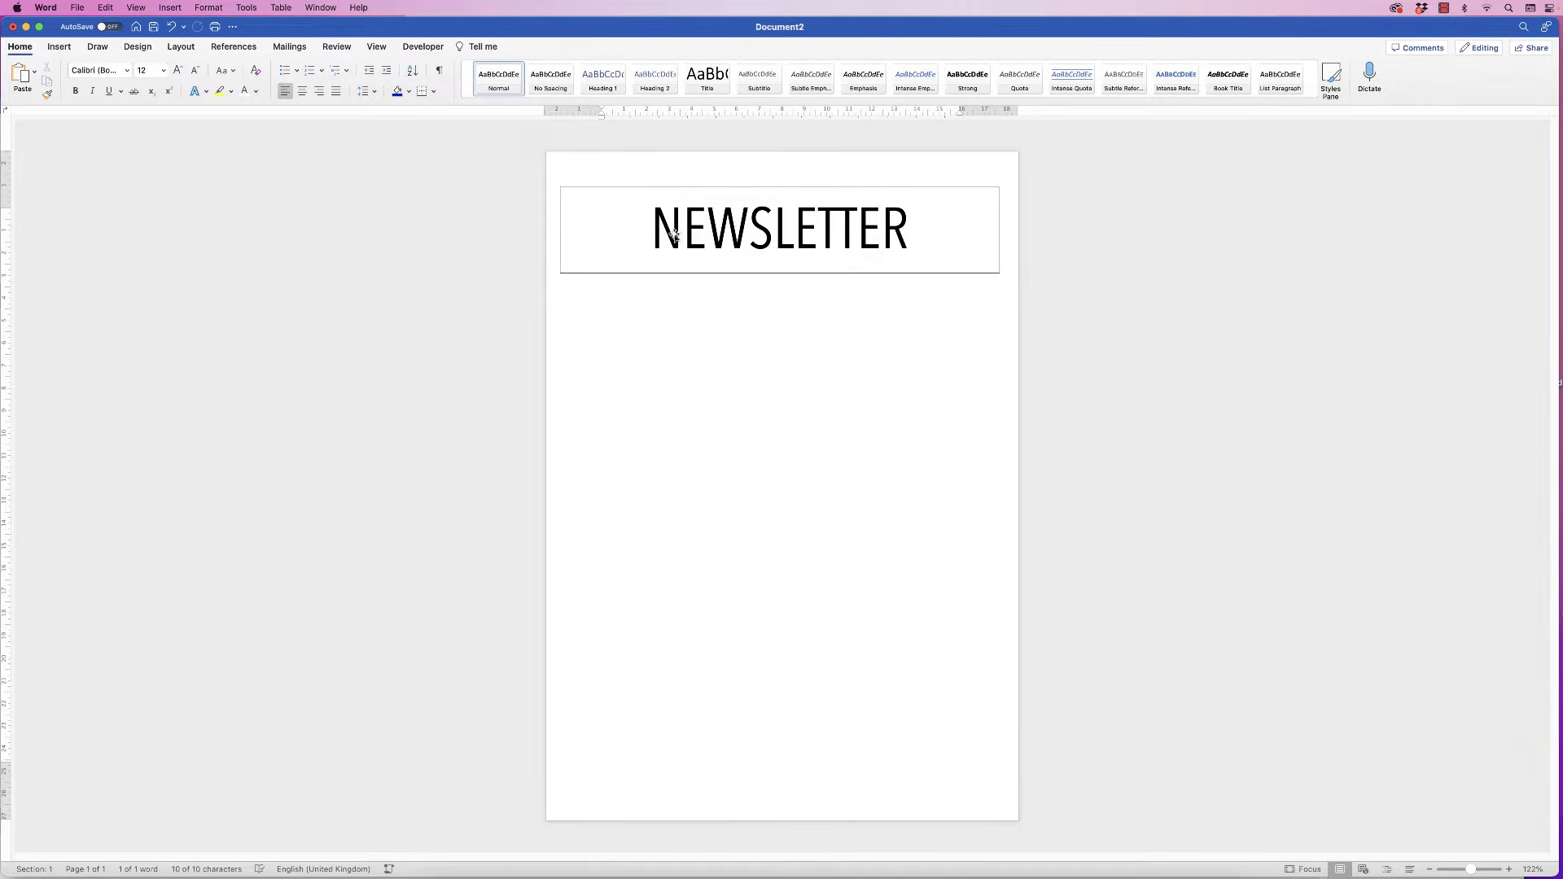
- Give the NEWSLETTER box No Outline and drag a copy of it below
click(617, 251)
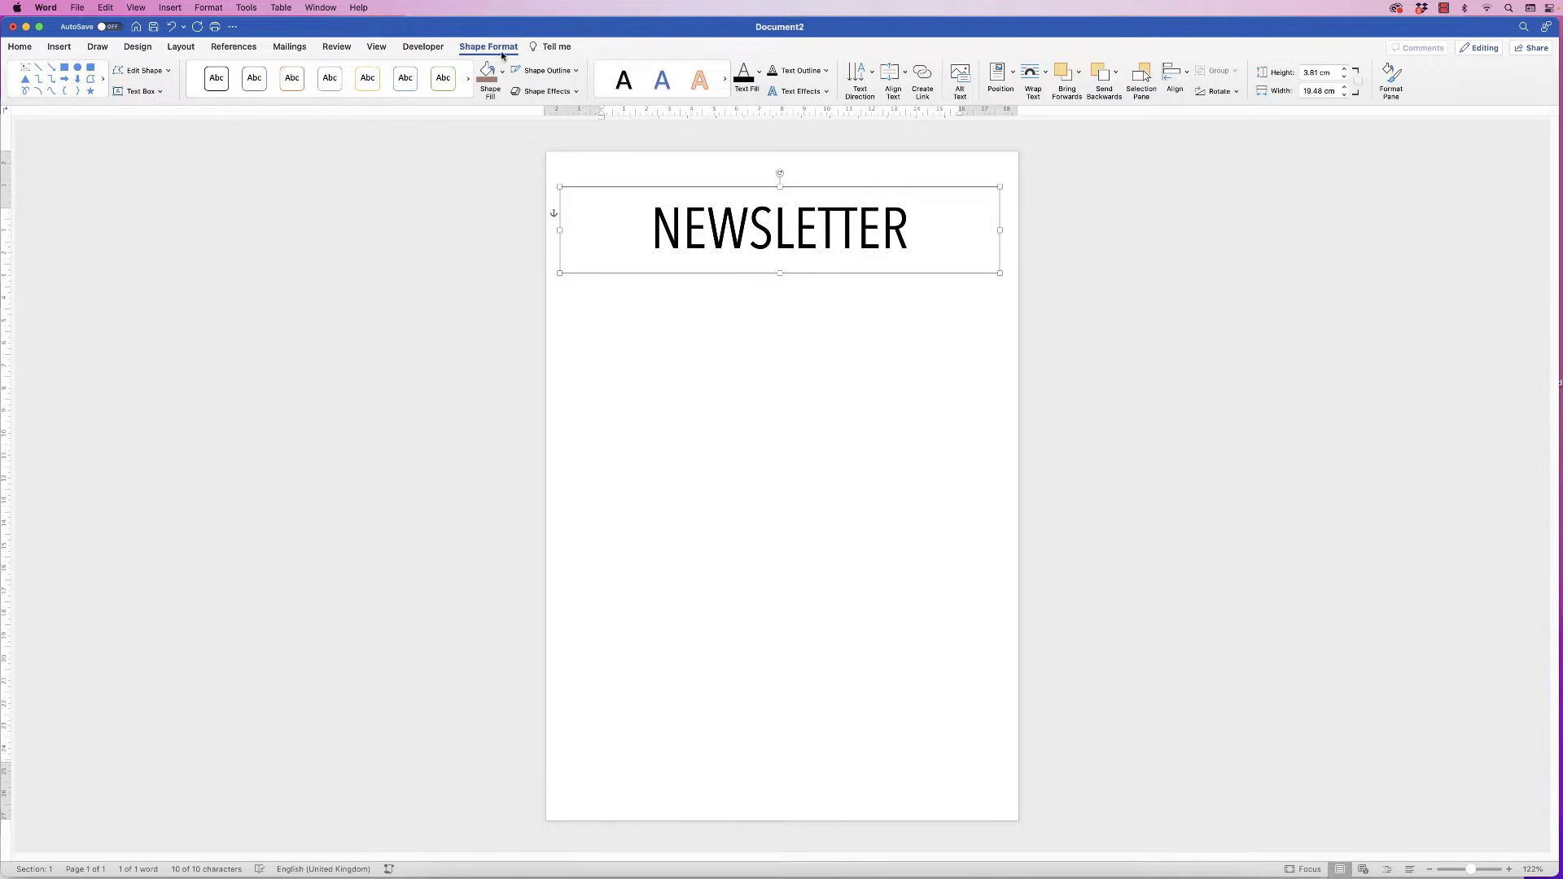
click(576, 71)
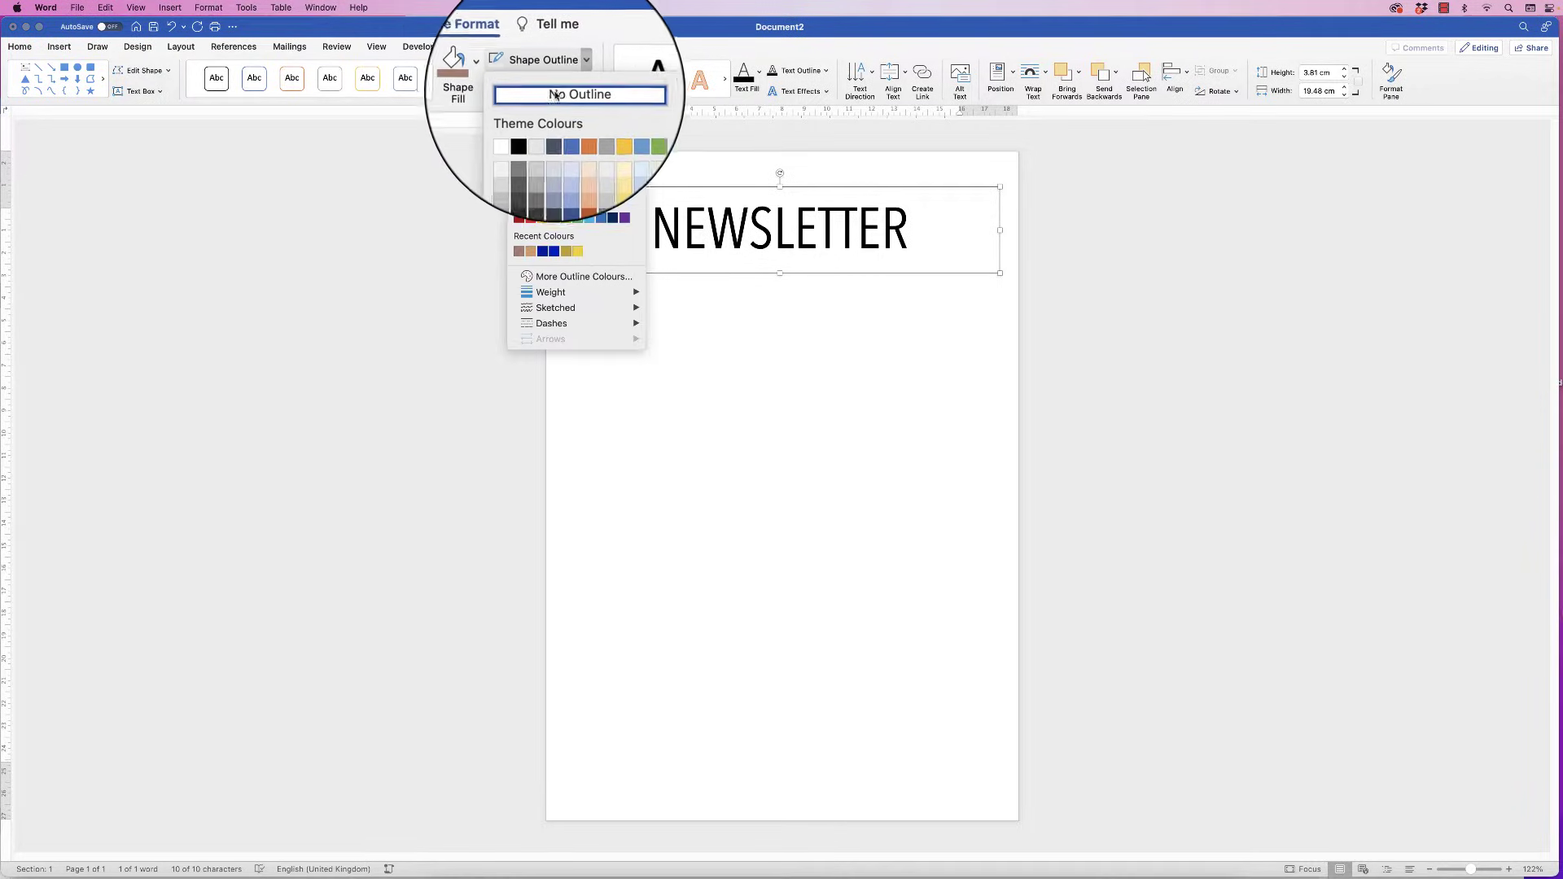
click(562, 91)
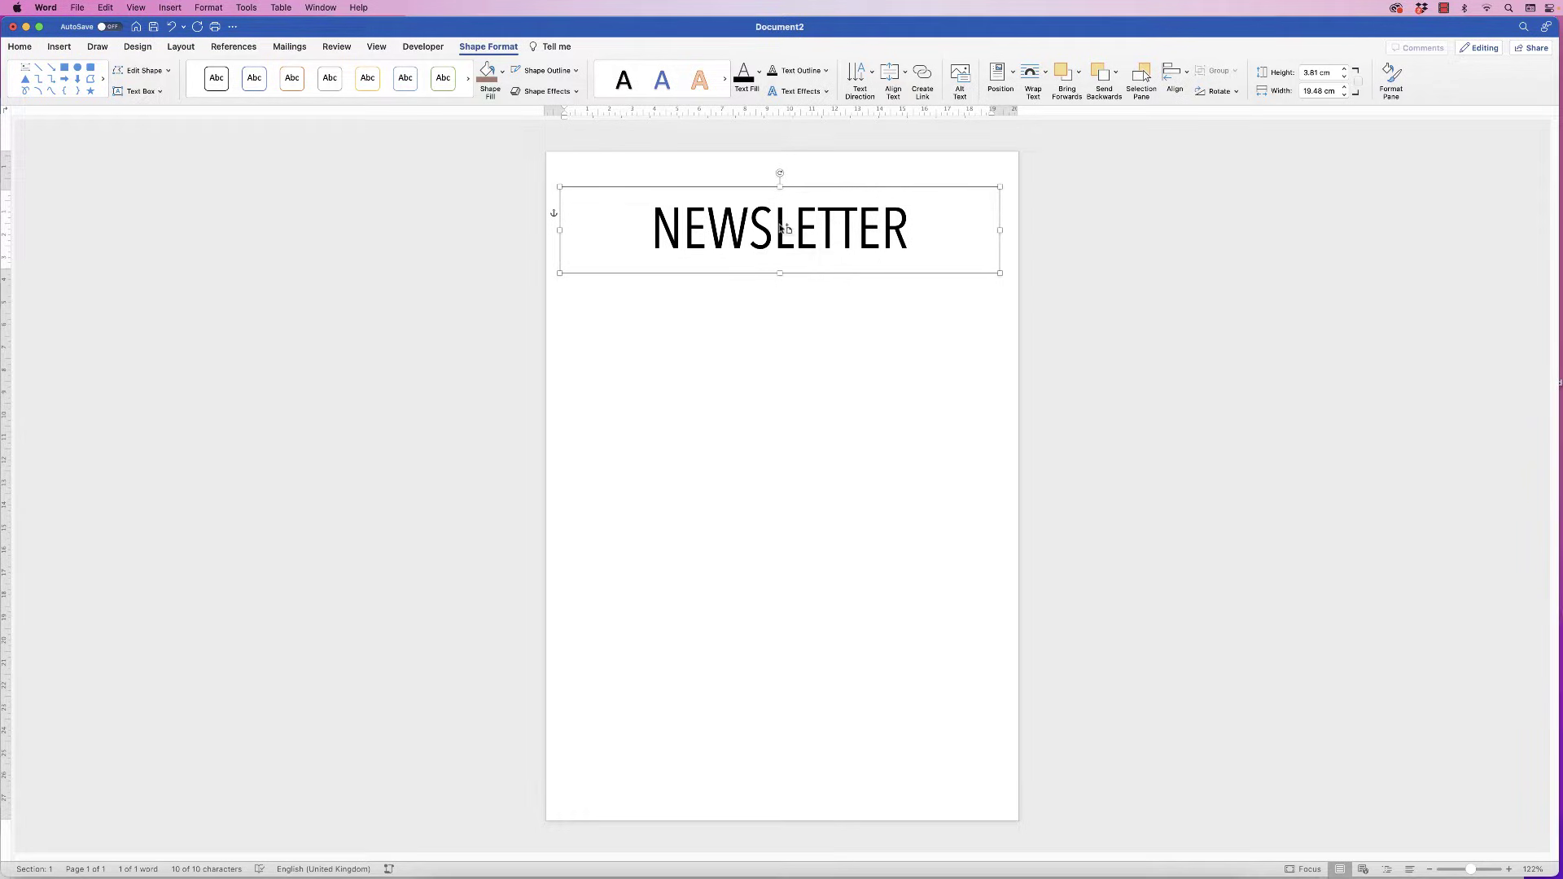
drag(786, 226, 786, 327)
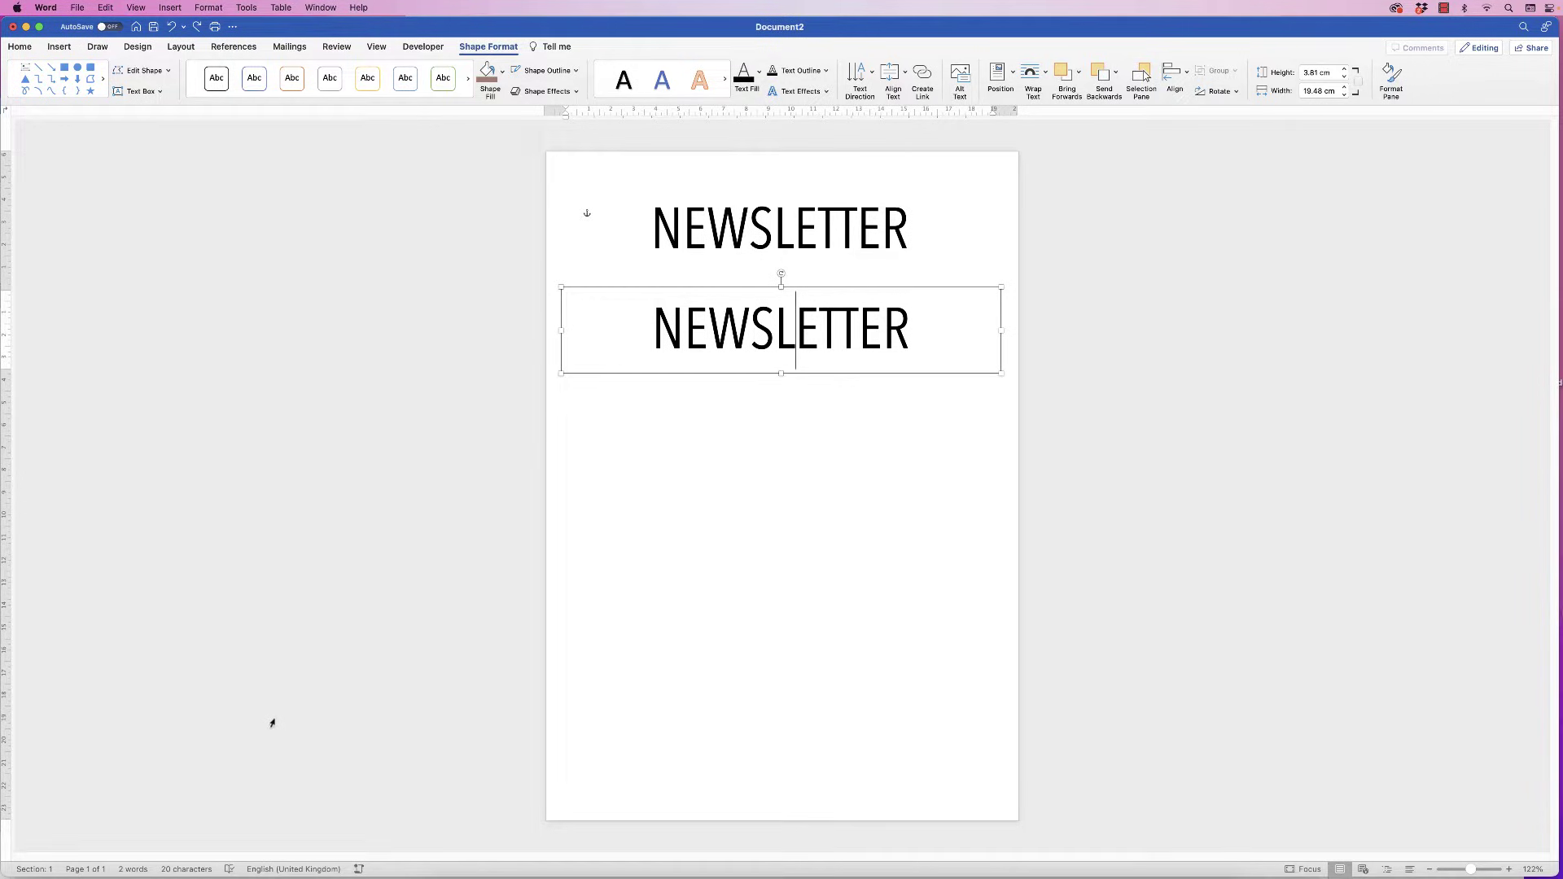
- Paste the article text into the copied box and resize it narrower and taller
key(super+a)
text(TITLE OF THE ARTICLE Video provides a powerful way to help you prove your point. When you click Online Video, you can paste in the embed code for the video you want to add. You can also type a keyword to search online for the video that best fits your document.  To make your document look professionally produced, Word provides header, footer, cover page and text box designs that complement each other. For example, you can add a matching cover page, header and sidebar. Click Insert, then choose the elements you want from the different galleries.)
drag(1001, 341, 750, 344)
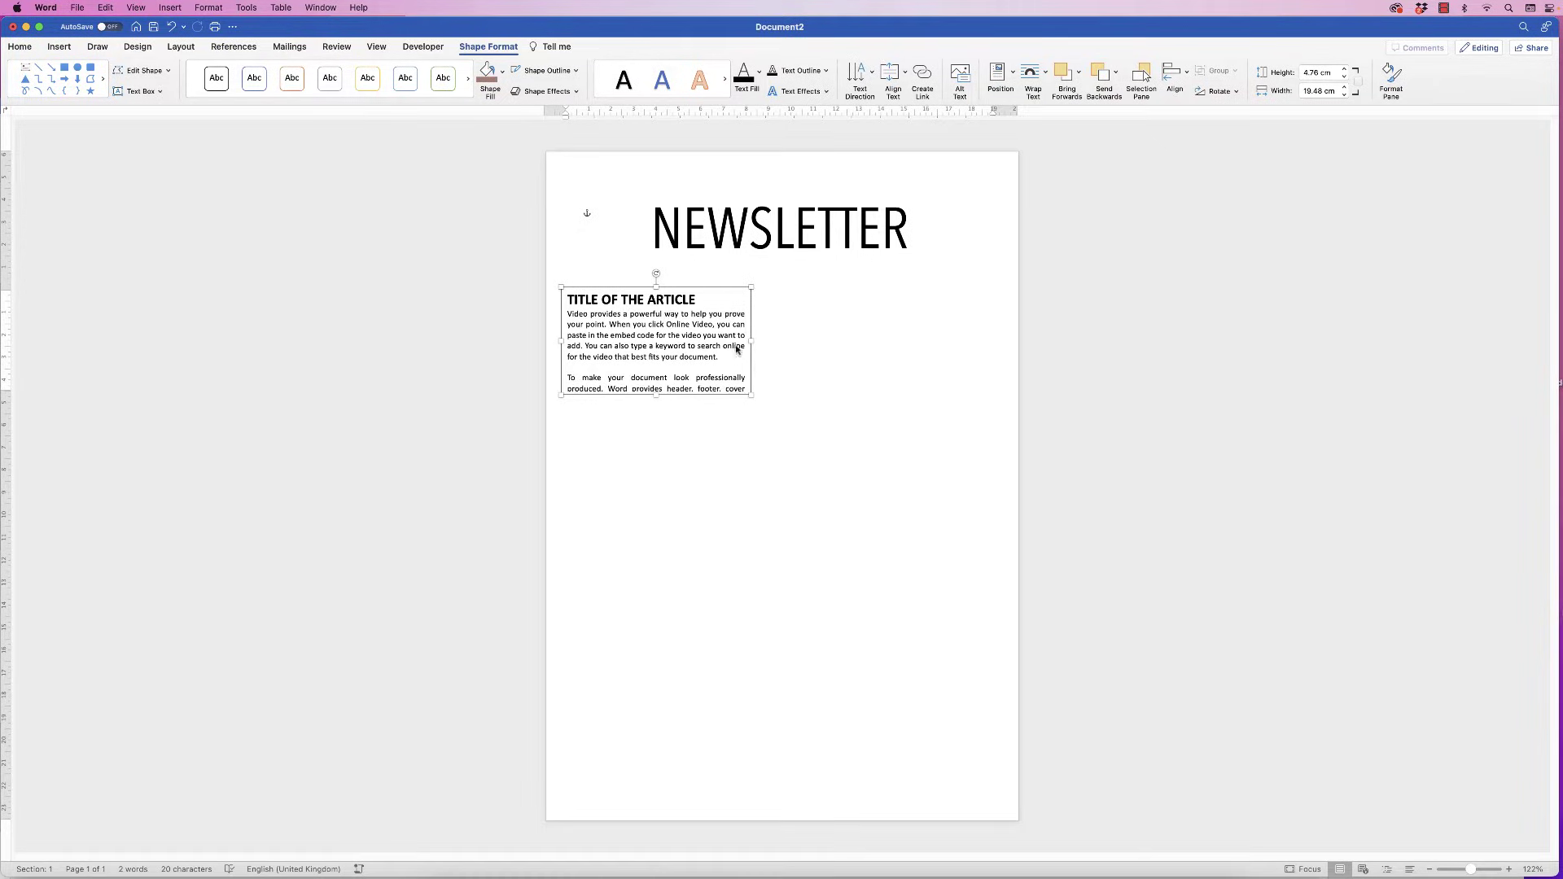
drag(657, 395, 642, 538)
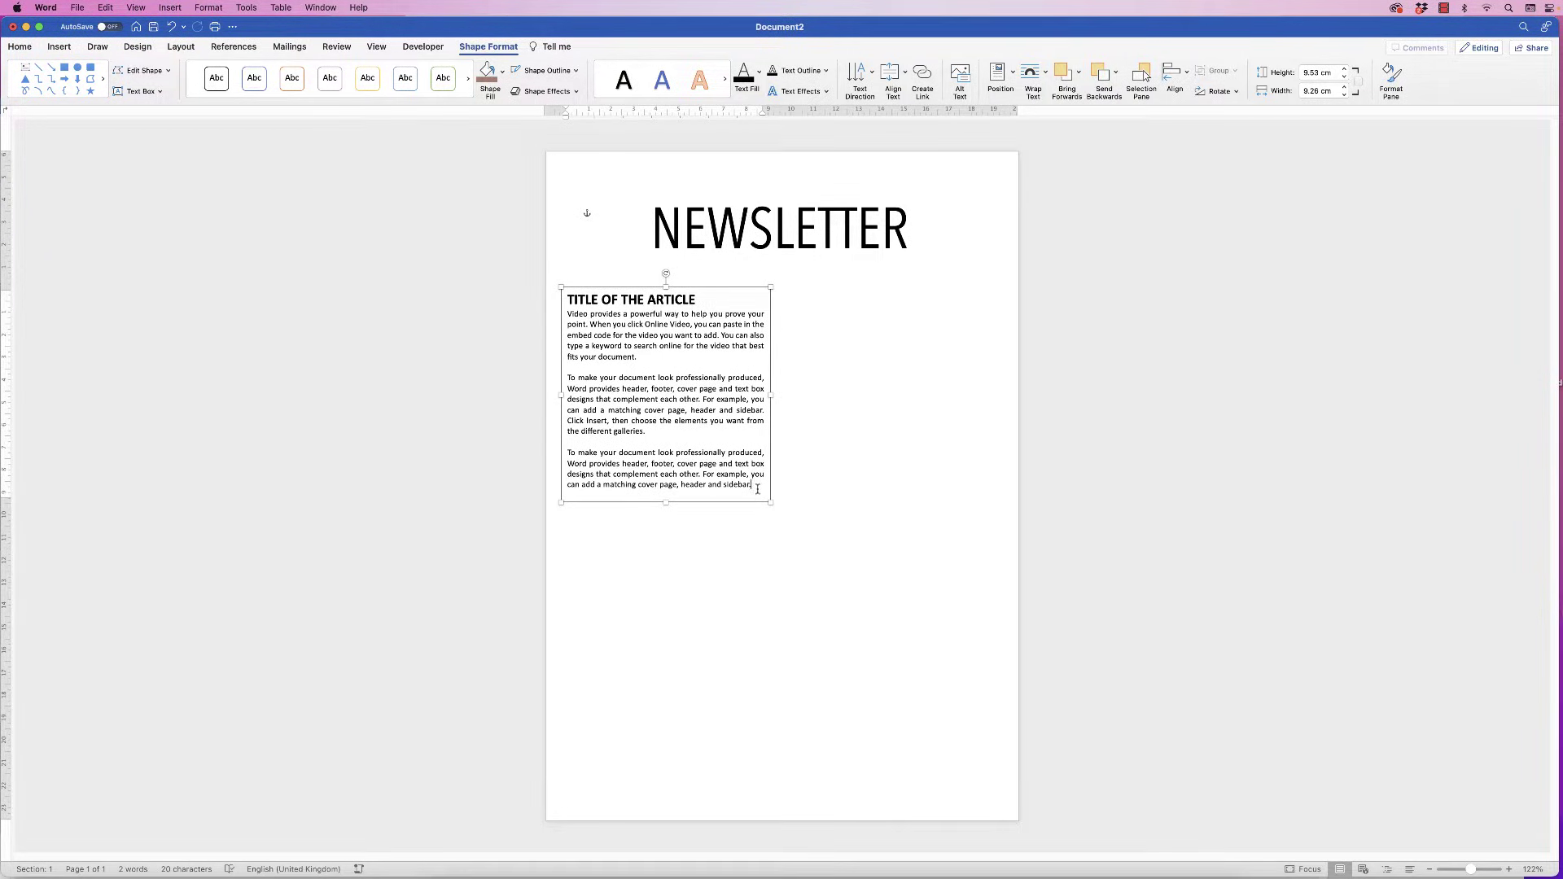
- Justify all the article paragraphs
drag(751, 487, 567, 291)
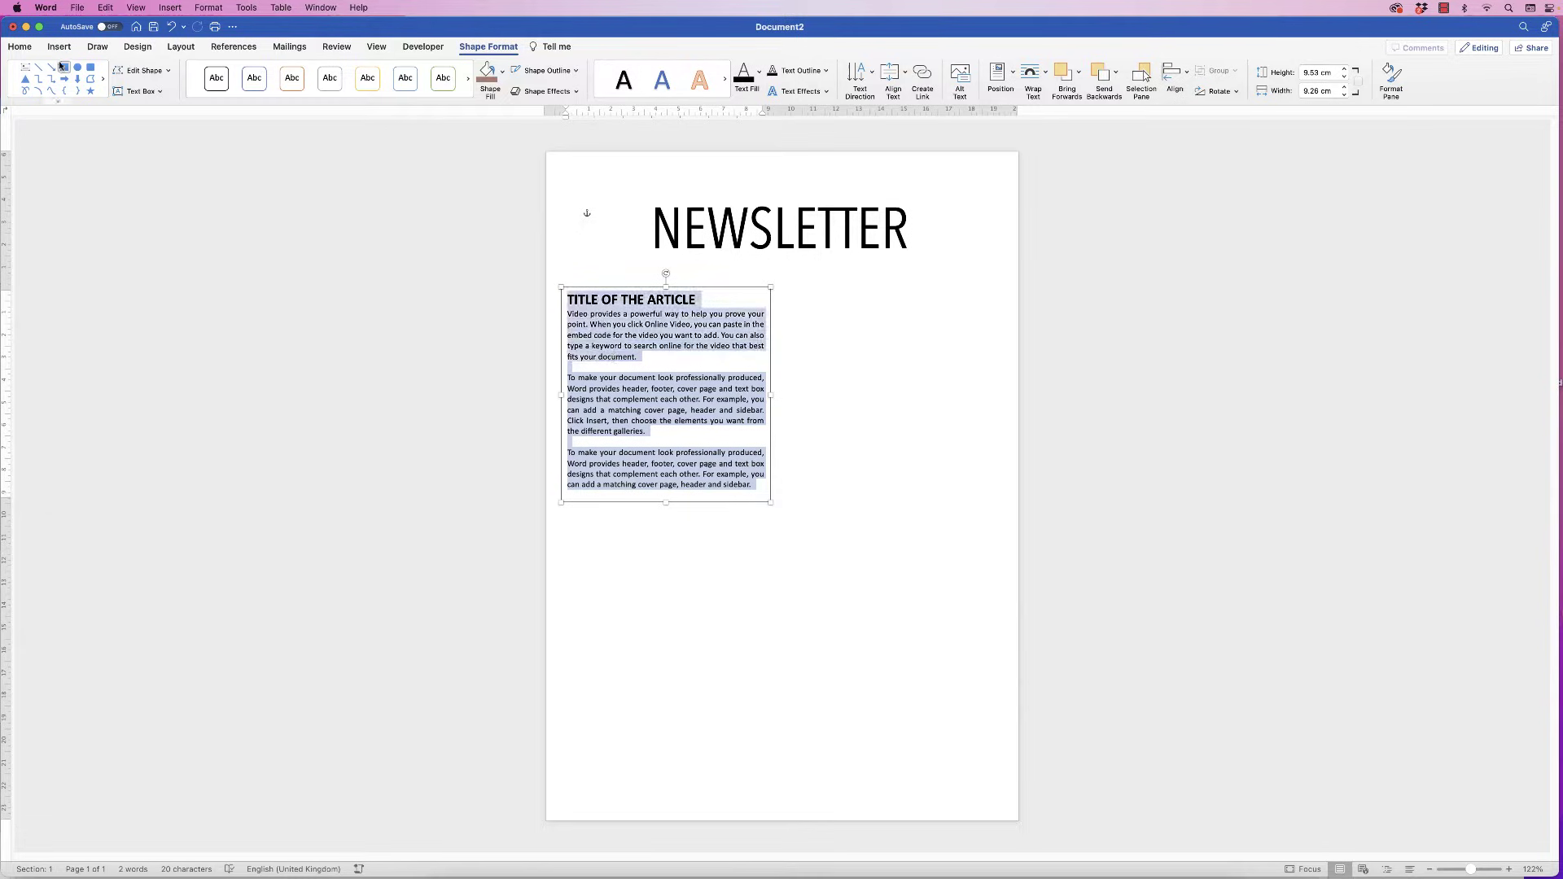
click(21, 48)
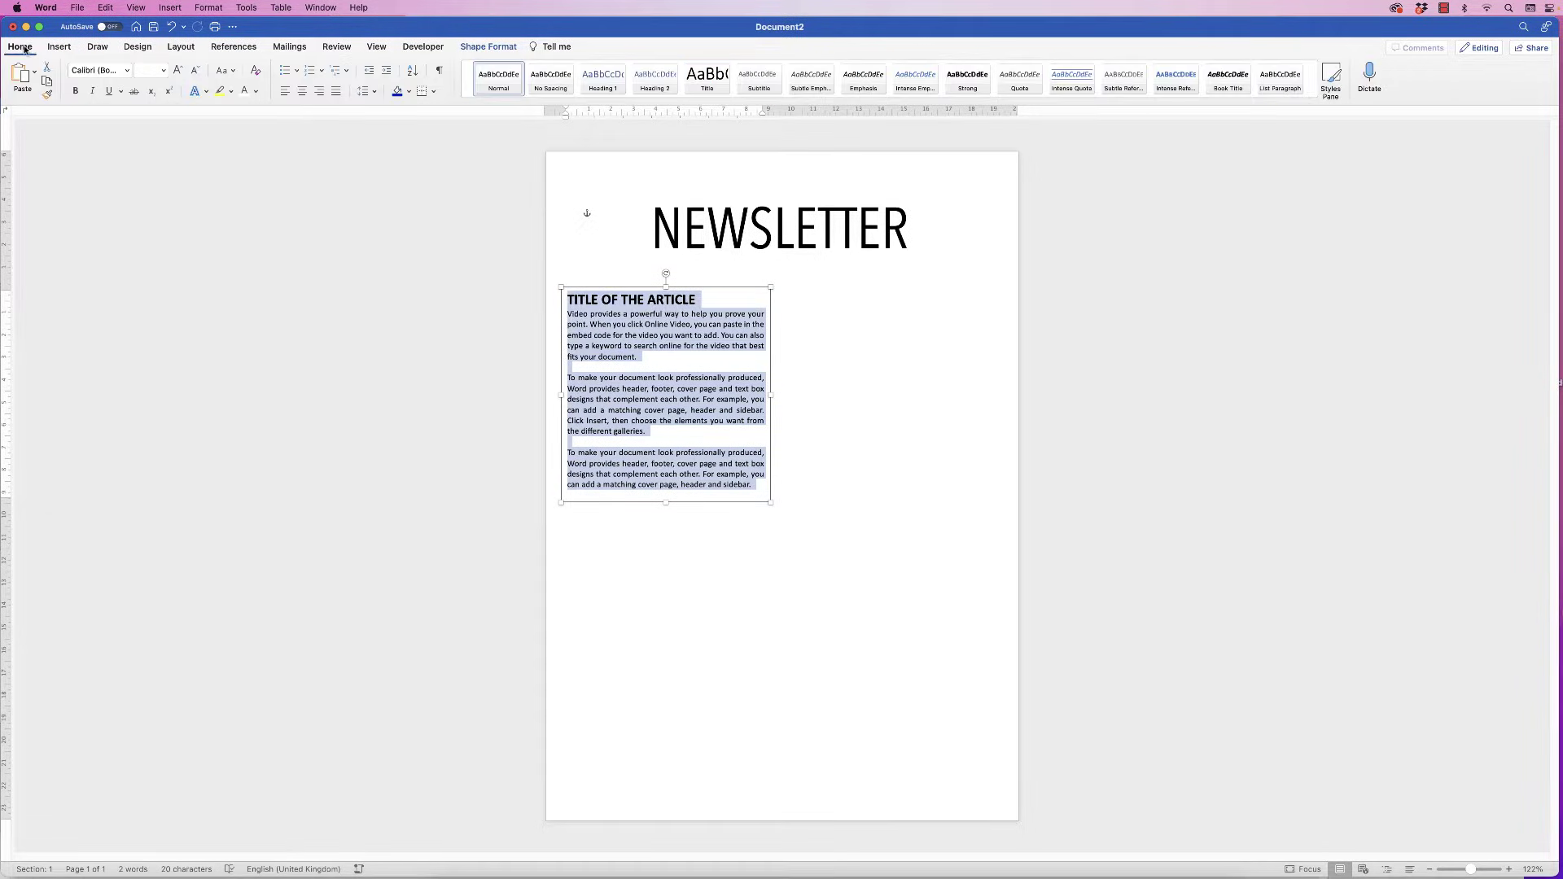
click(337, 95)
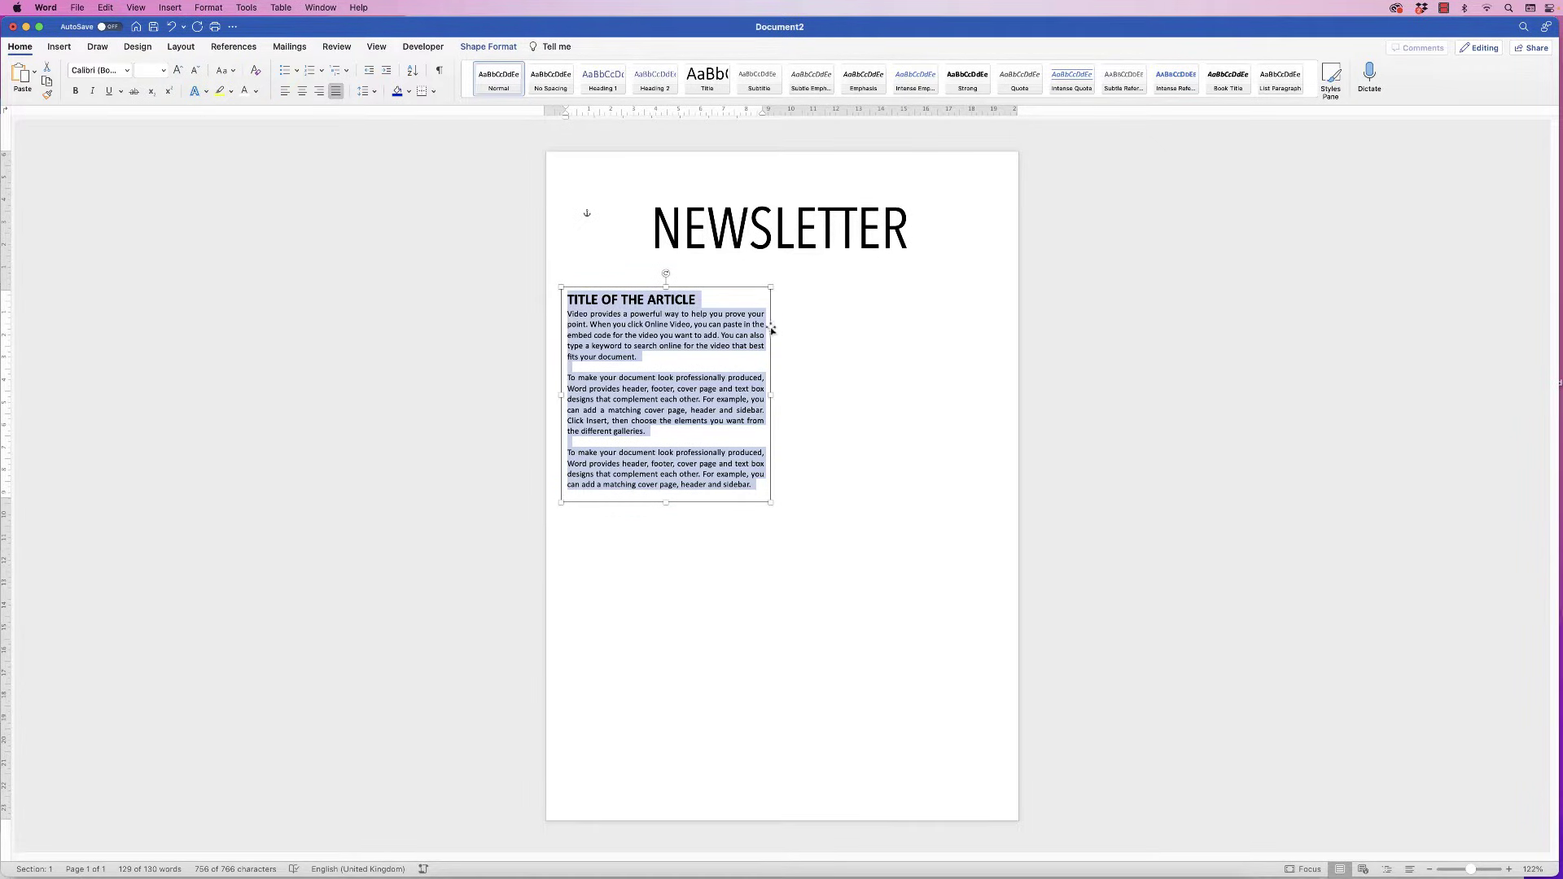
- Move the article box down, copy it to the right, and delete the copy's title
drag(771, 329, 780, 487)
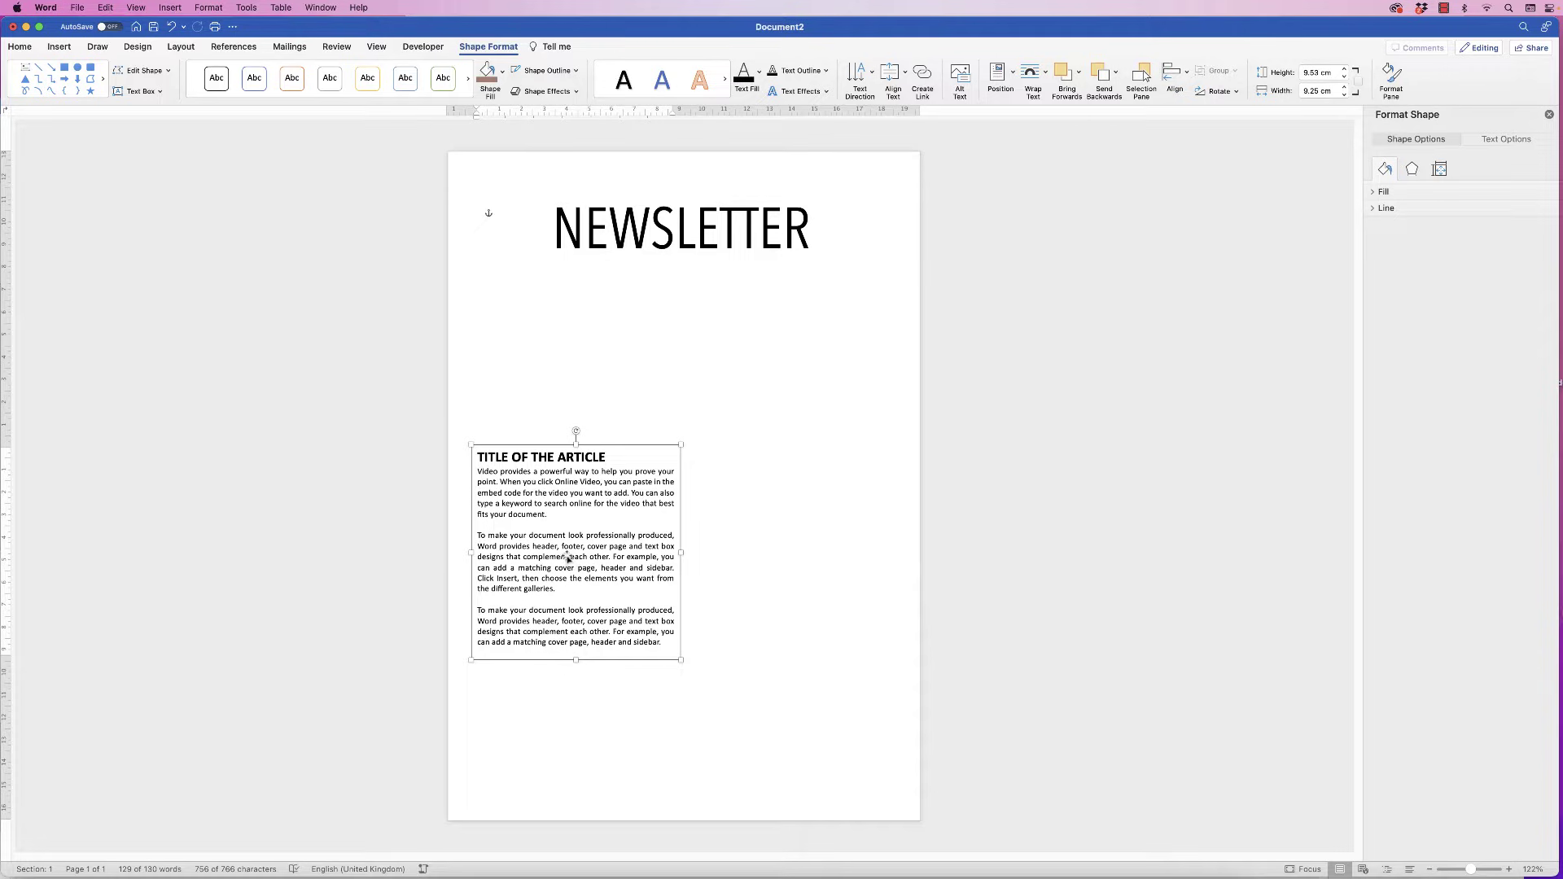
drag(568, 559, 778, 559)
drag(821, 457, 705, 457)
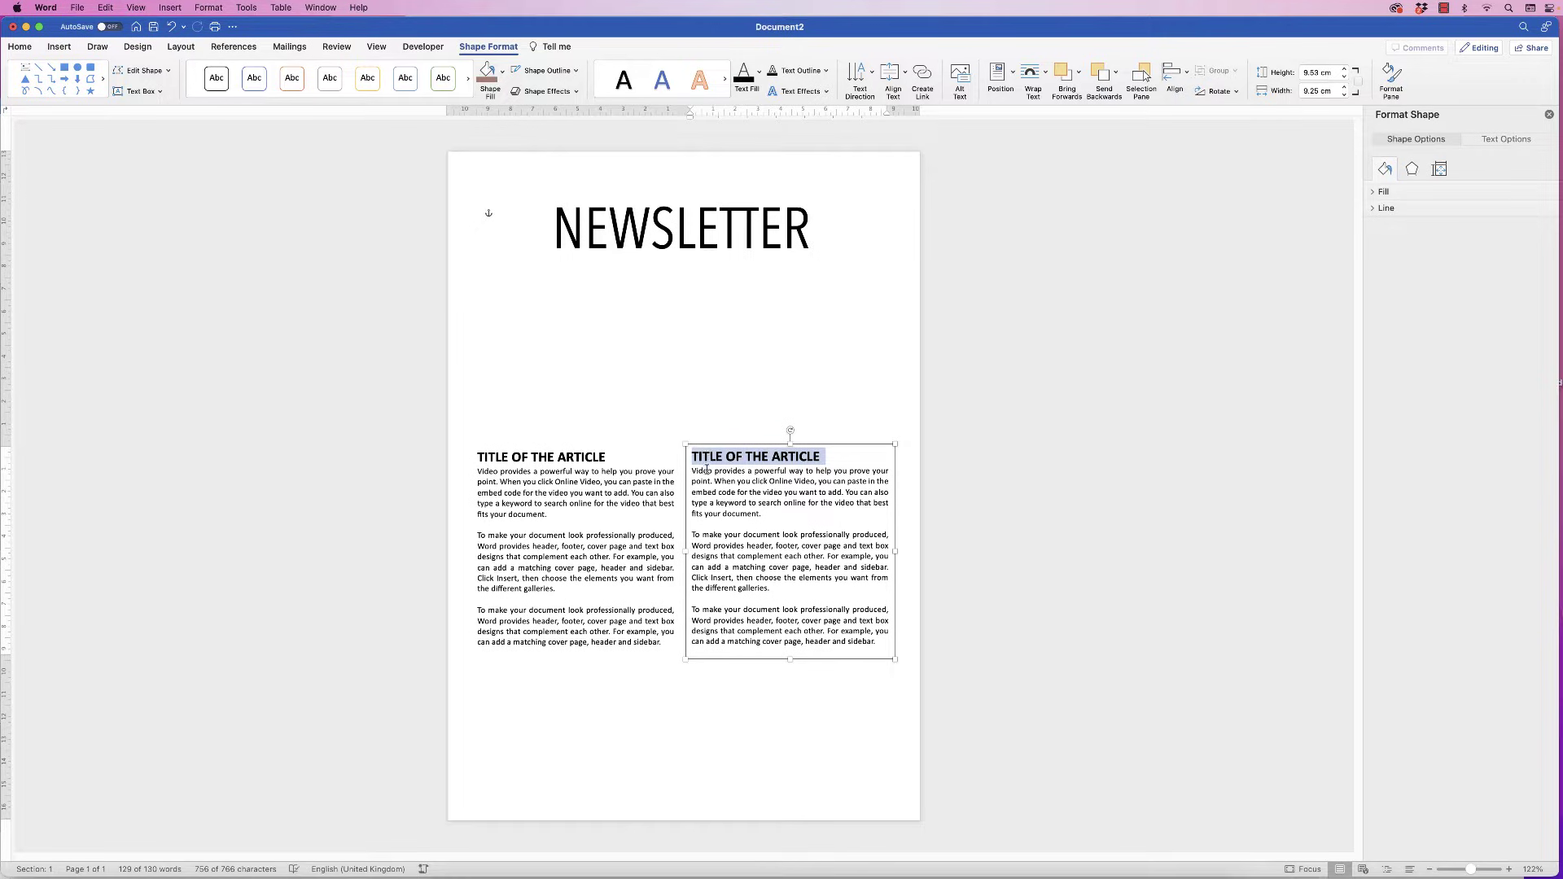
key(BackSpace)
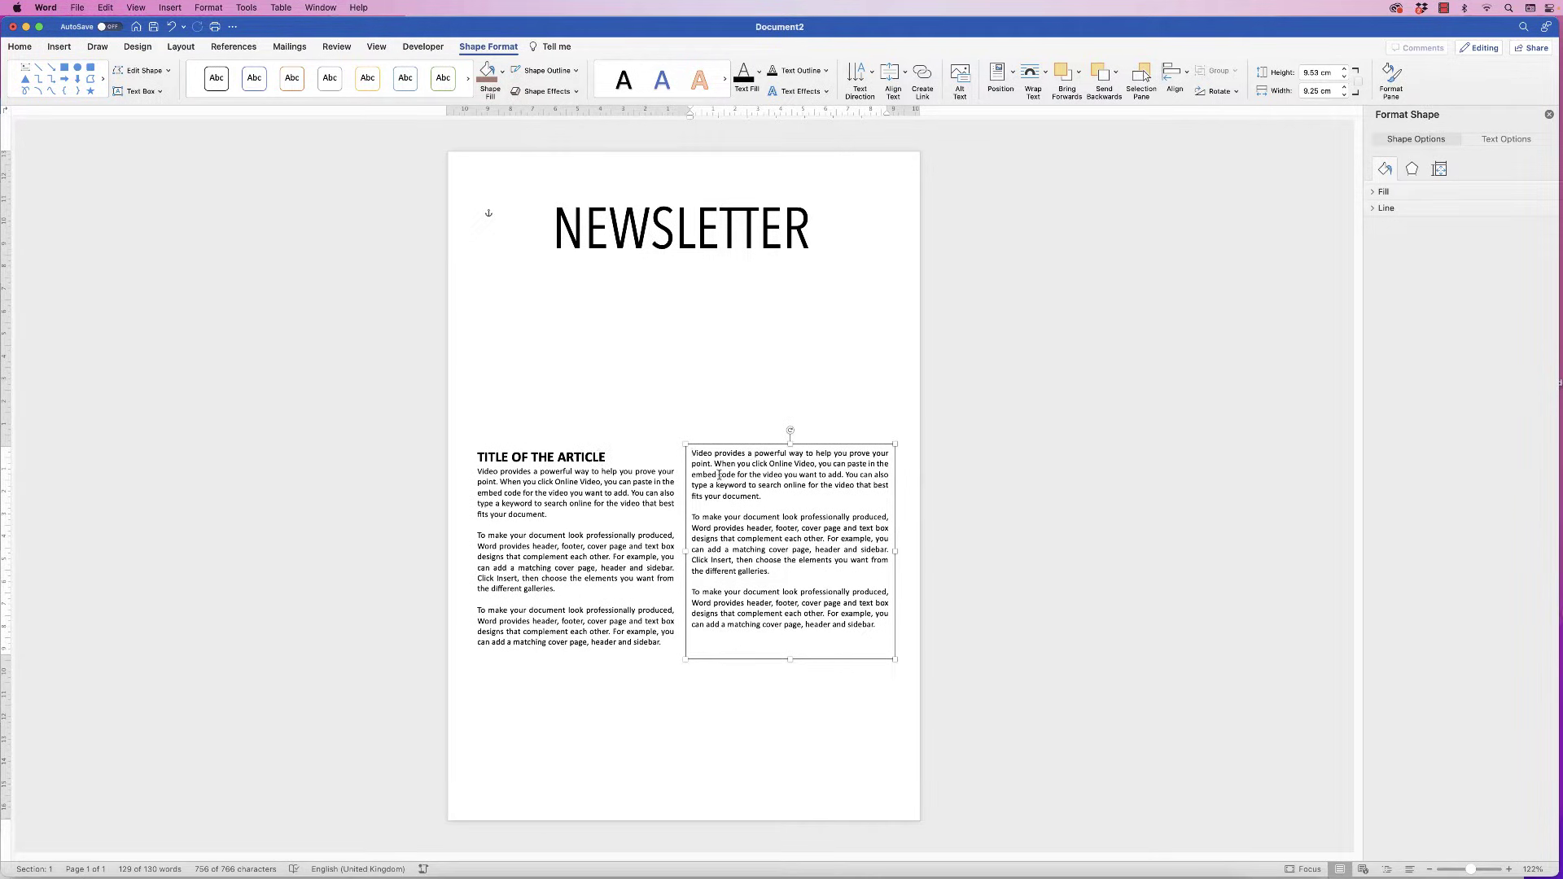
drag(722, 475, 706, 443)
click(756, 570)
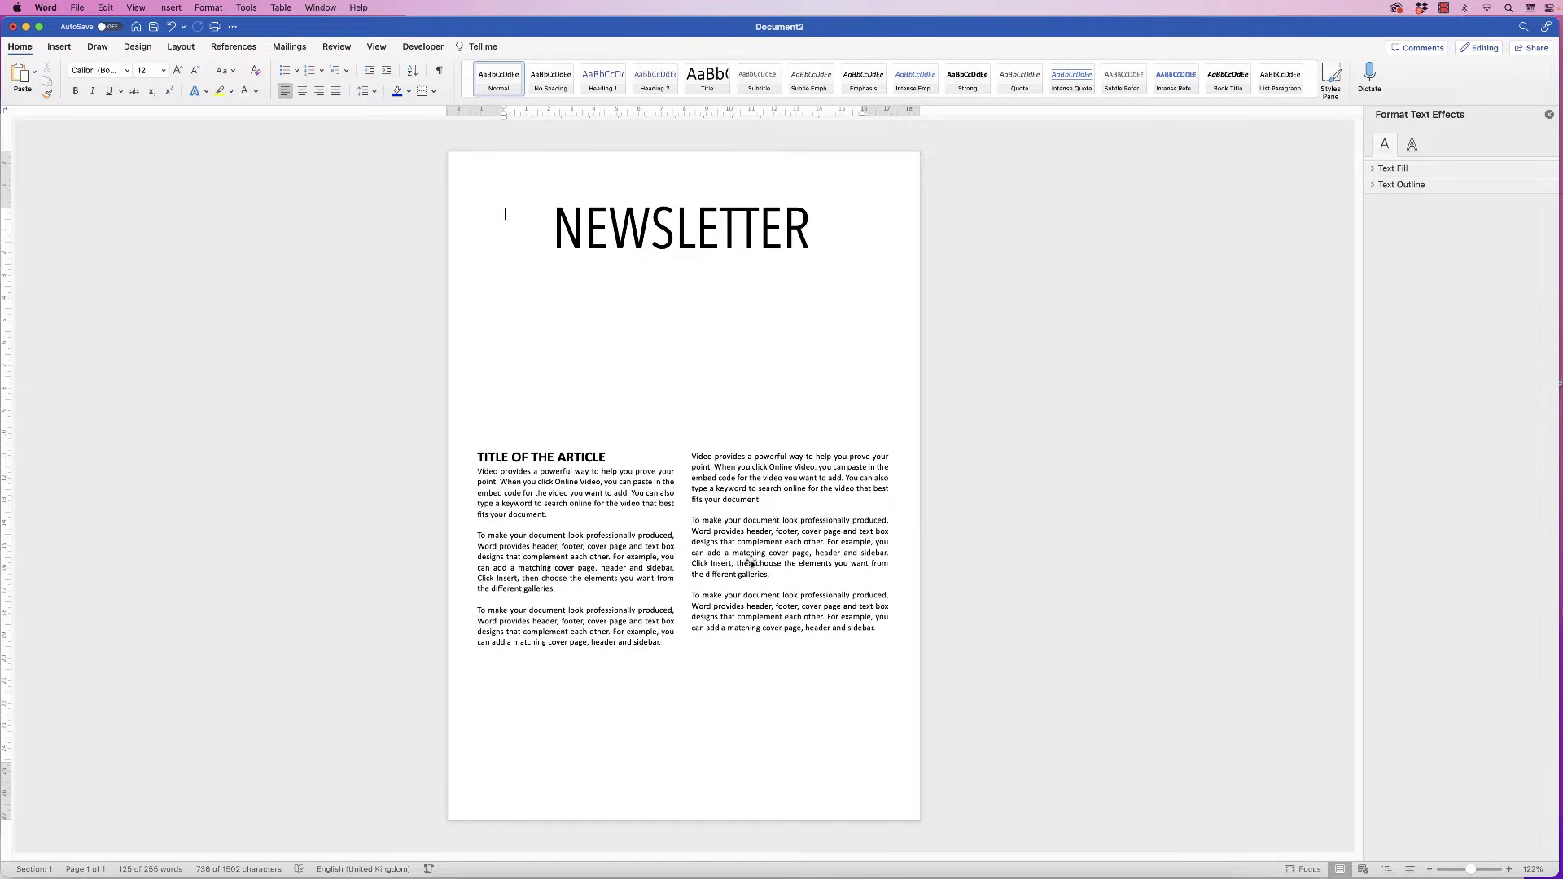
- Group the two article boxes, Align to Centre between the margins, then ungroup them
click(747, 560)
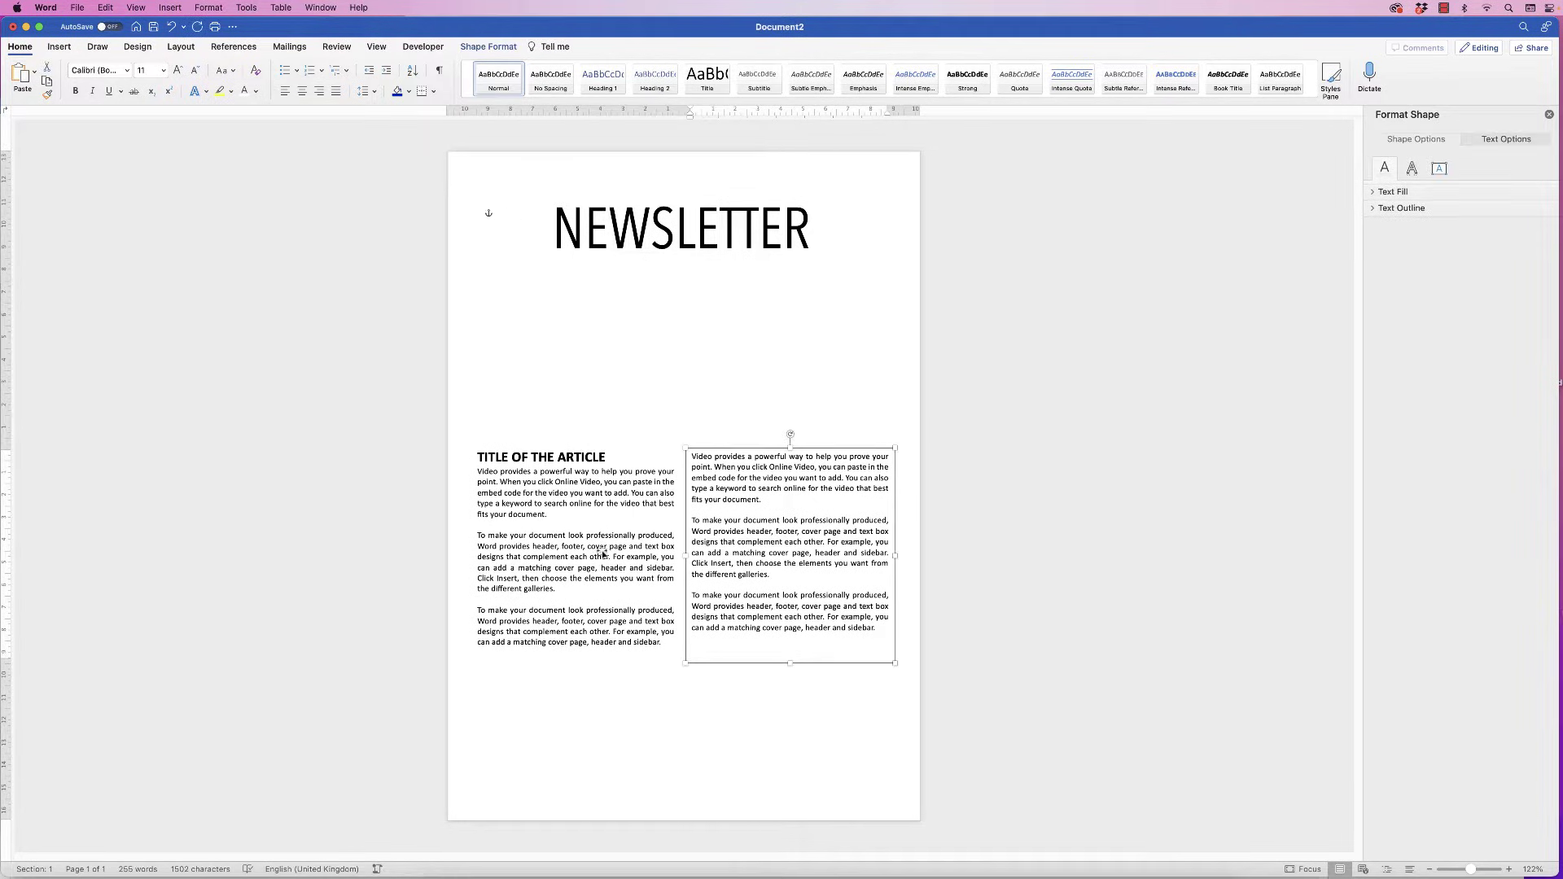
super+click(564, 551)
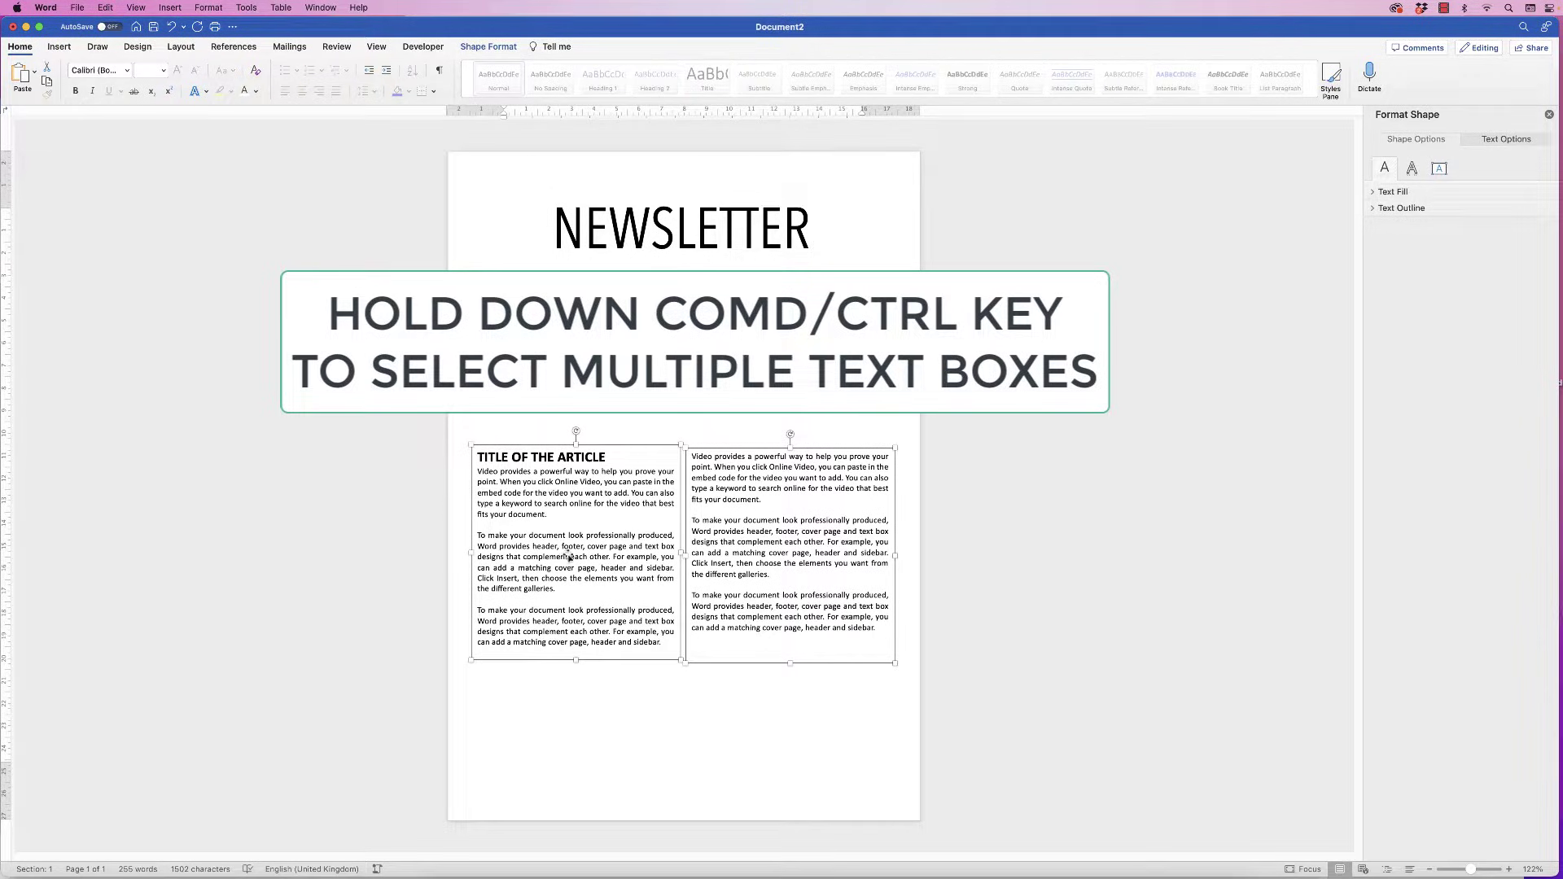
click(489, 46)
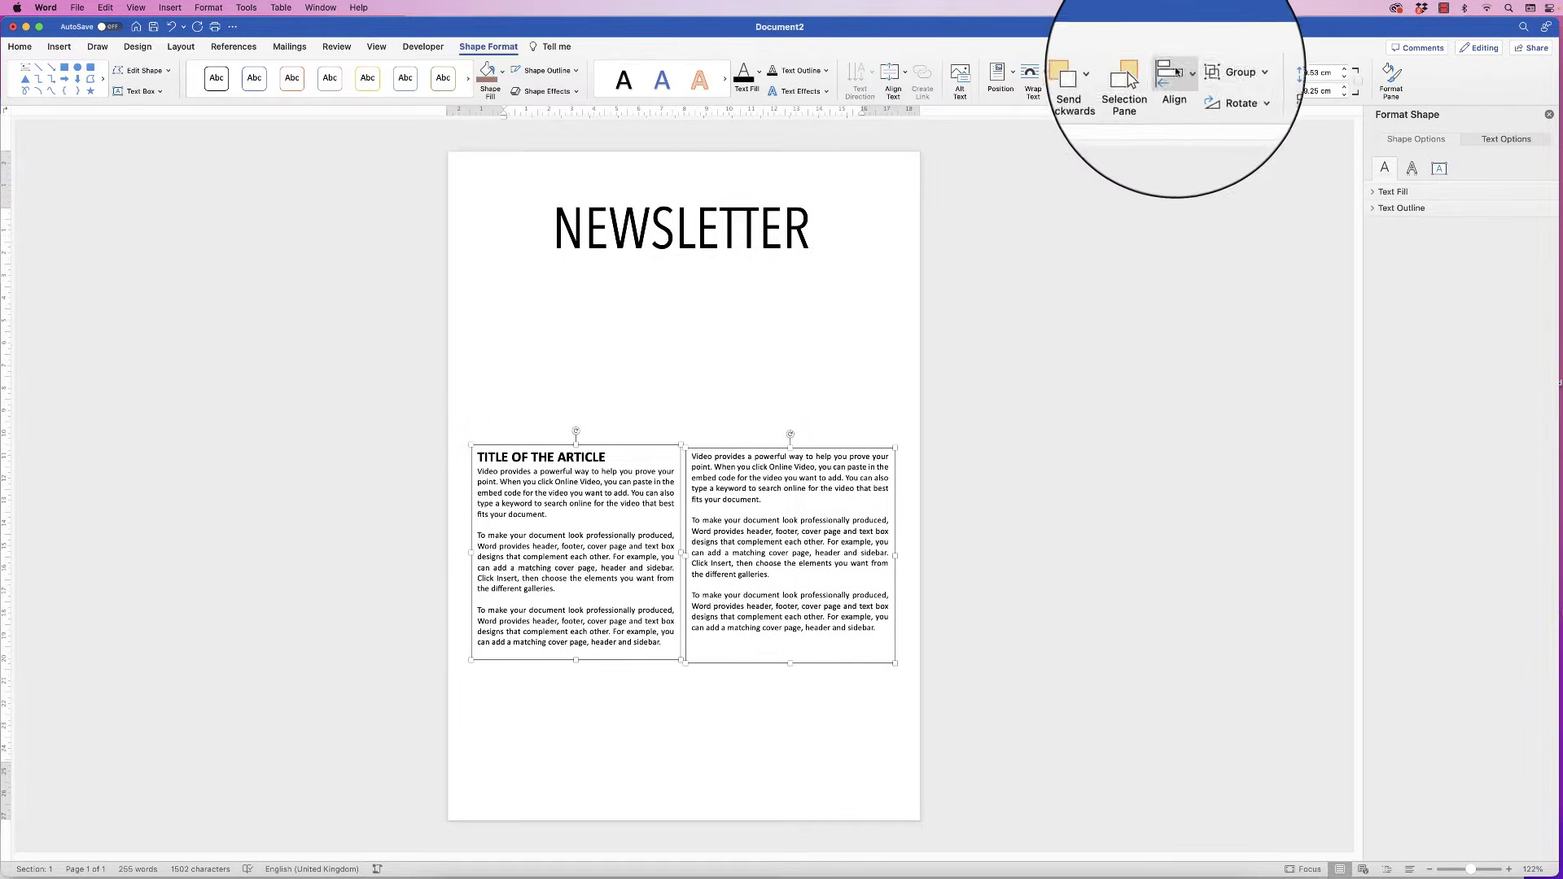
click(1234, 71)
click(1222, 94)
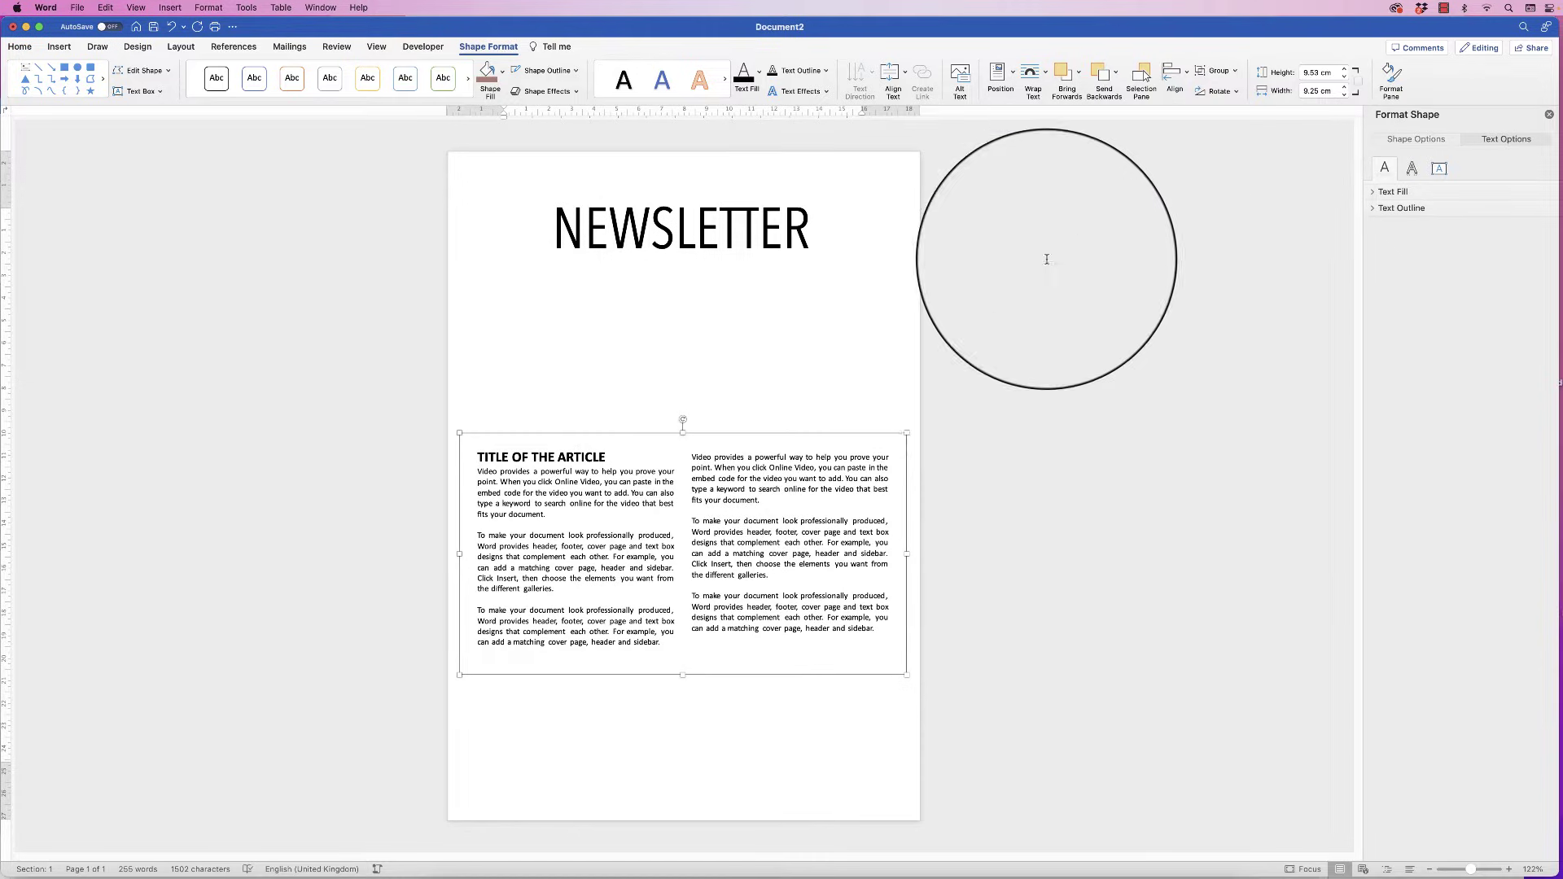
drag(712, 544, 744, 557)
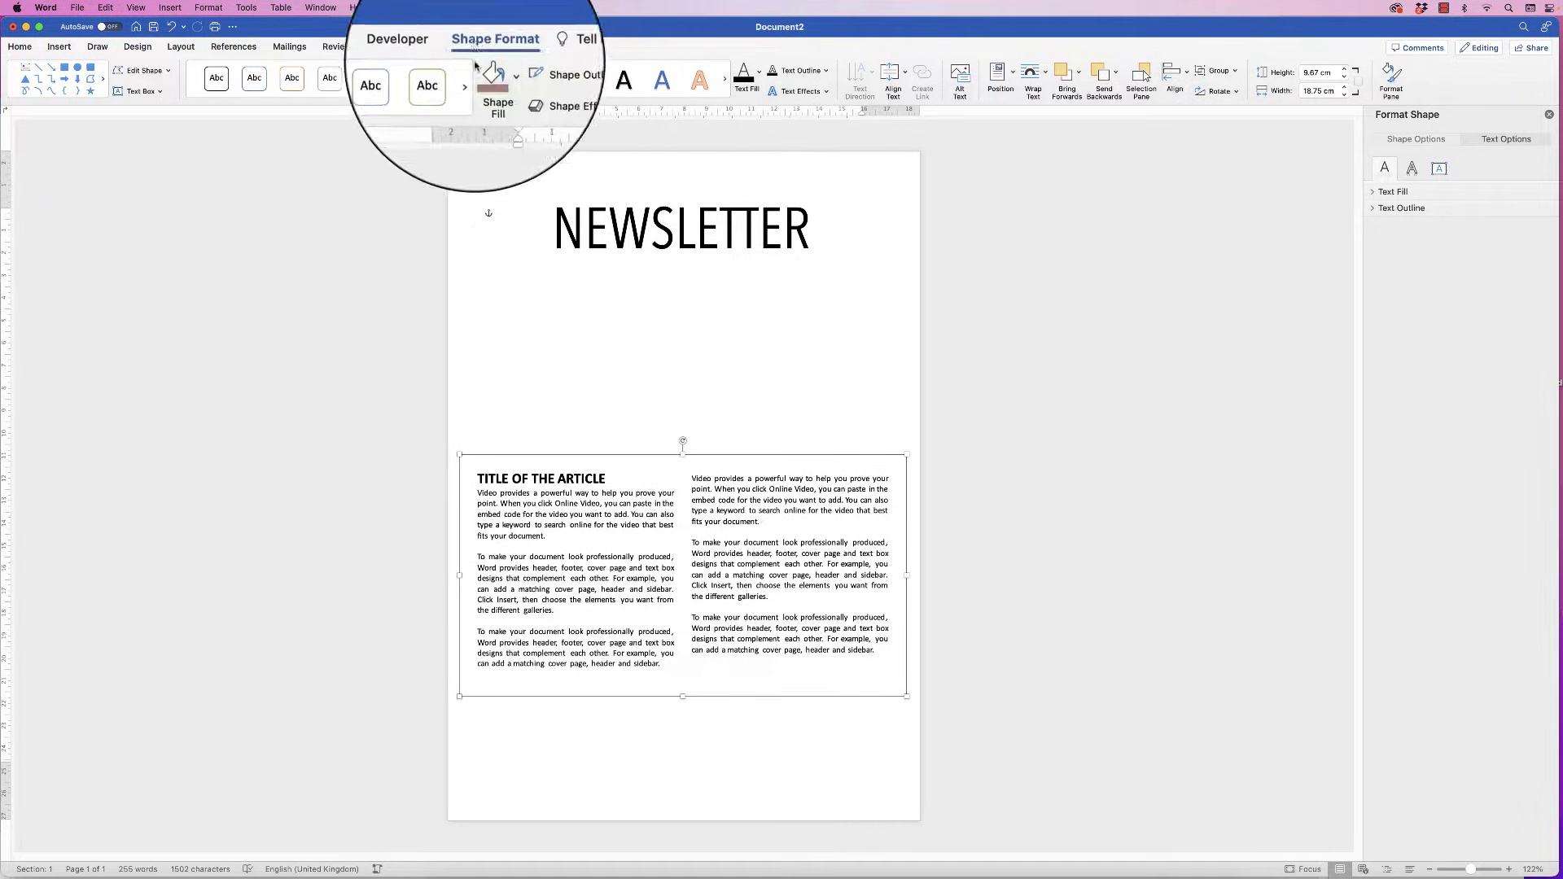
click(1191, 73)
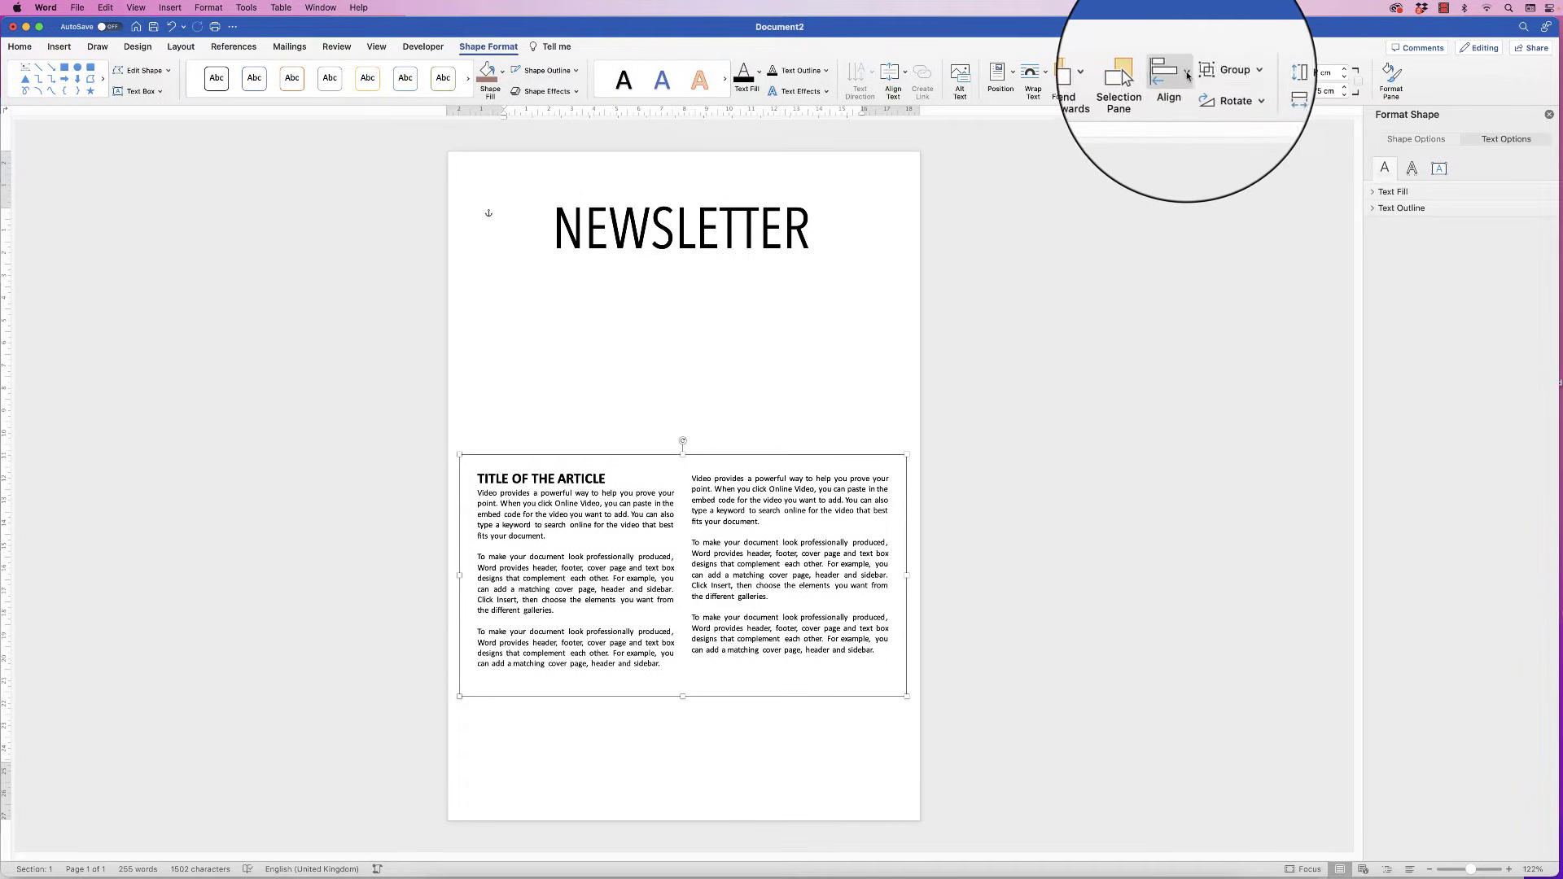
click(1194, 128)
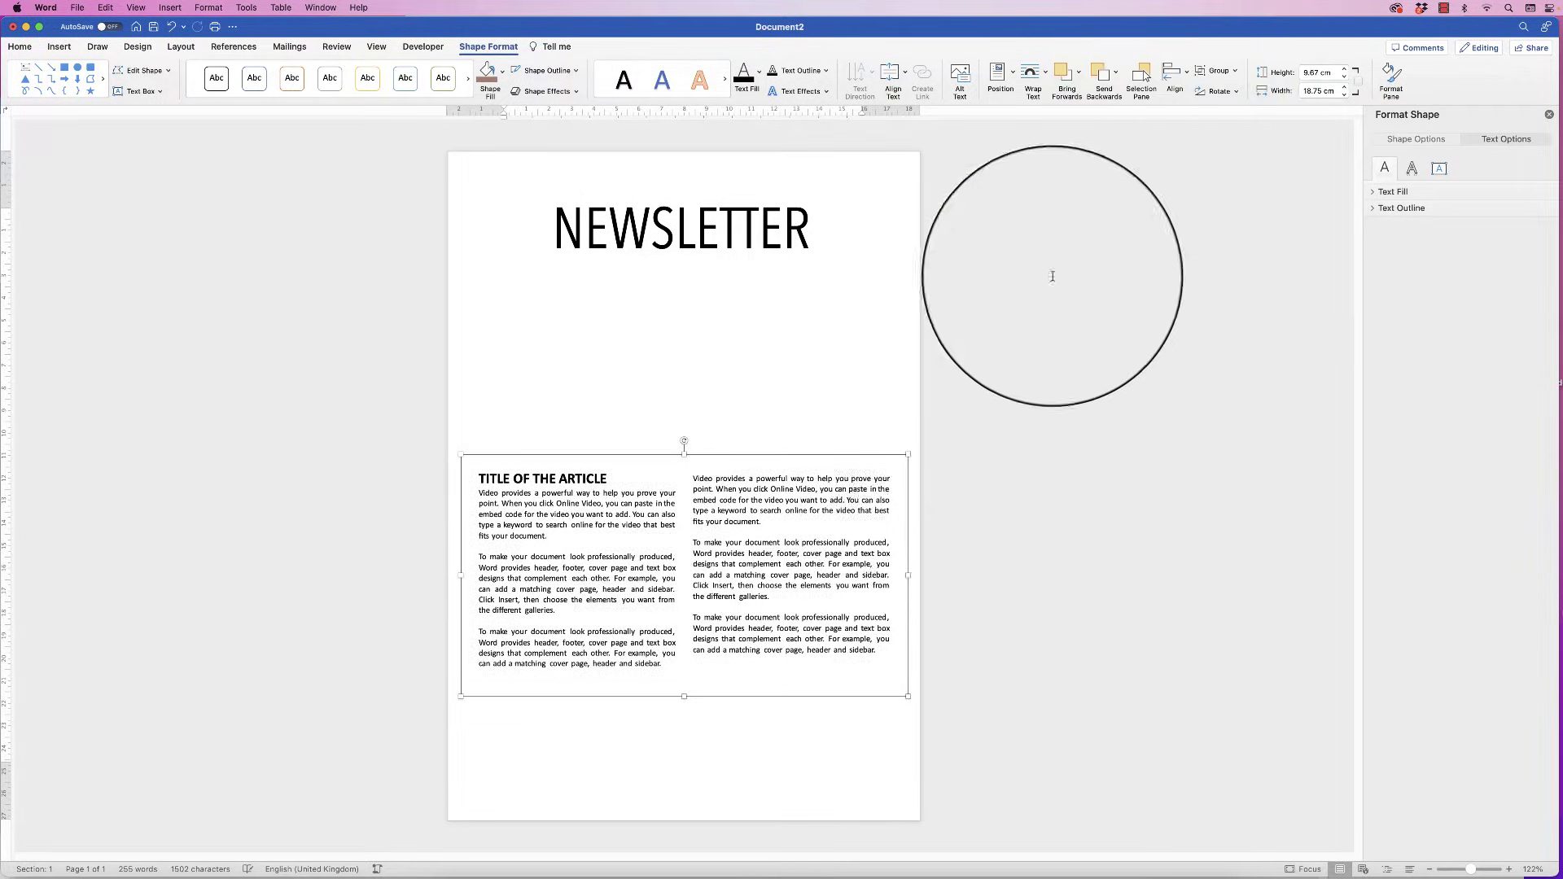
click(1240, 76)
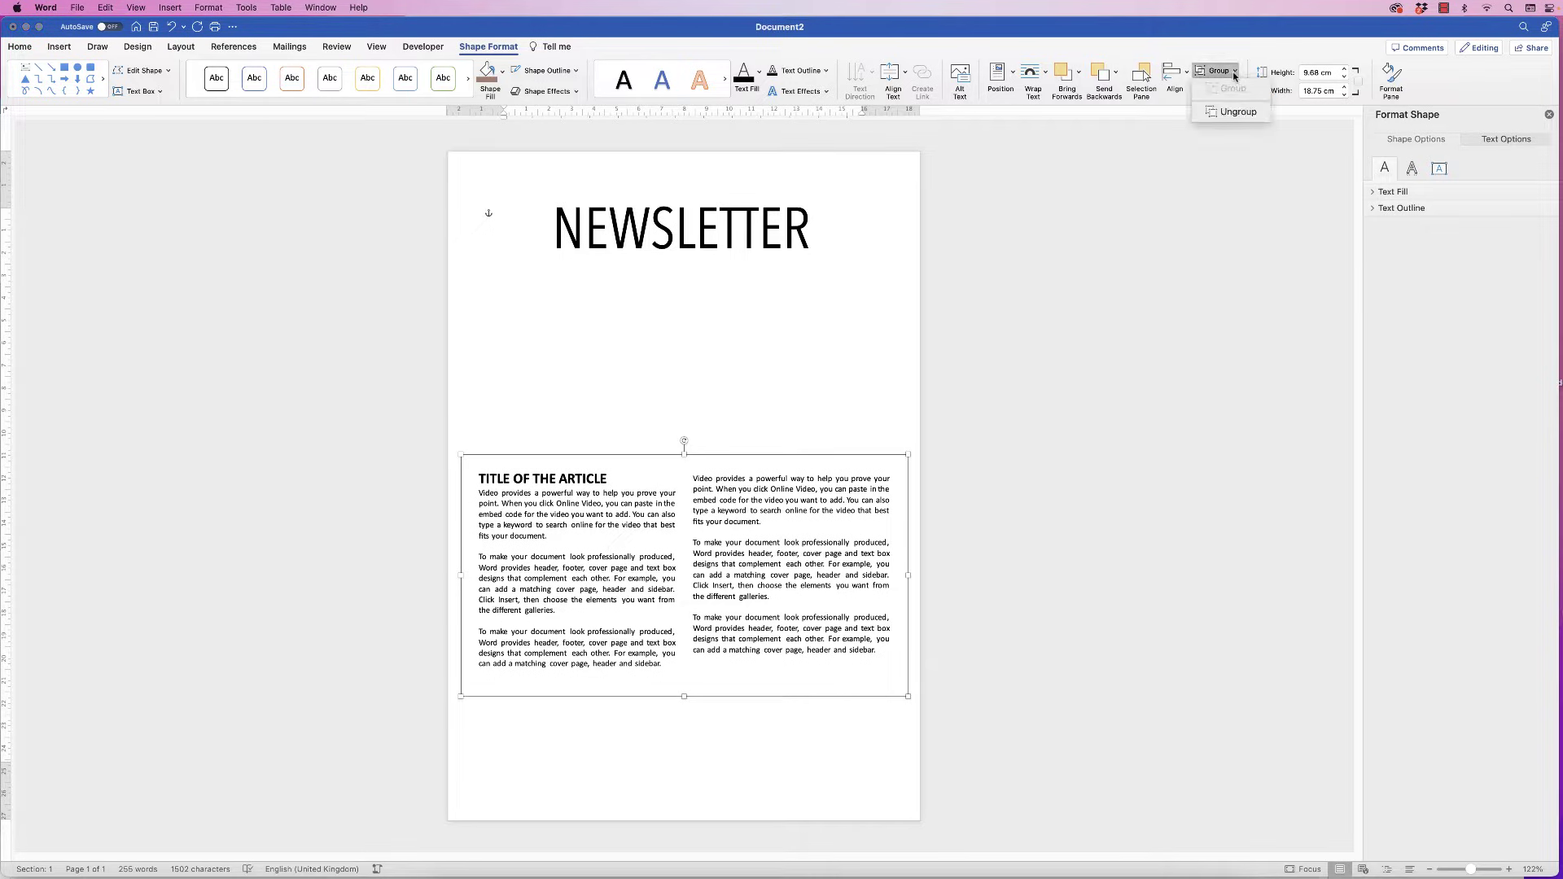
click(1225, 112)
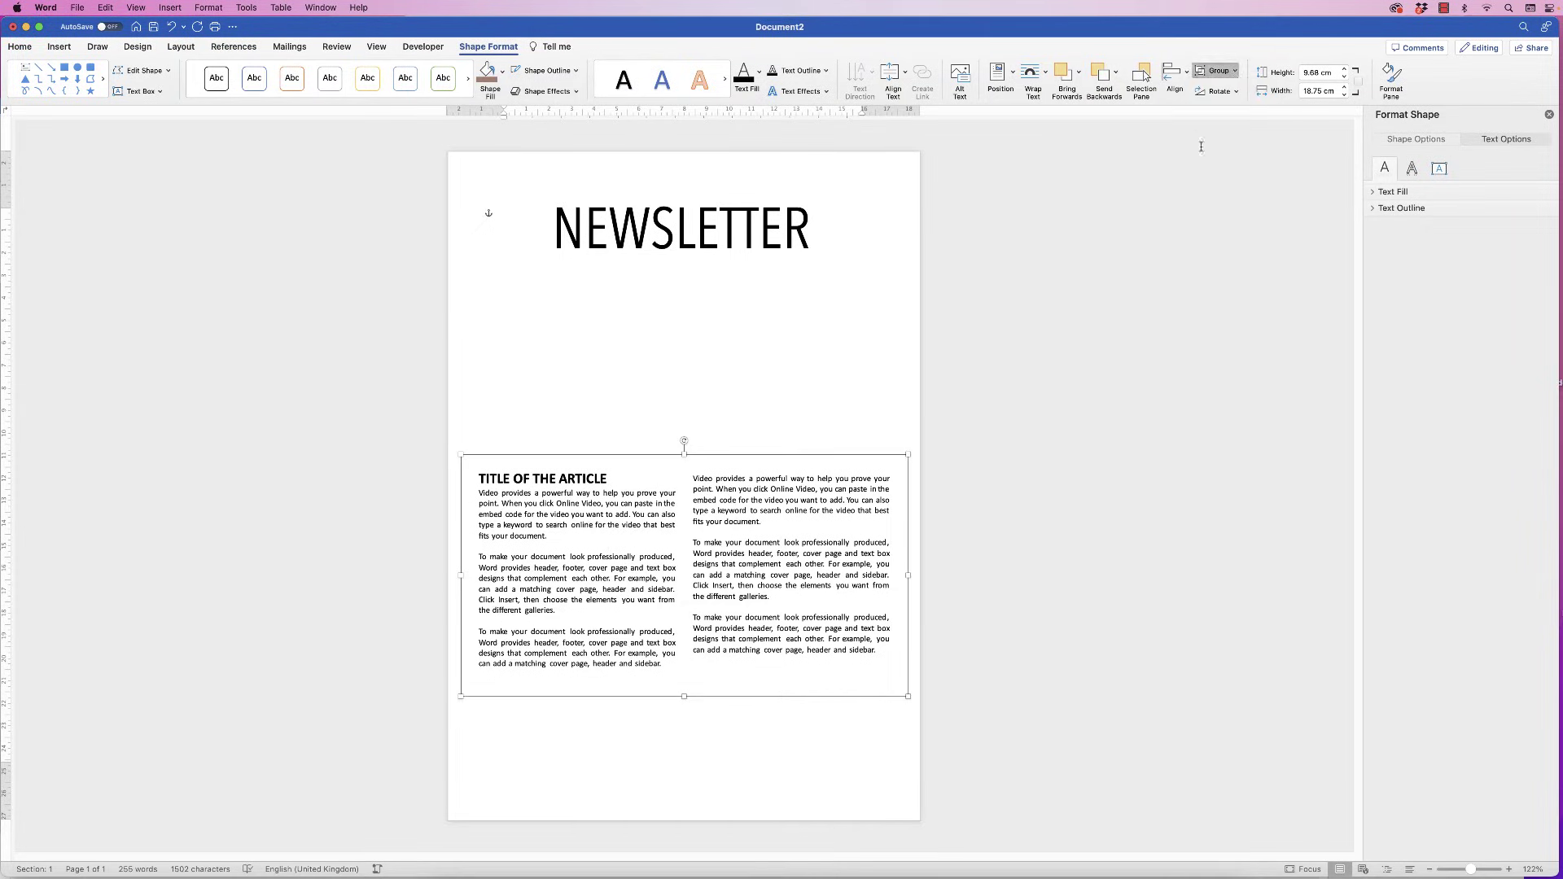
- Place a copy of the right column's text box just under the NEWSLETTER title
click(826, 385)
click(774, 531)
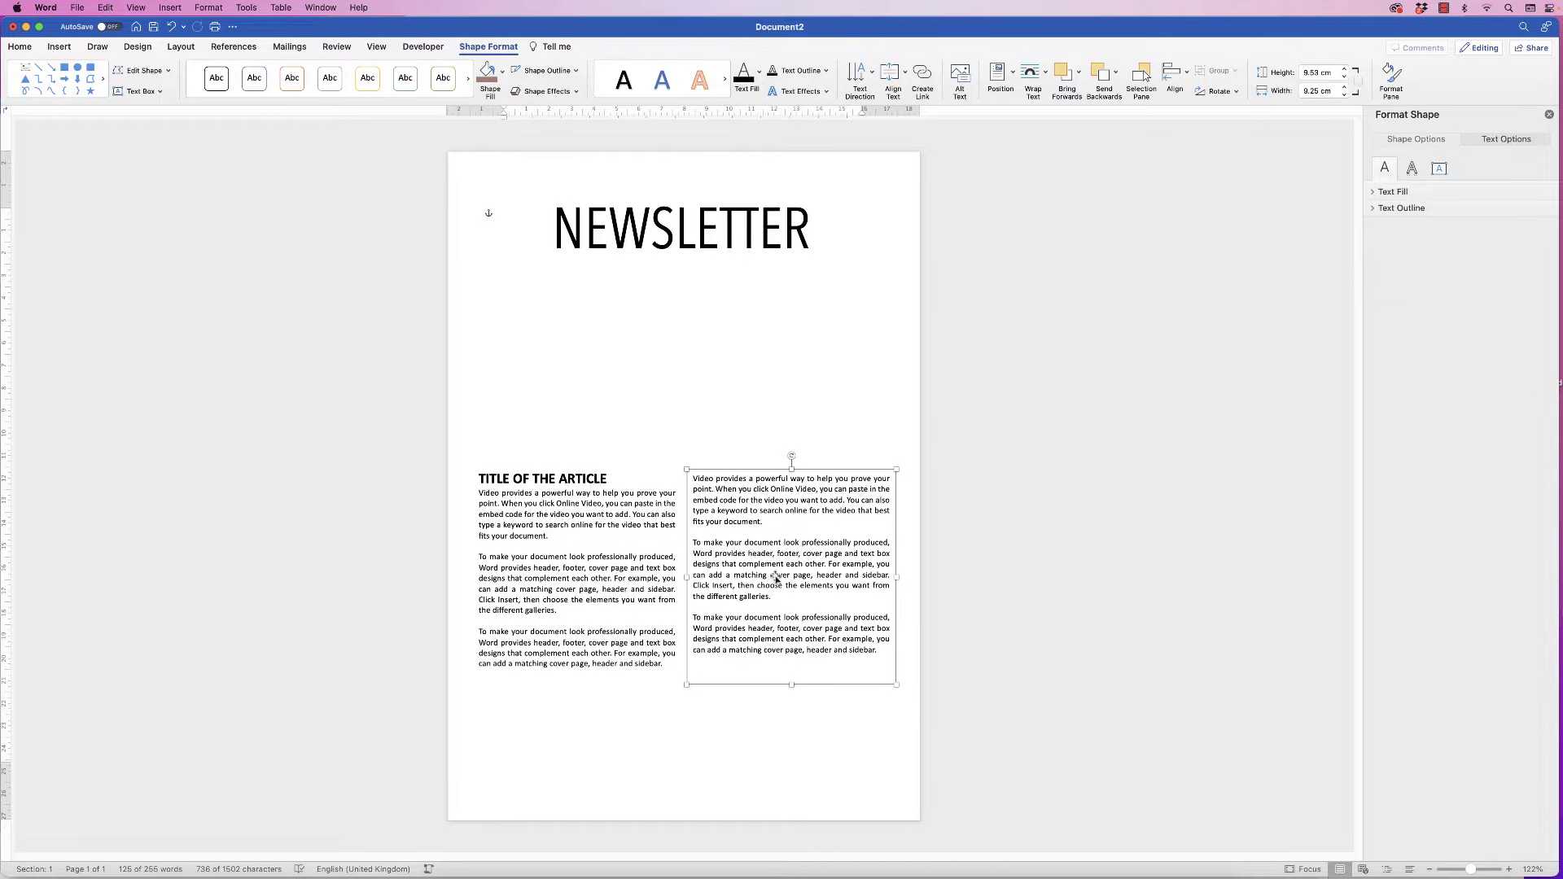
drag(772, 570, 570, 755)
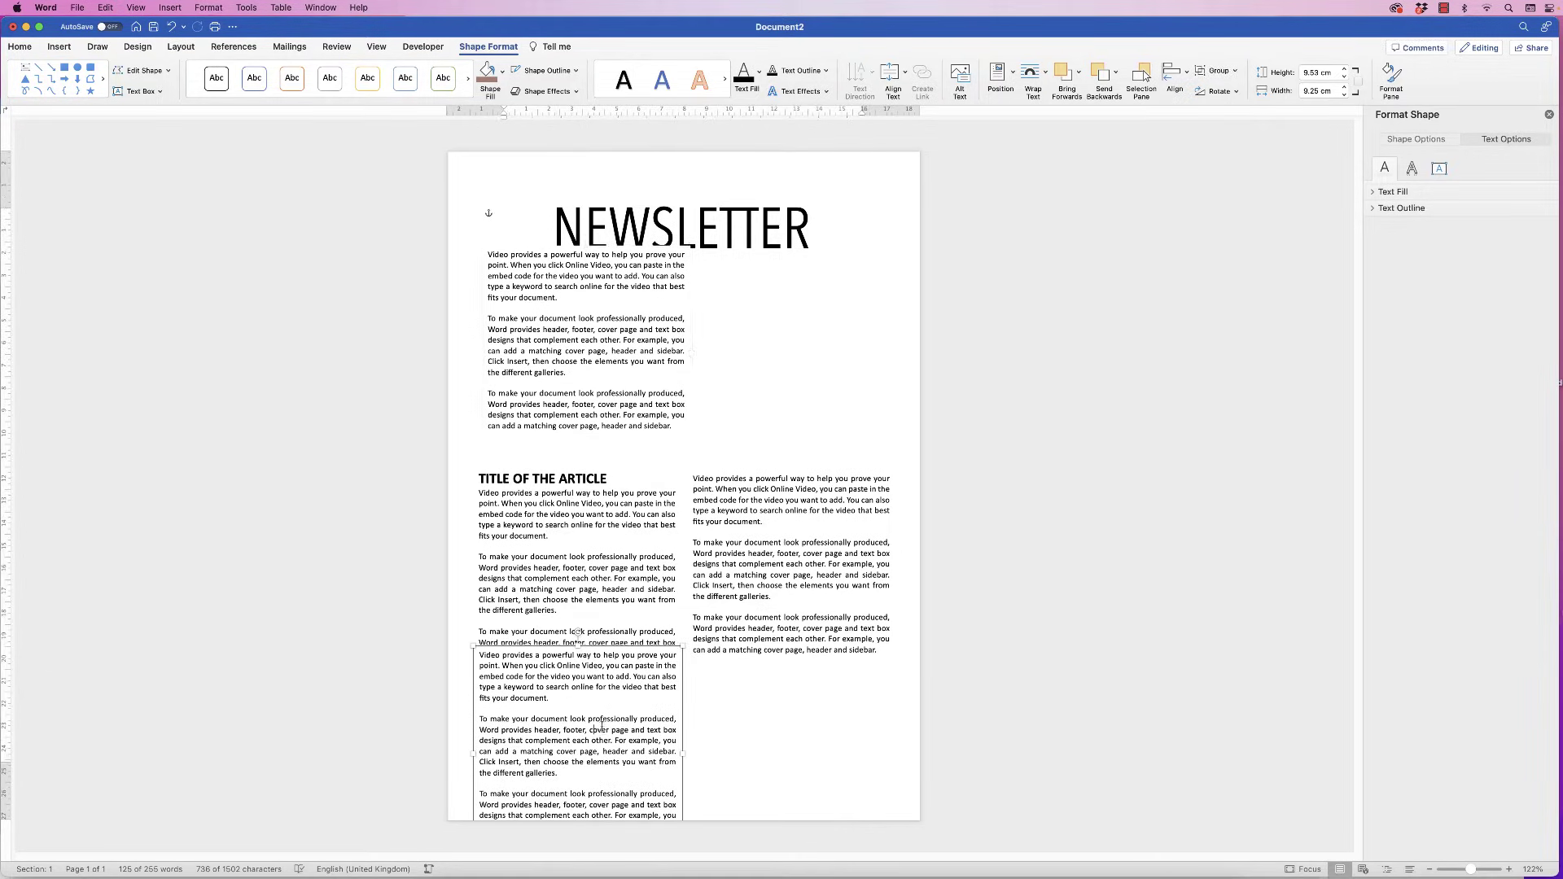
- Widen the top copy to 18.35 cm and paste in the website, e-mail, phone and address line
drag(684, 646, 620, 710)
click(591, 346)
drag(692, 353, 895, 354)
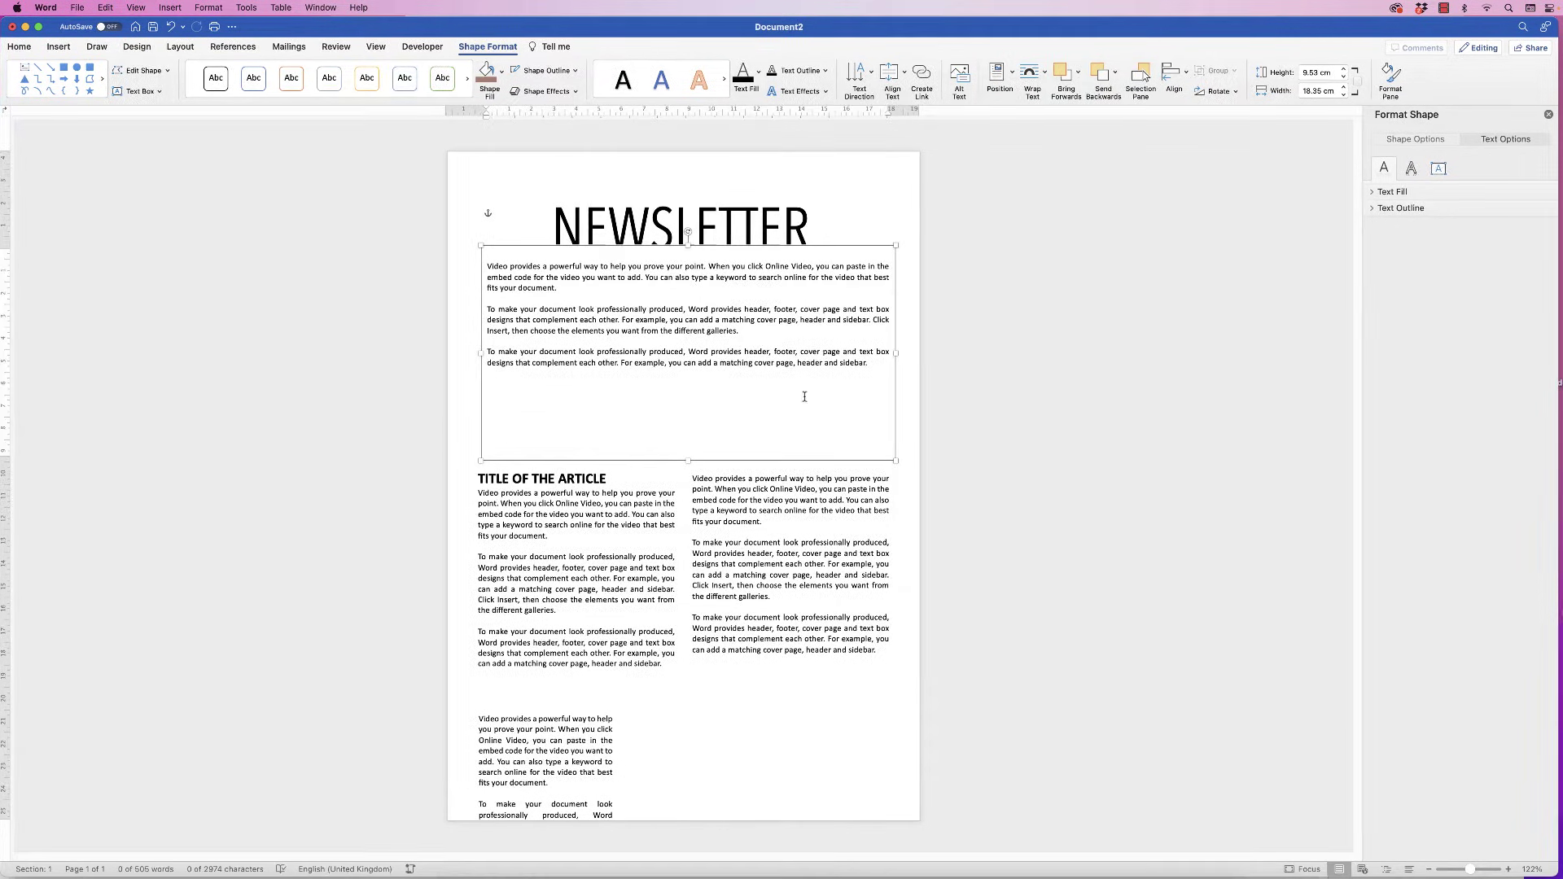
drag(645, 402, 496, 268)
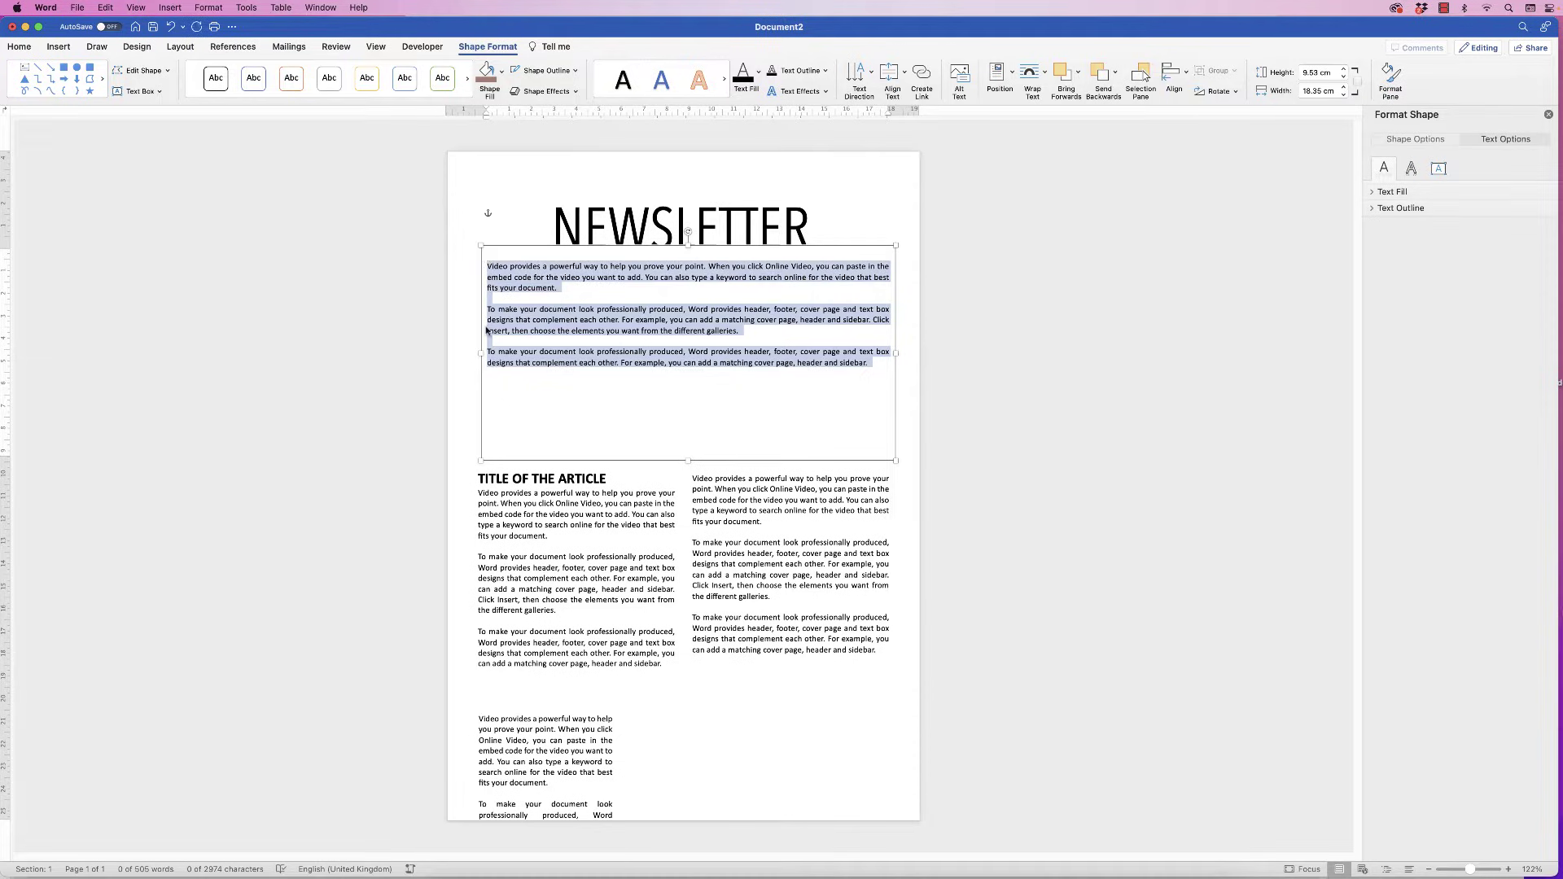
key(super+v)
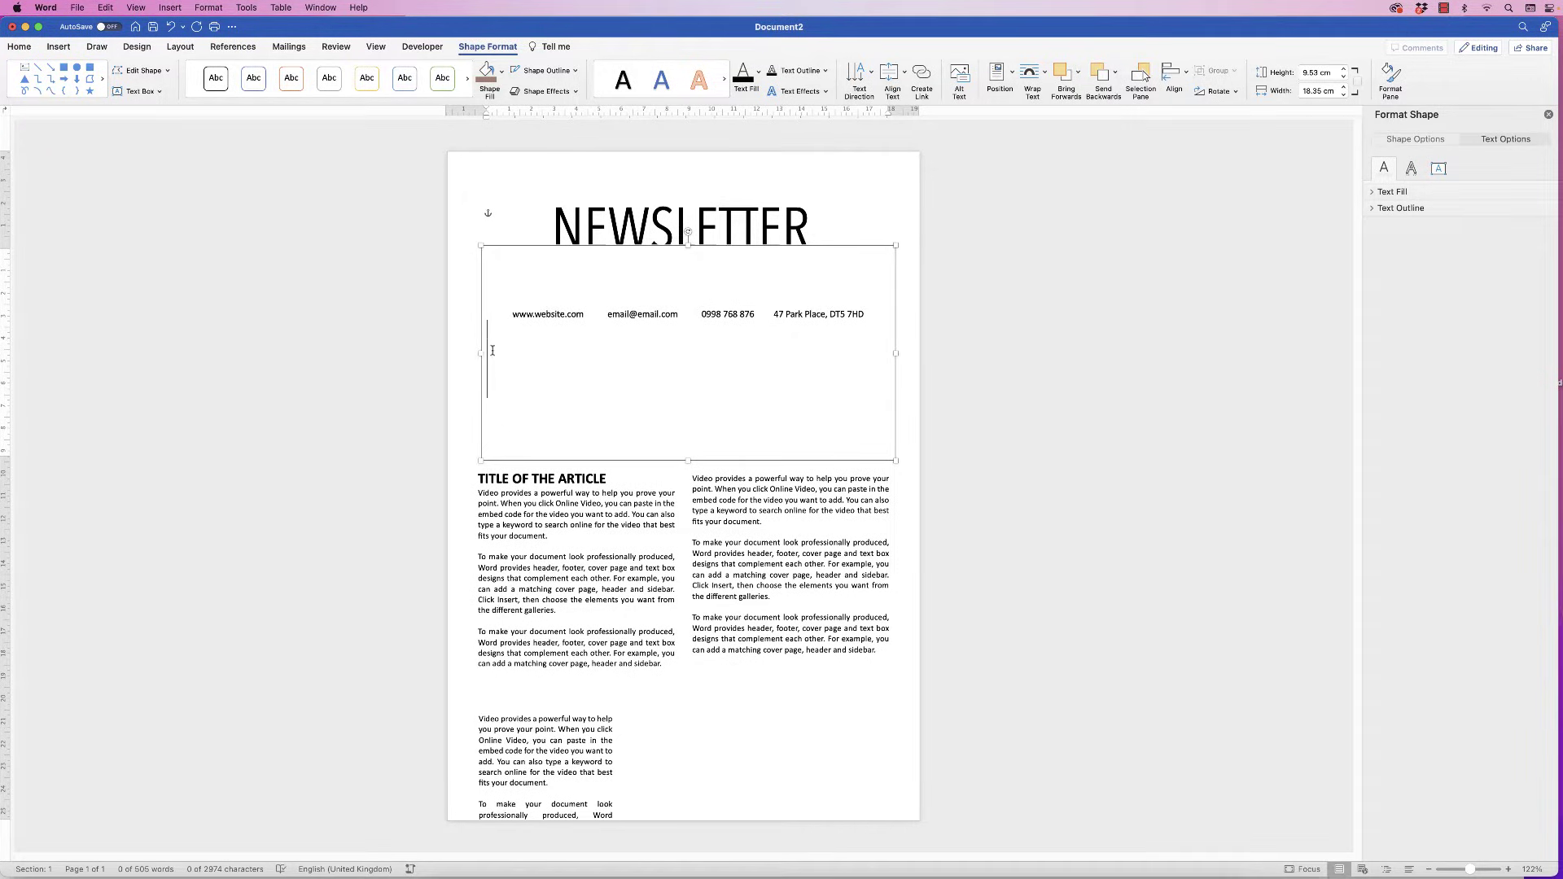
- Set the contact line to 11 pt centred, shorten its box, and centre it between margins
click(19, 47)
click(163, 70)
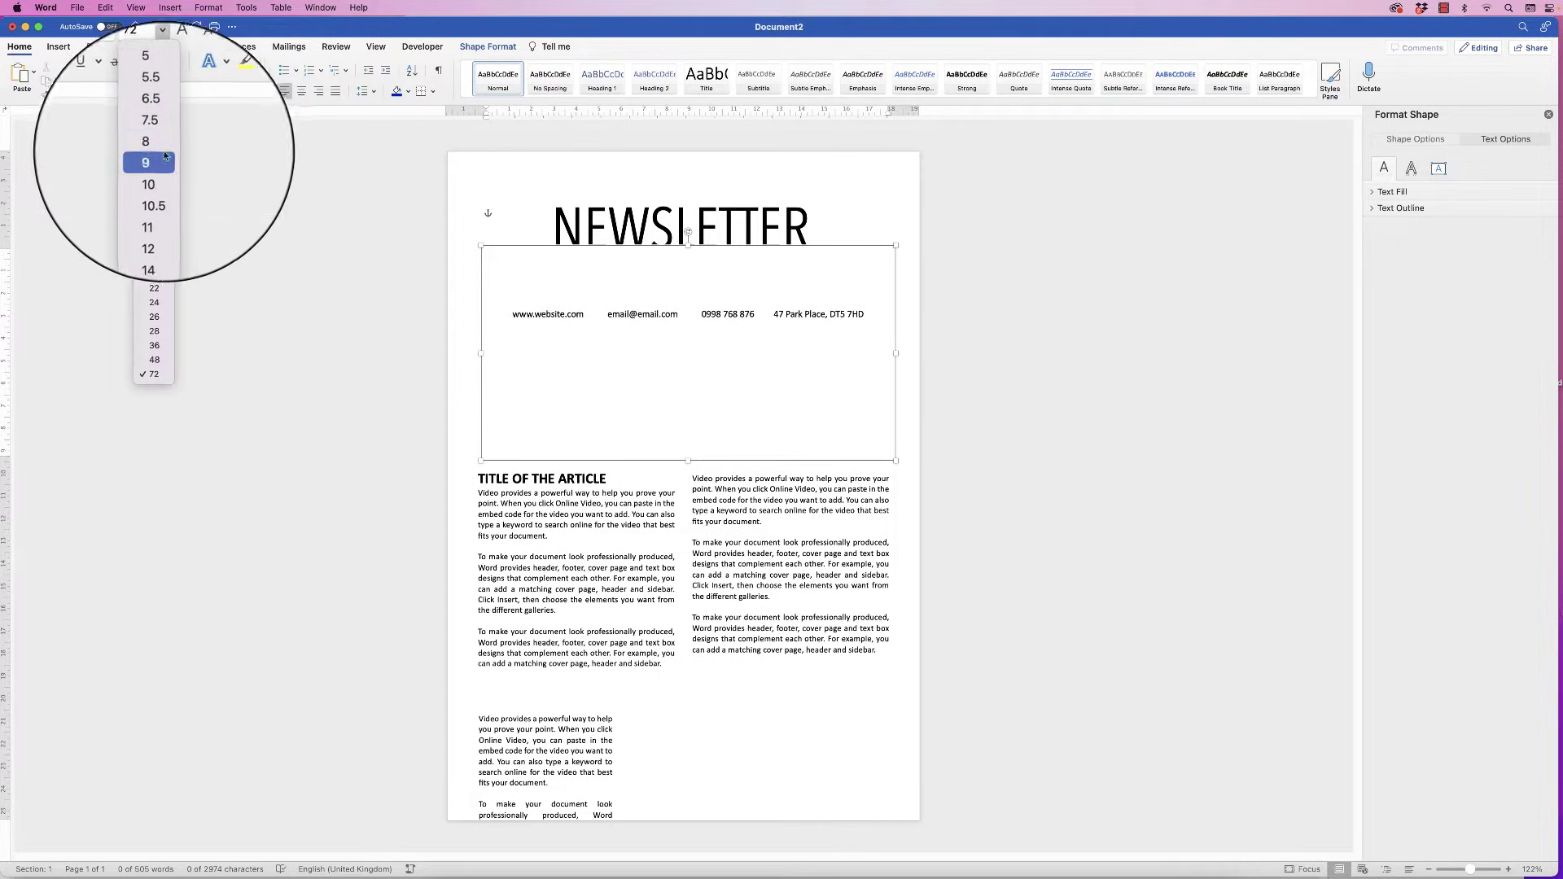
click(158, 177)
drag(688, 460, 680, 295)
click(687, 273)
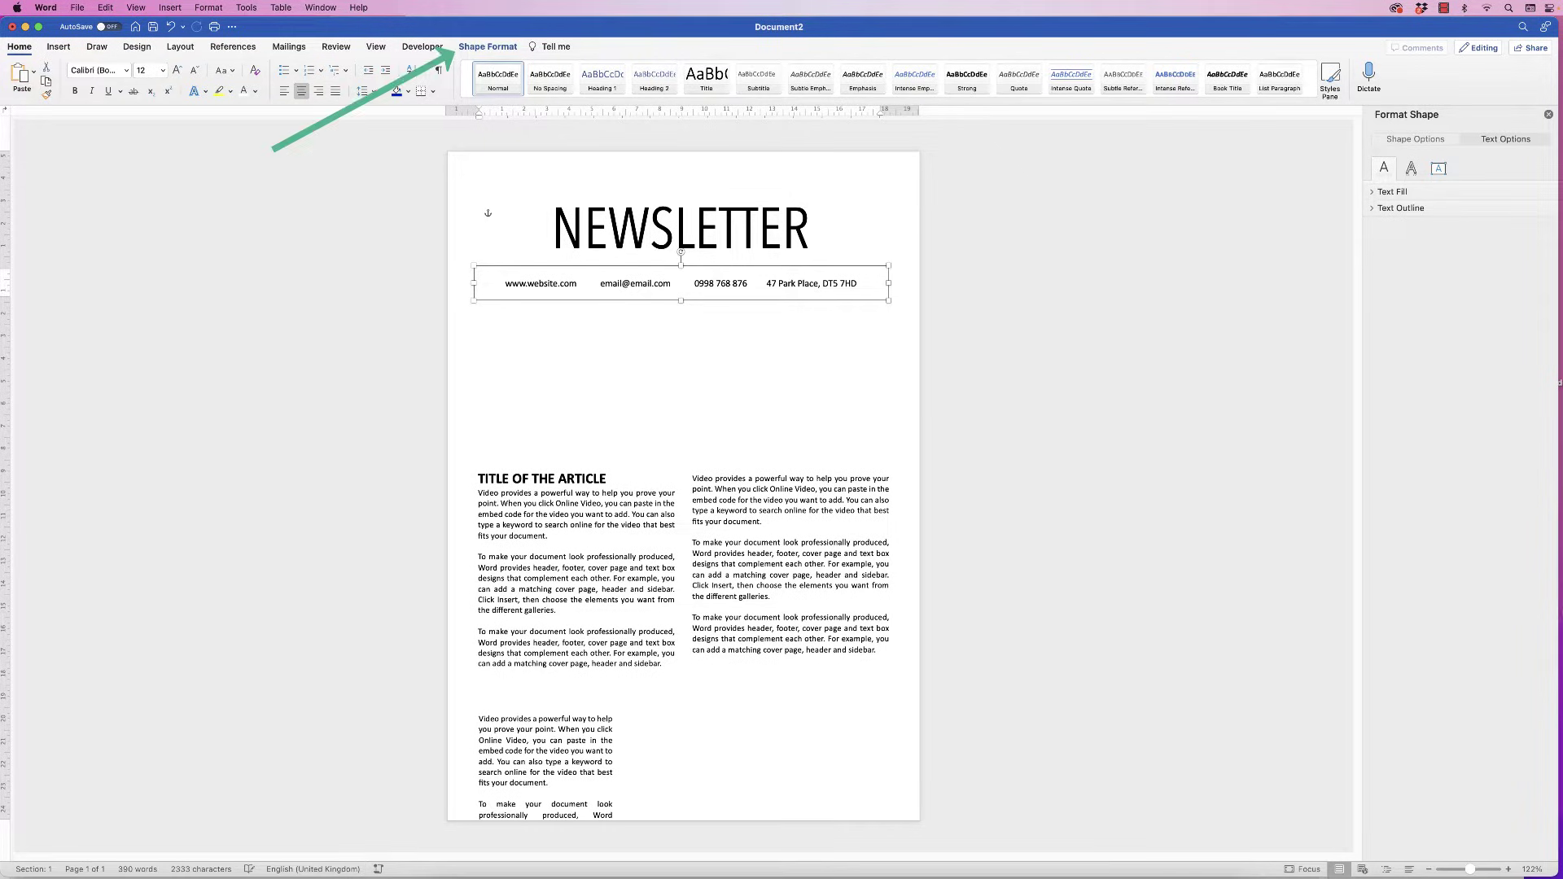
click(487, 46)
key(Down)
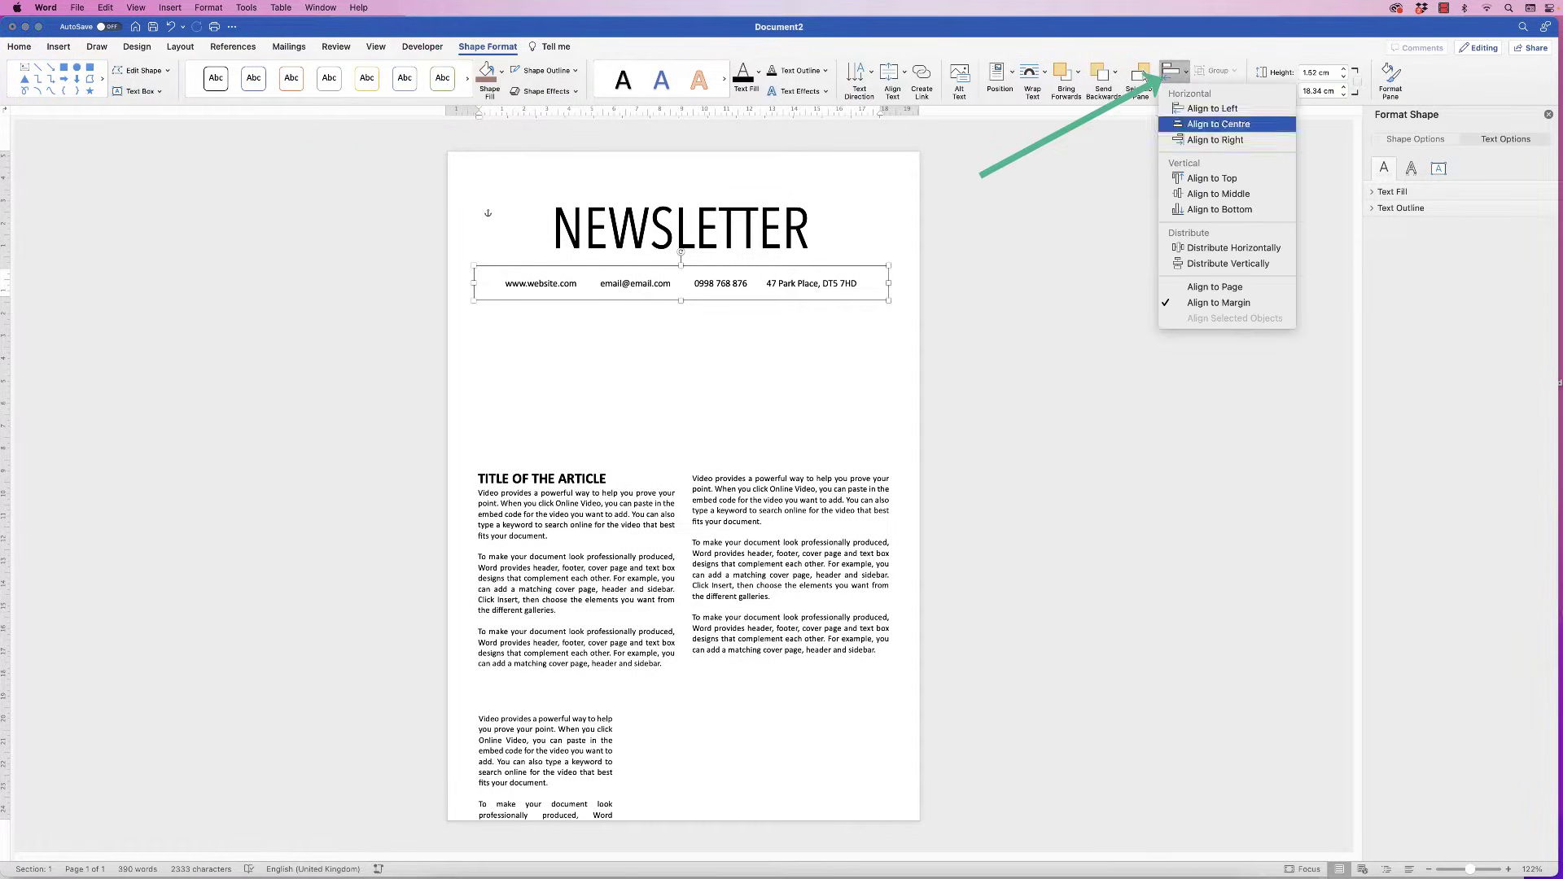
key(Return)
click(545, 749)
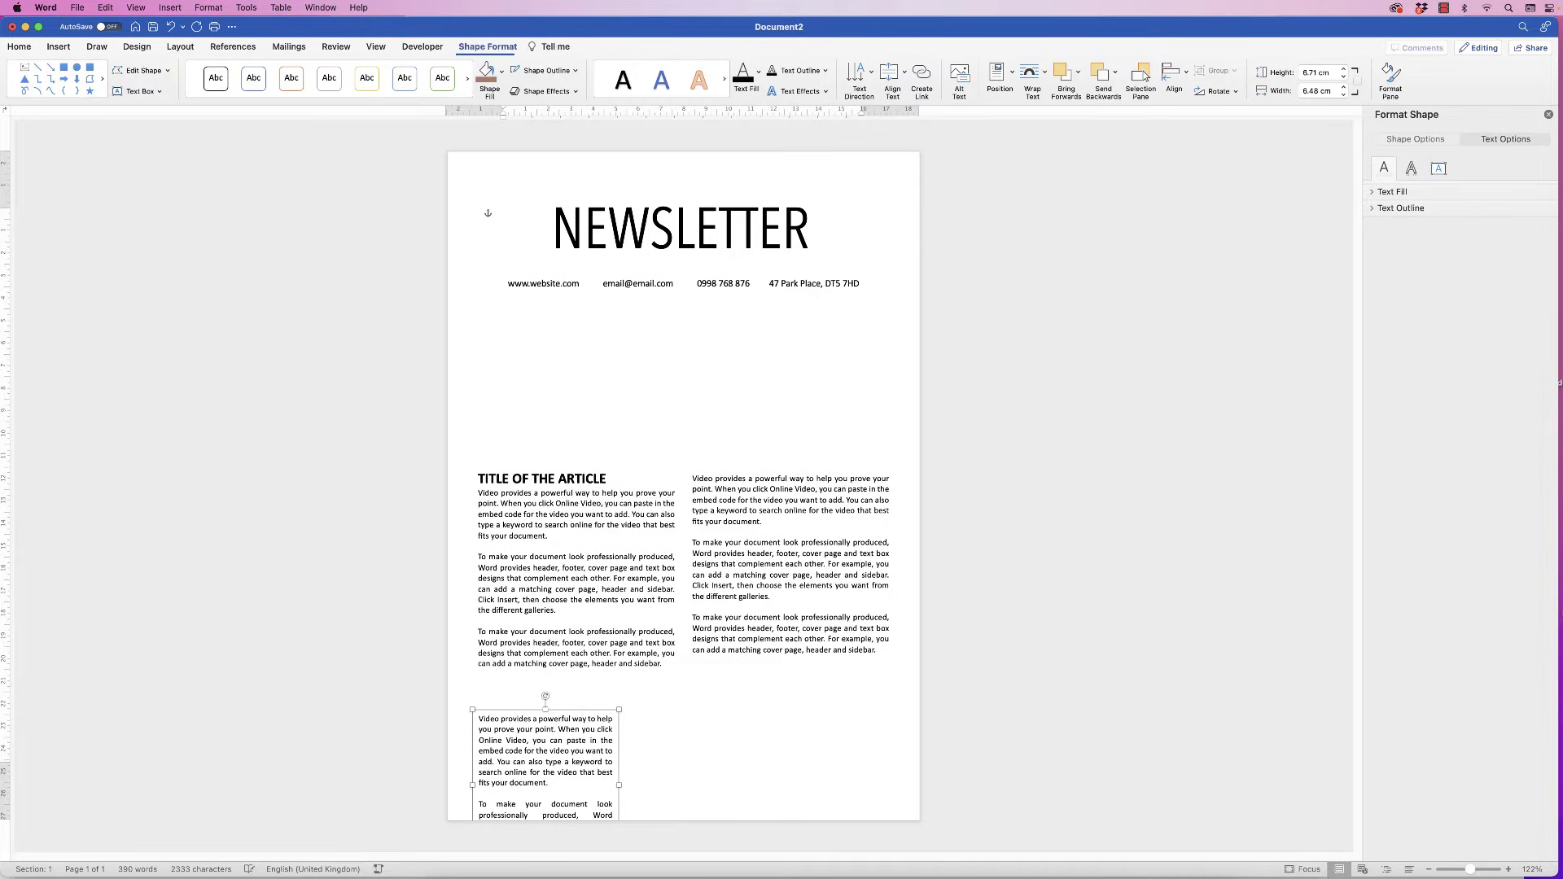
- Reposition the TOPIC 1 box, shorten it to fit its text, and set No Fill
drag(546, 749, 558, 682)
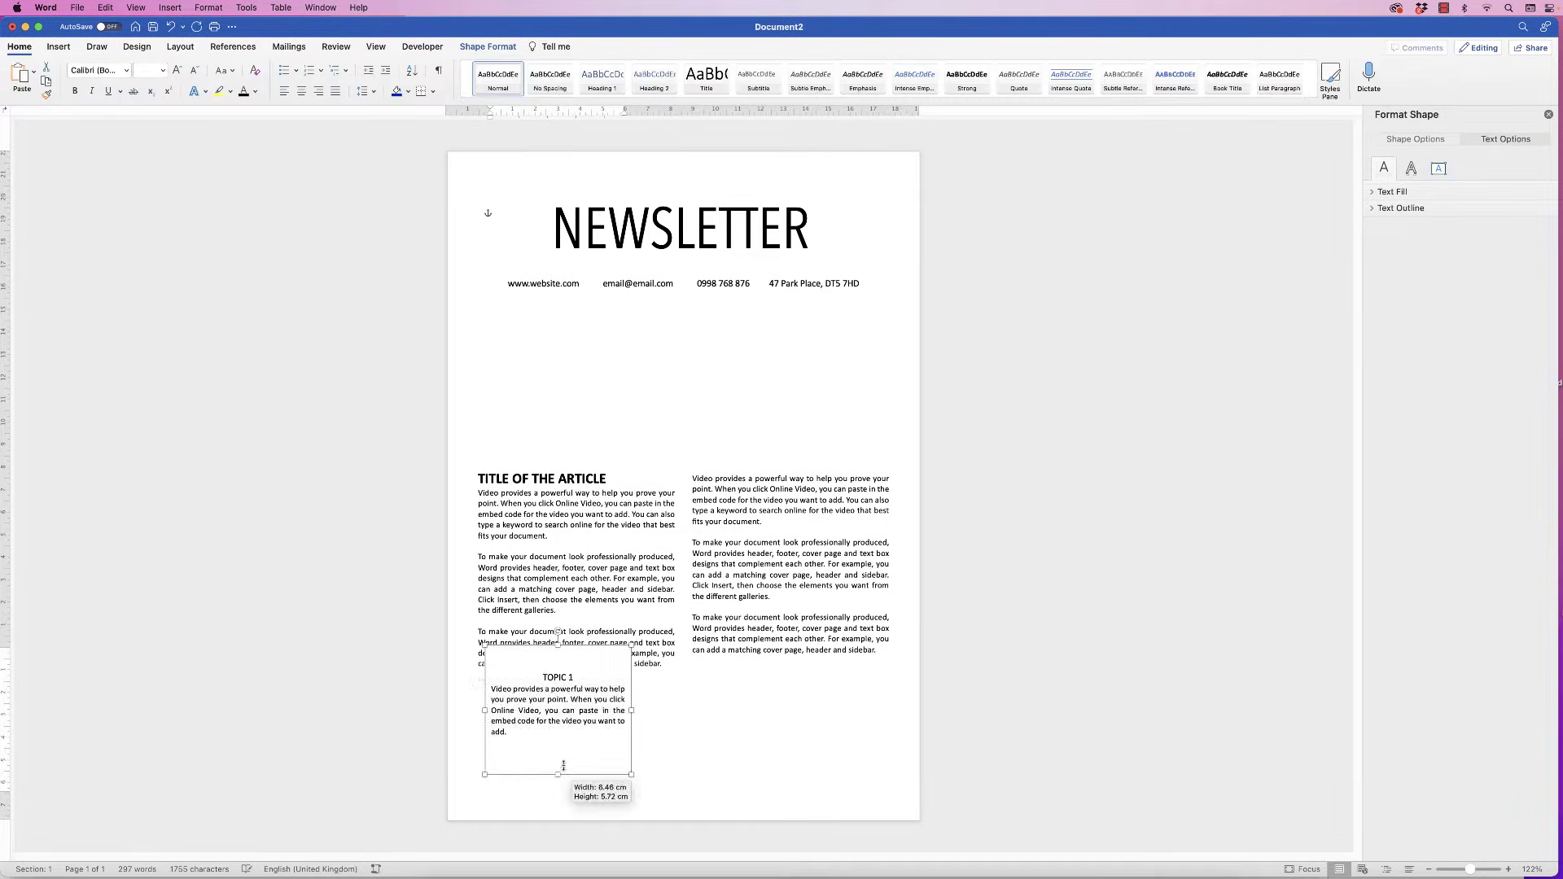
drag(570, 814, 560, 761)
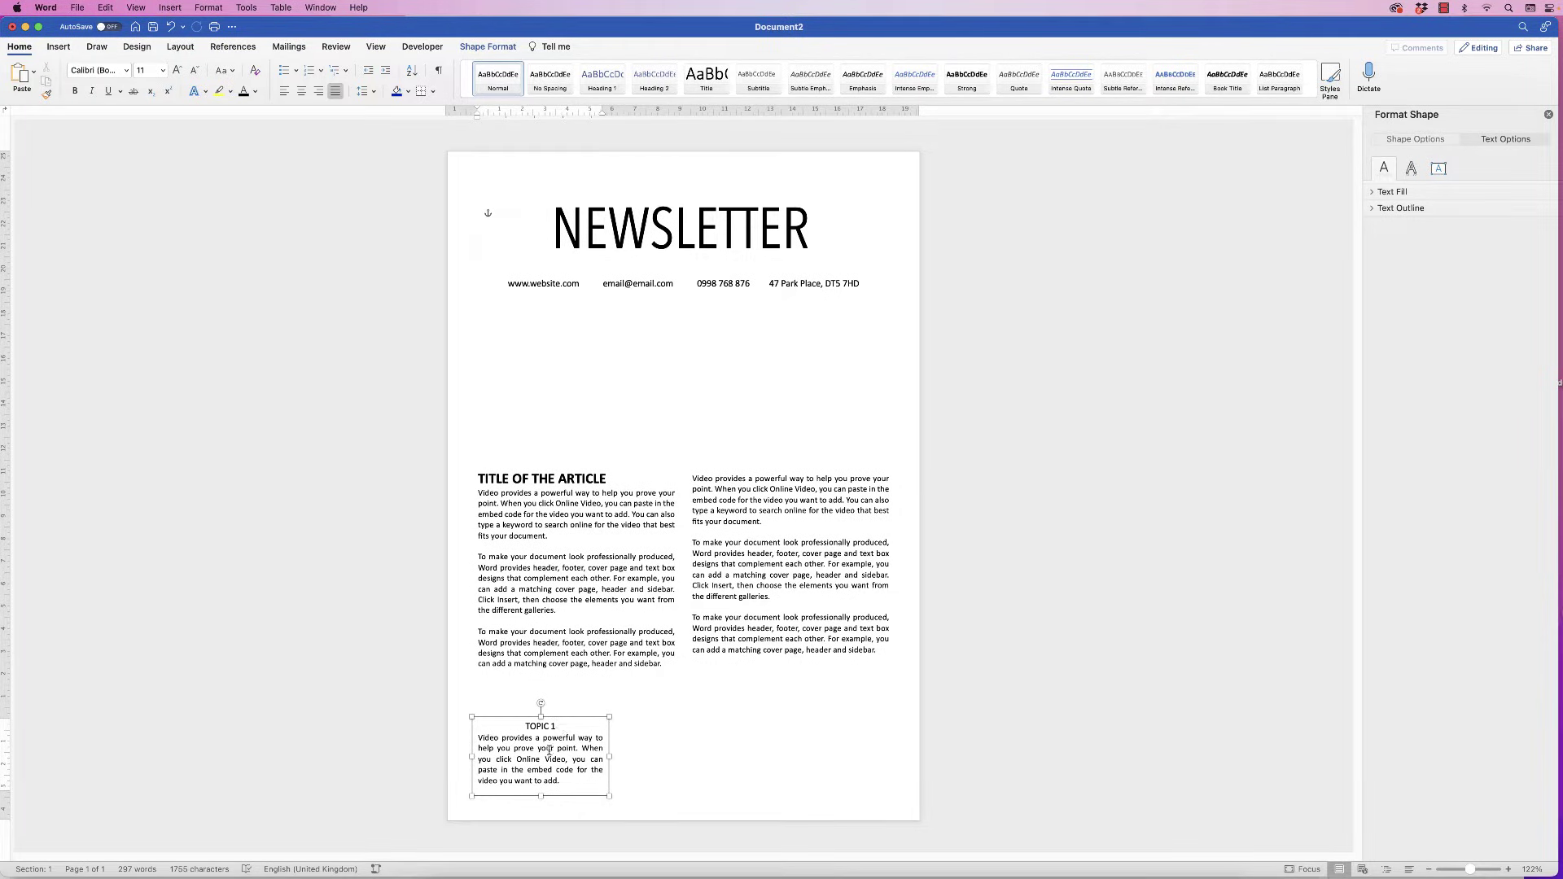
click(488, 46)
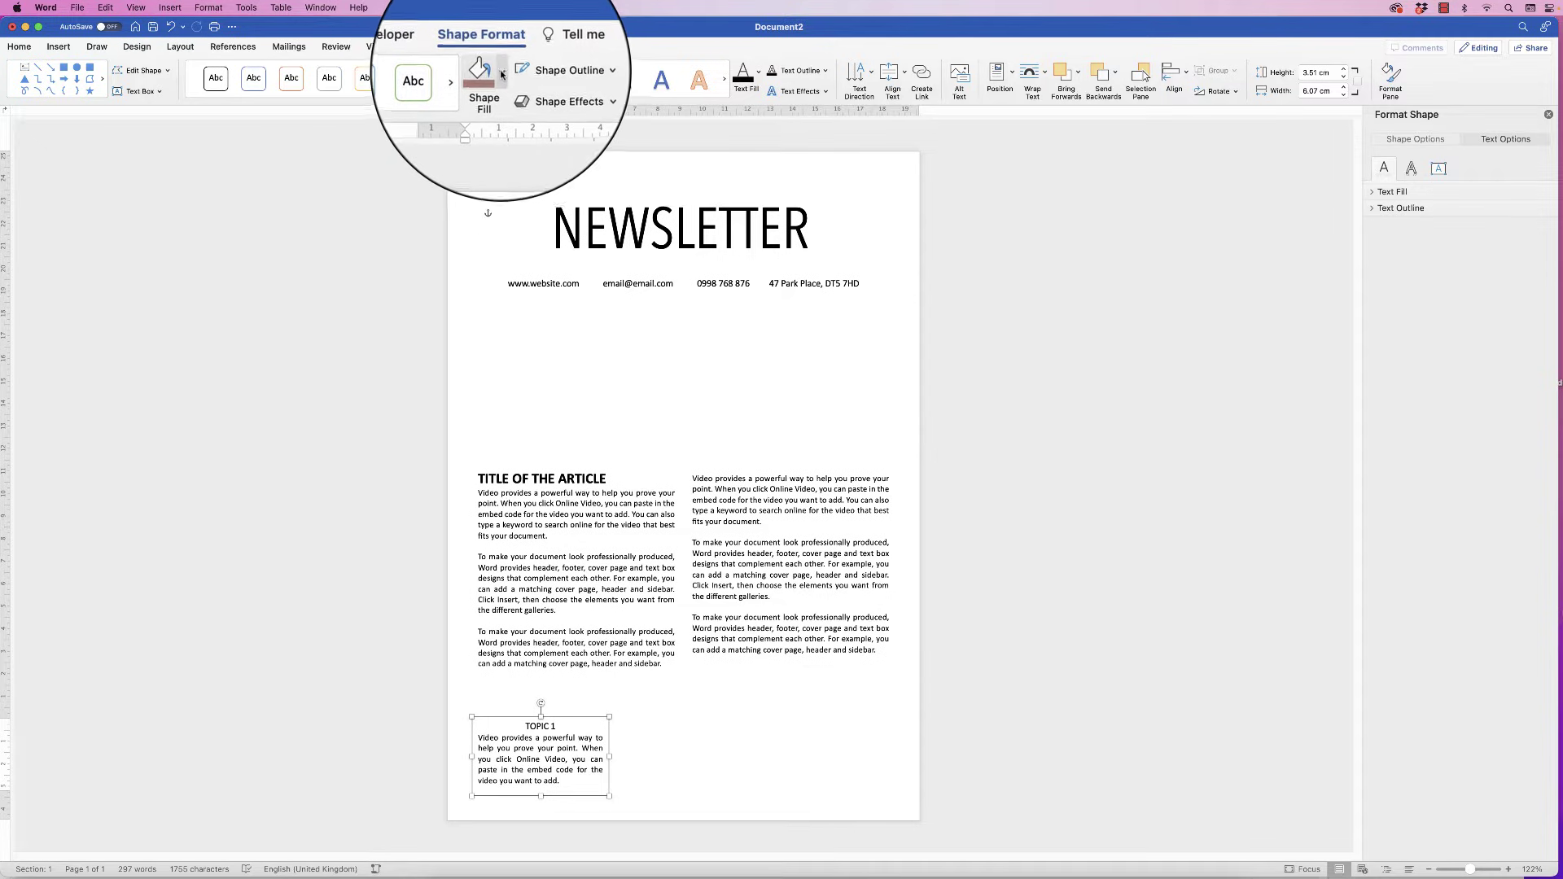
click(505, 69)
click(499, 98)
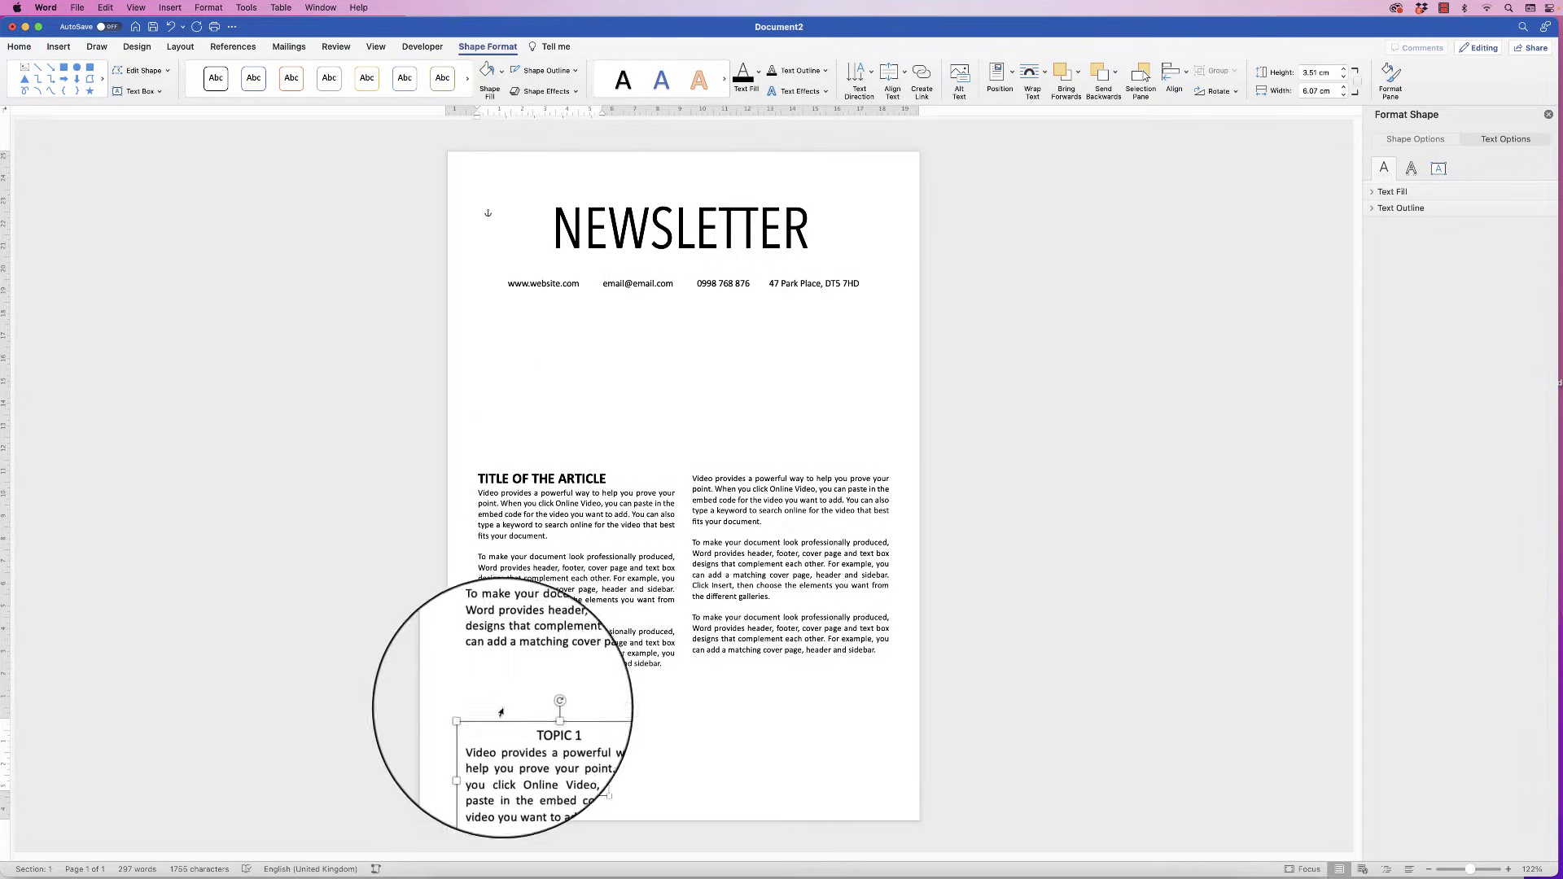
click(684, 742)
- Place two copies of the TOPIC 1 box to its right, forming a row of three
click(550, 759)
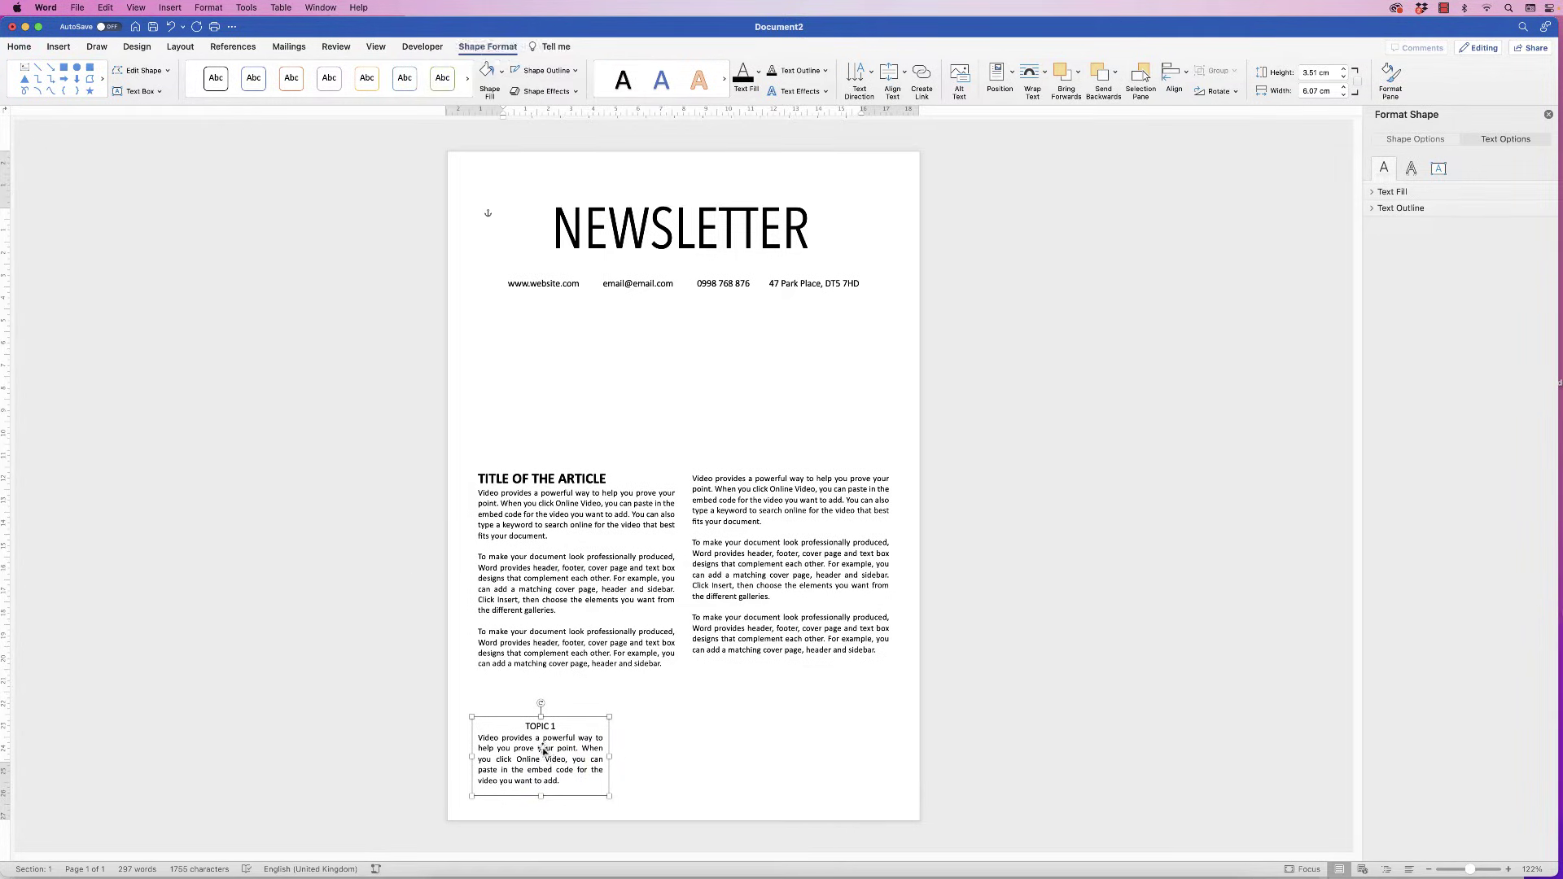
drag(533, 755, 694, 751)
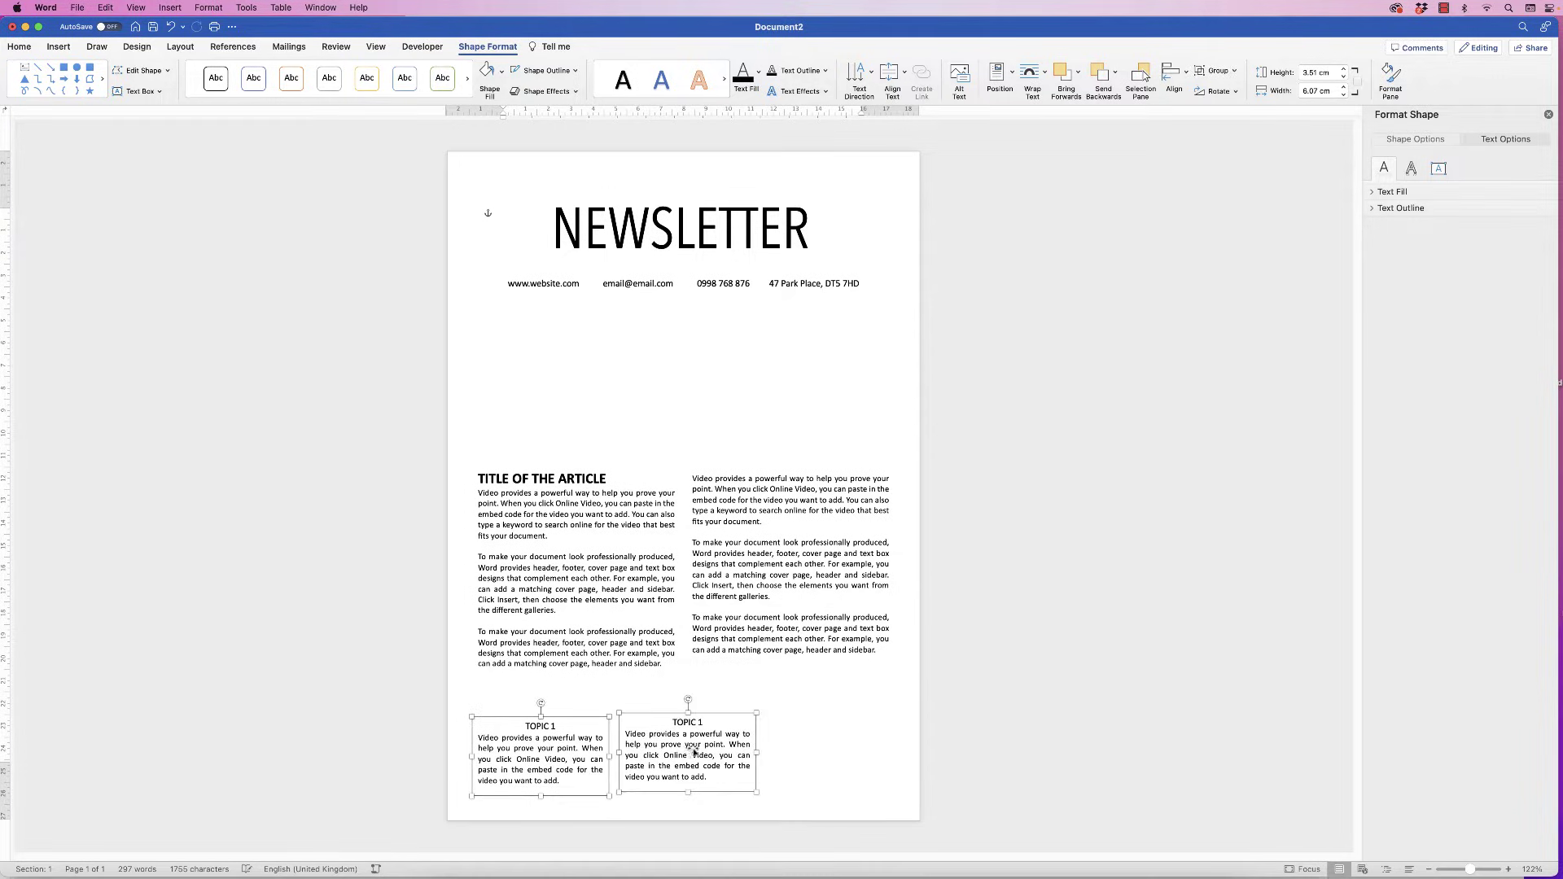
click(690, 682)
click(678, 747)
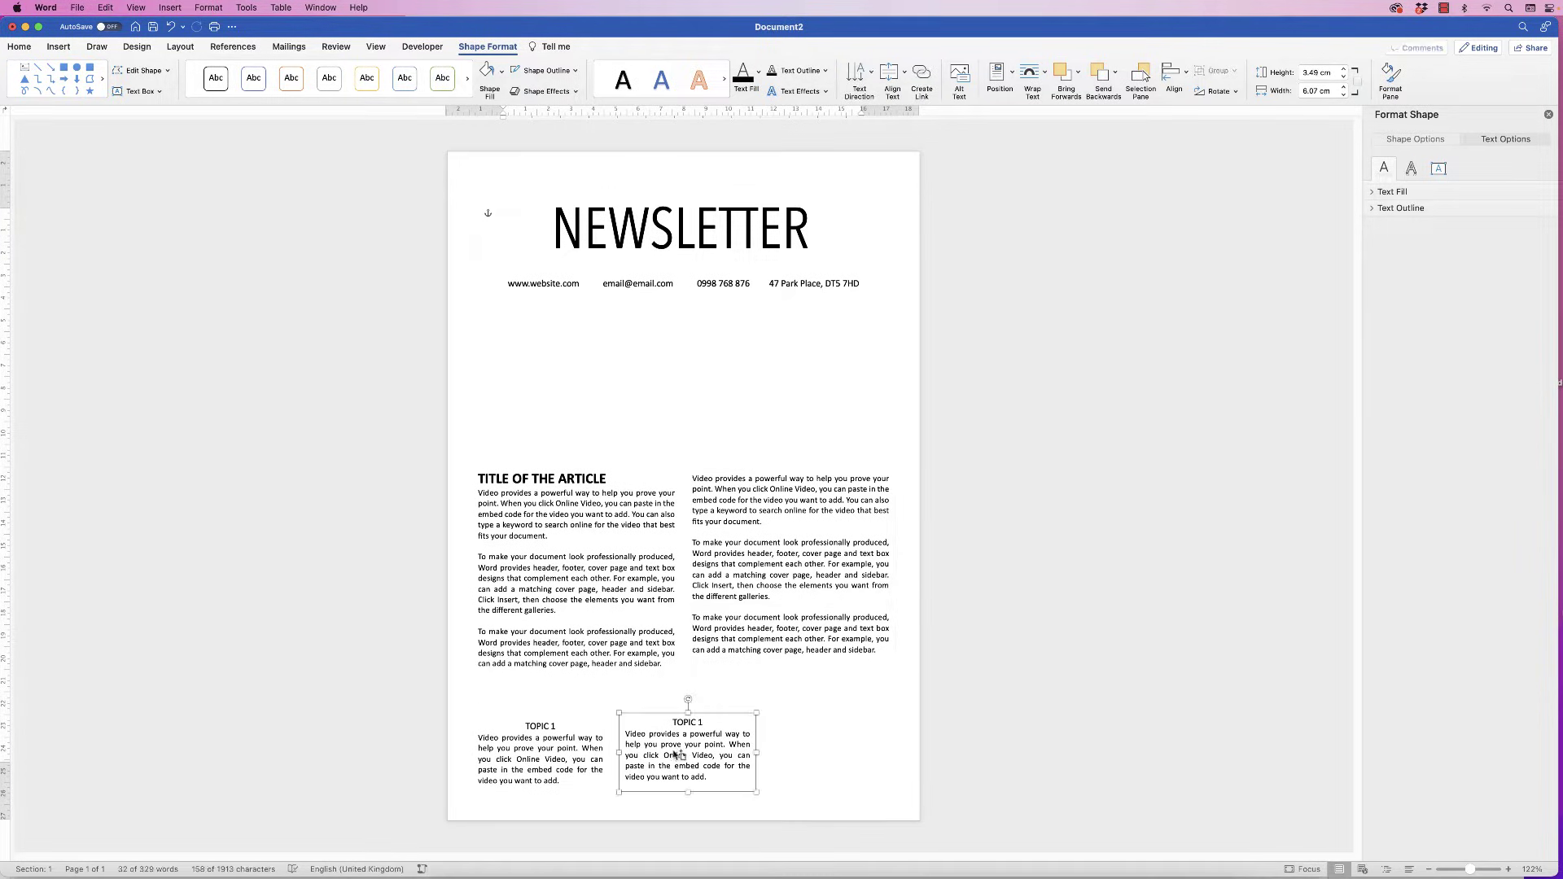
drag(684, 759, 818, 759)
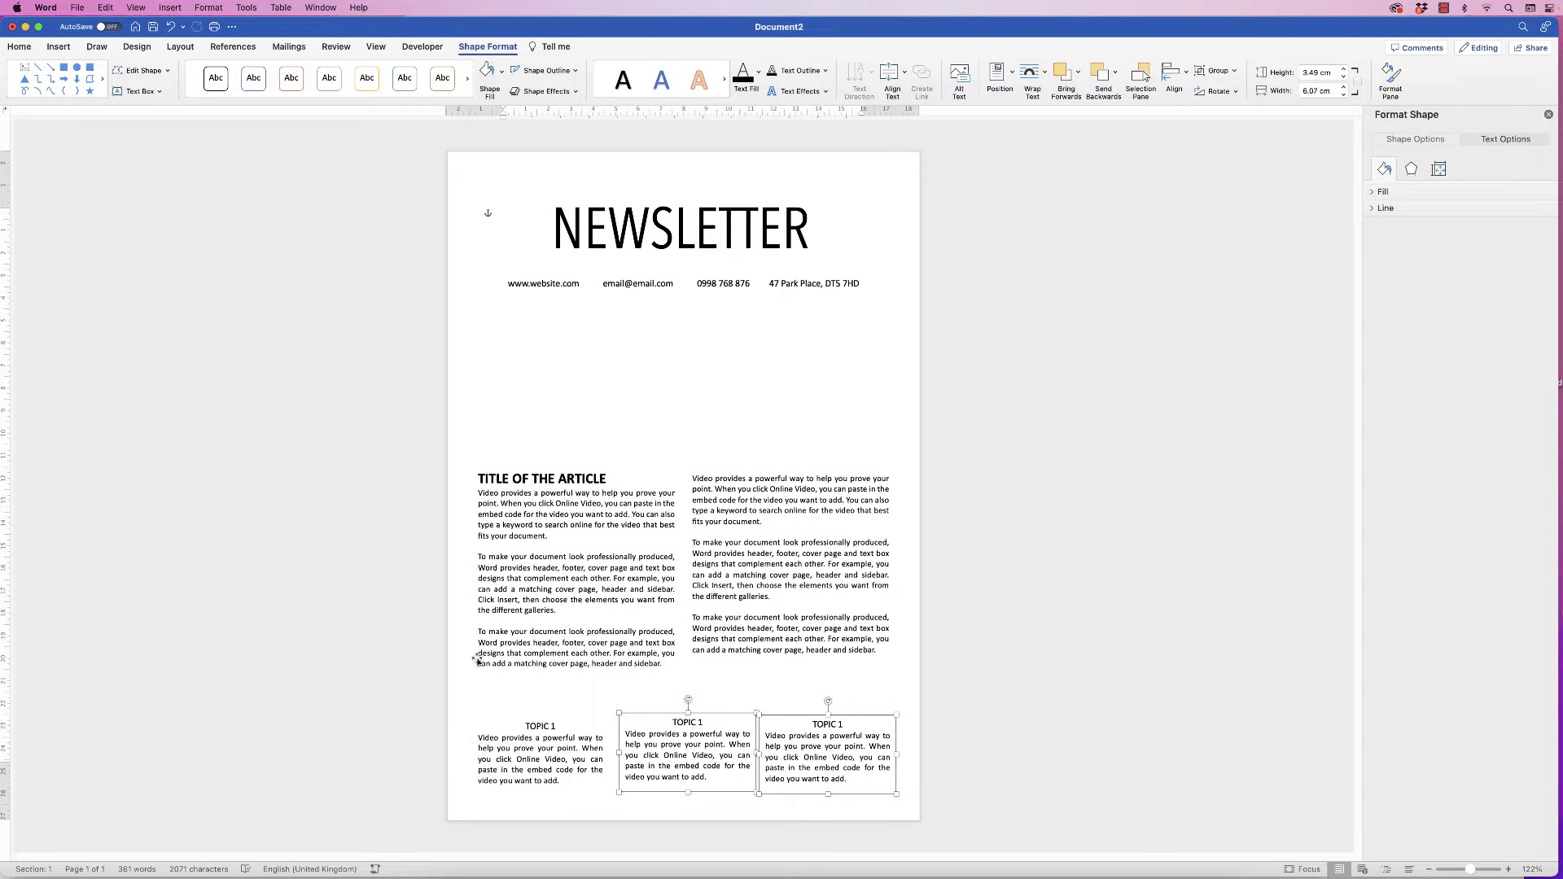
- Align the left topic box with the article's left edge and the right box with the right column
click(523, 718)
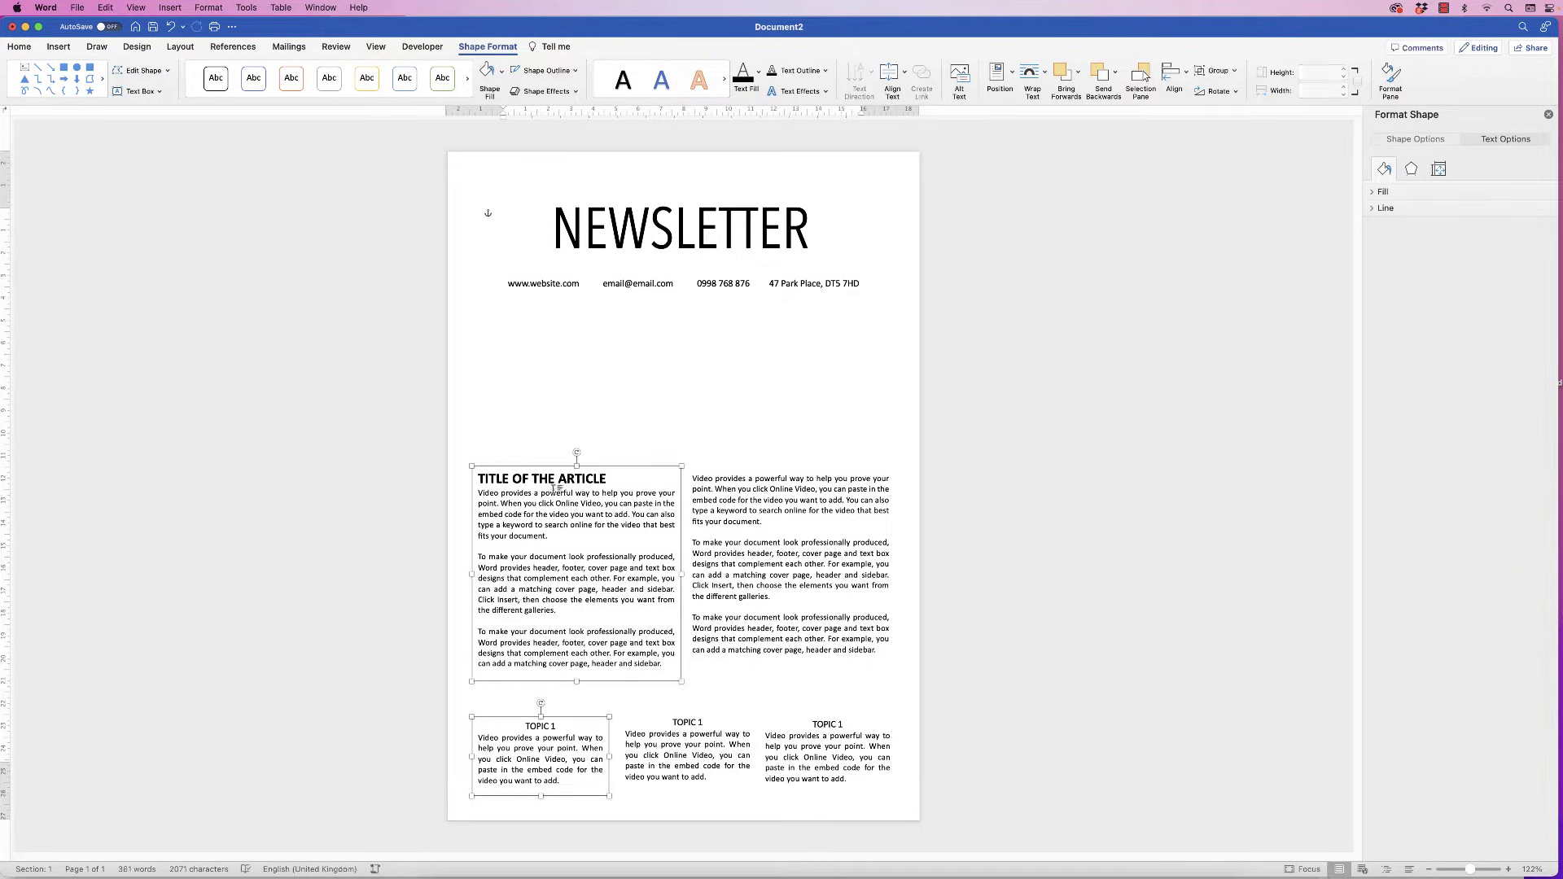
click(1187, 73)
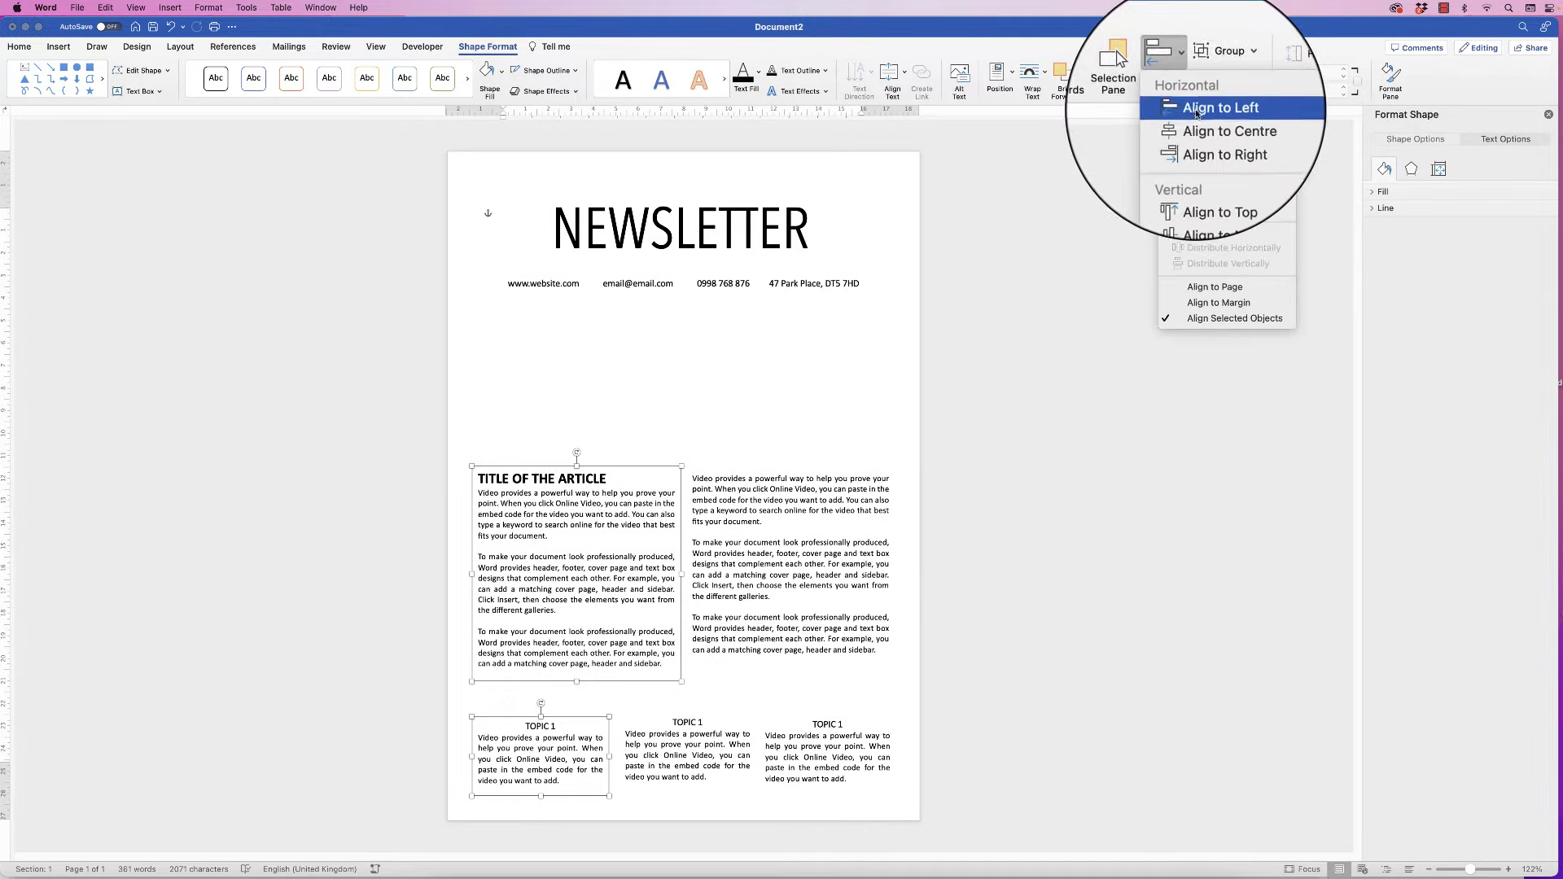
click(1213, 130)
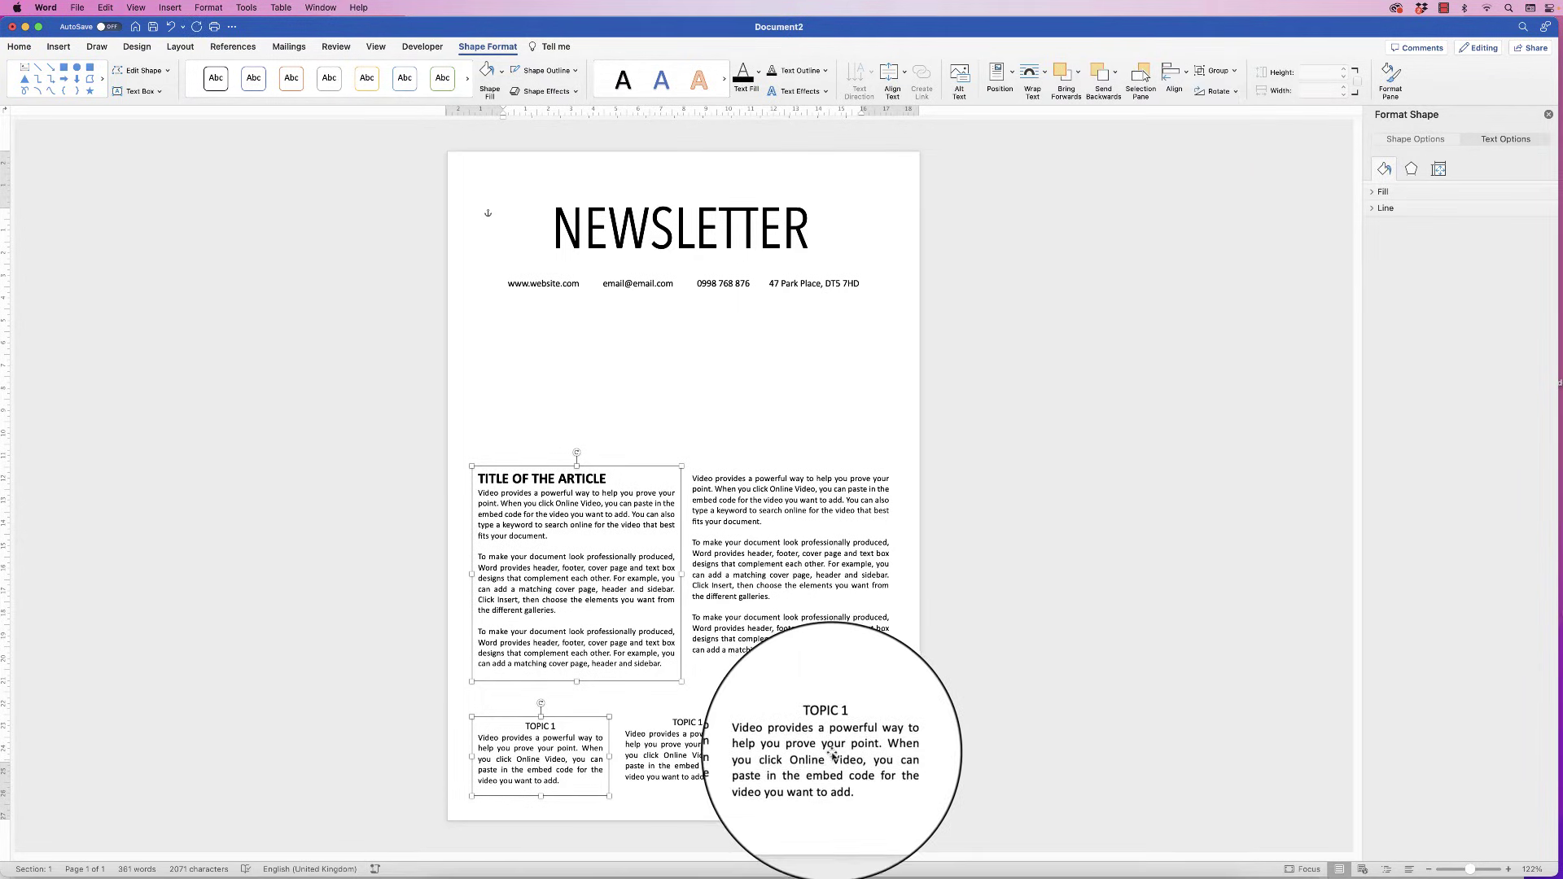
click(839, 716)
shift+click(875, 570)
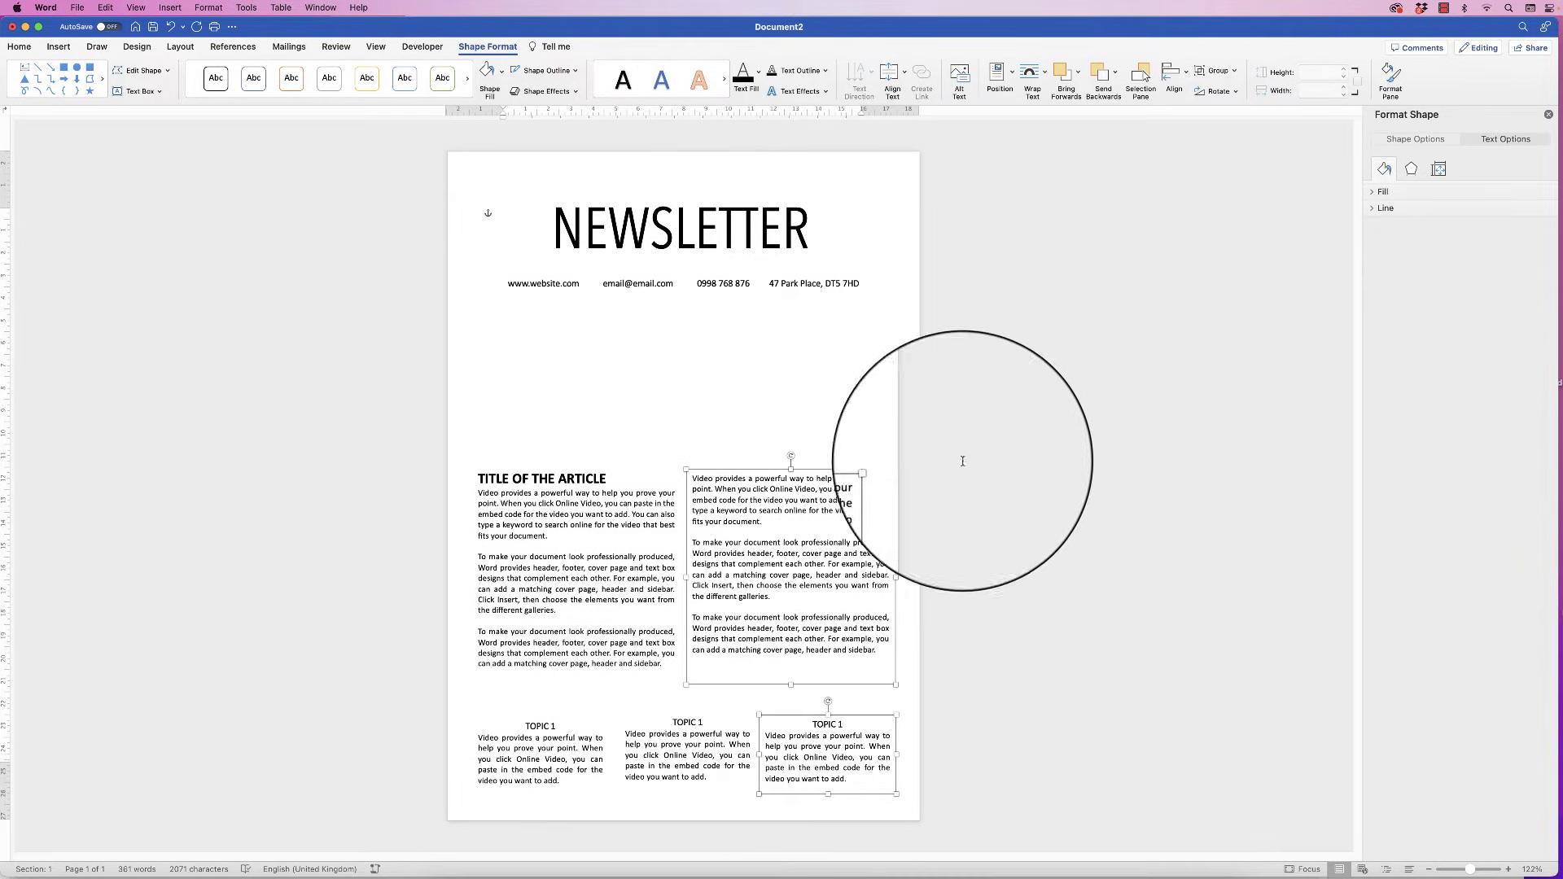
click(1175, 89)
click(1193, 151)
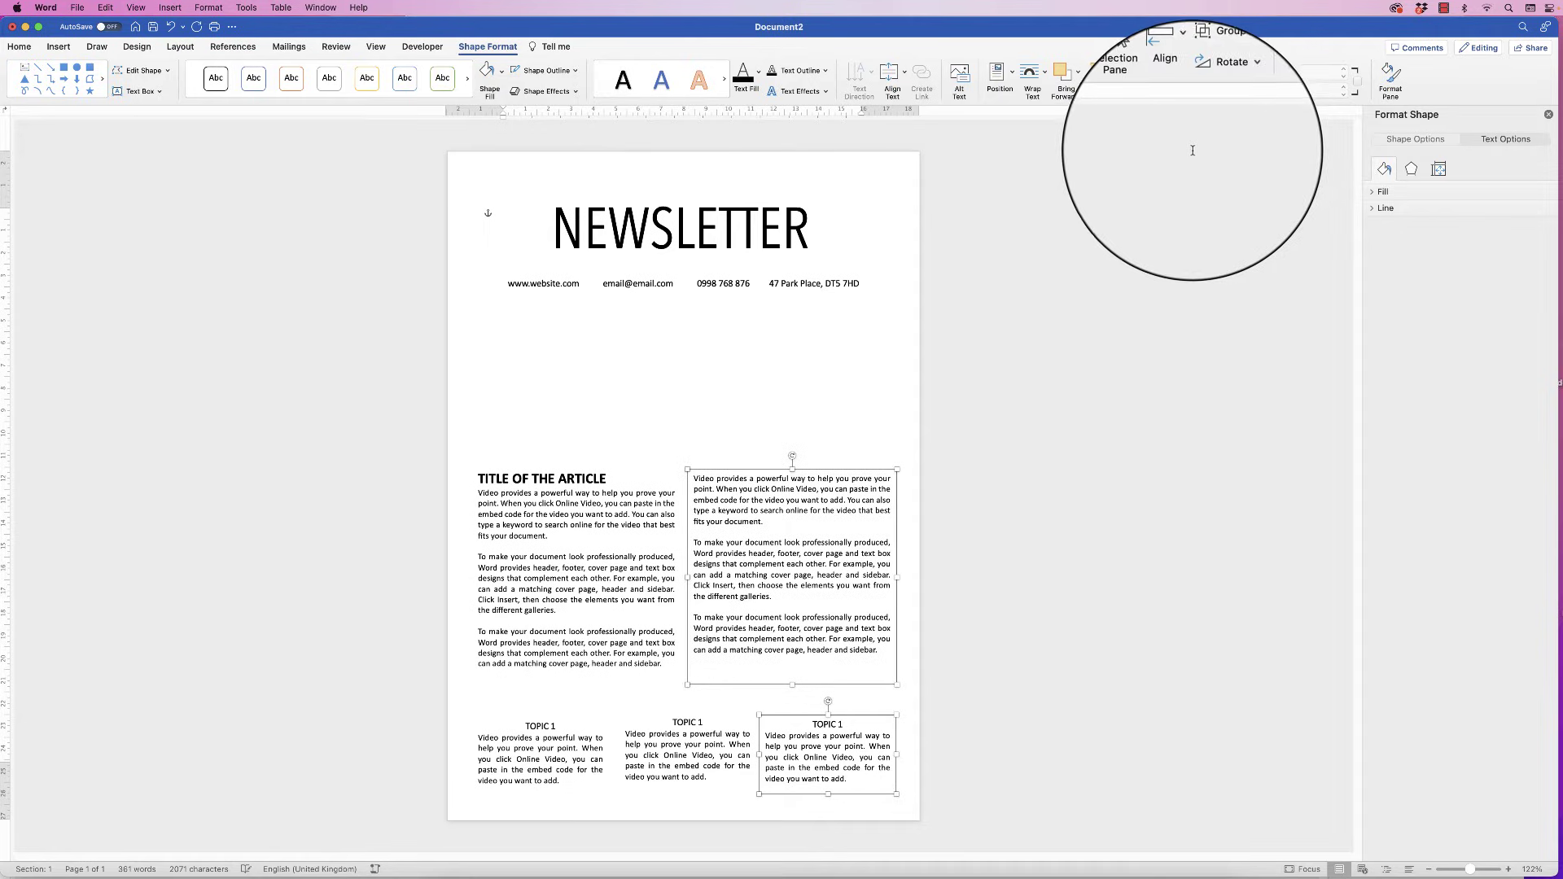
- Distribute the three topic boxes horizontally, align their tops, group them, and nudge left
click(688, 762)
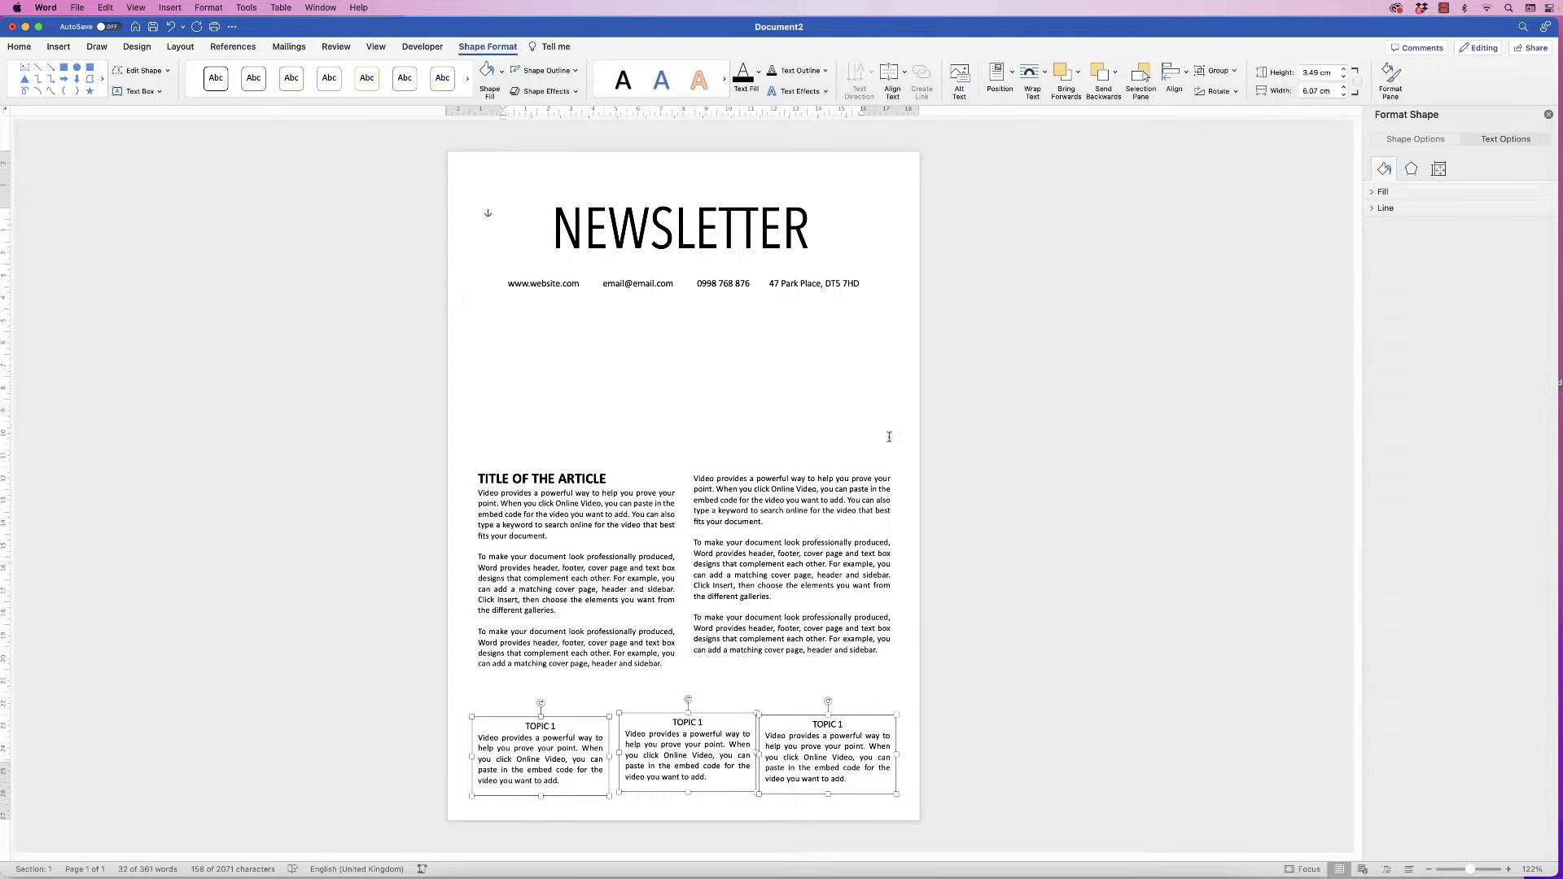
click(1174, 77)
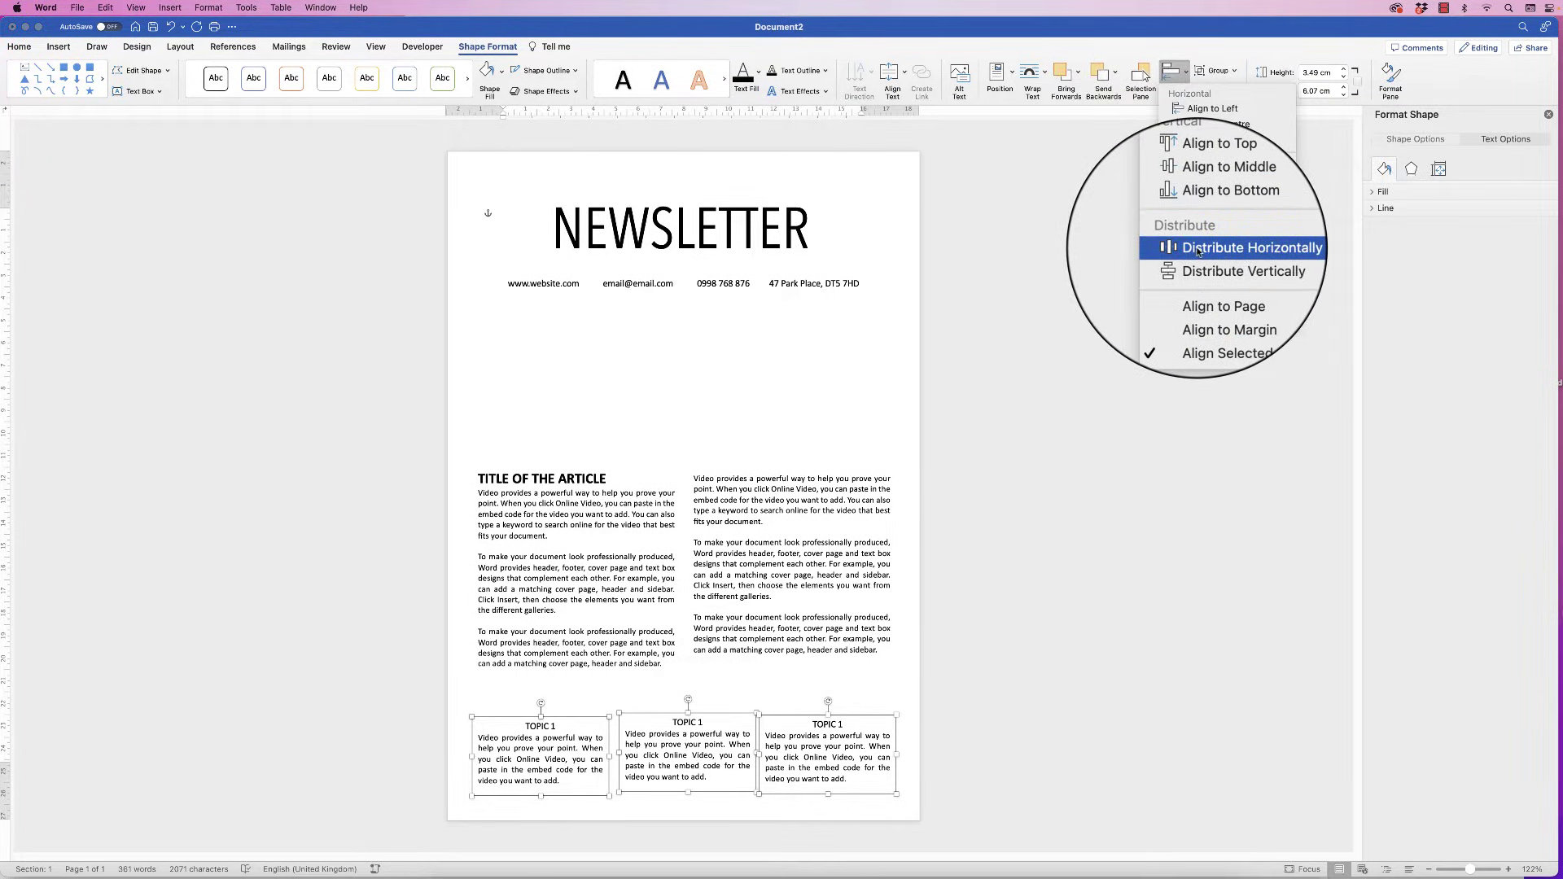
click(1197, 249)
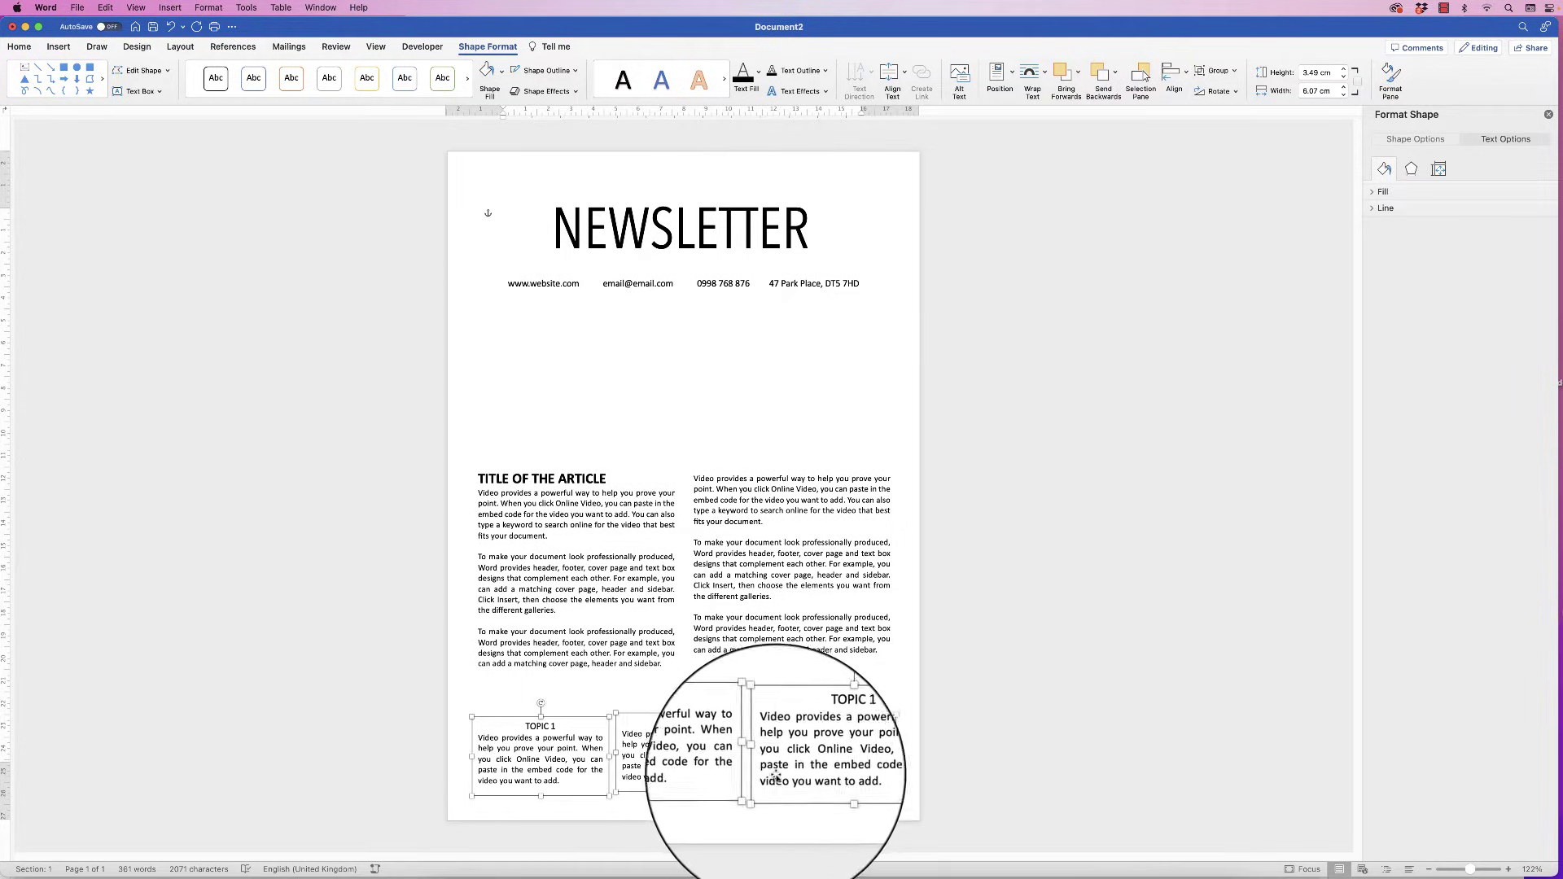
click(1184, 74)
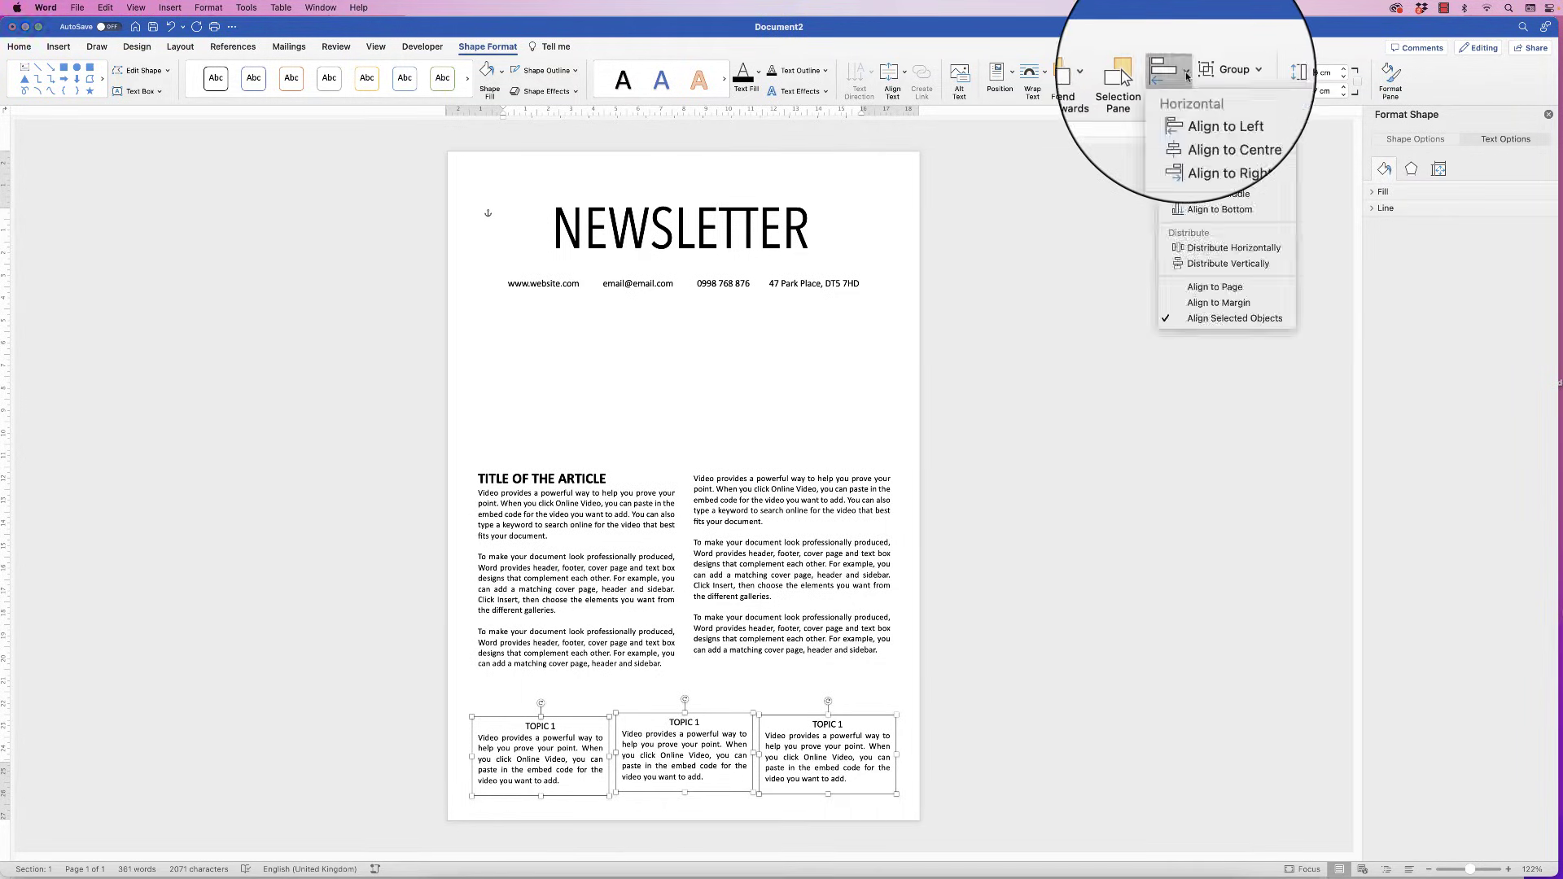
click(1198, 177)
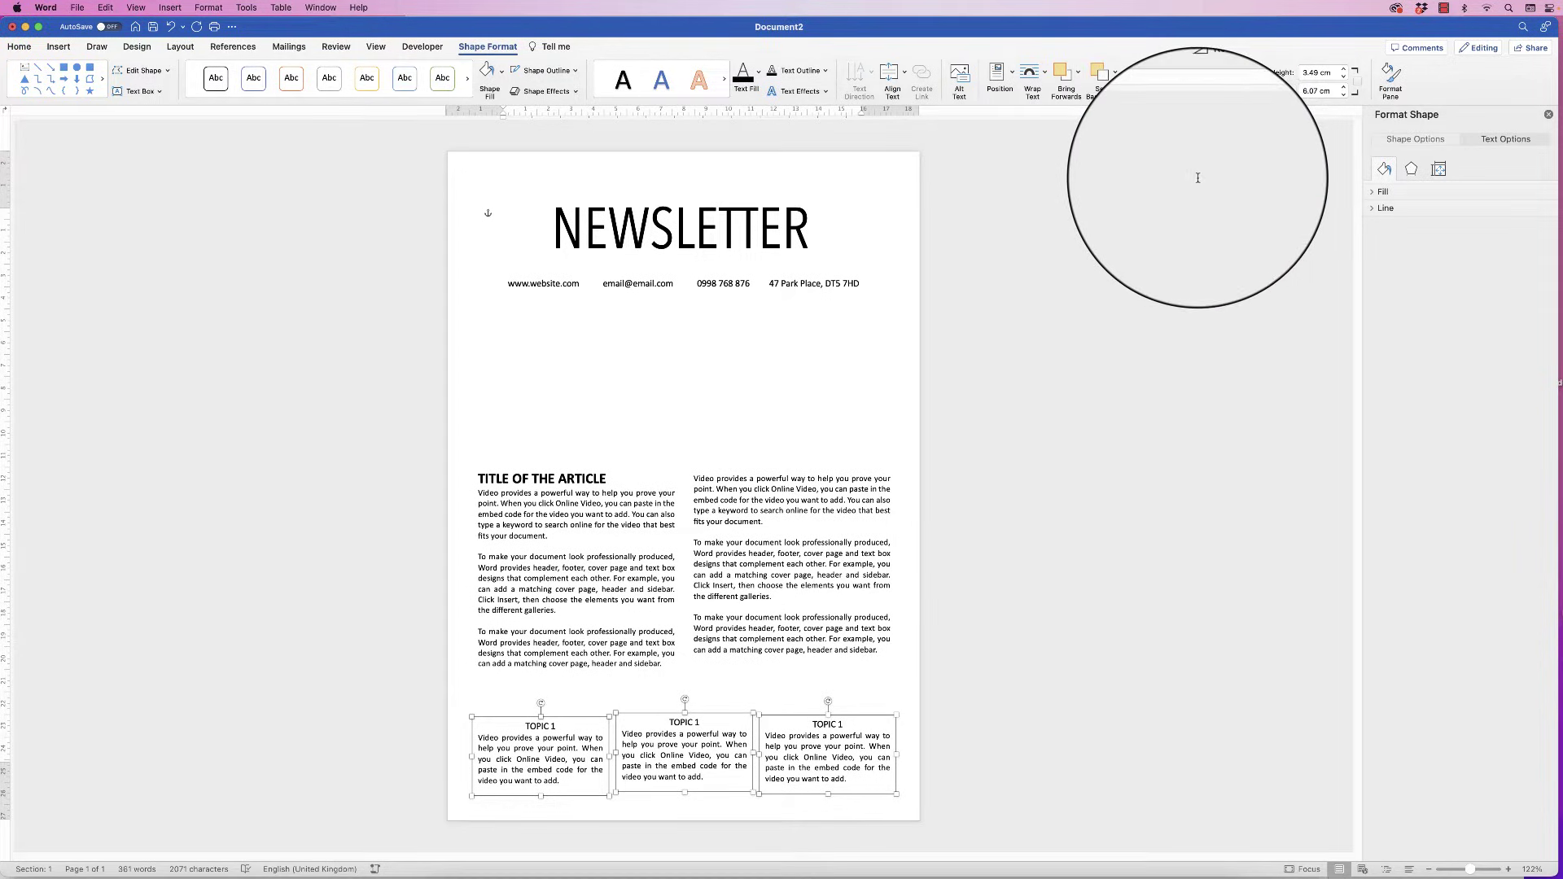
click(1231, 78)
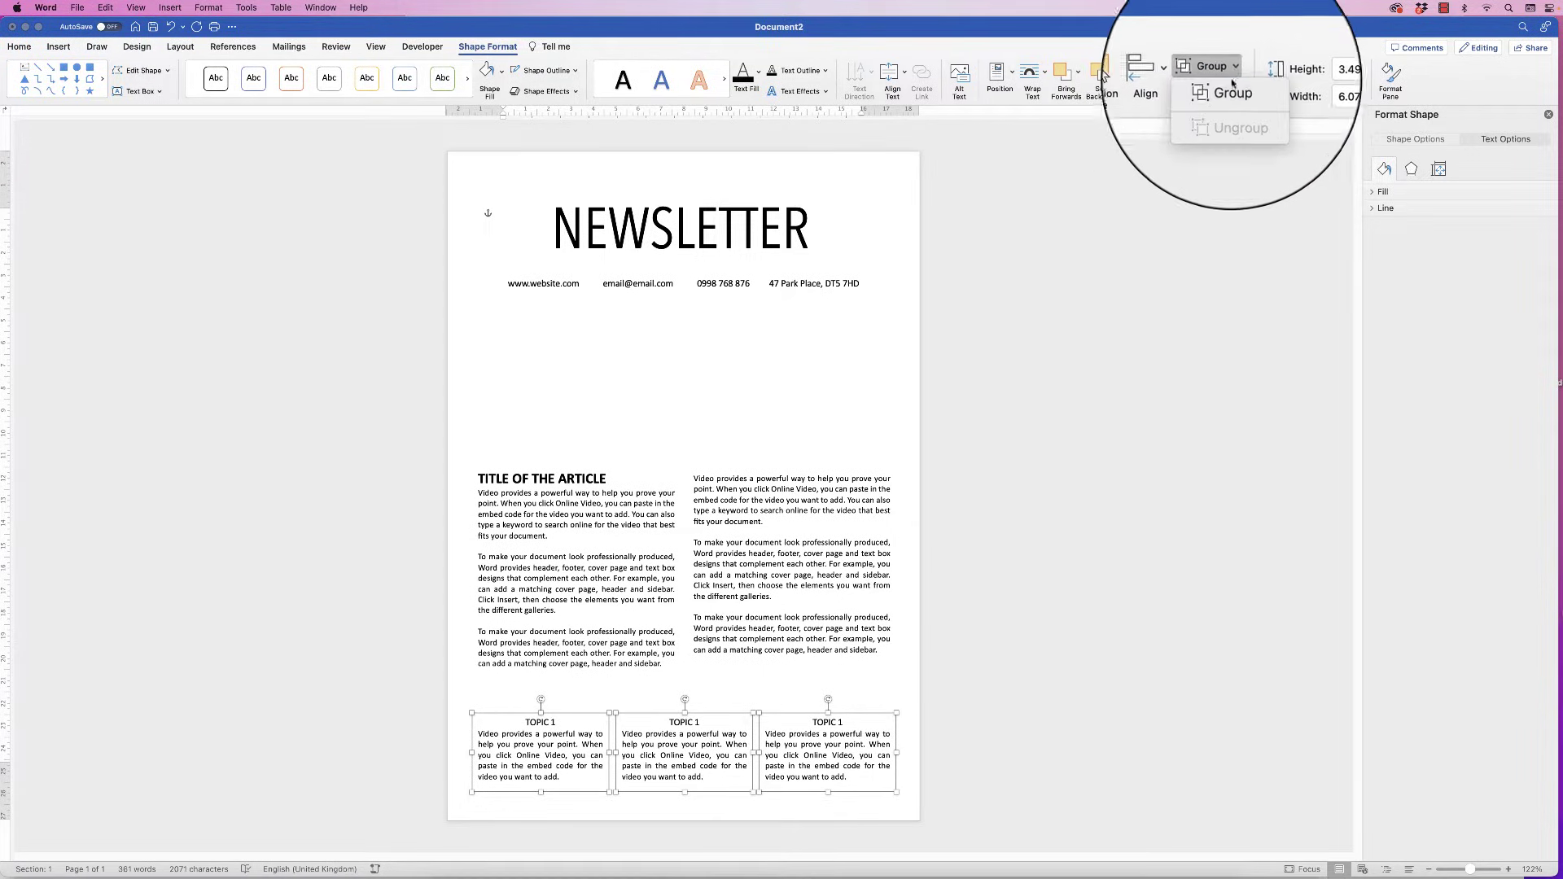
click(1232, 93)
mouse_move(701, 741)
mouse_down()
mouse_move(692, 774)
mouse_move(693, 750)
mouse_up()
- Centre the topic group on the page and group the two article columns
click(1186, 72)
click(1213, 128)
drag(716, 560, 718, 554)
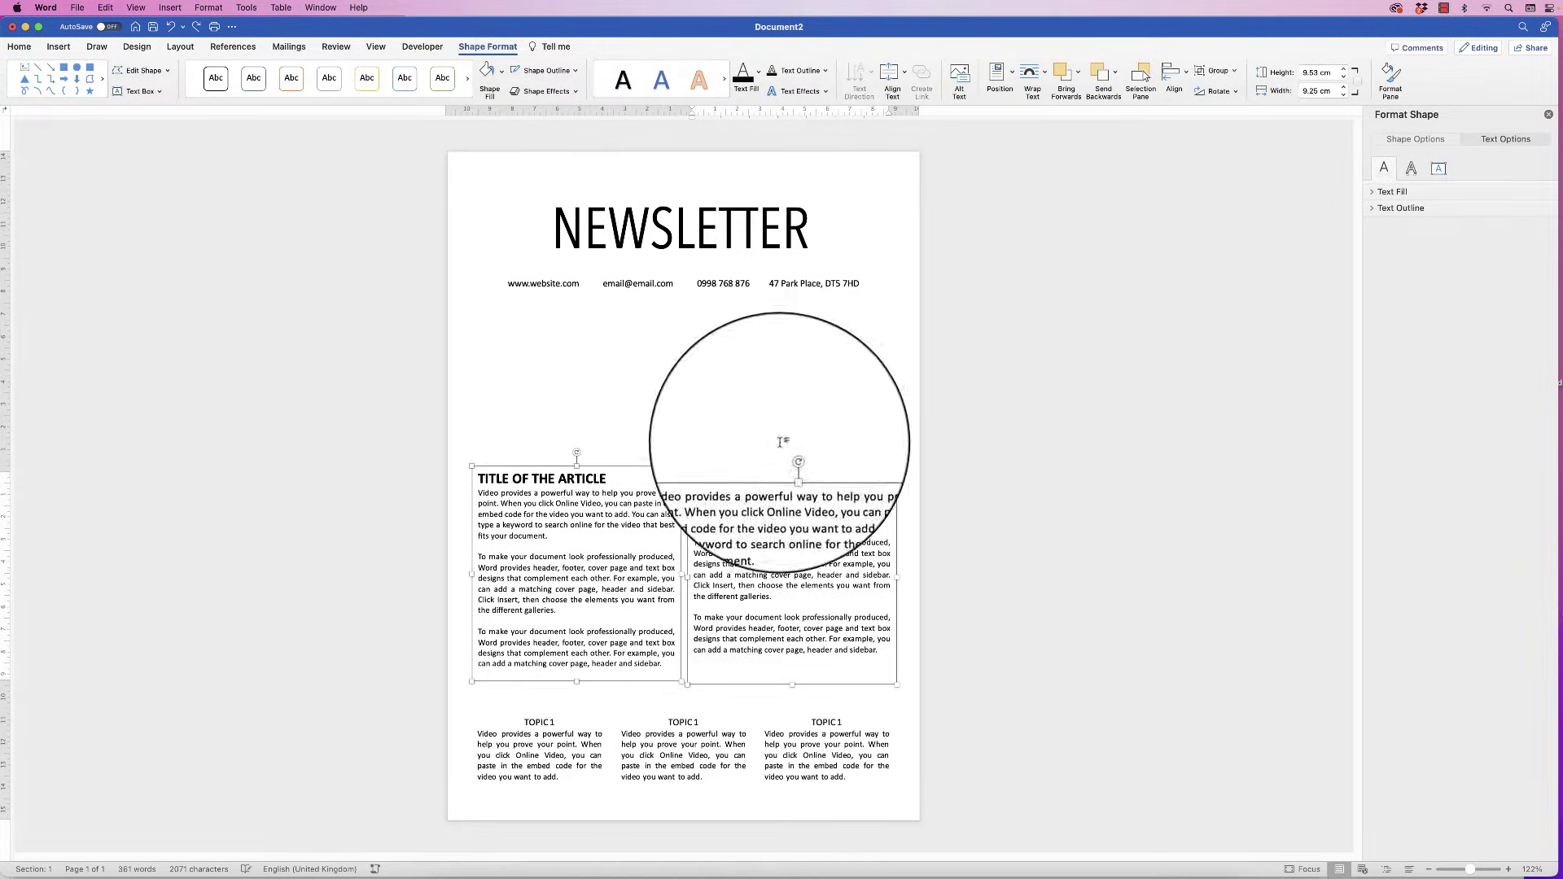
click(1219, 71)
click(1225, 92)
- Move the article group slightly lower and centre it horizontally on the page
drag(772, 601, 774, 623)
click(1174, 79)
click(1186, 123)
click(1044, 432)
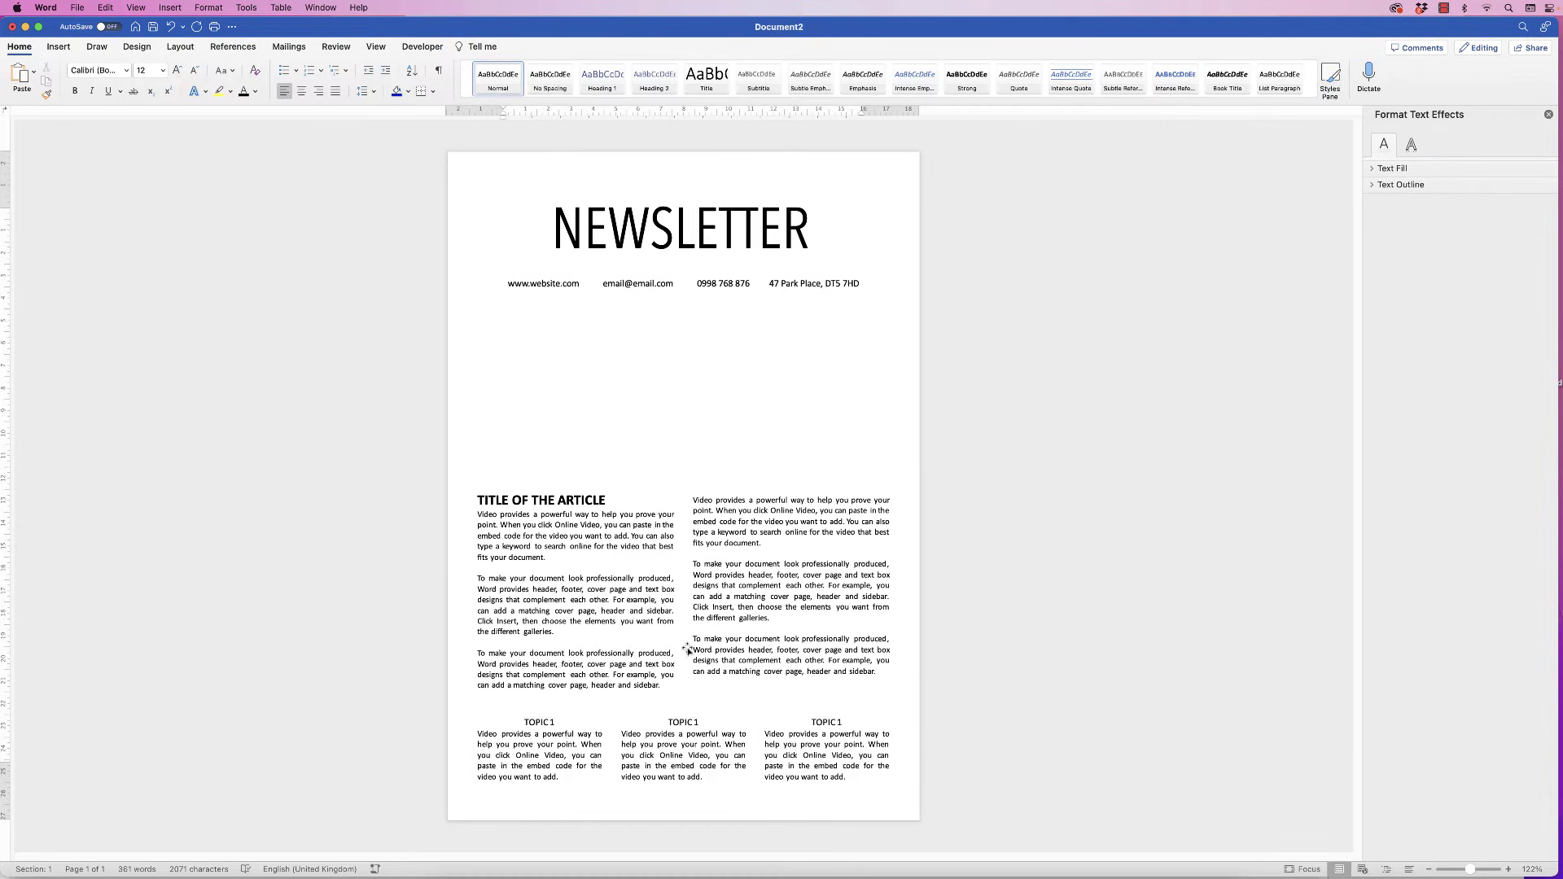
click(59, 47)
click(173, 79)
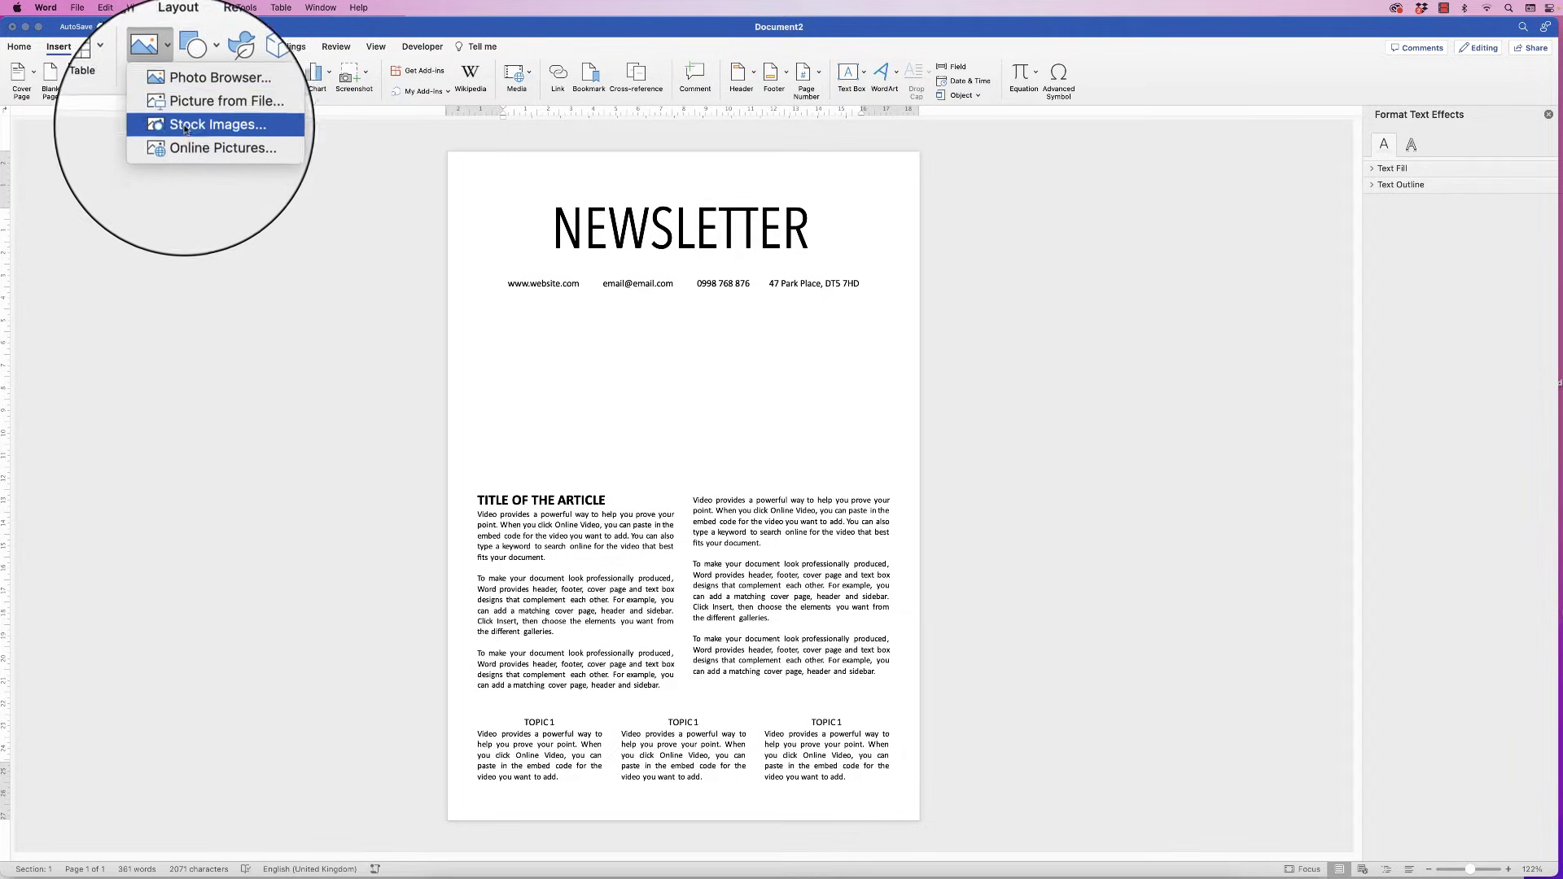
- Insert two PEOPLE stock photos: the mountain-landscape woman and a walker's legs on a wet road
click(210, 131)
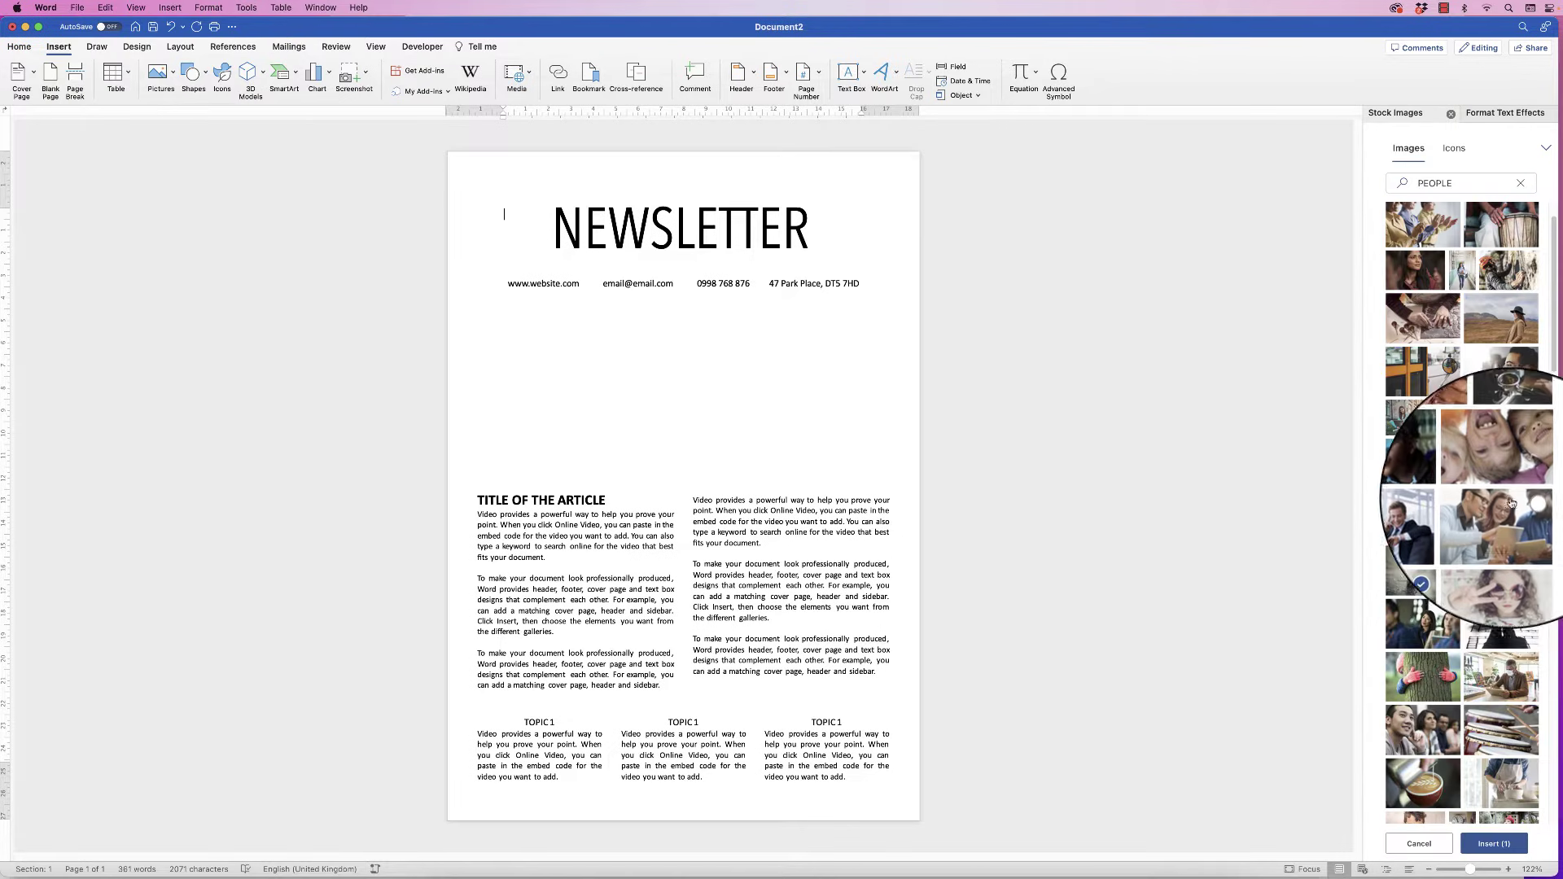
click(1502, 318)
click(1494, 843)
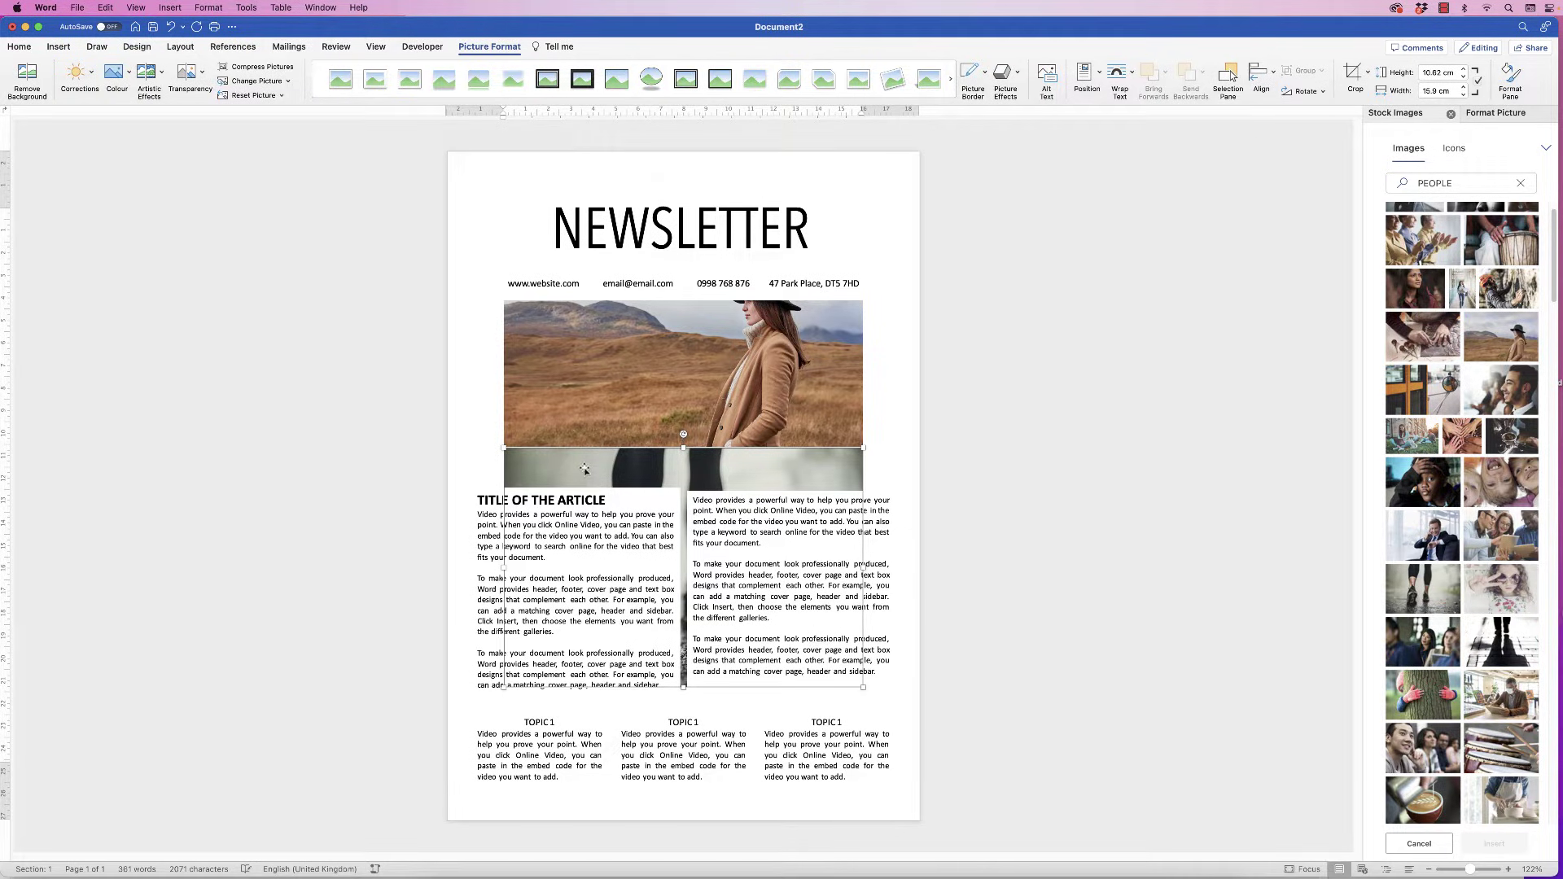
- Float the runner photo in front of text and shrink it to 8.51 × 5.67 cm
click(1121, 92)
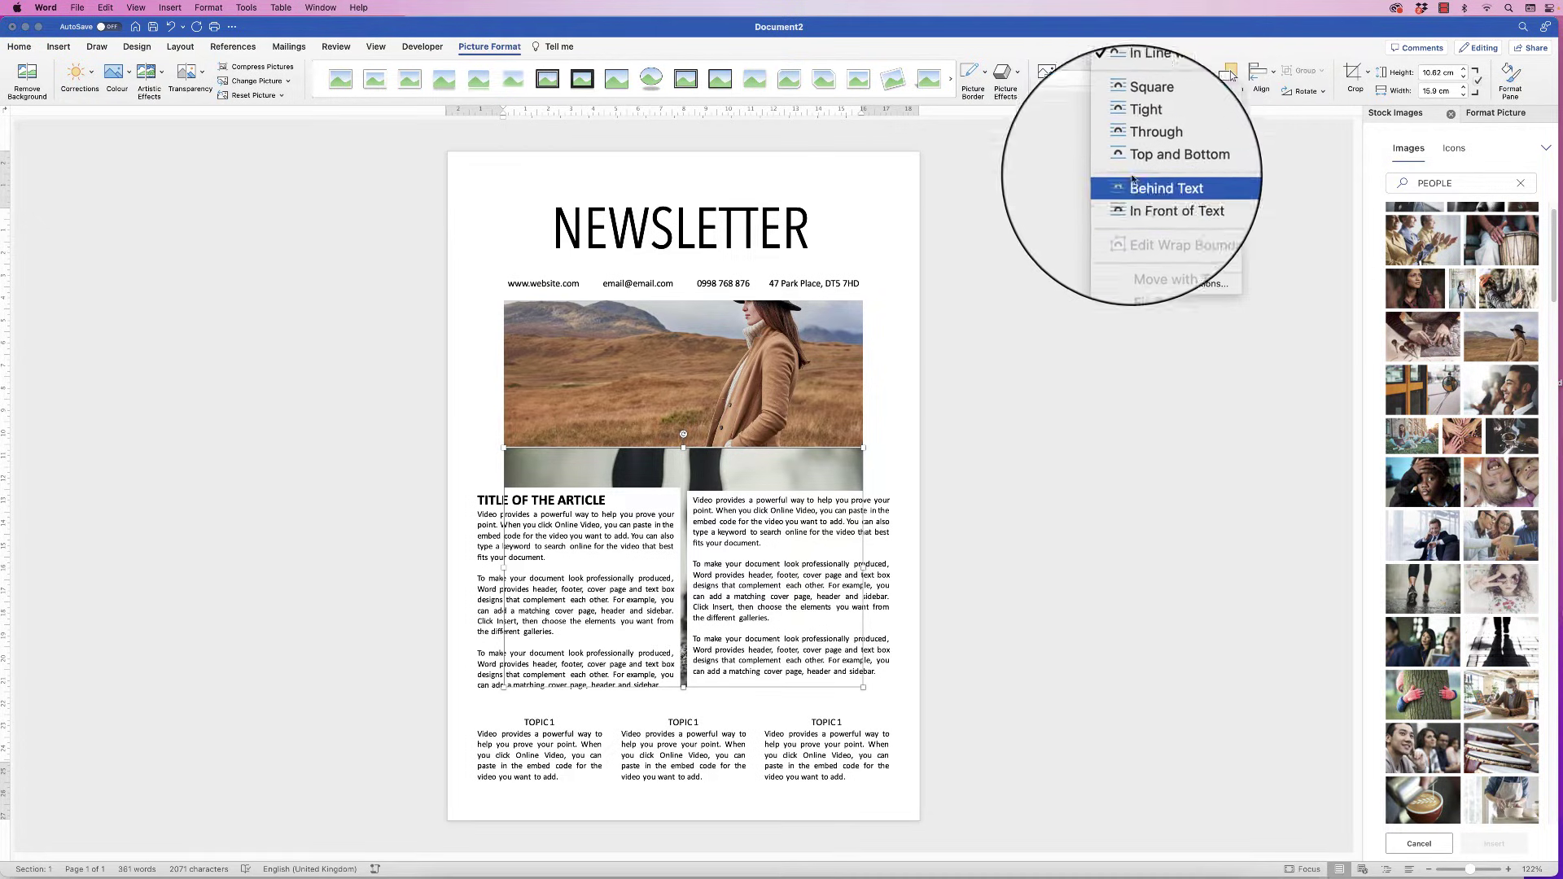
click(1129, 199)
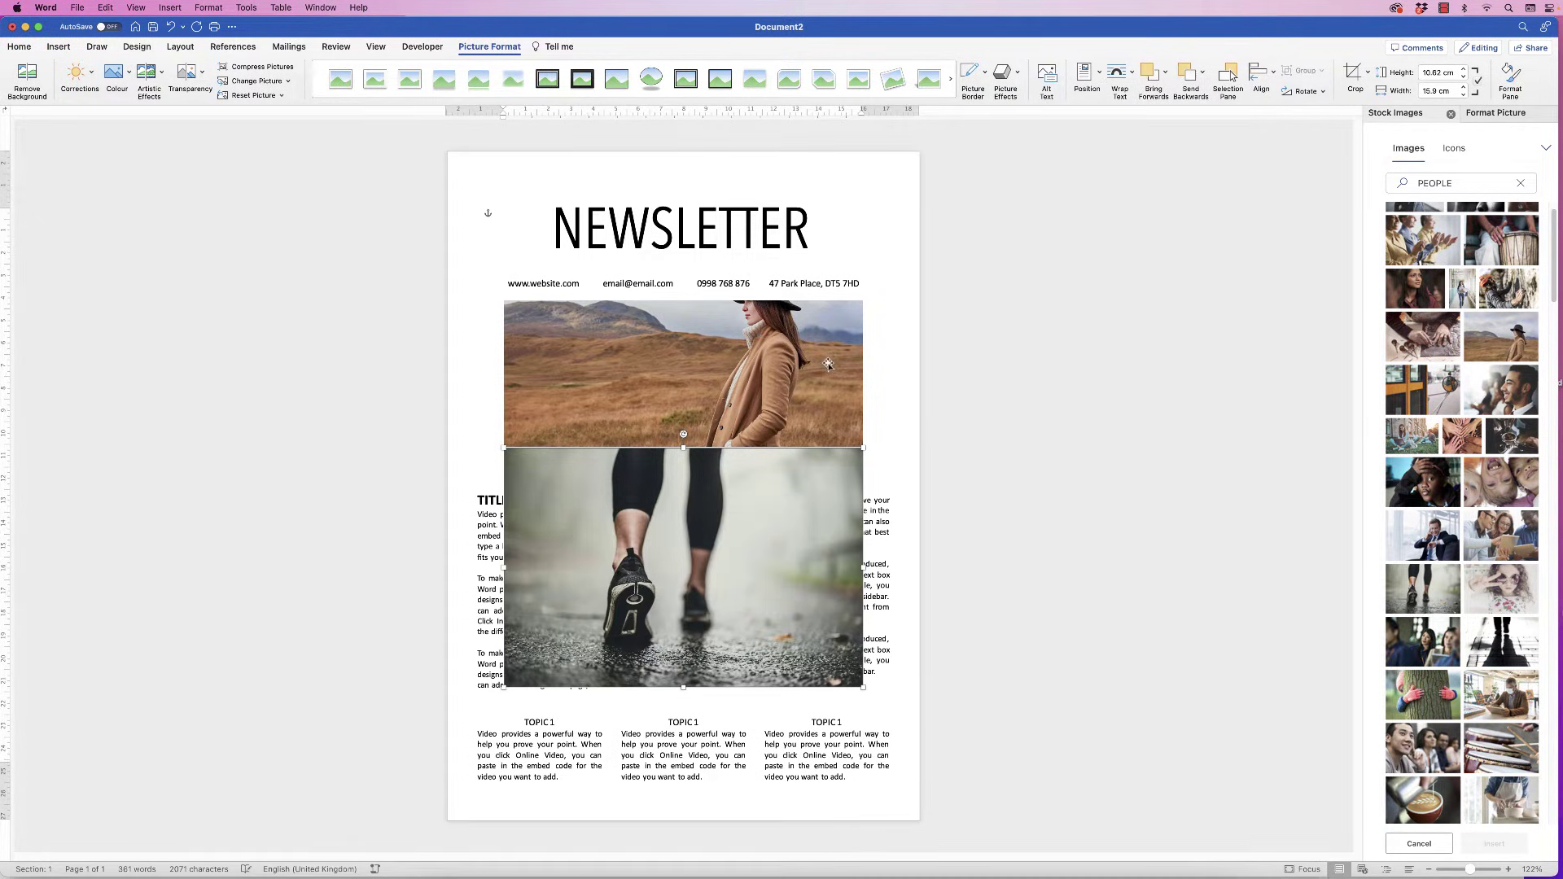
drag(861, 449, 628, 557)
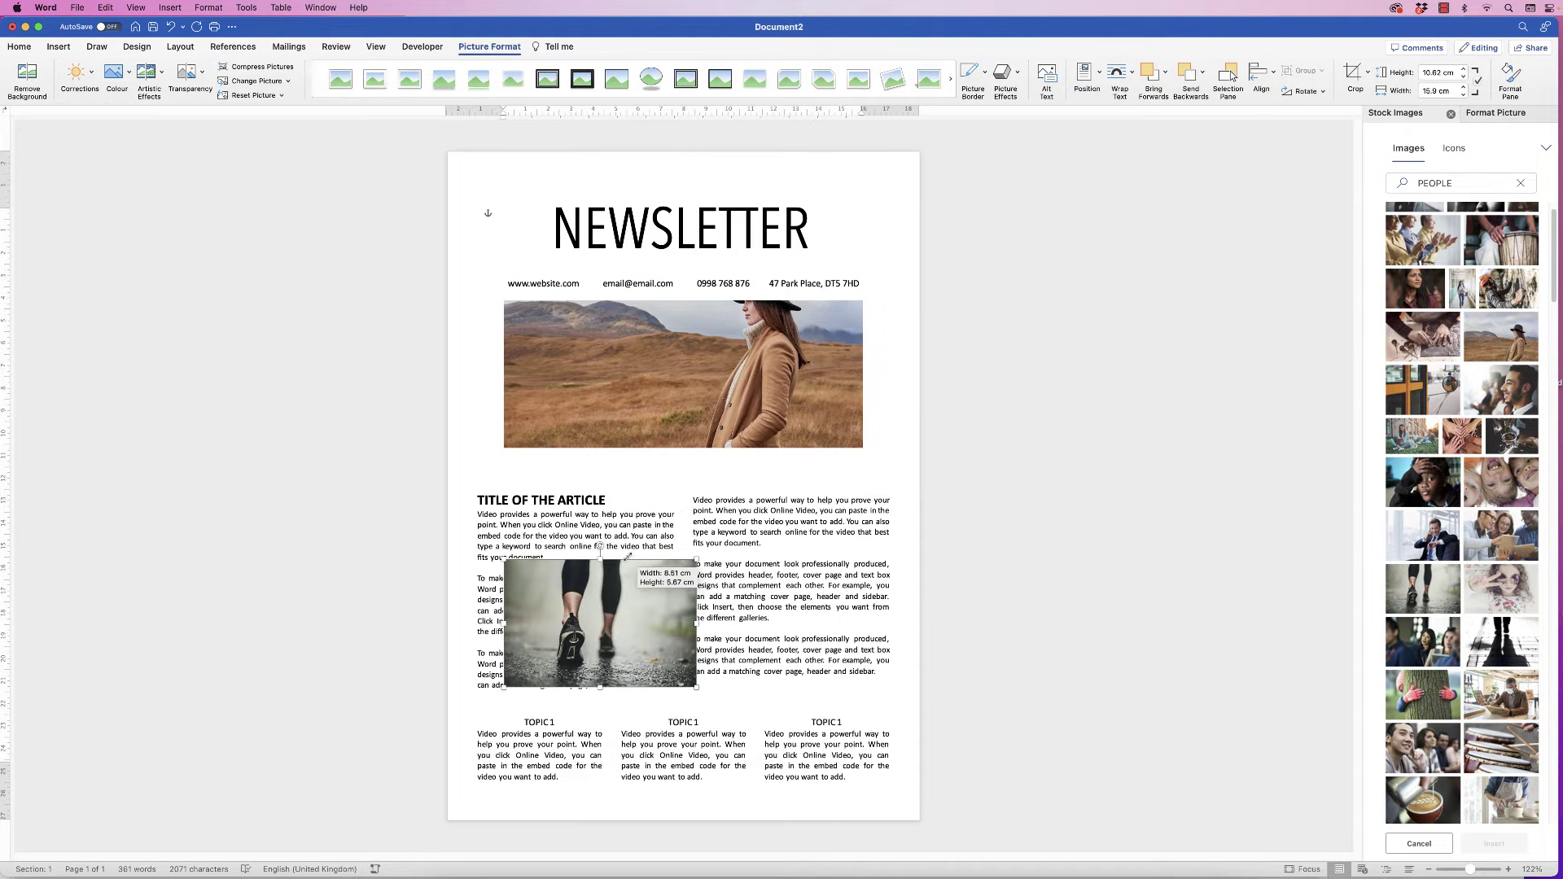
- Float the mountain photo in front of text and enlarge it to full page width below NEWSLETTER
click(676, 336)
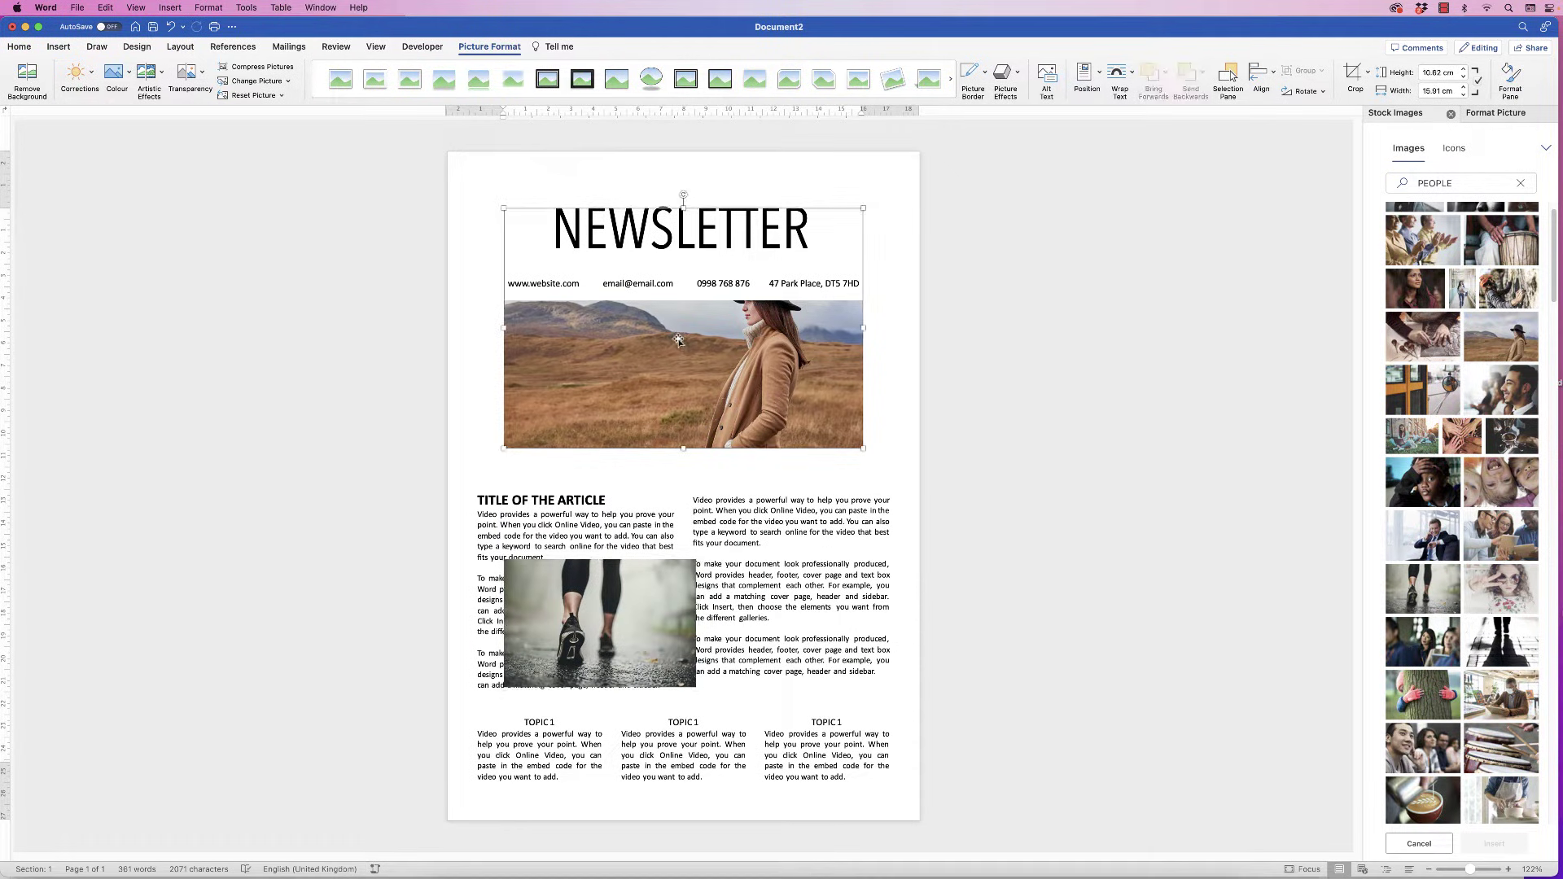
click(1131, 72)
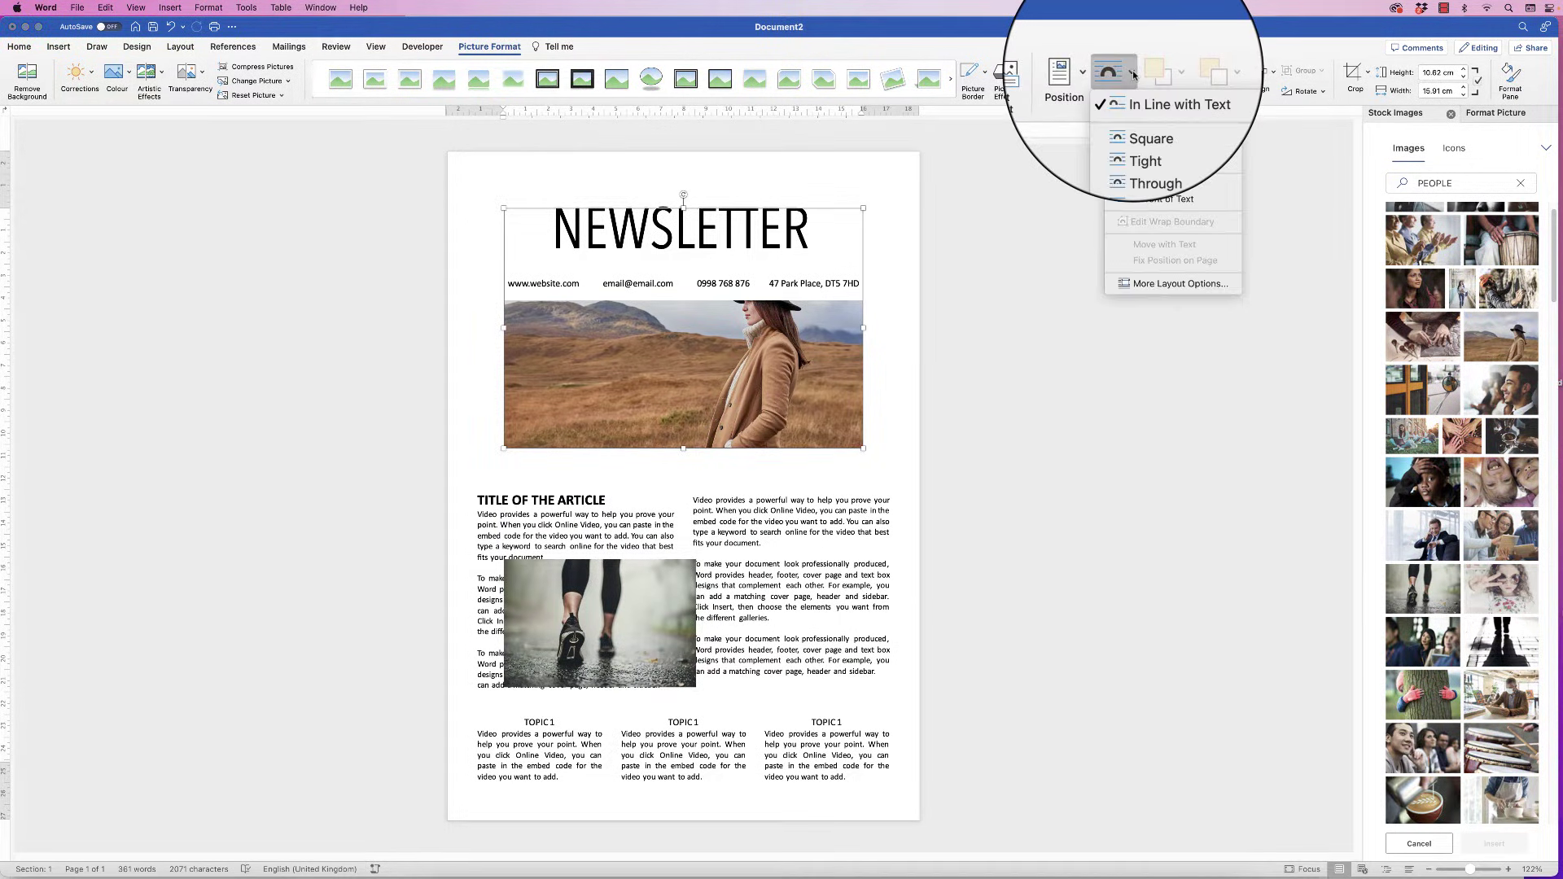
click(1163, 198)
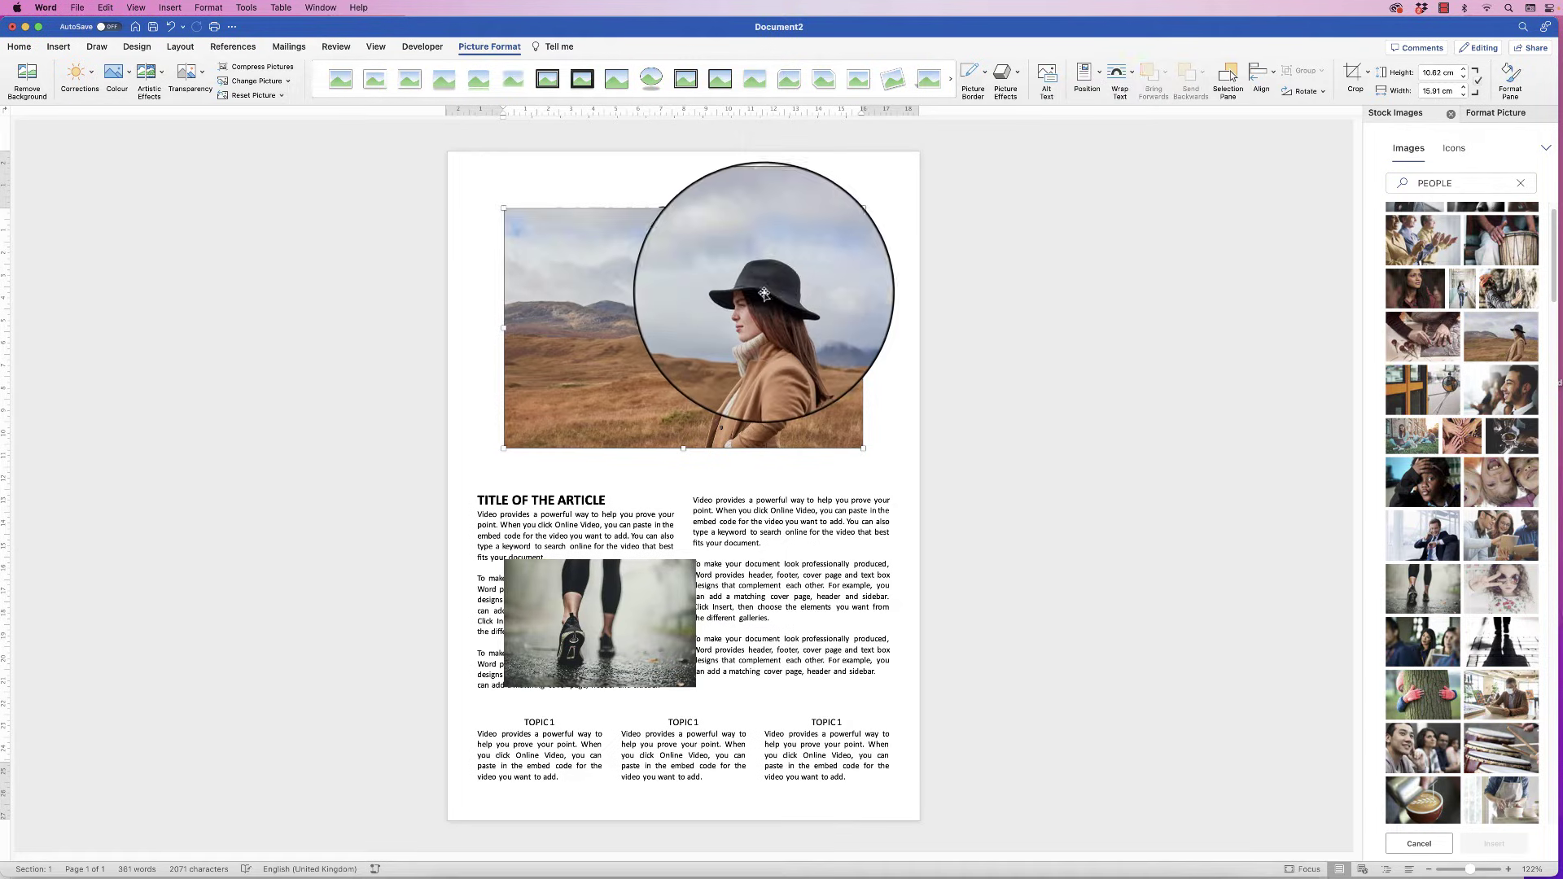
drag(690, 372, 639, 439)
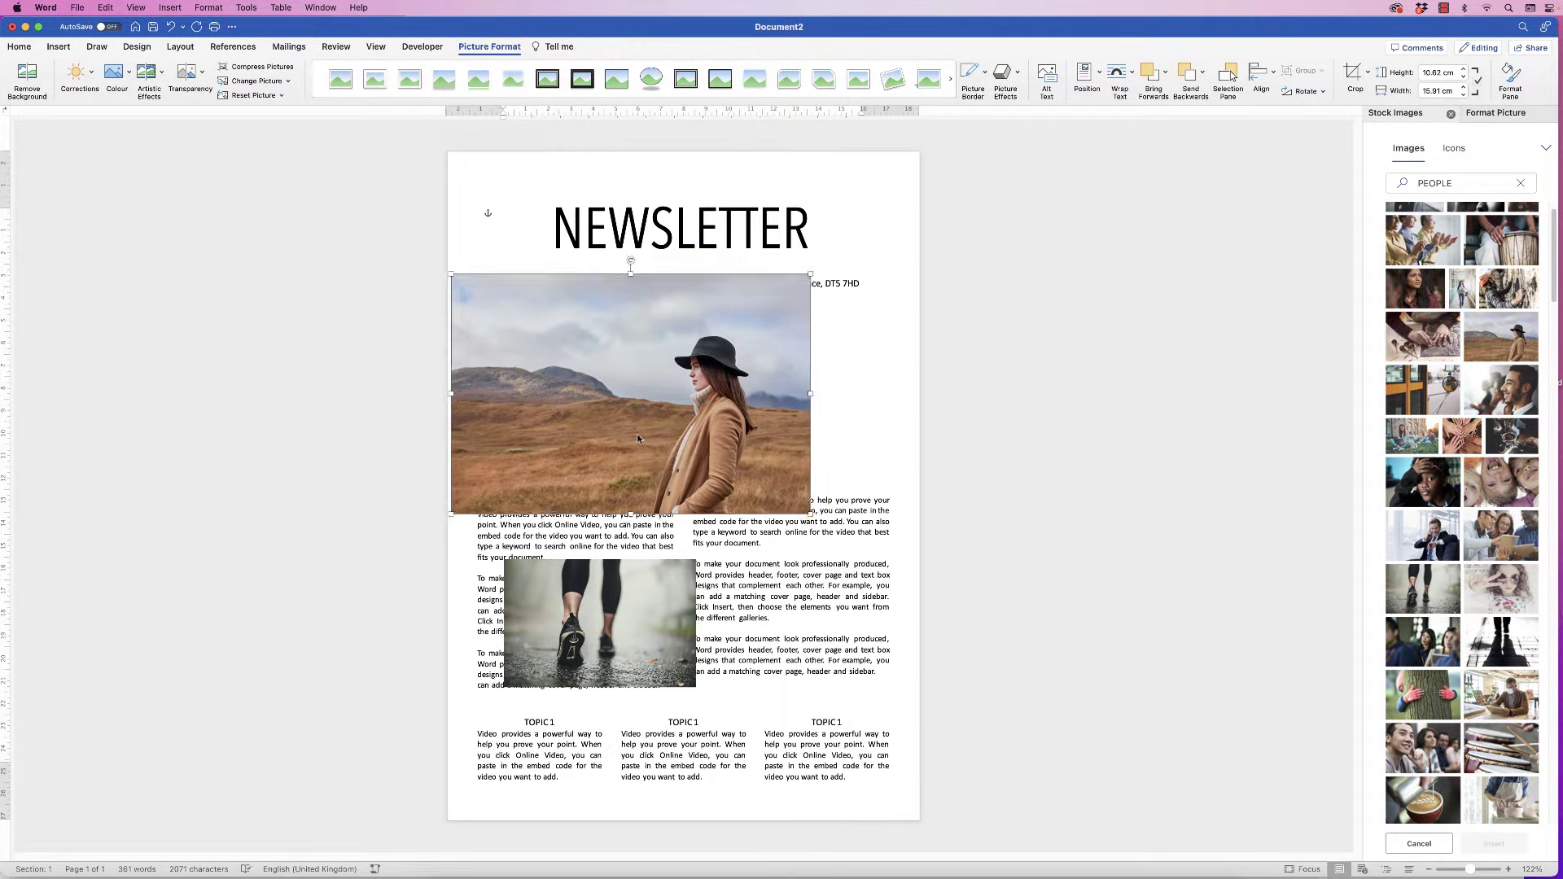
drag(810, 393, 869, 395)
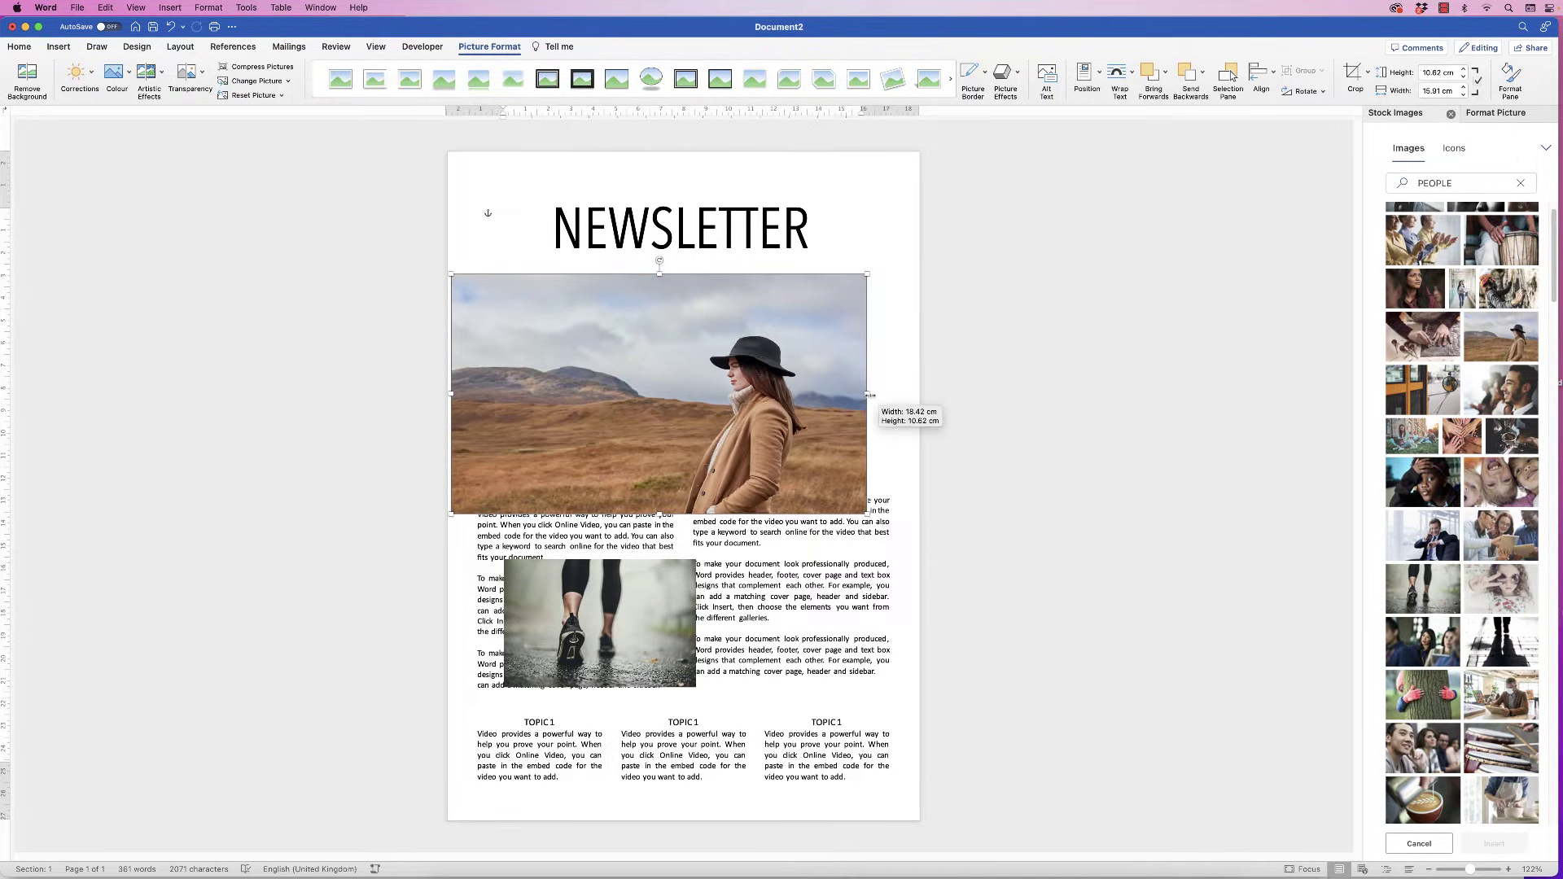
key(super+z)
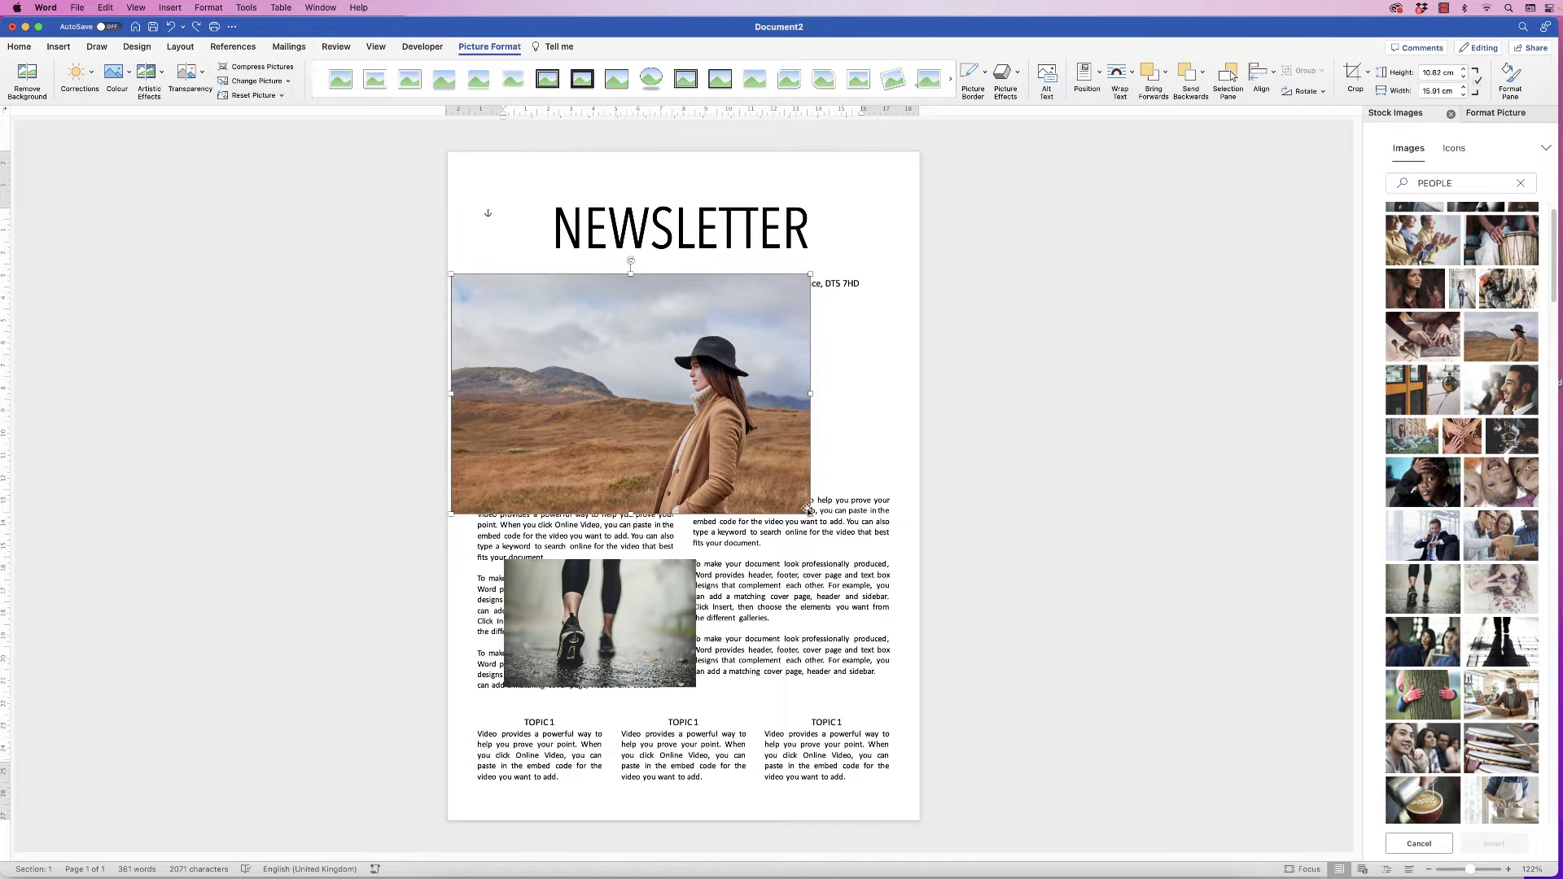
drag(585, 417, 583, 418)
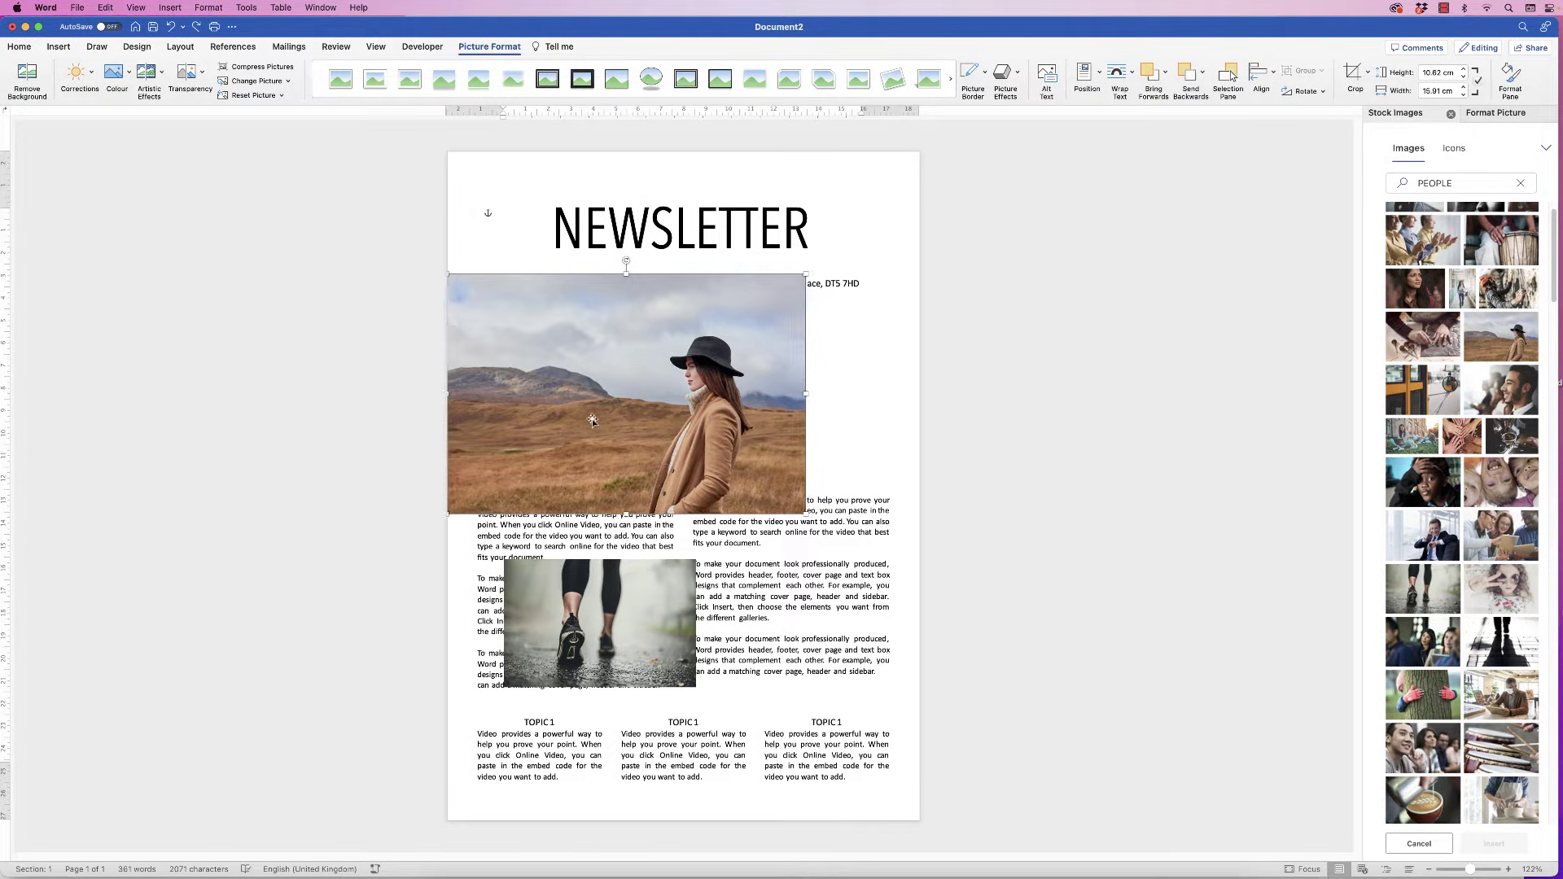
drag(806, 515, 914, 591)
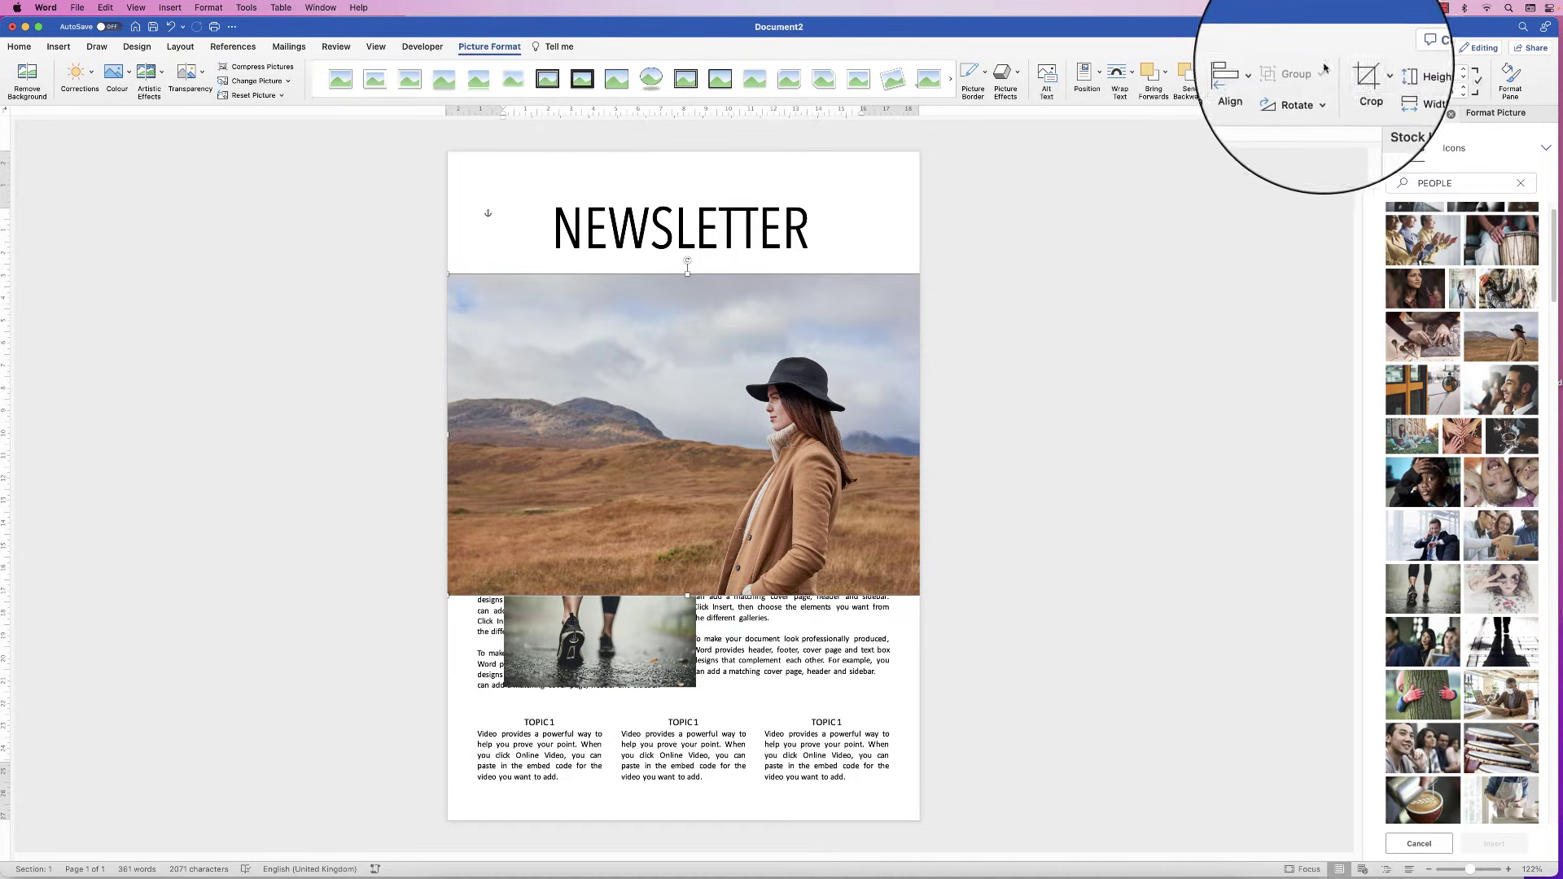
- Crop the top and bottom off the mountain photo and move it up under the contact line
click(1354, 77)
drag(687, 593, 696, 493)
drag(687, 275, 682, 343)
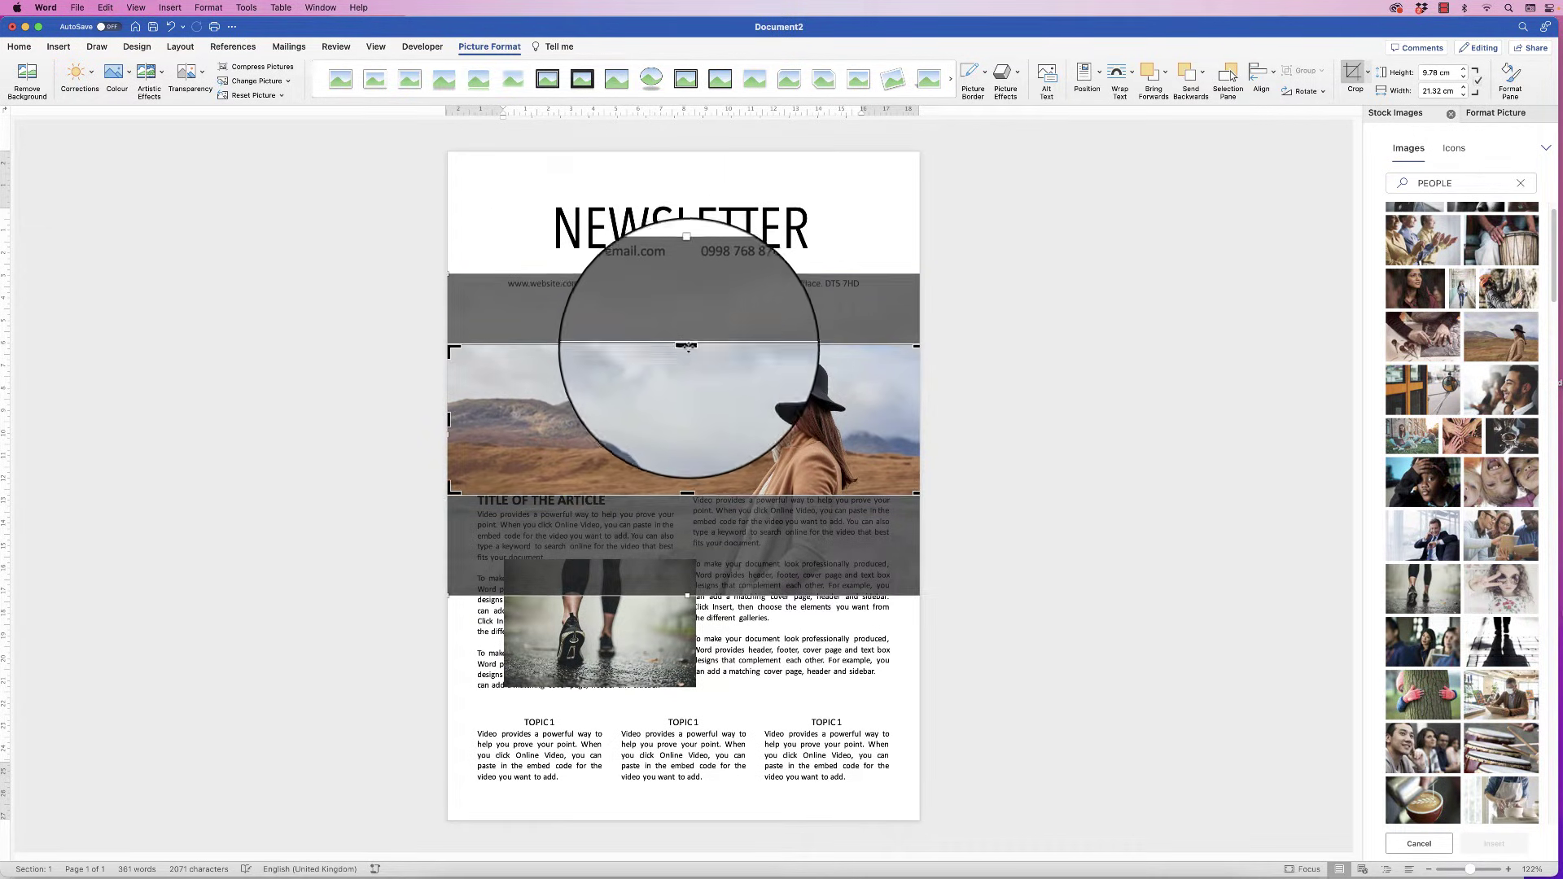
key(Escape)
drag(703, 414, 695, 364)
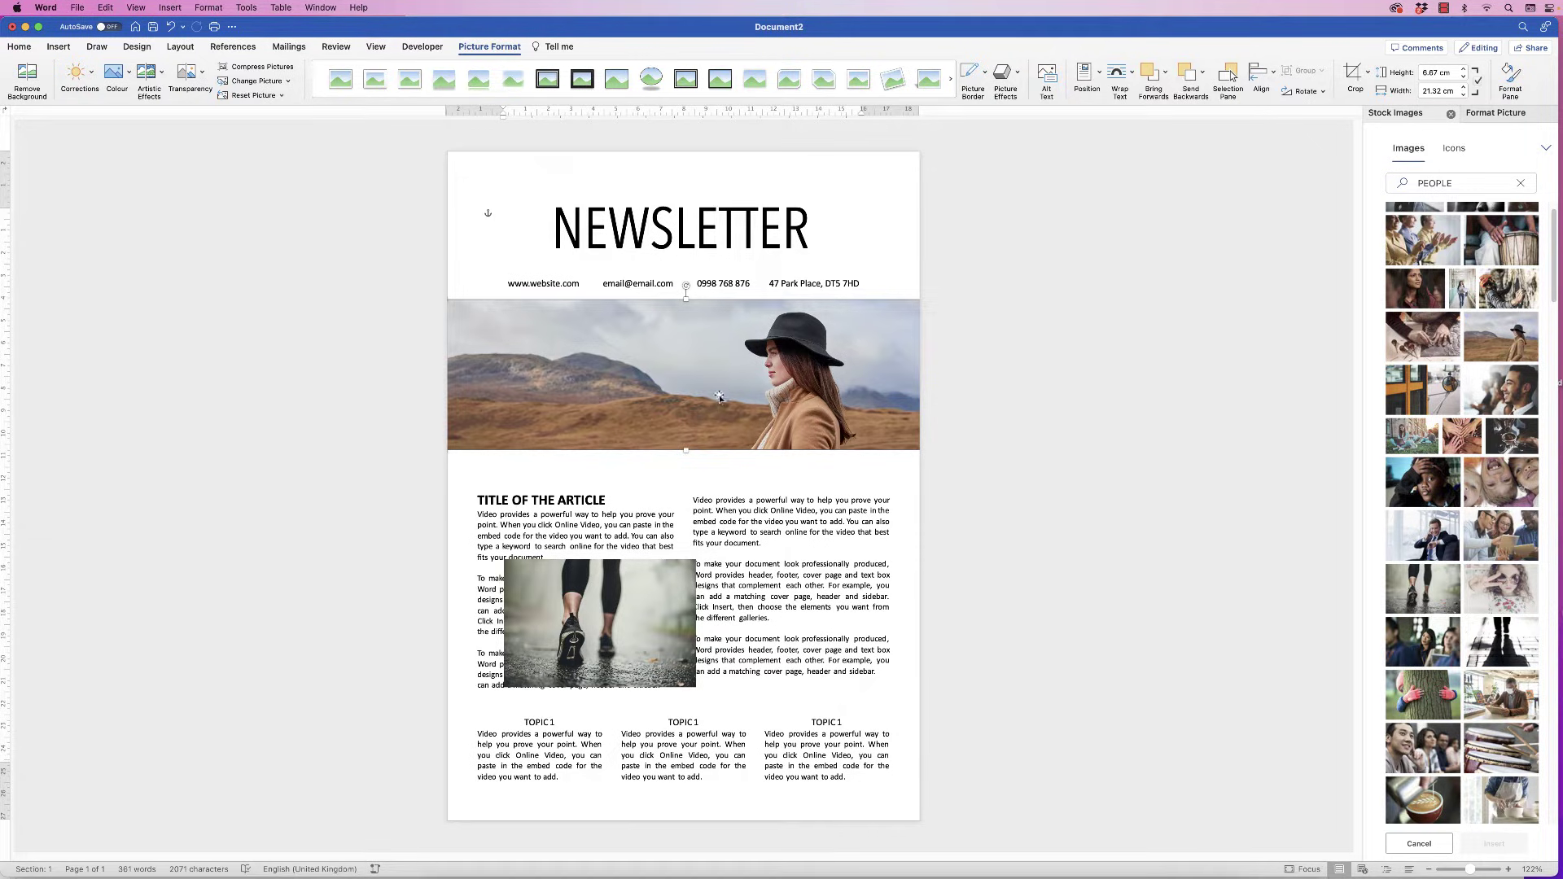
- Extend the banner crop slightly at the bottom and move the runner photo down over the topics
click(1348, 79)
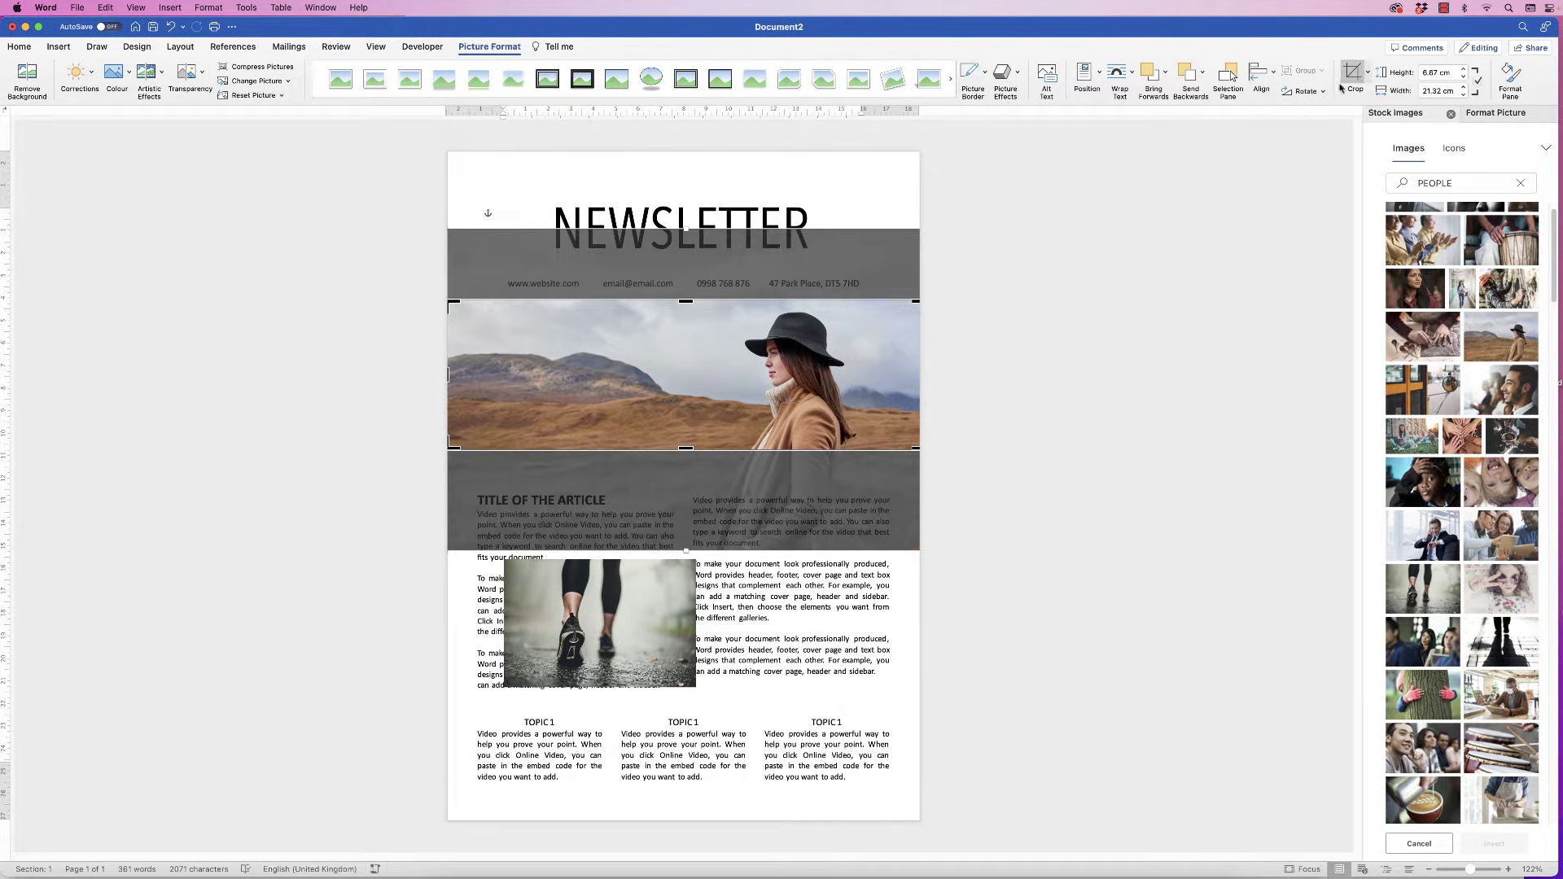
drag(686, 448, 688, 455)
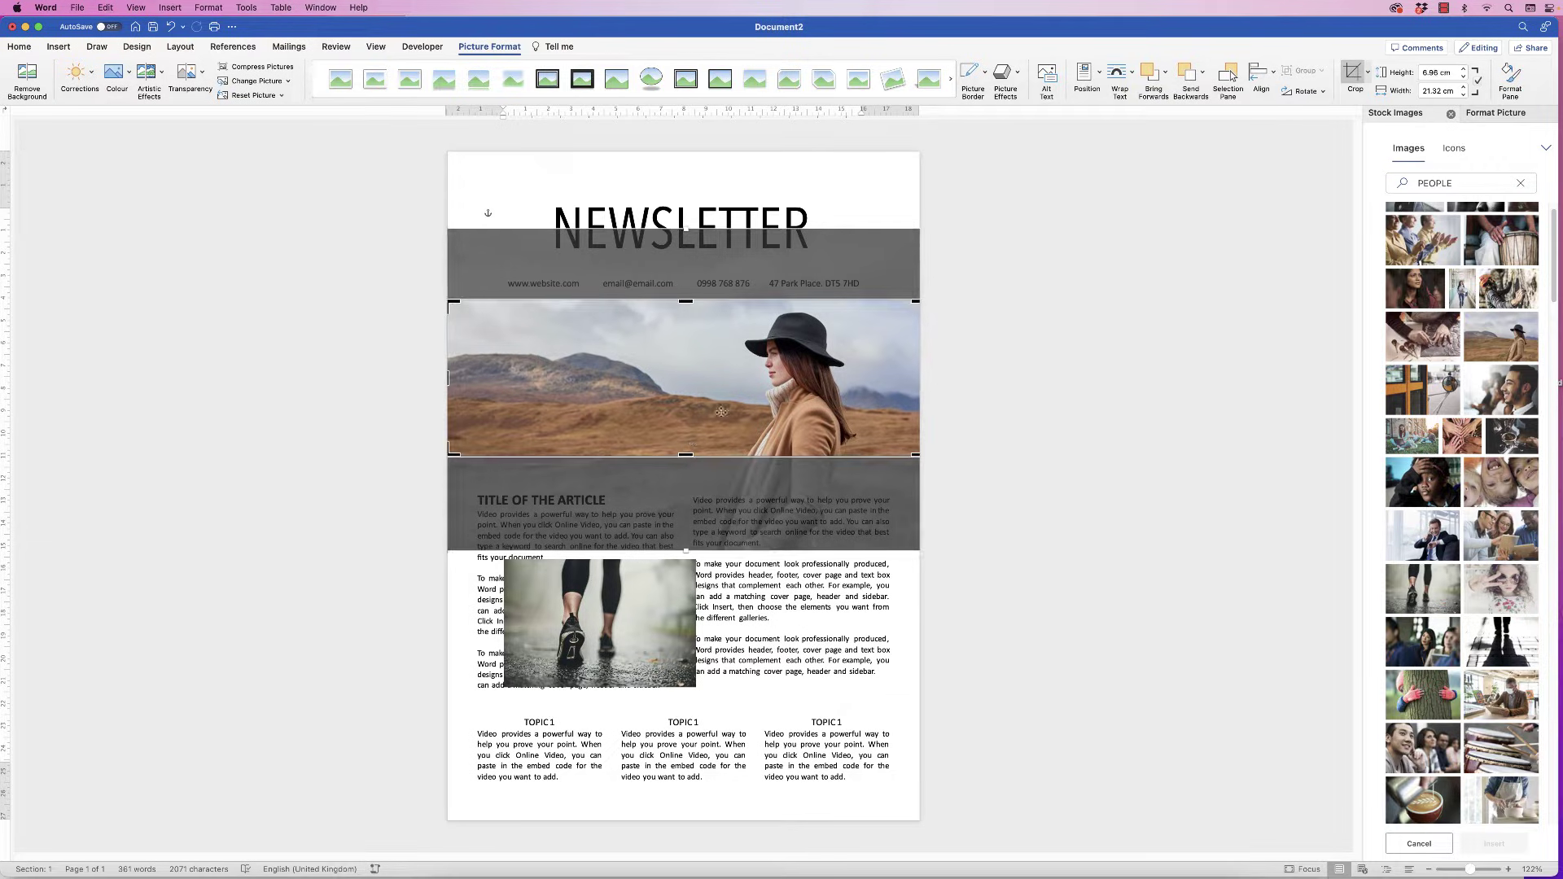
key(Escape)
drag(590, 614, 675, 743)
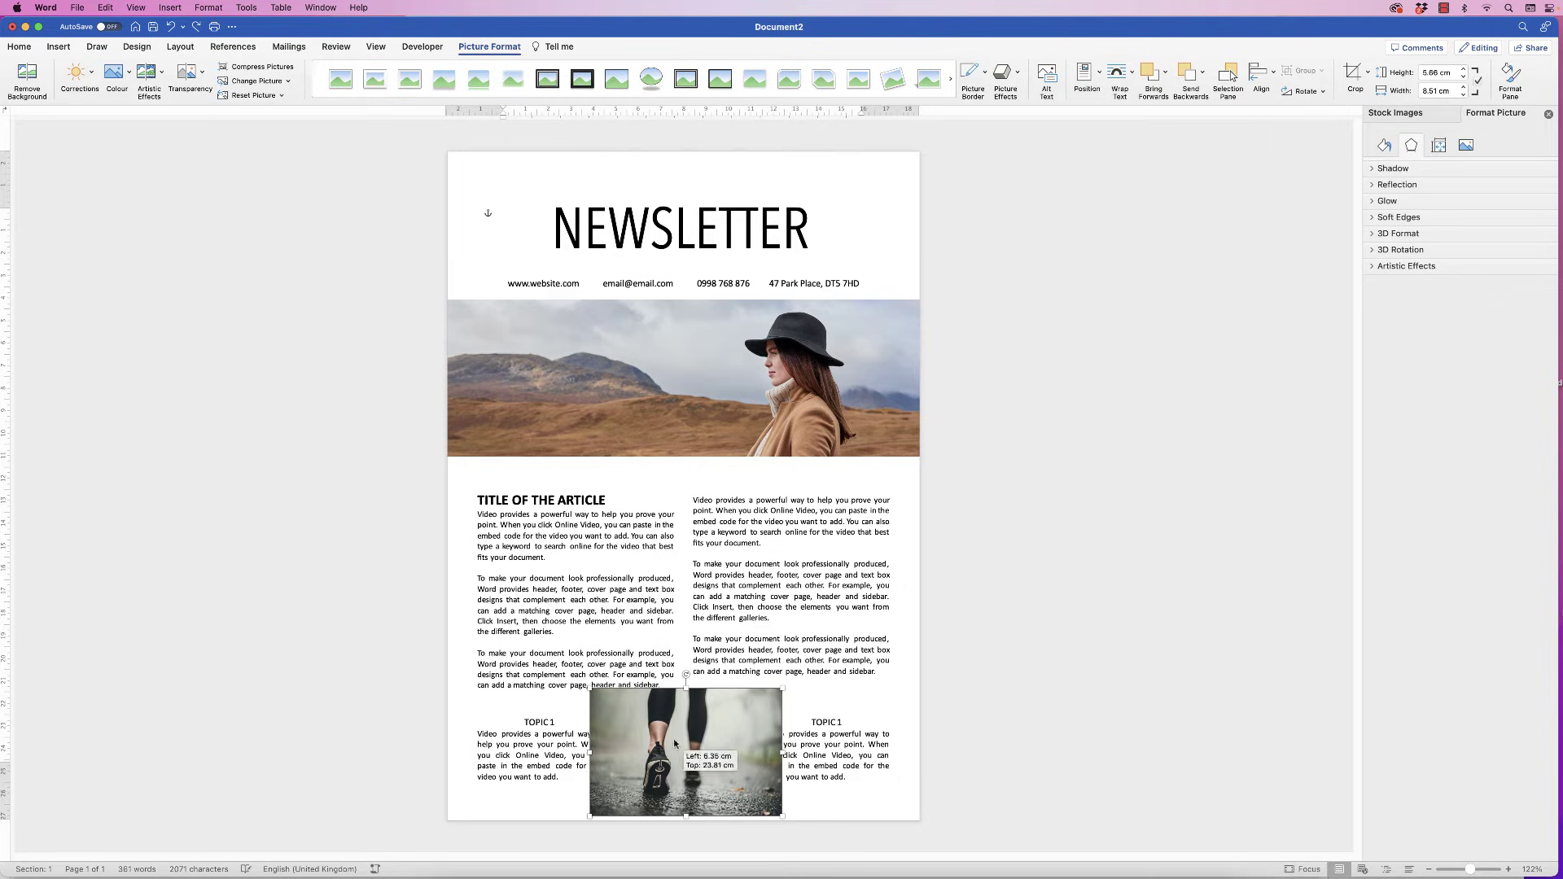
- Ungroup the article columns, delete the right column's third paragraph and move the runner photo into the gap
click(641, 577)
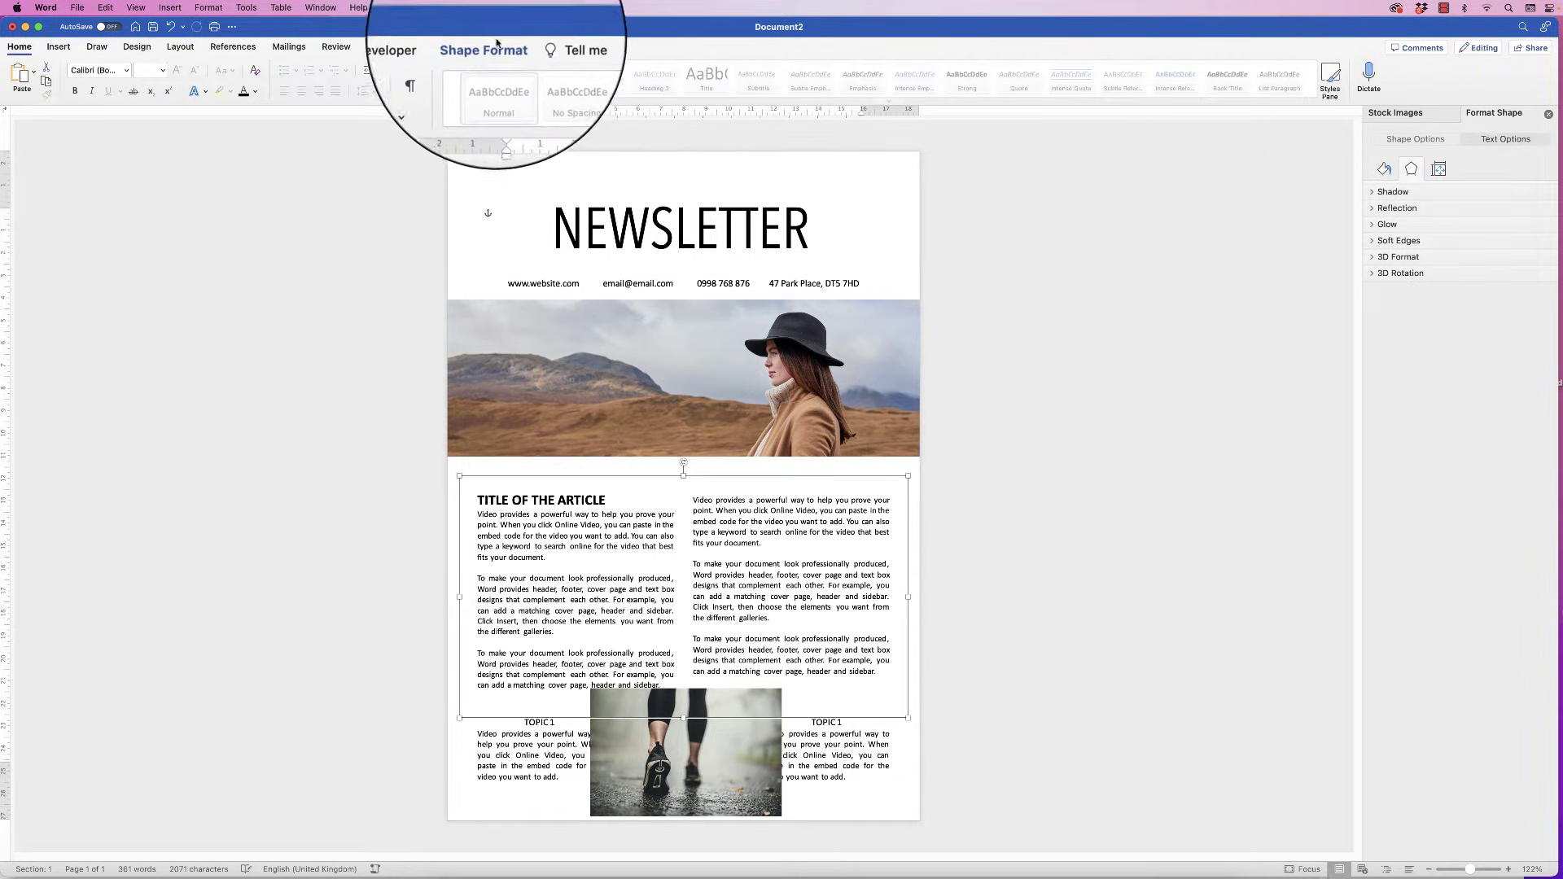
click(509, 47)
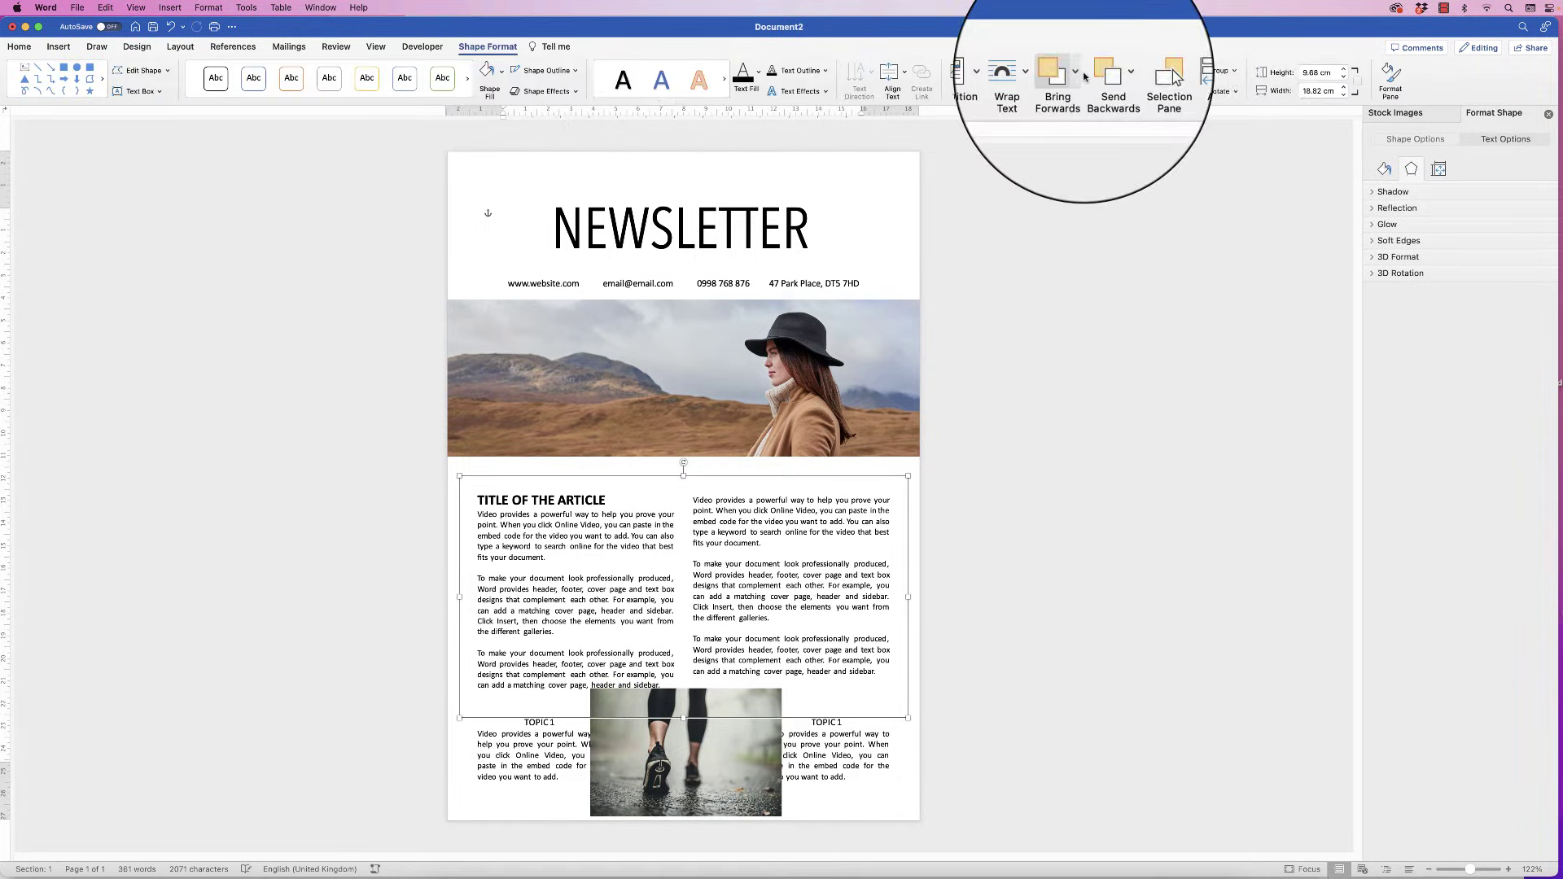
click(1235, 71)
click(1226, 90)
click(806, 661)
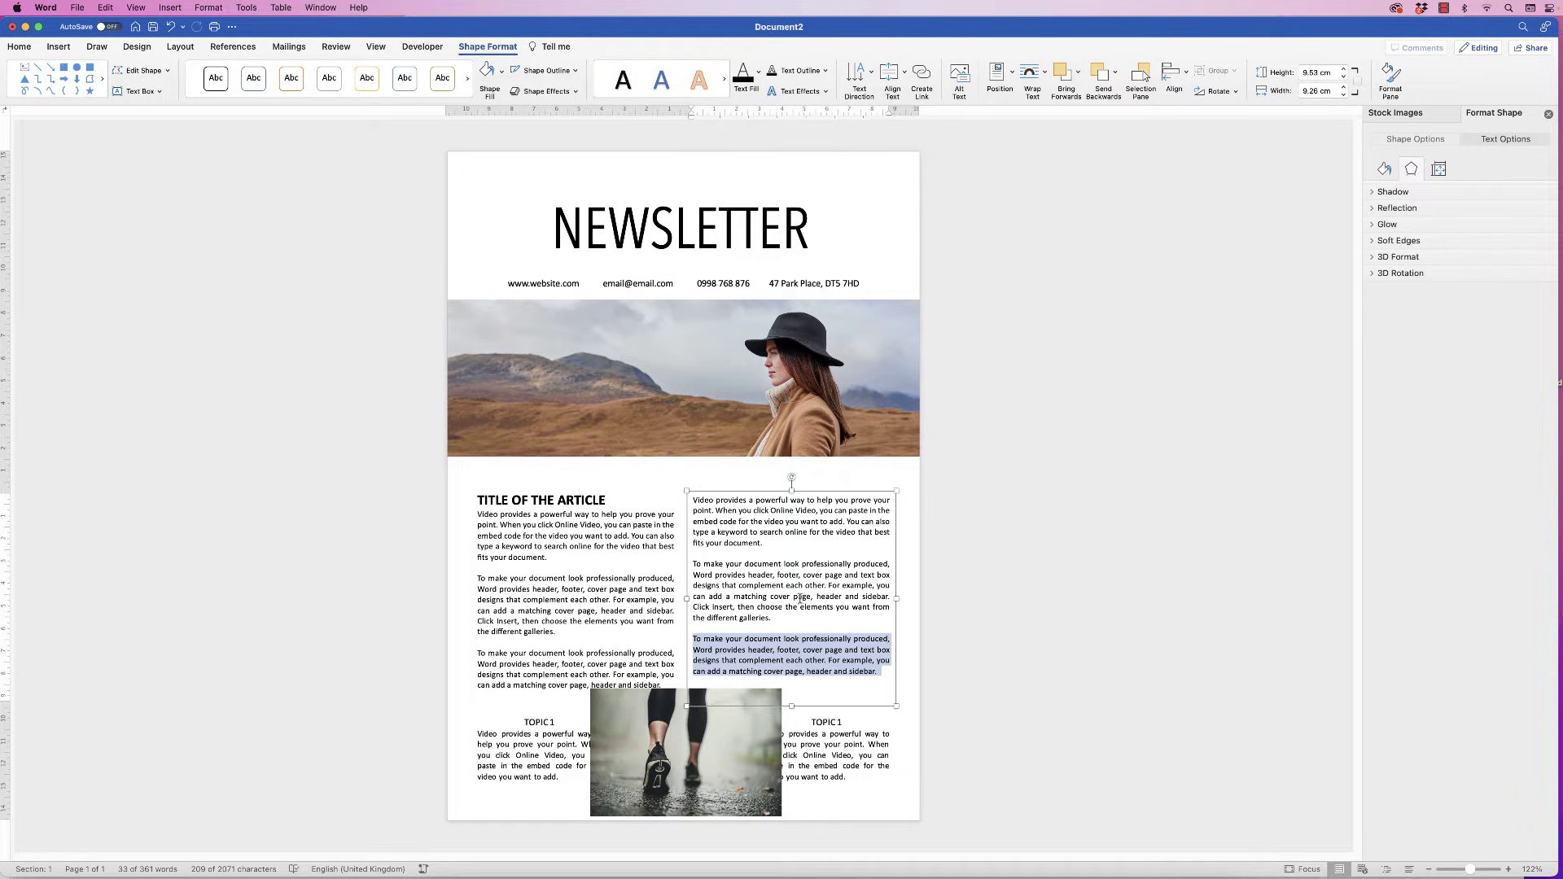
key(BackSpace)
drag(718, 731, 858, 694)
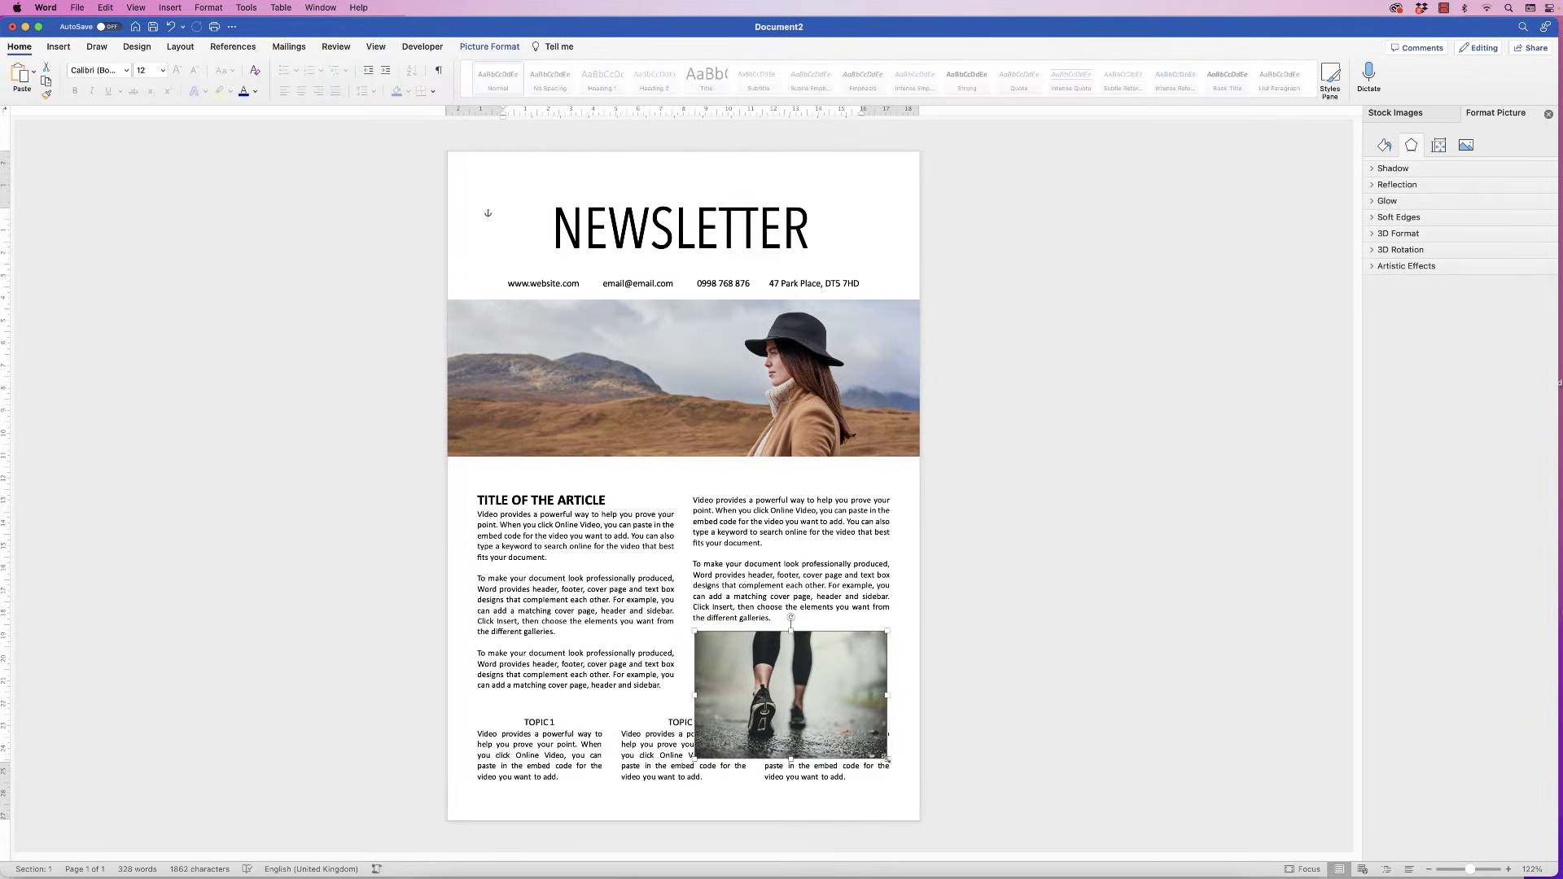
- Crop off the bottom of the runner photo and resize it to about 8.7 × 3.35 cm
drag(888, 761, 892, 763)
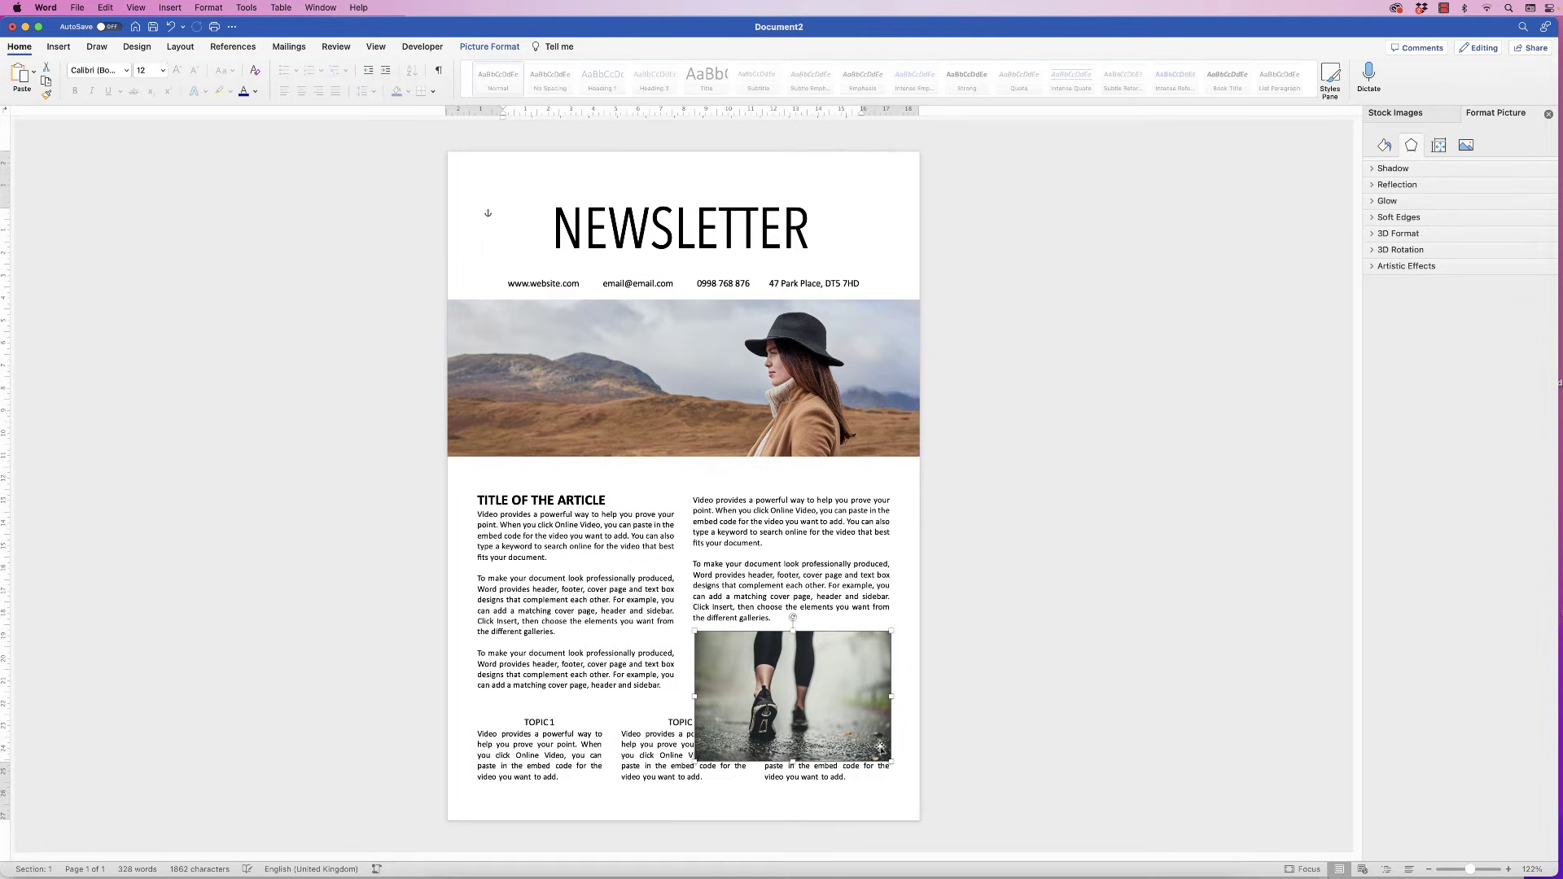
click(490, 47)
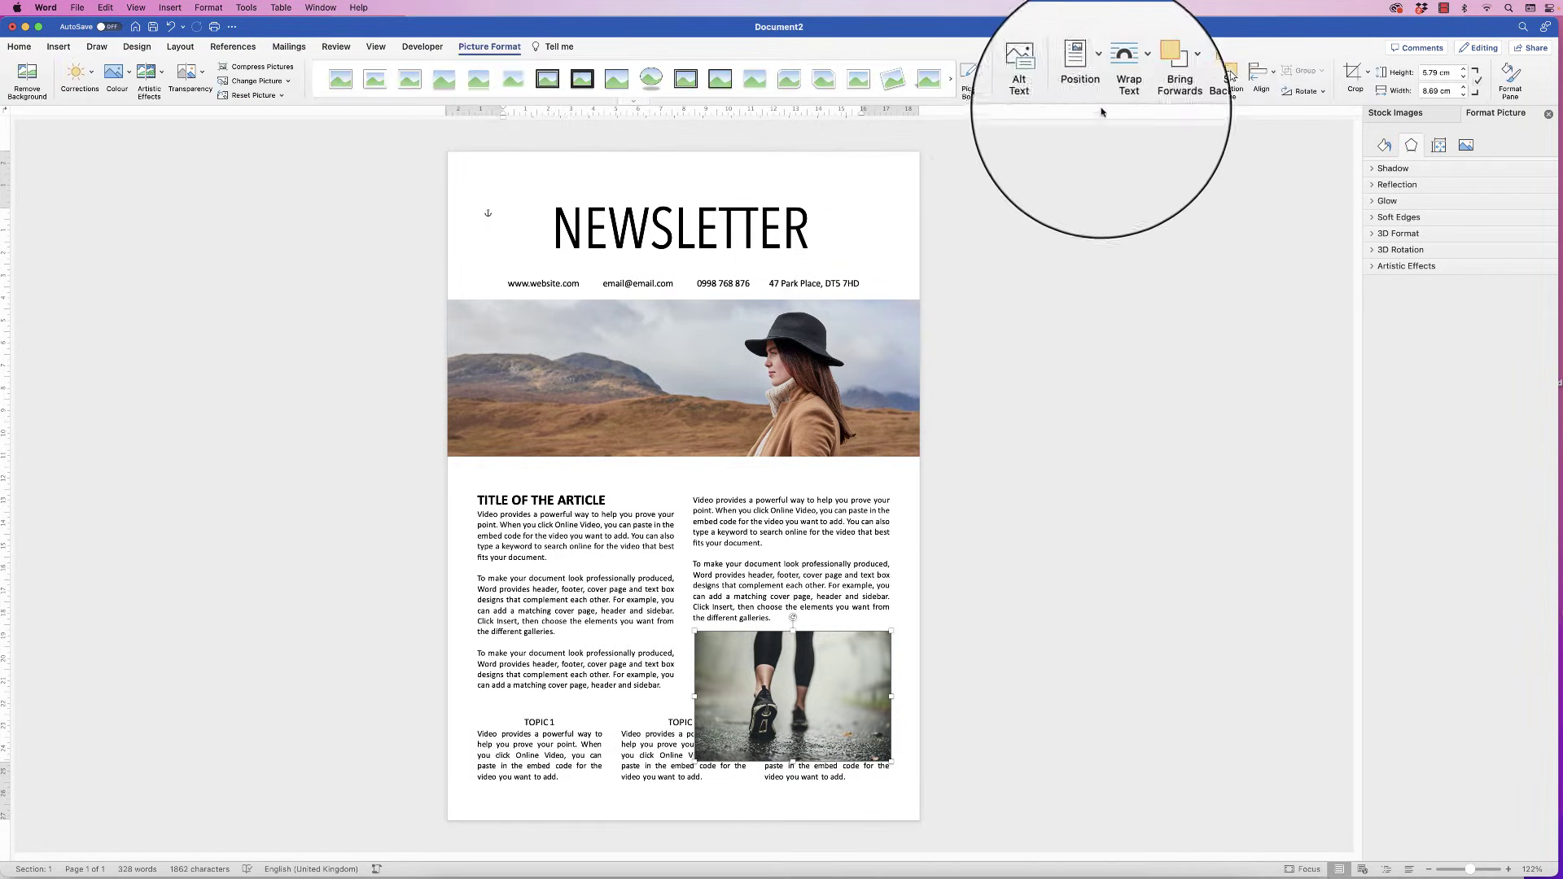
drag(792, 634, 792, 661)
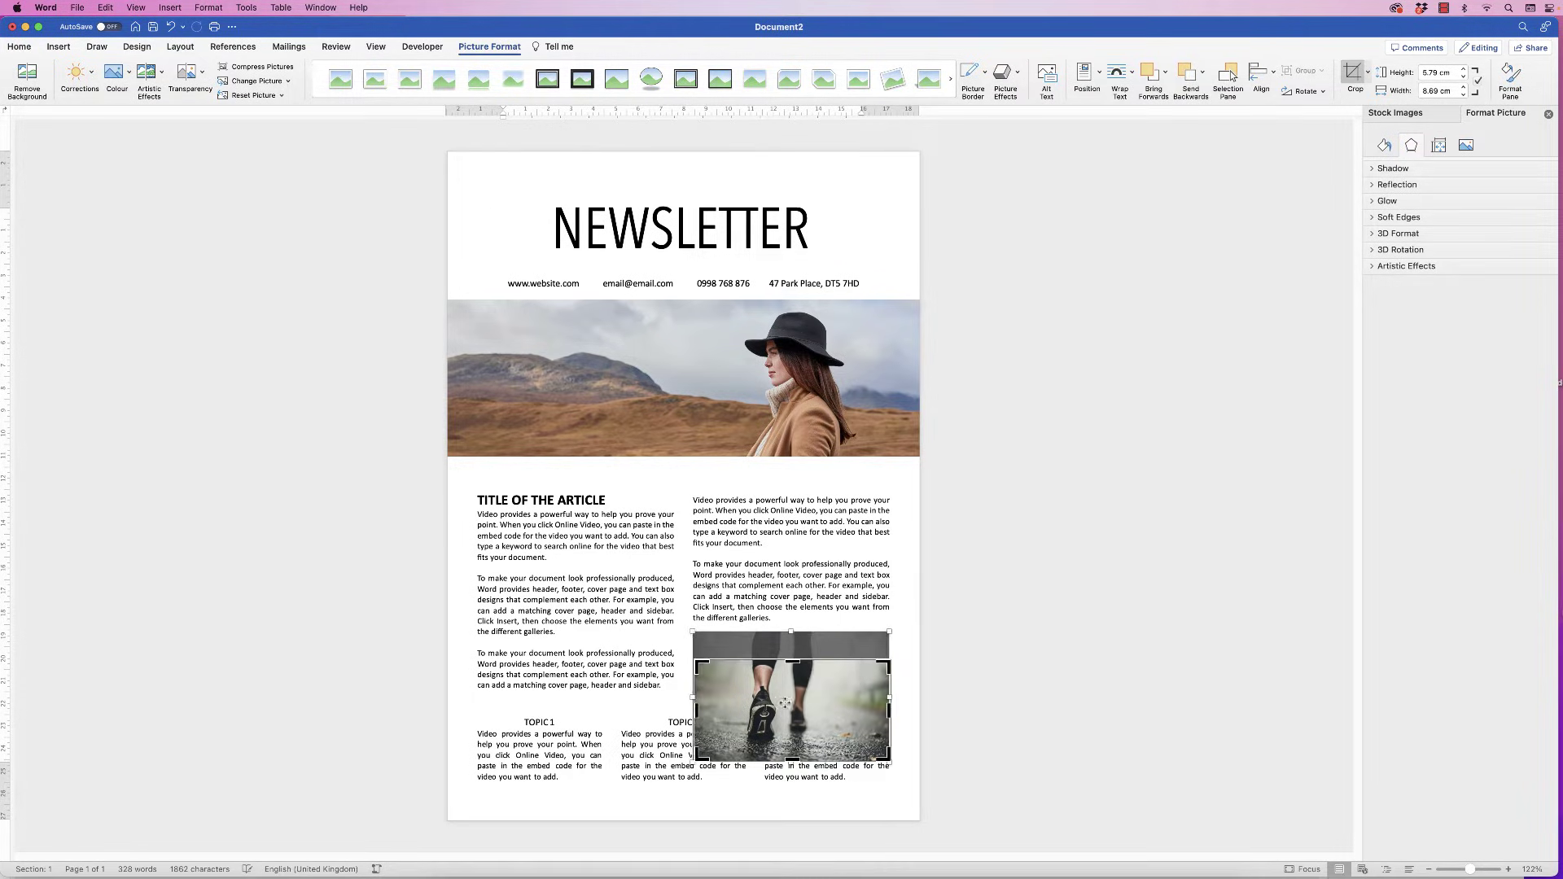
drag(791, 759, 787, 669)
key(Escape)
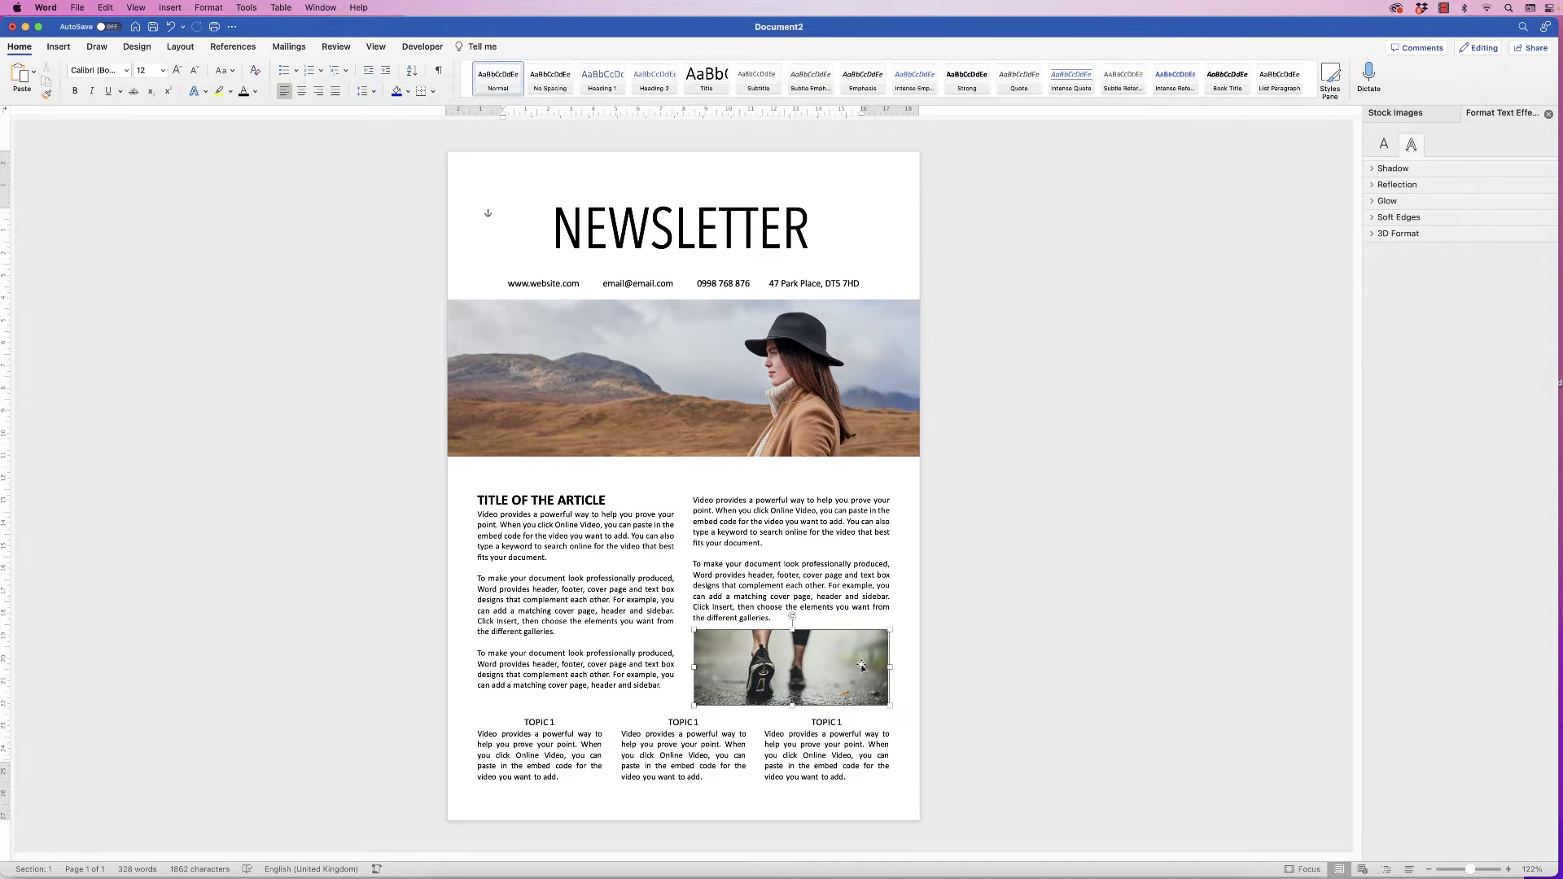
drag(889, 705, 891, 706)
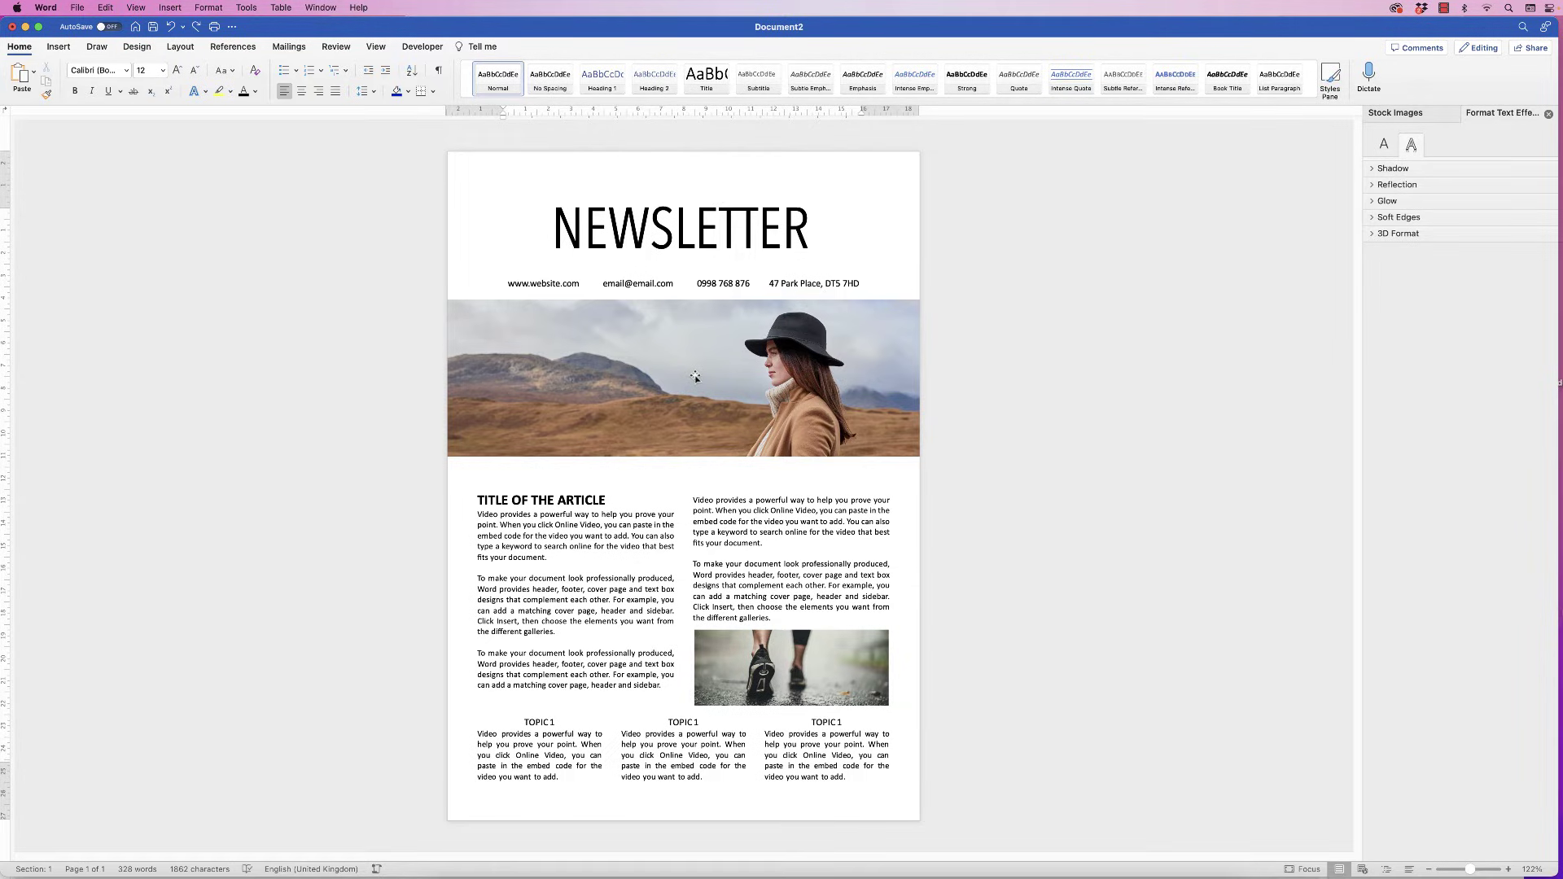
- Move the NEWSLETTER title, contact line and header photo up
drag(701, 236, 698, 211)
drag(707, 287, 703, 264)
drag(699, 359, 697, 340)
- Group the two article columns, raise them toward the banner and nudge the runner photo up
drag(633, 559, 640, 548)
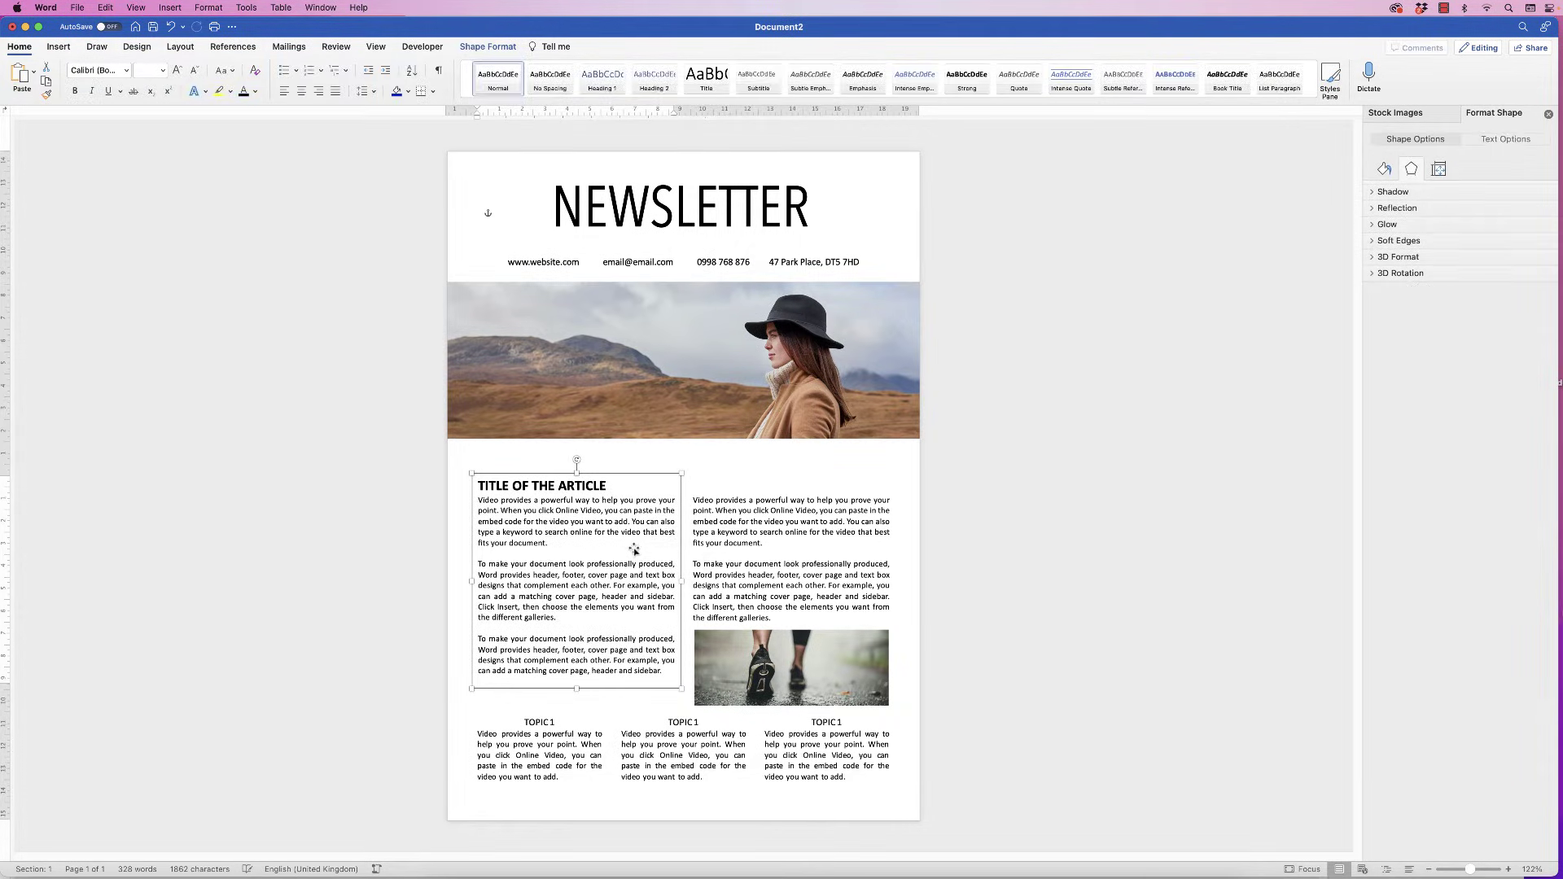
key(super+z)
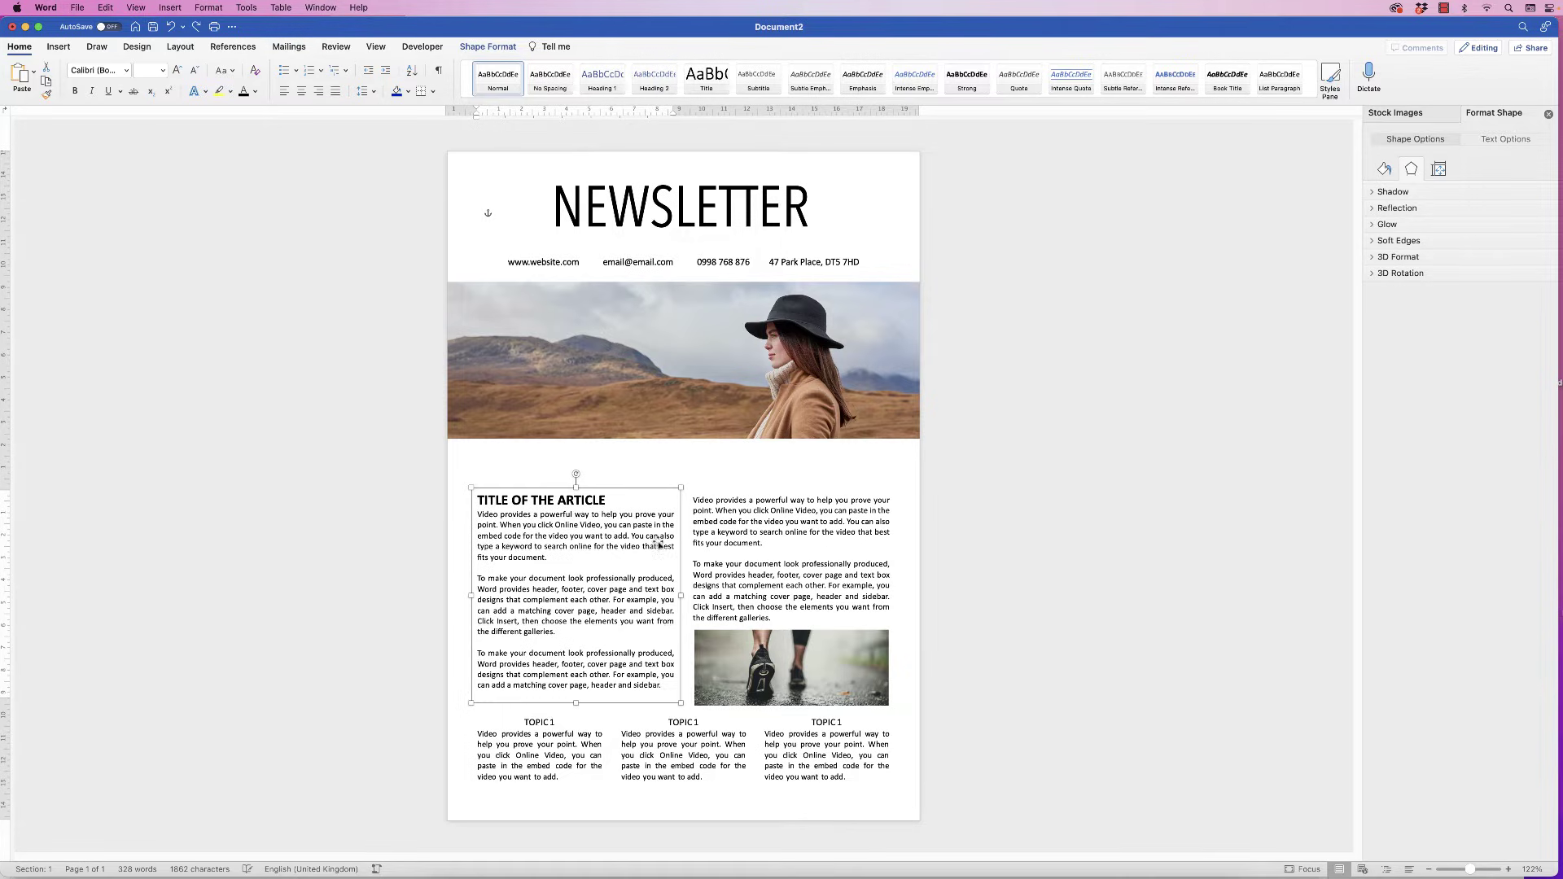
shift+click(768, 540)
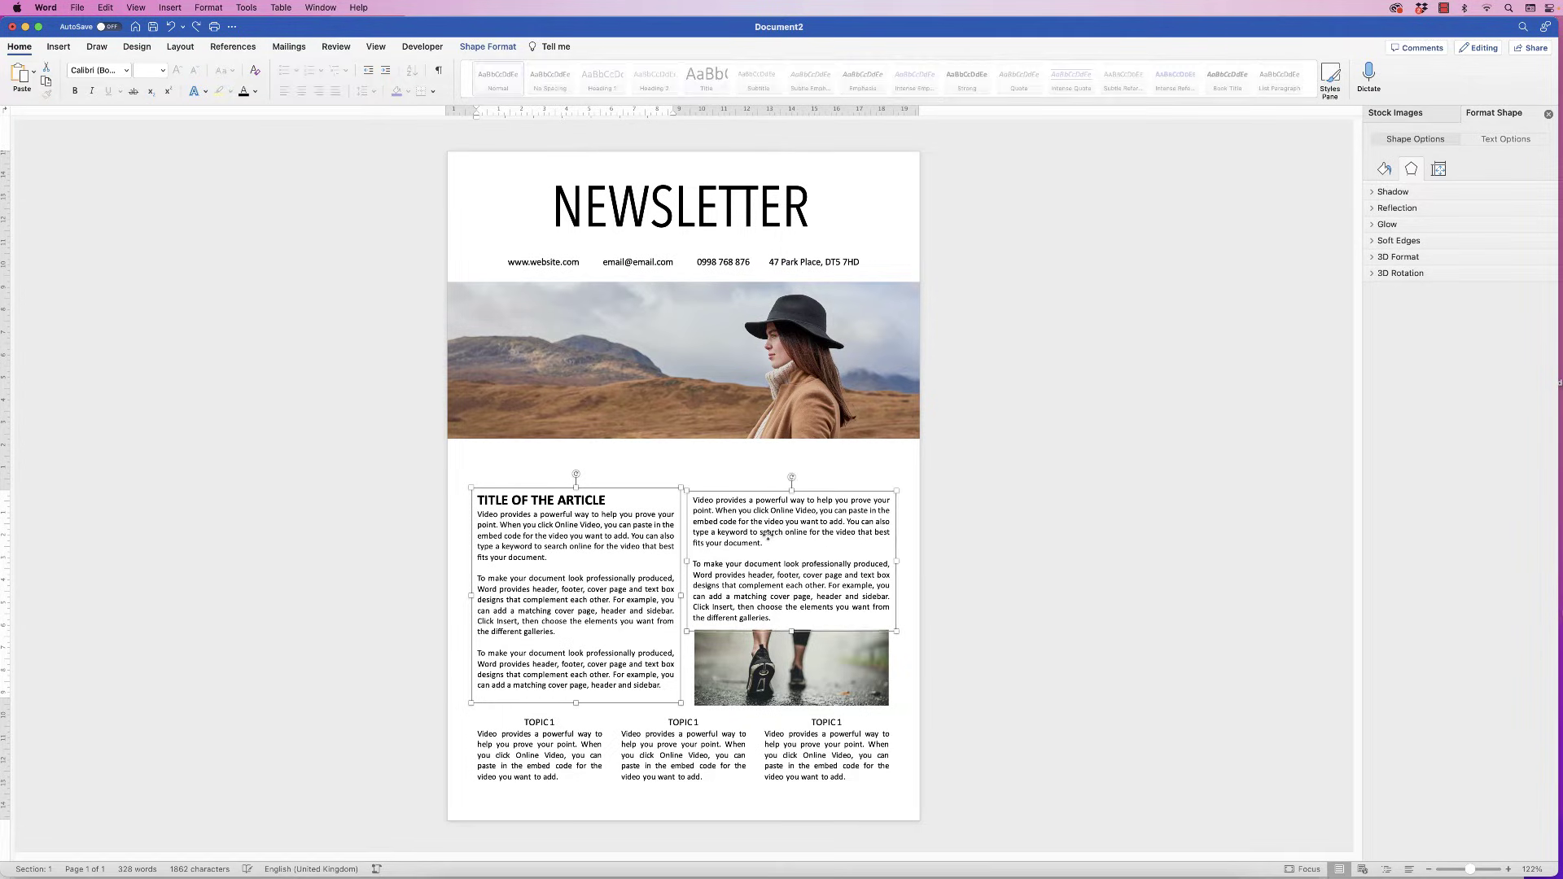
click(509, 47)
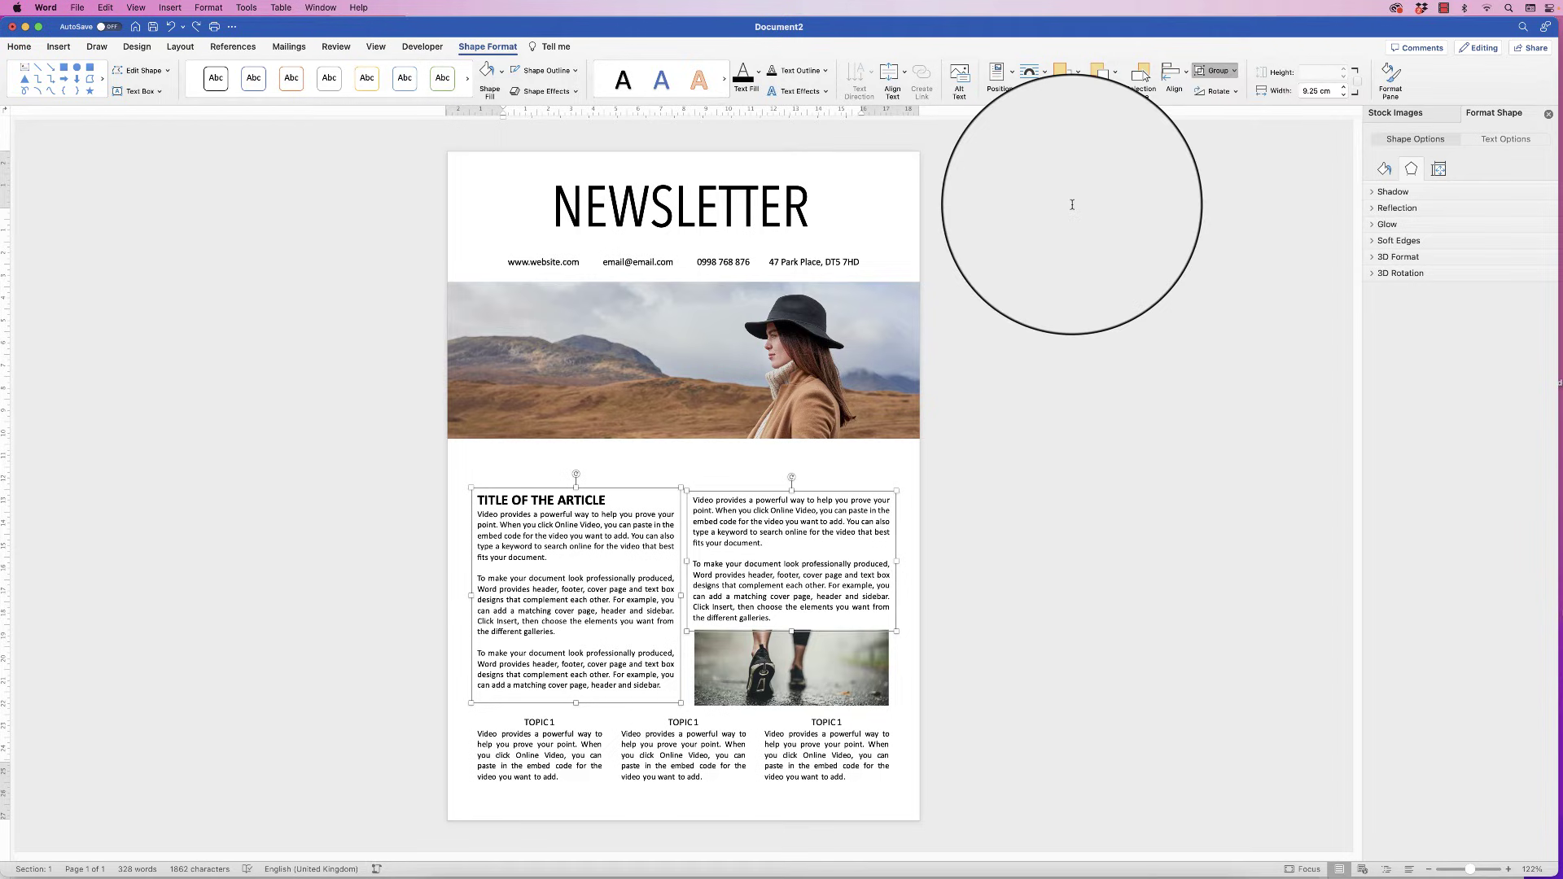
drag(612, 523, 613, 502)
drag(794, 669, 794, 656)
click(702, 224)
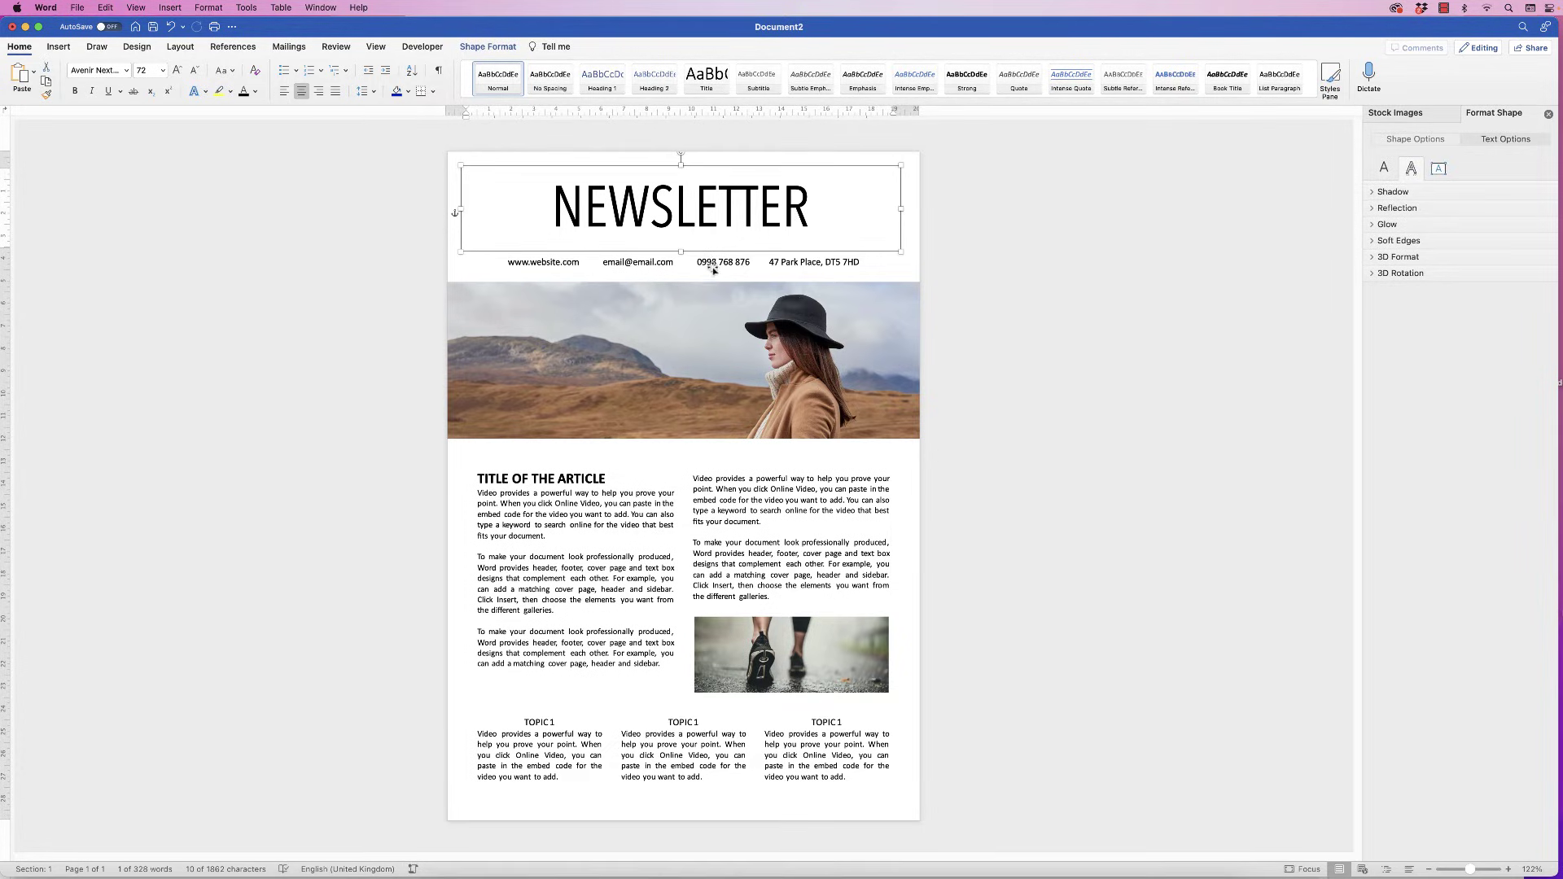
- Align all page objects to the centre, then return the runner photo under the right column
shift+click(714, 264)
shift+click(707, 287)
shift+click(713, 521)
shift+click(730, 658)
shift+click(703, 744)
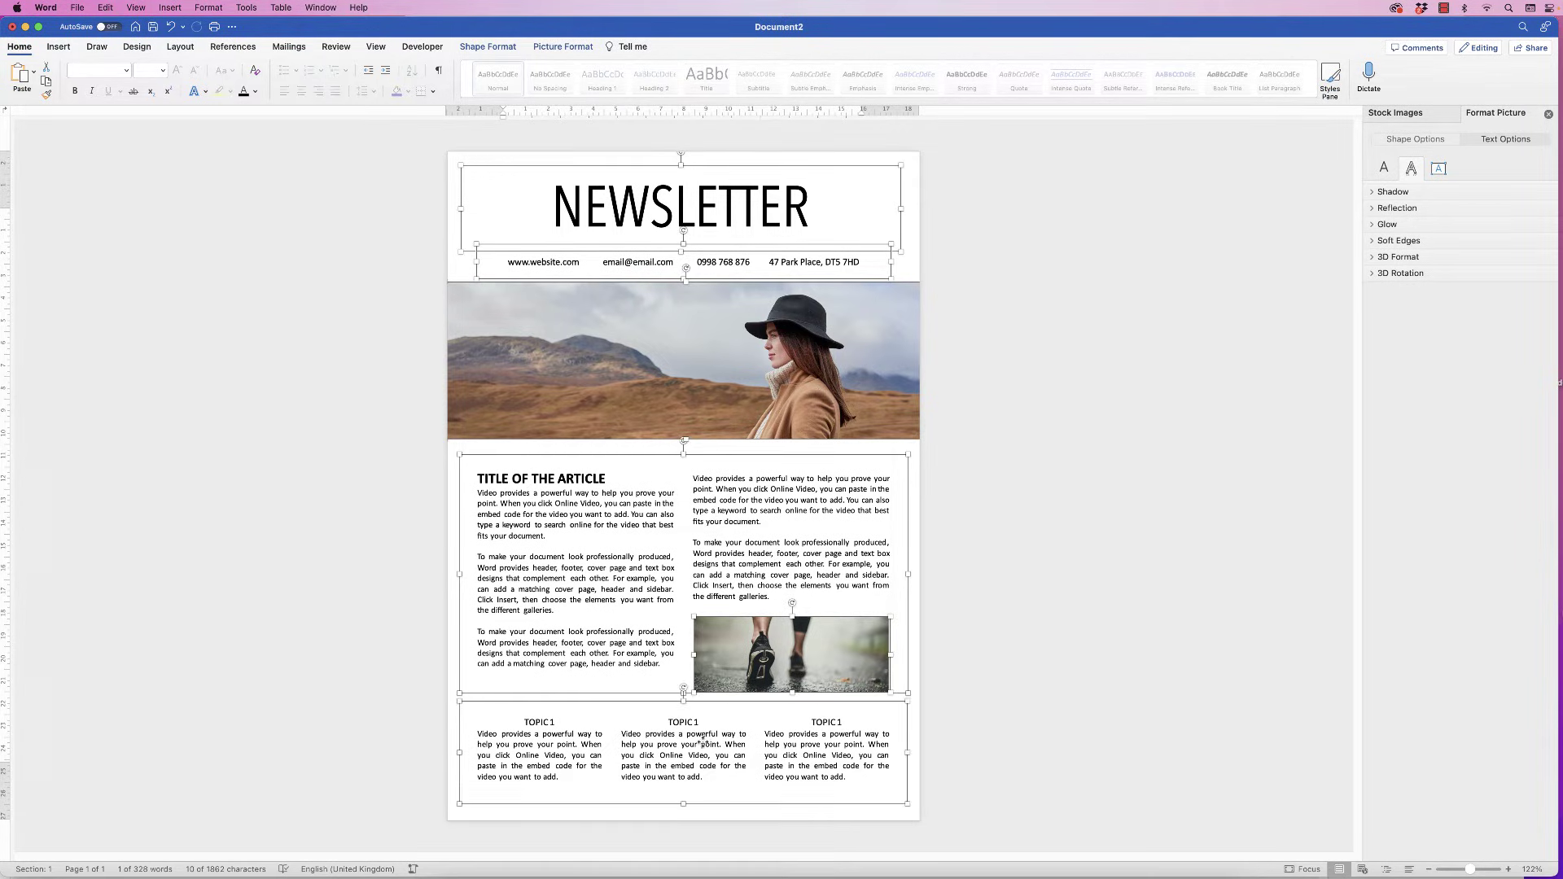
click(563, 46)
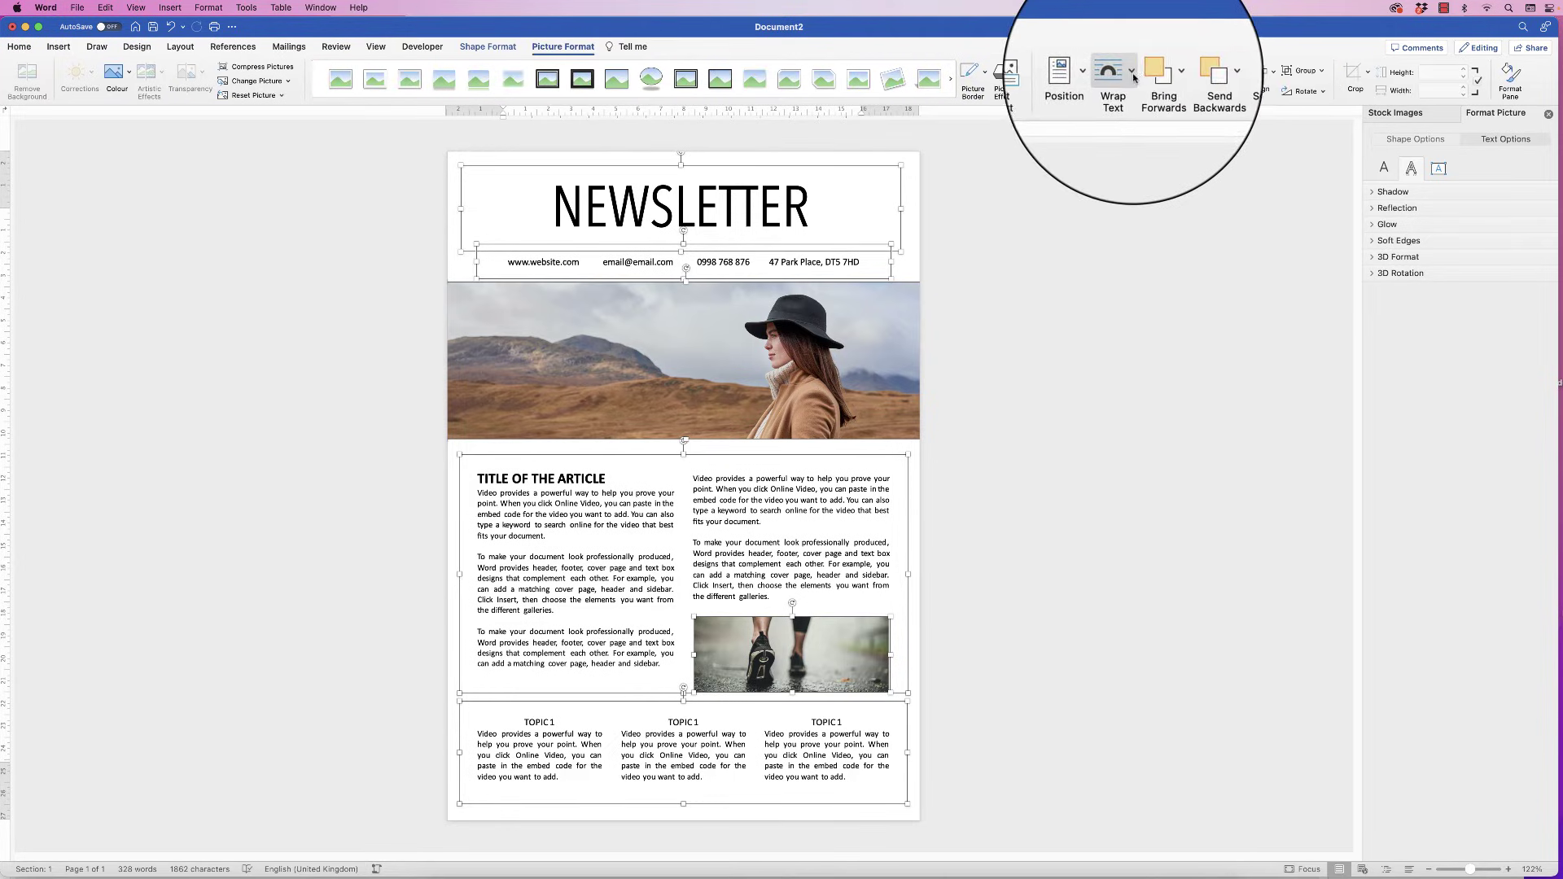
click(1275, 81)
click(1298, 128)
click(922, 423)
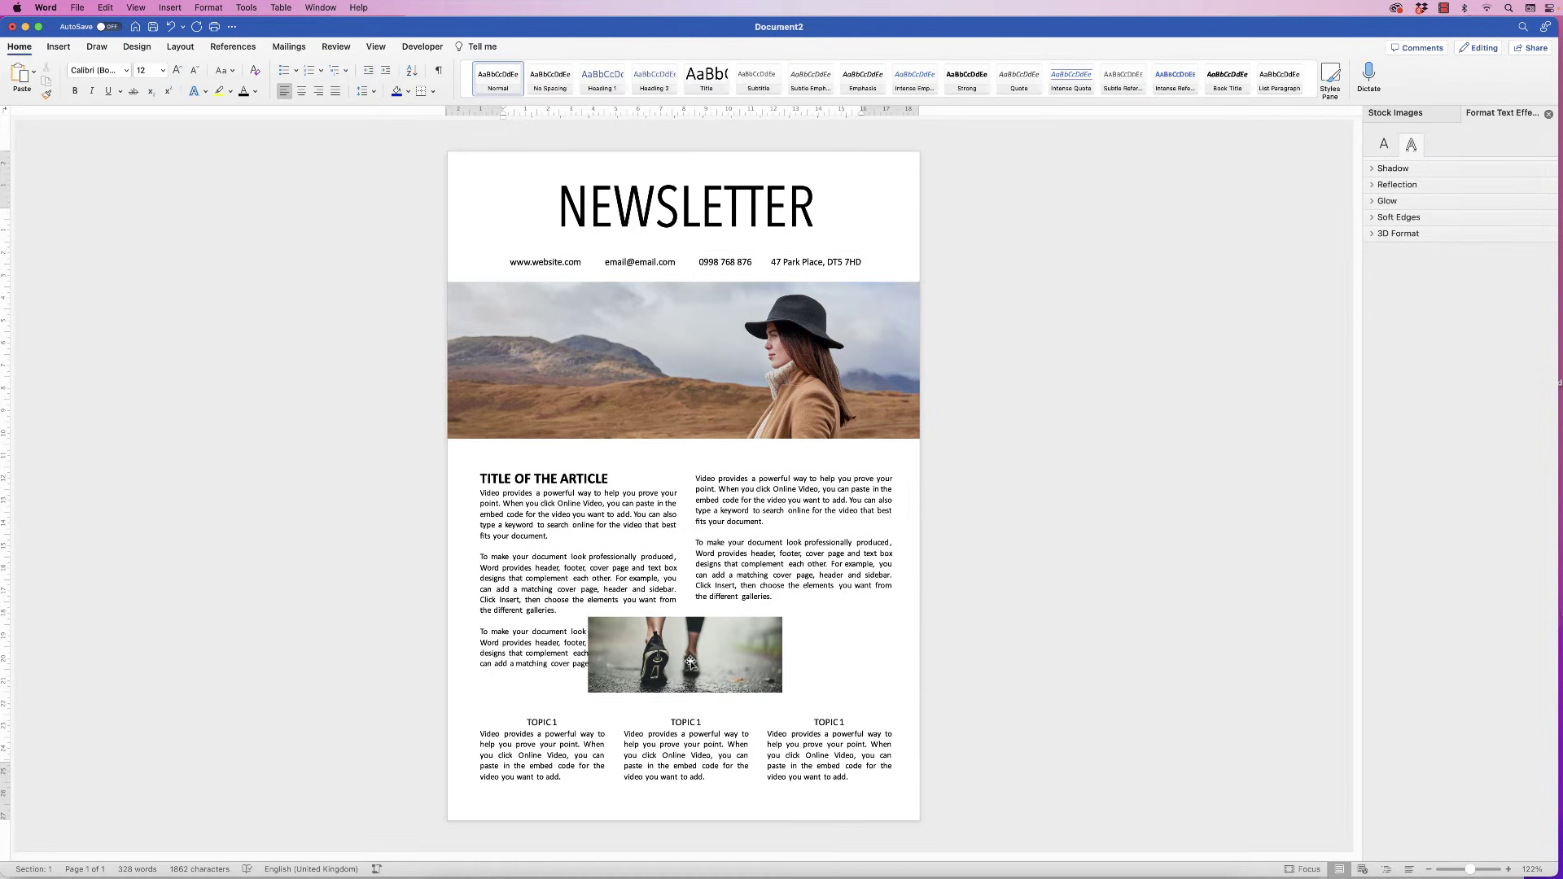
drag(674, 658, 769, 653)
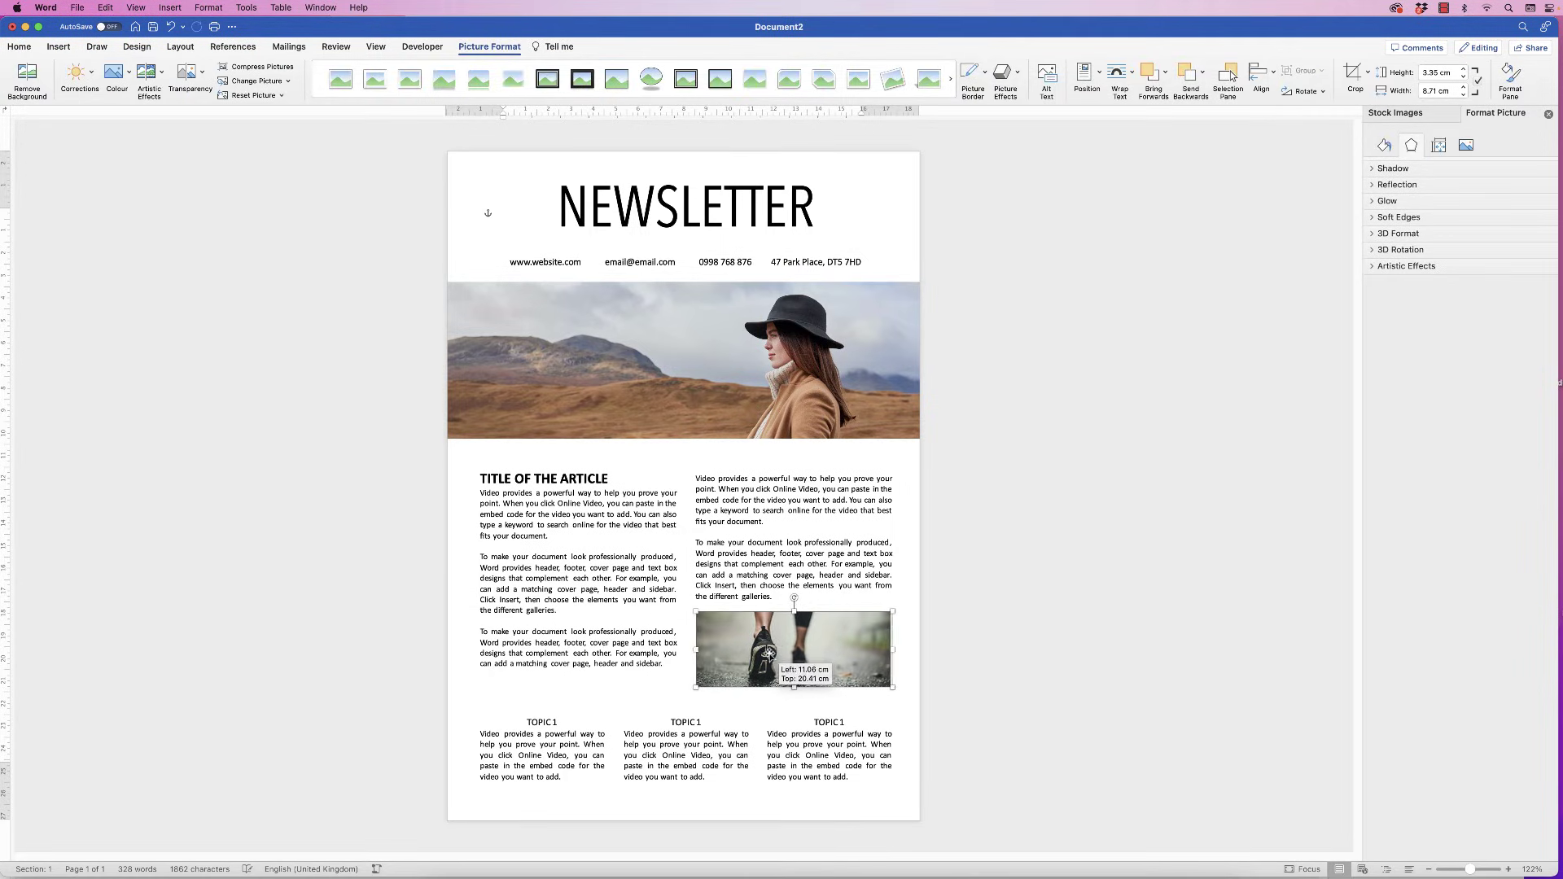
click(968, 648)
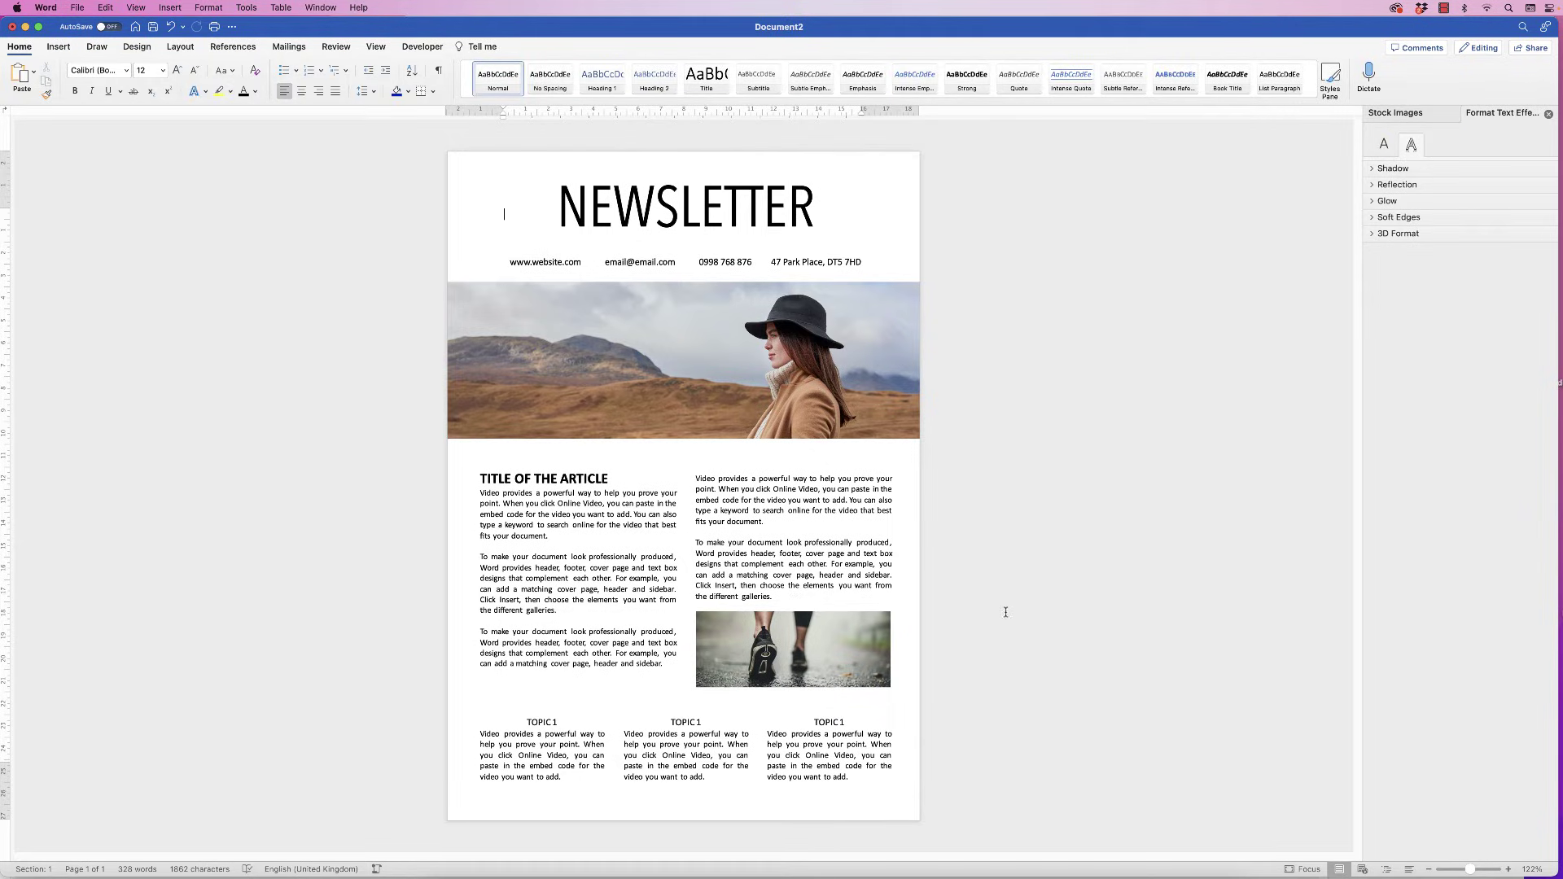
- Draw a 22.02 × 5.16 cm blue rectangle from the page's top-left corner and send it to back
click(58, 47)
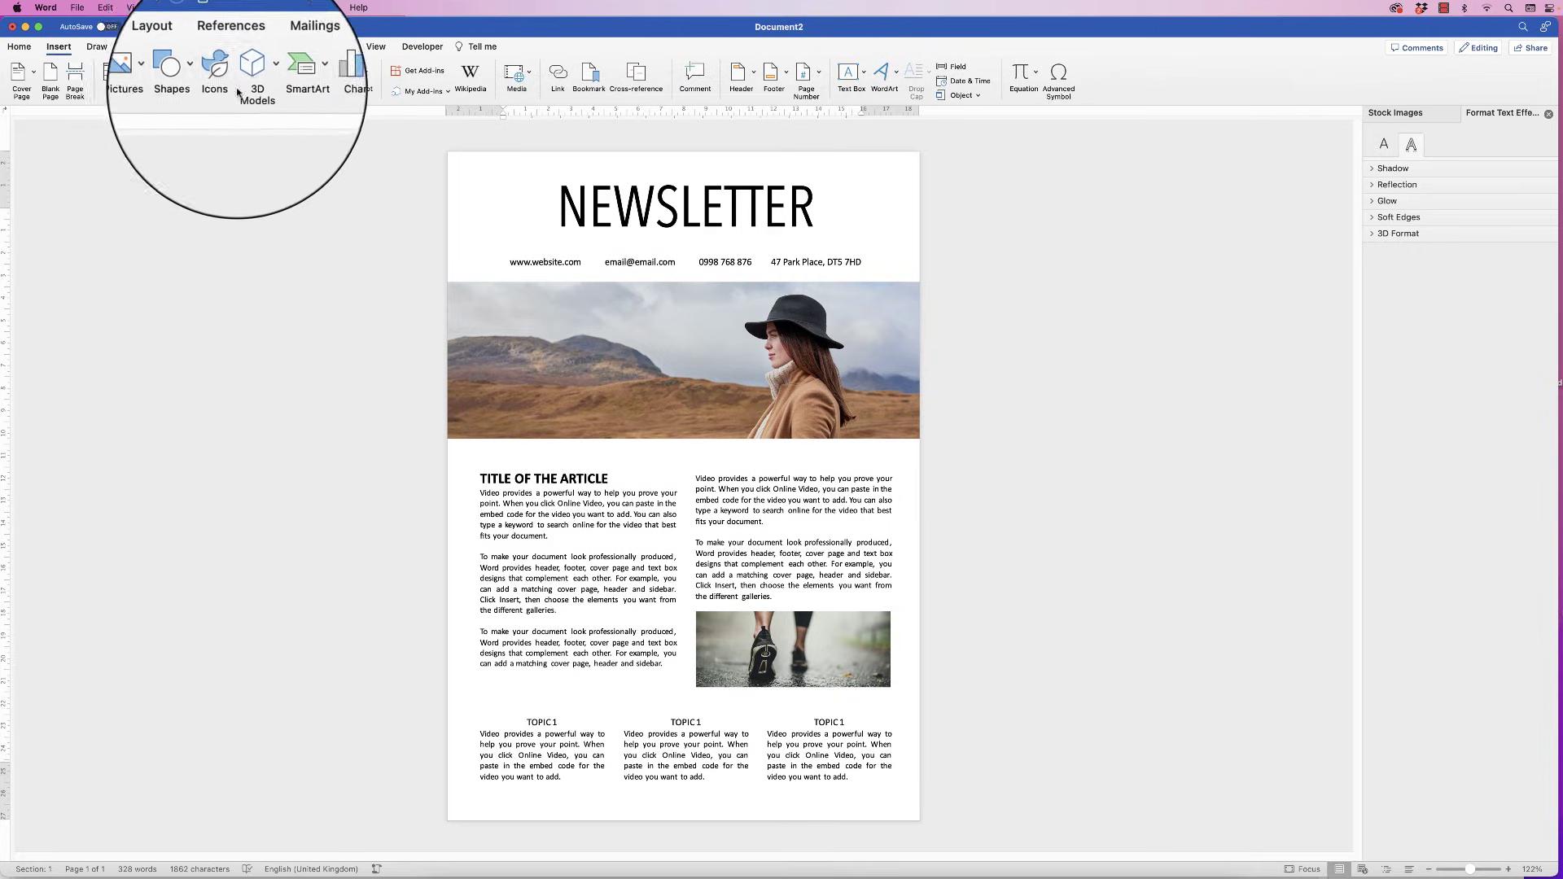
click(199, 79)
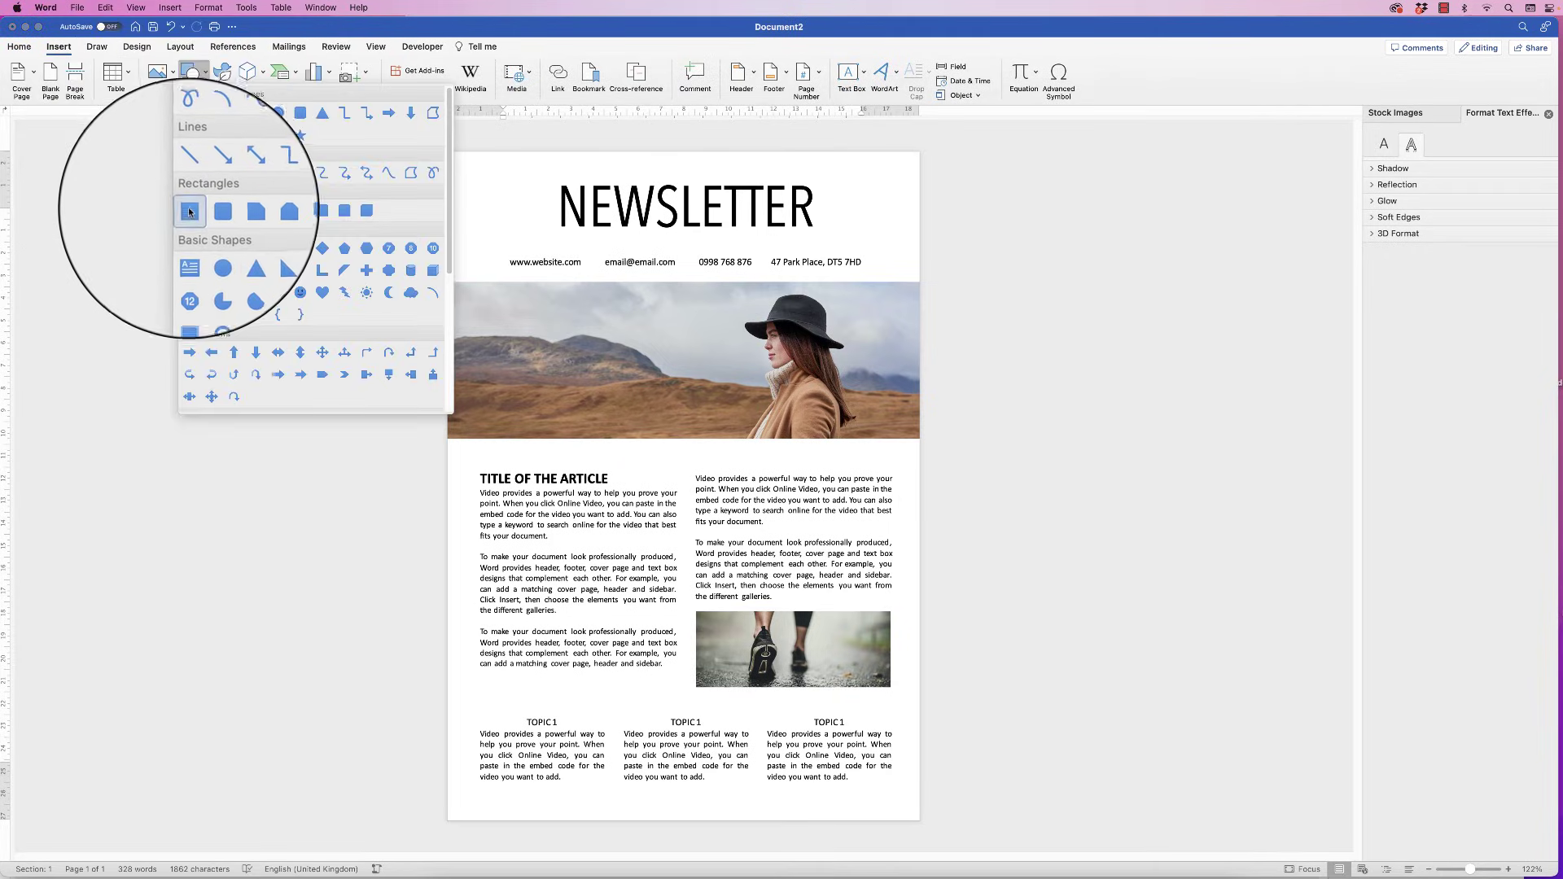
click(290, 219)
drag(457, 164, 920, 282)
drag(733, 264, 786, 236)
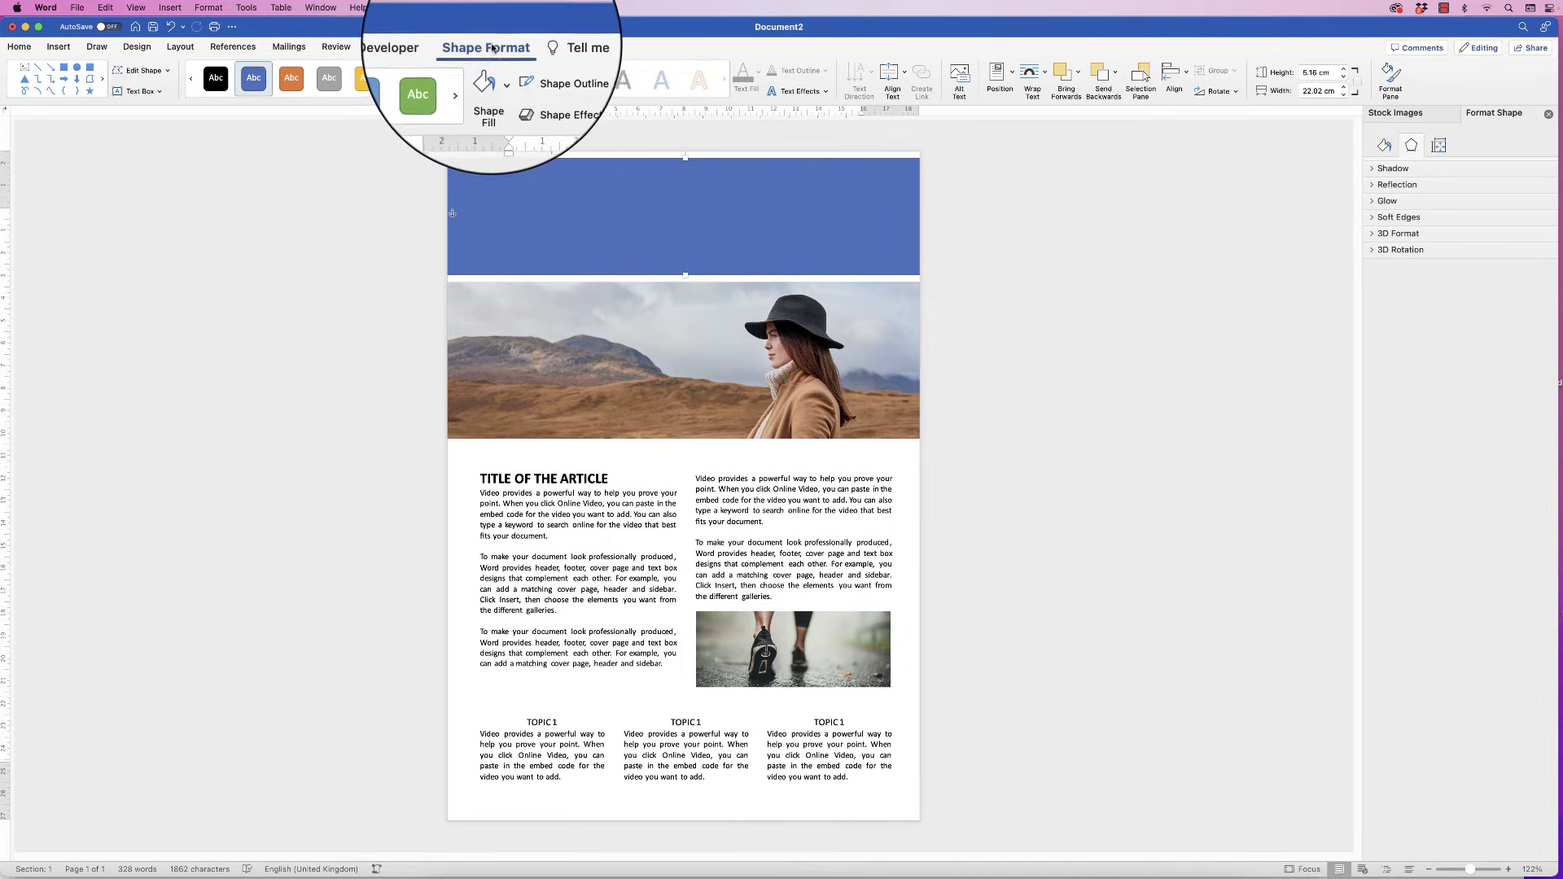
click(1114, 75)
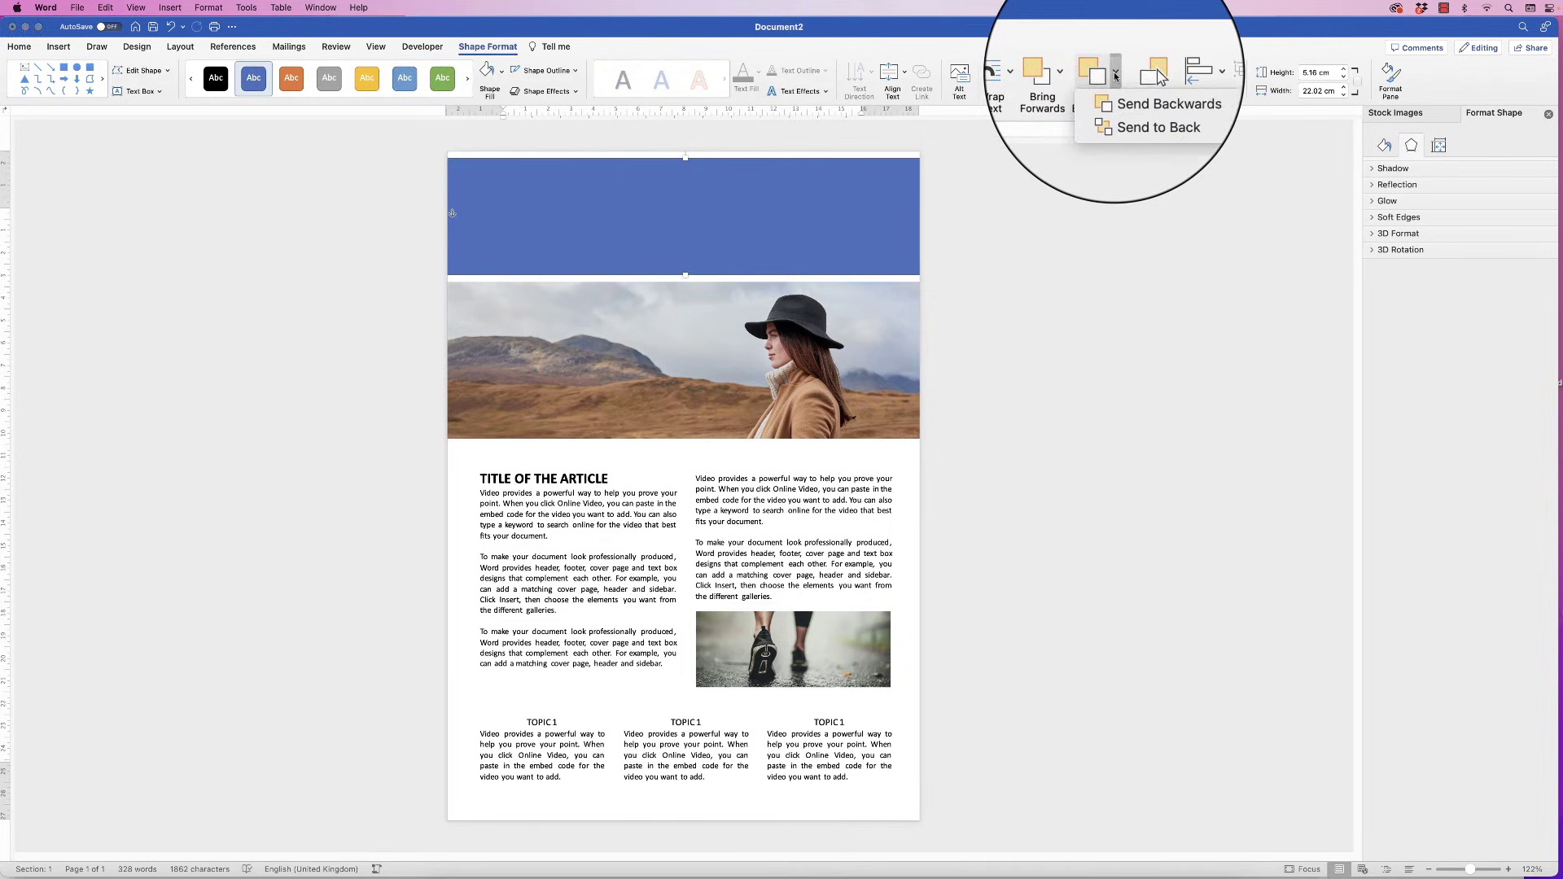
click(1120, 115)
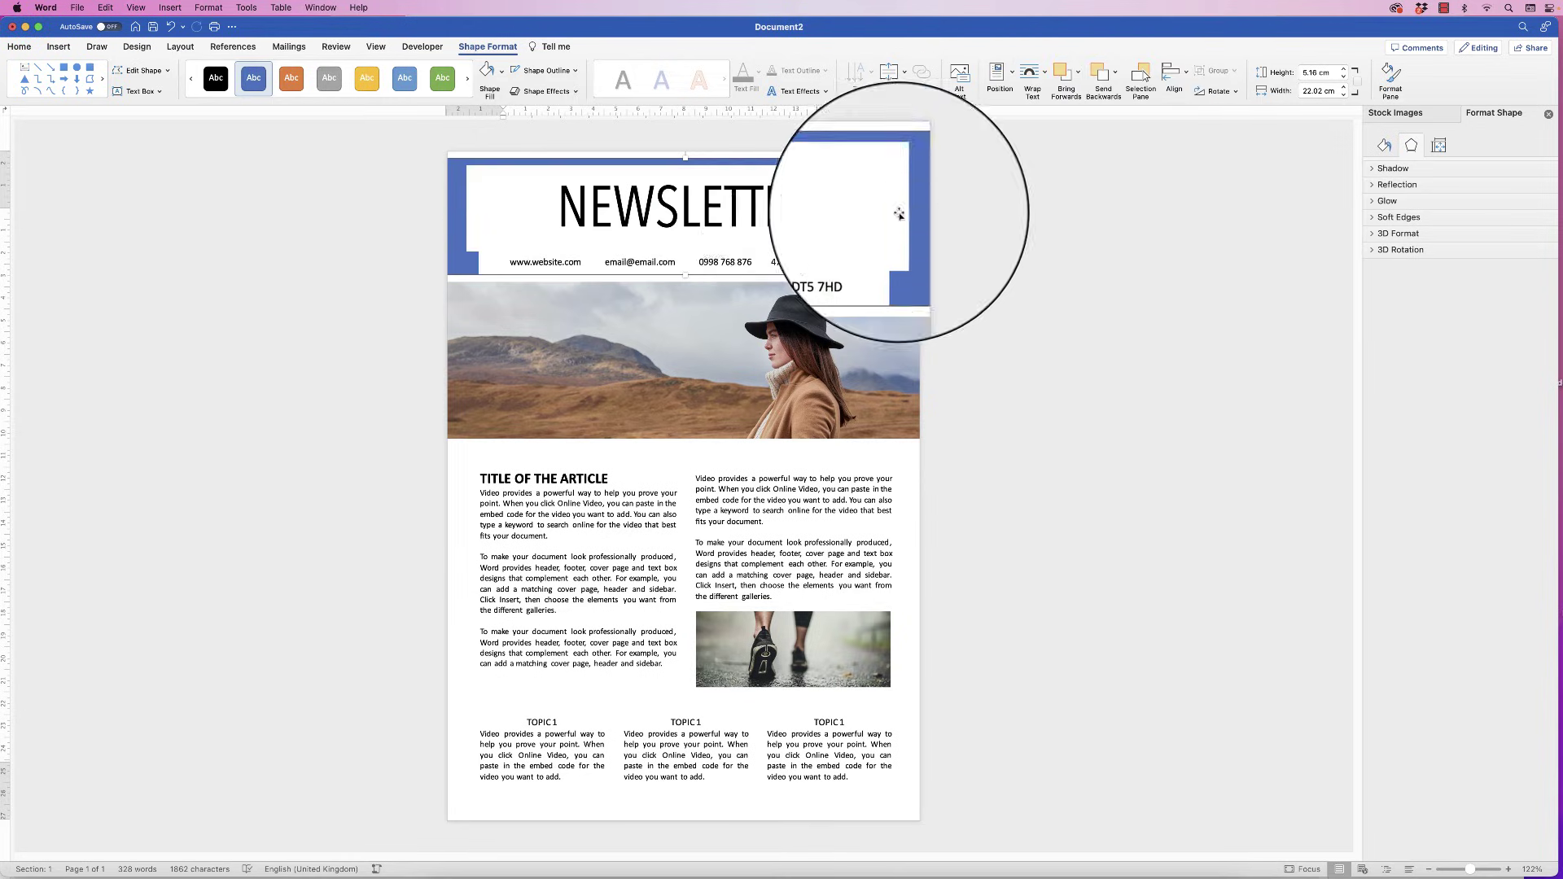
- Remove the white fill from the contact and NEWSLETTER text boxes
click(545, 208)
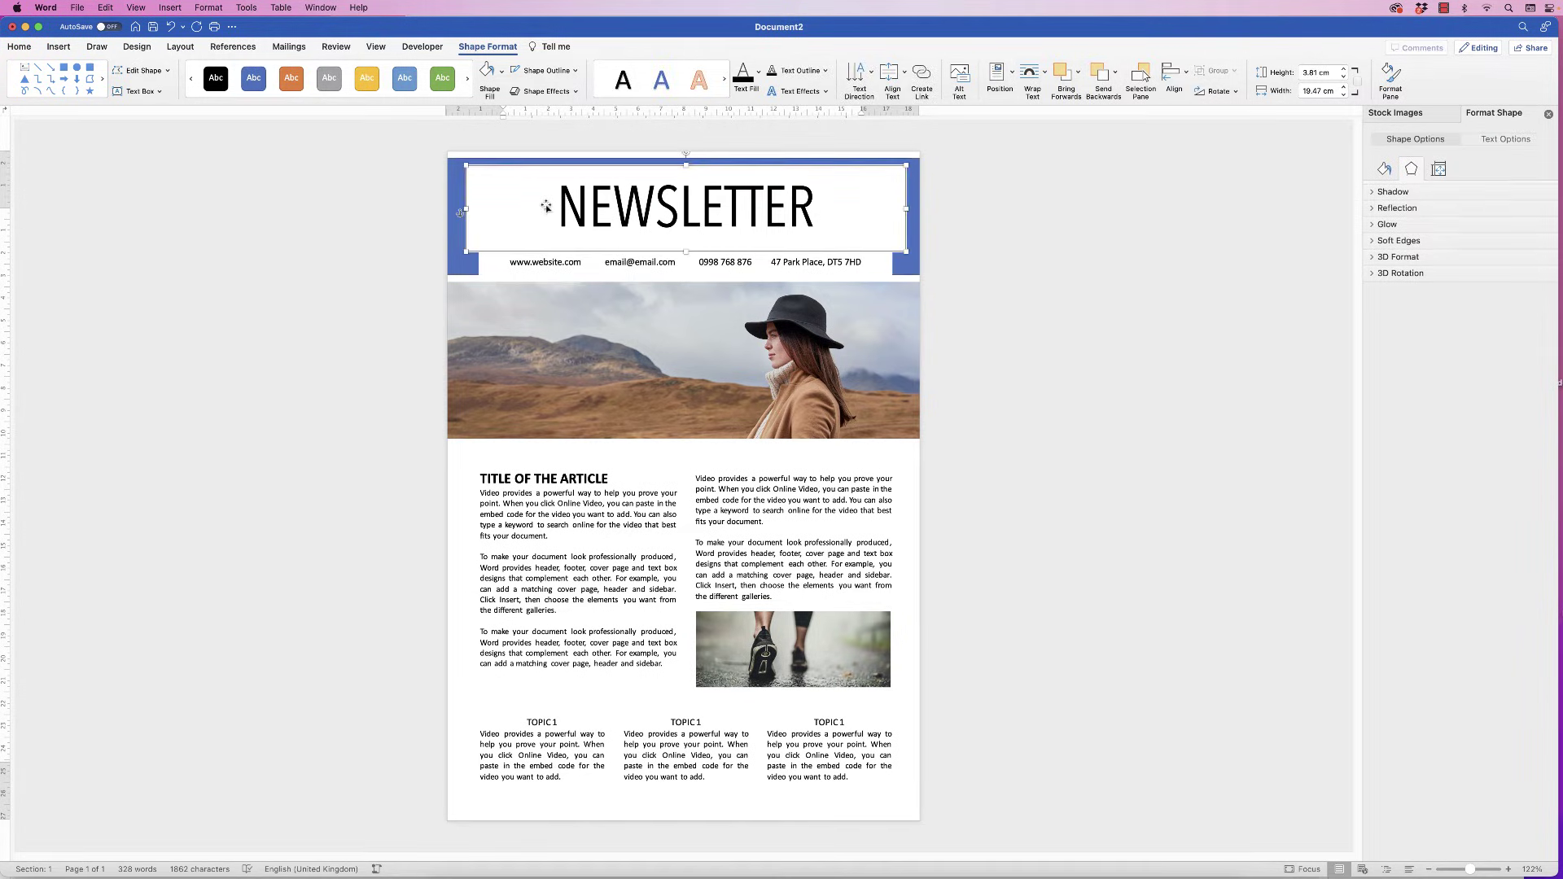
click(548, 263)
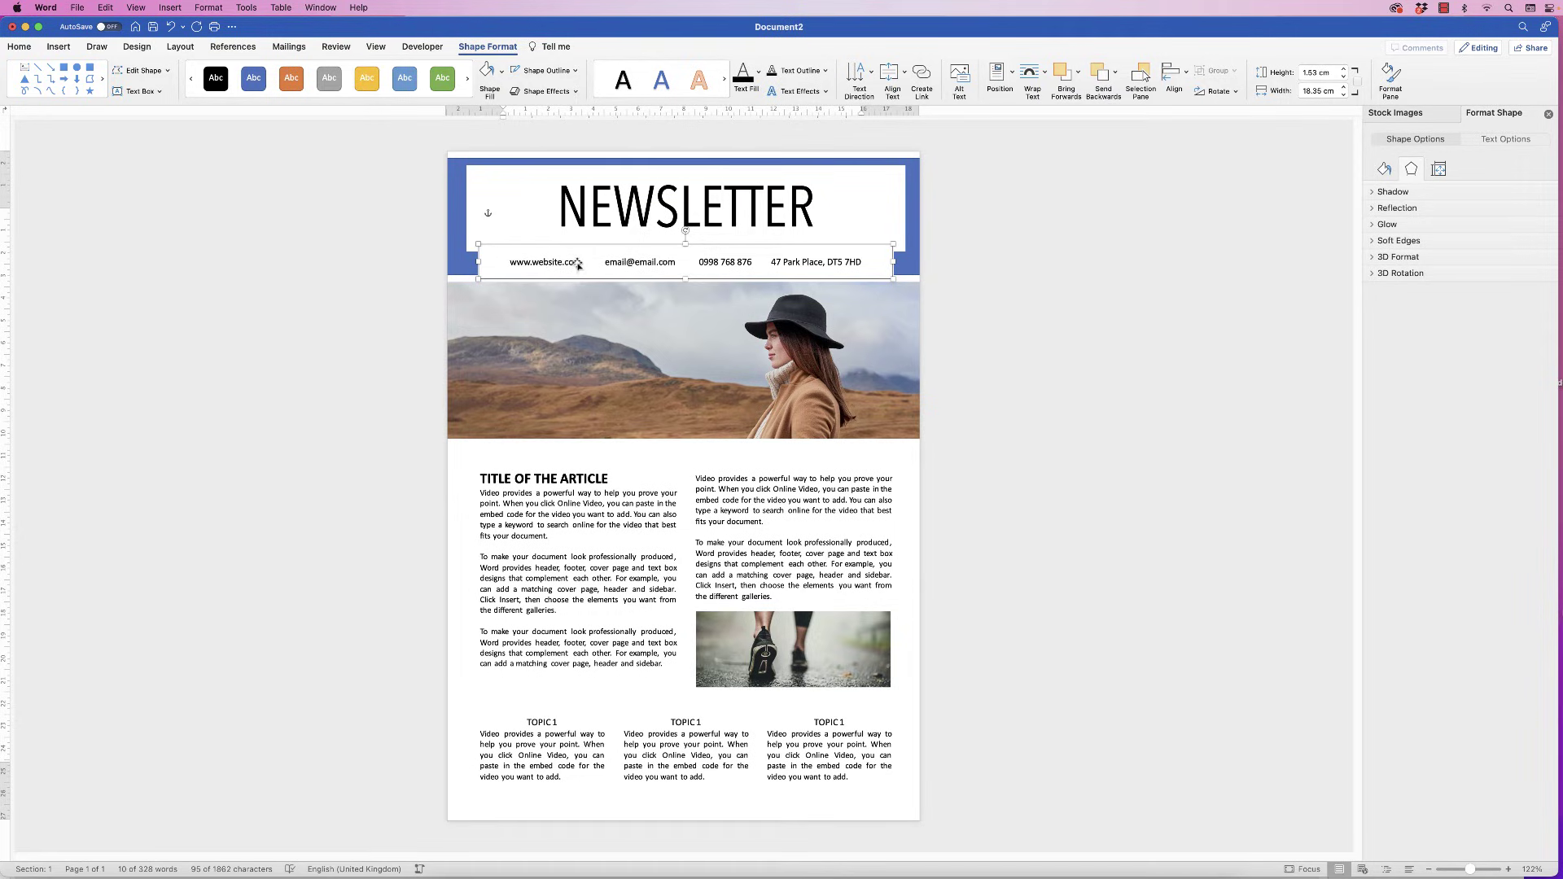
click(499, 82)
click(492, 99)
click(518, 189)
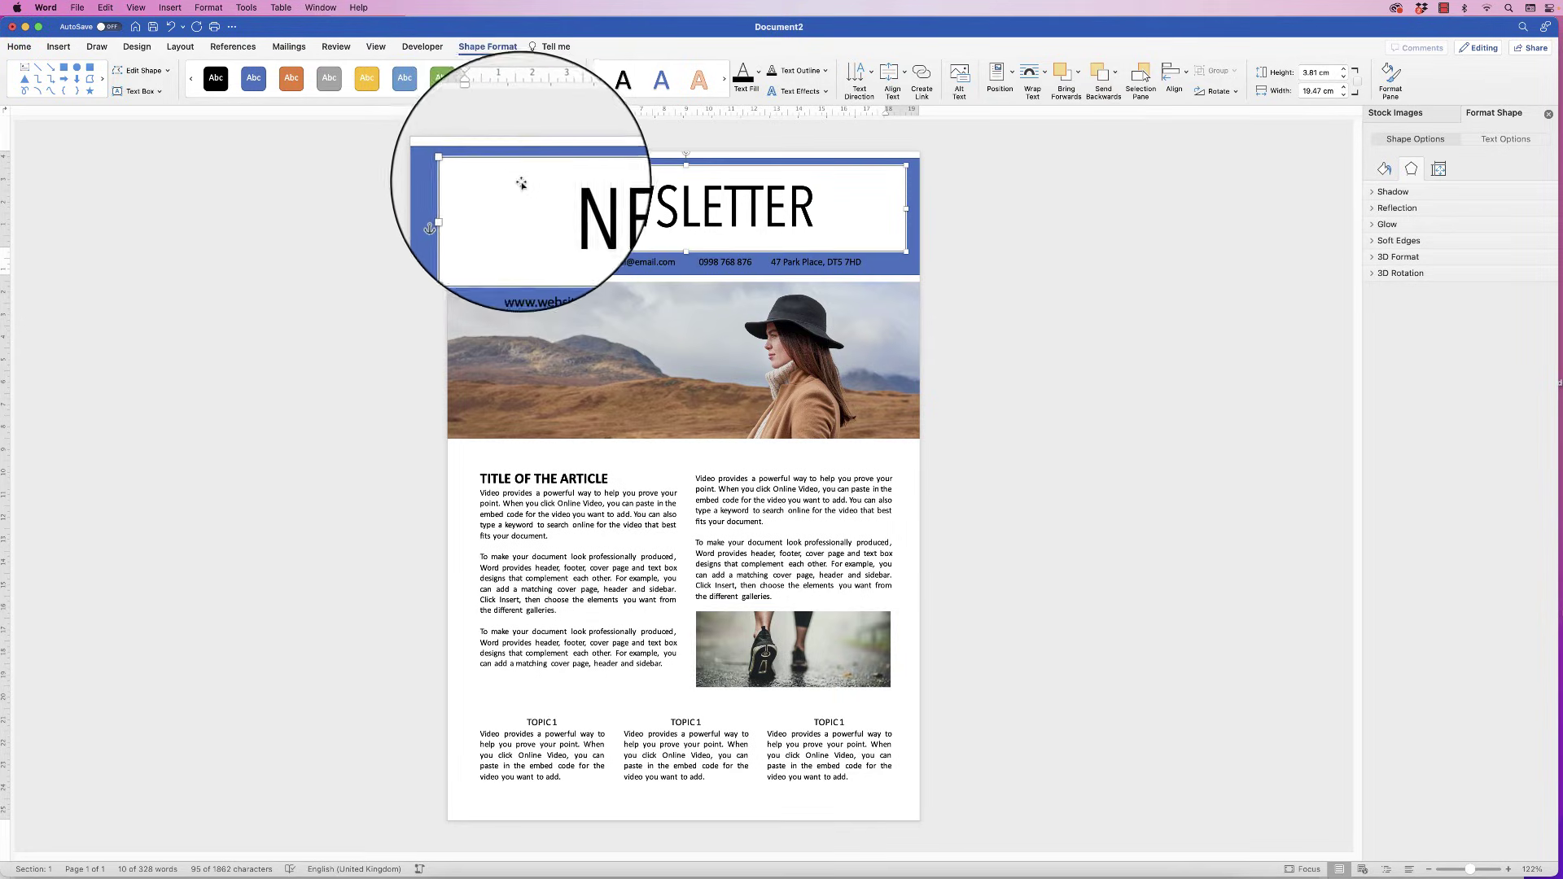
click(499, 82)
click(493, 99)
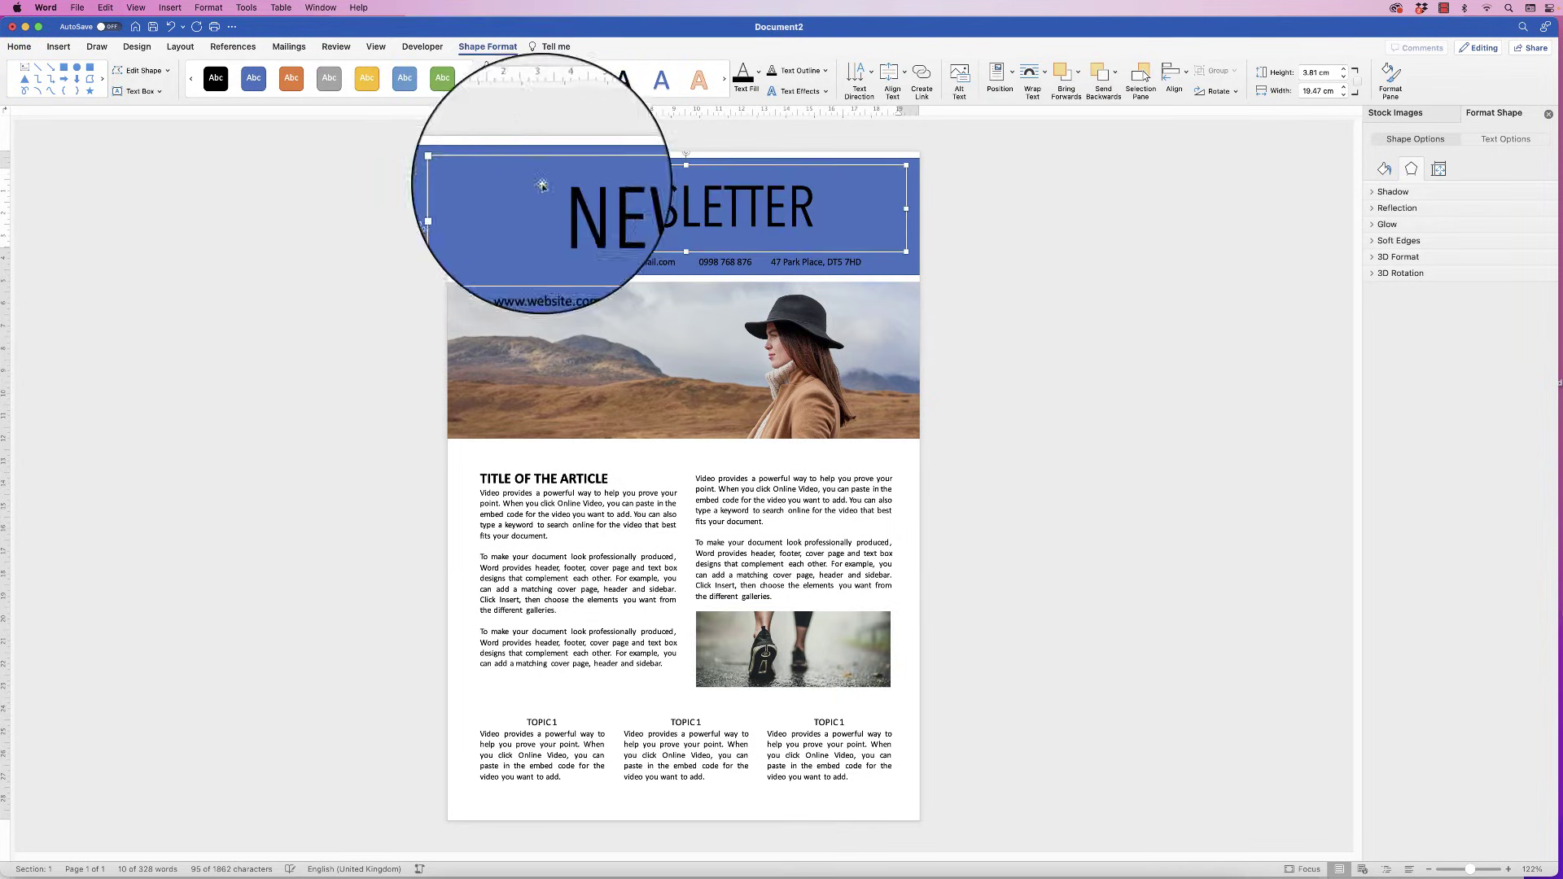
- Shorten the blue band to 3.81 cm tall and select it together with the title
click(453, 213)
drag(686, 274, 685, 244)
click(717, 172)
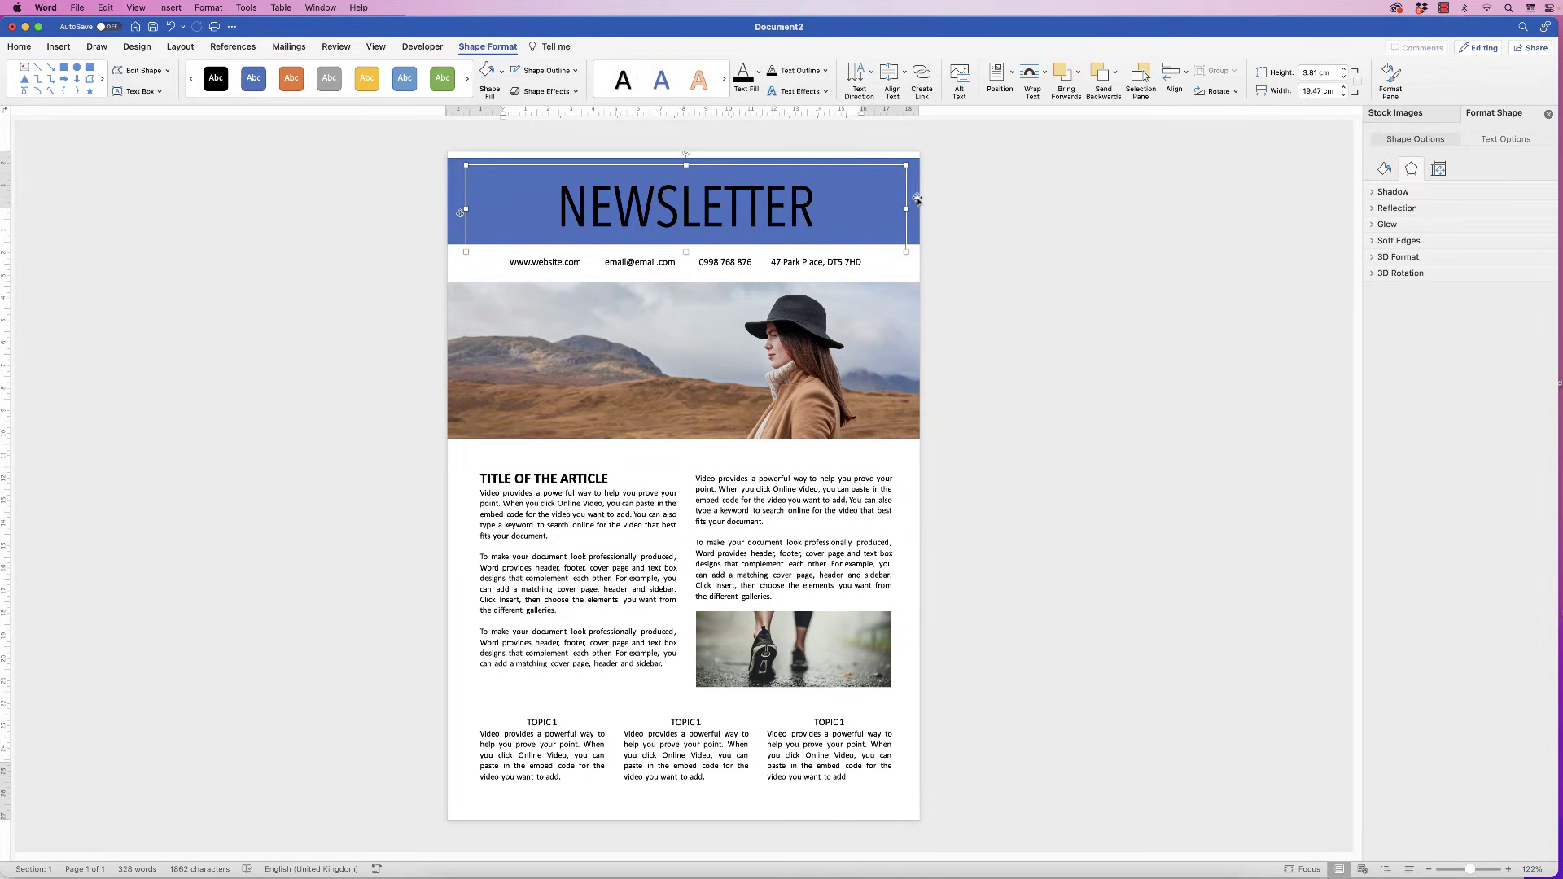
shift+click(917, 199)
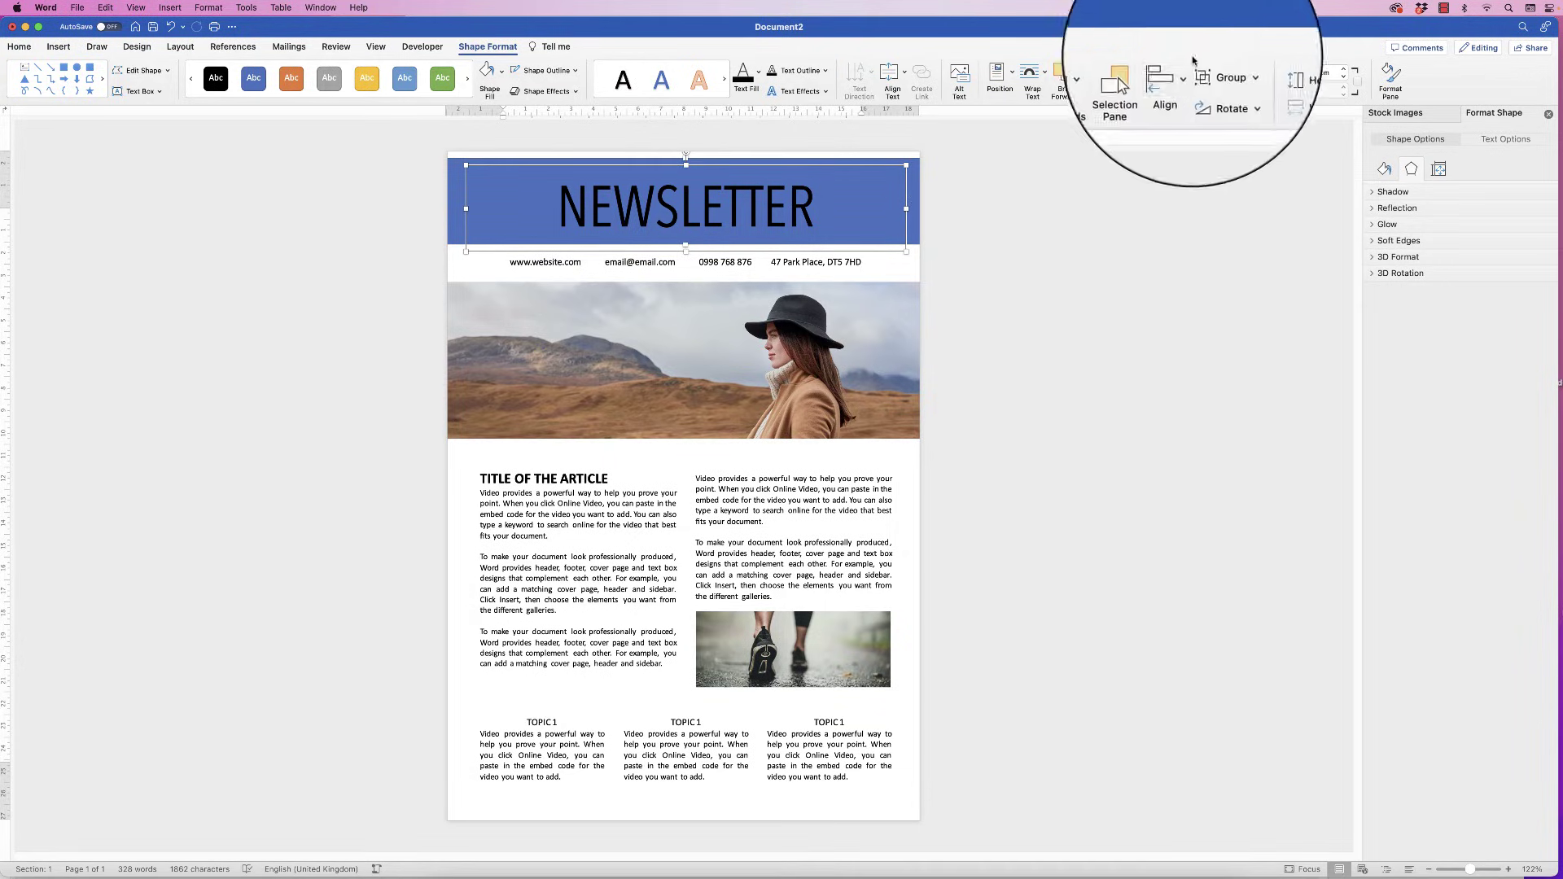
- Align the NEWSLETTER title box to the middle of the header band, then check its fit
click(1174, 77)
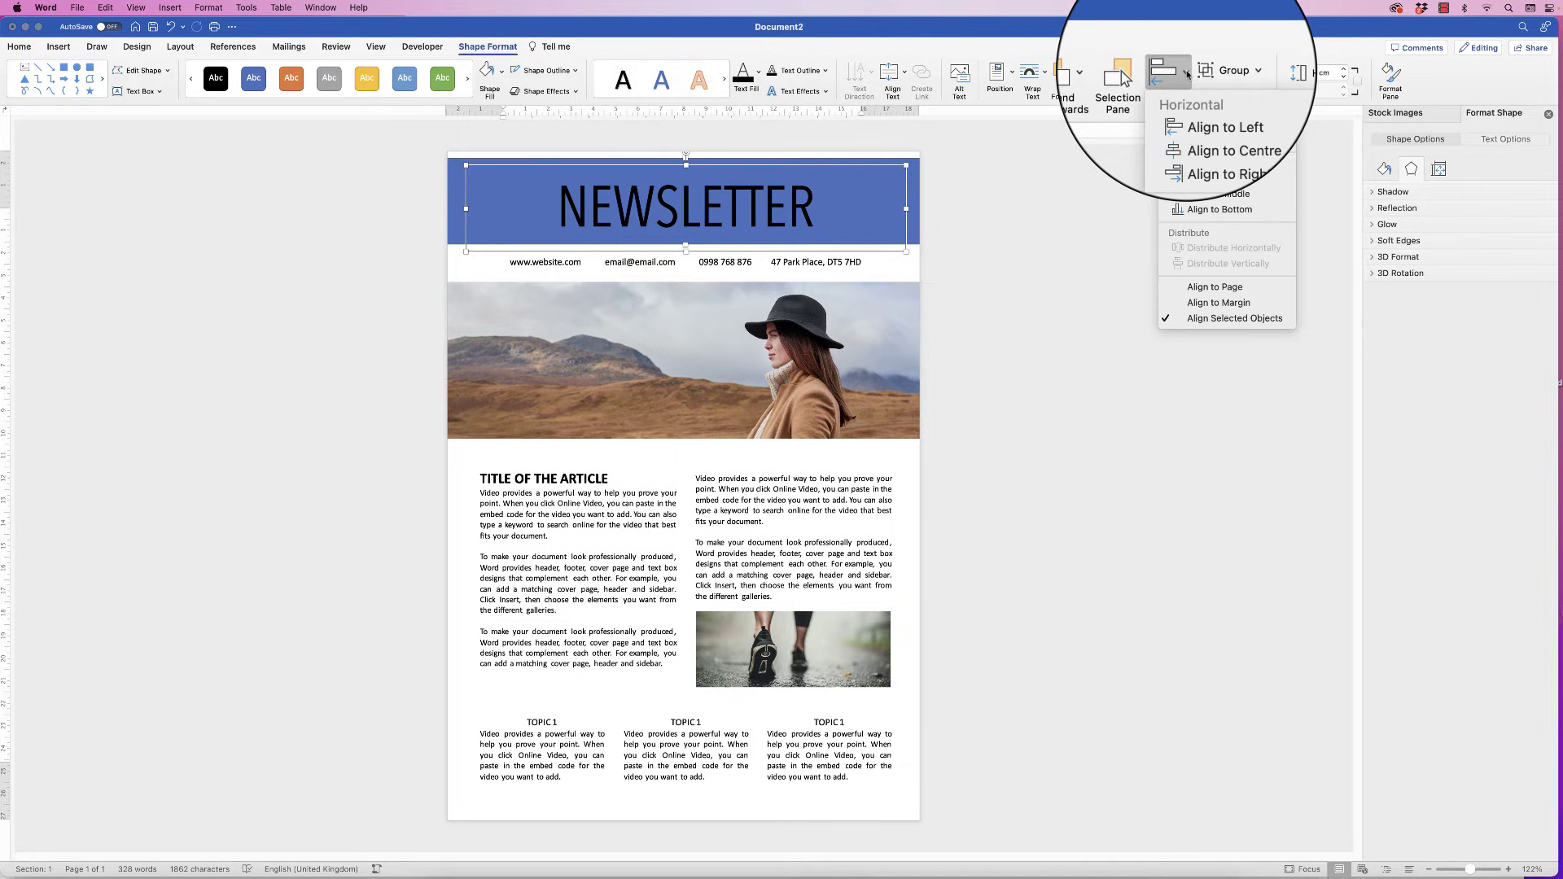
click(1205, 206)
click(971, 271)
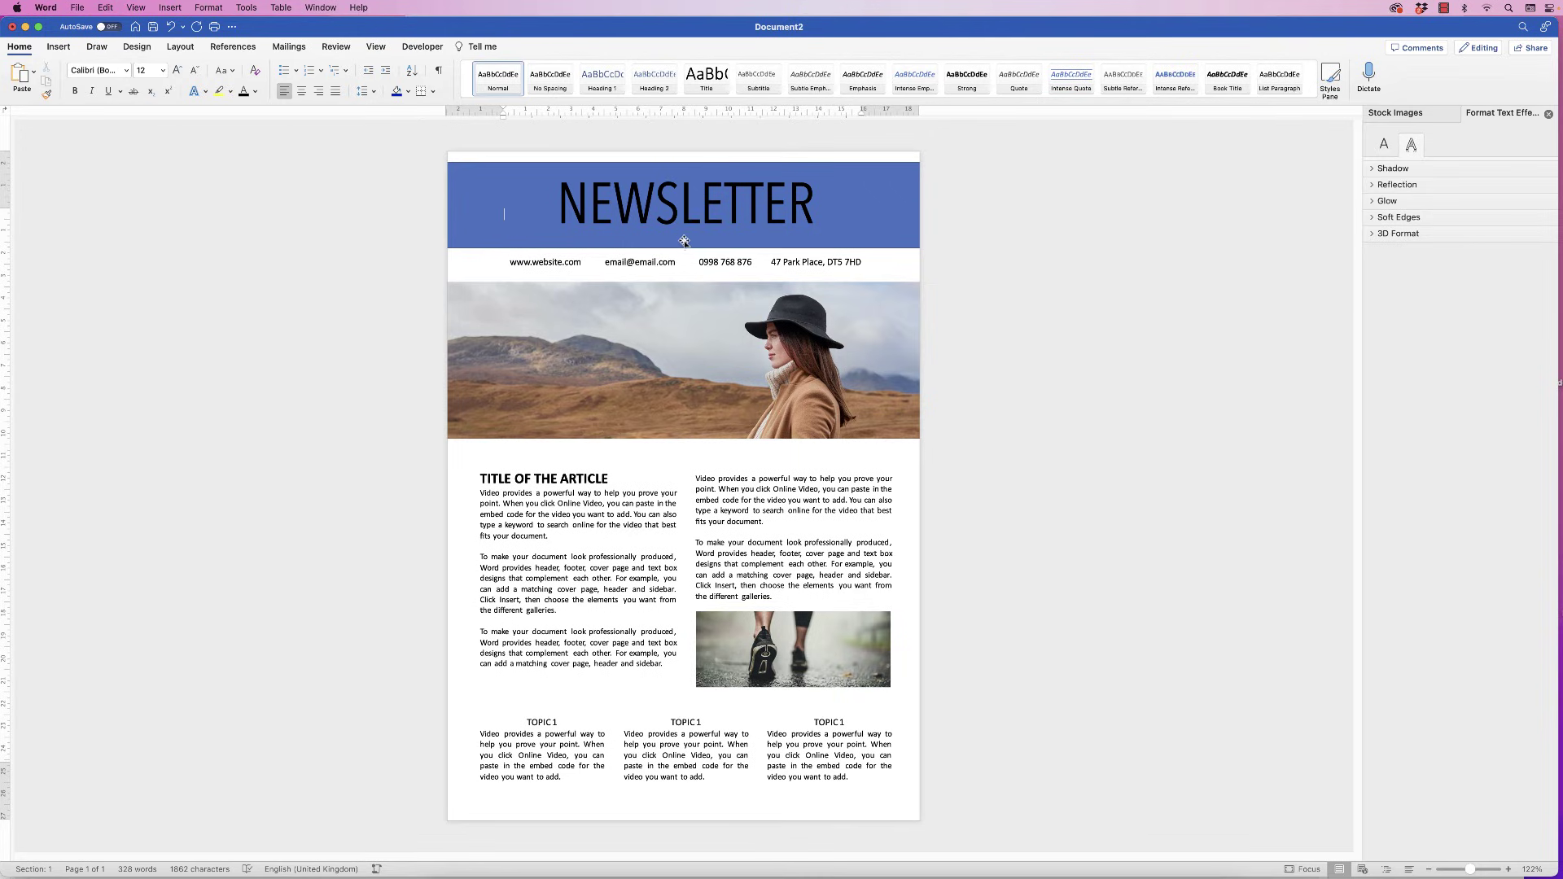
click(688, 207)
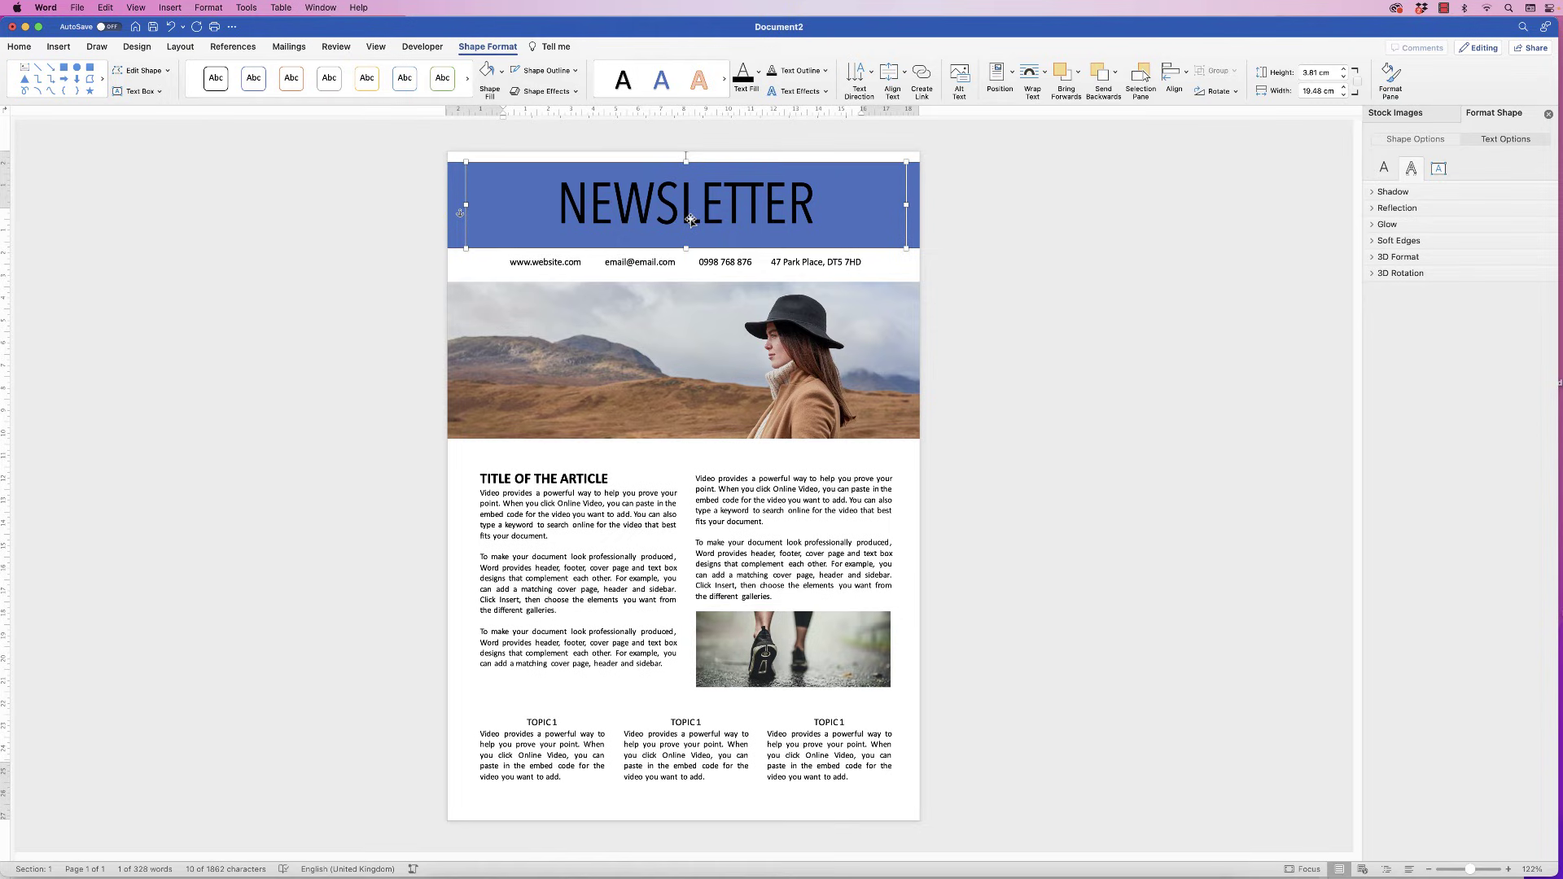
click(875, 262)
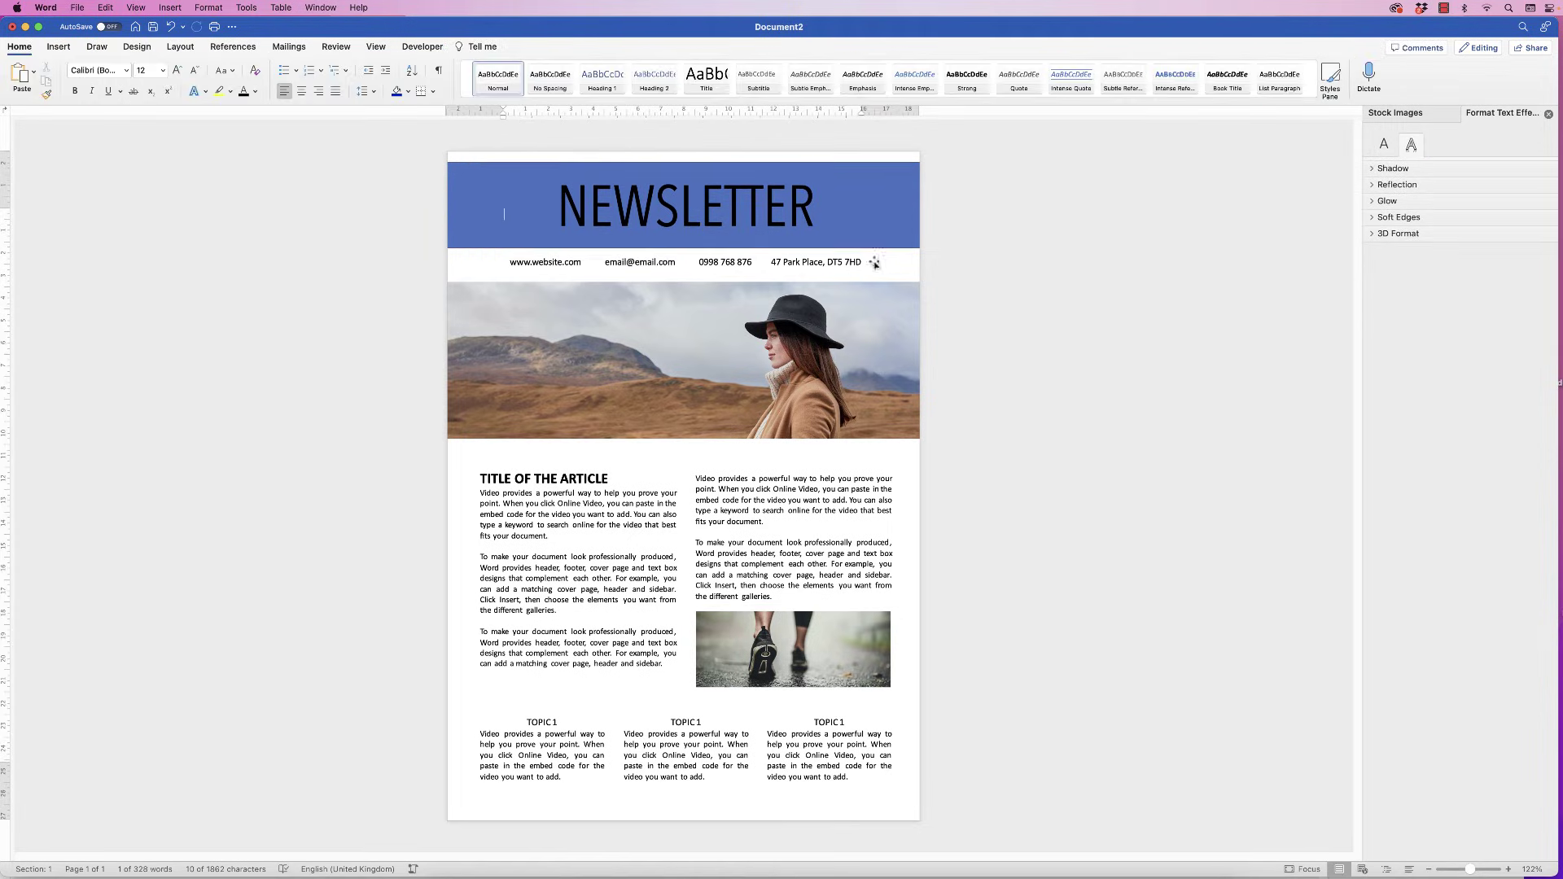
- Remove the outline from the blue header band
click(462, 169)
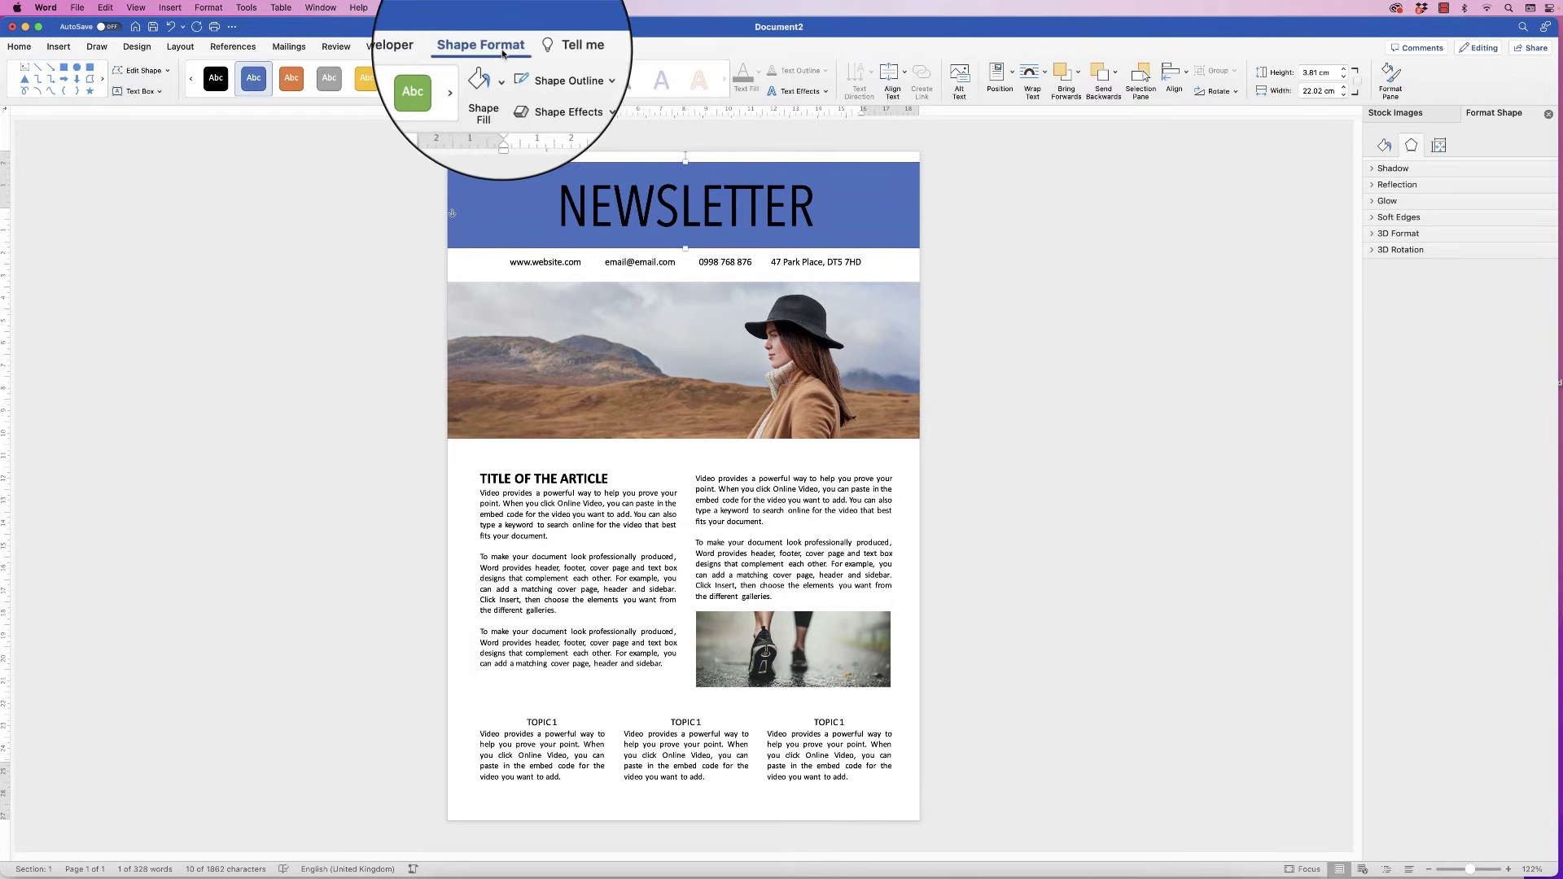
click(574, 72)
click(568, 99)
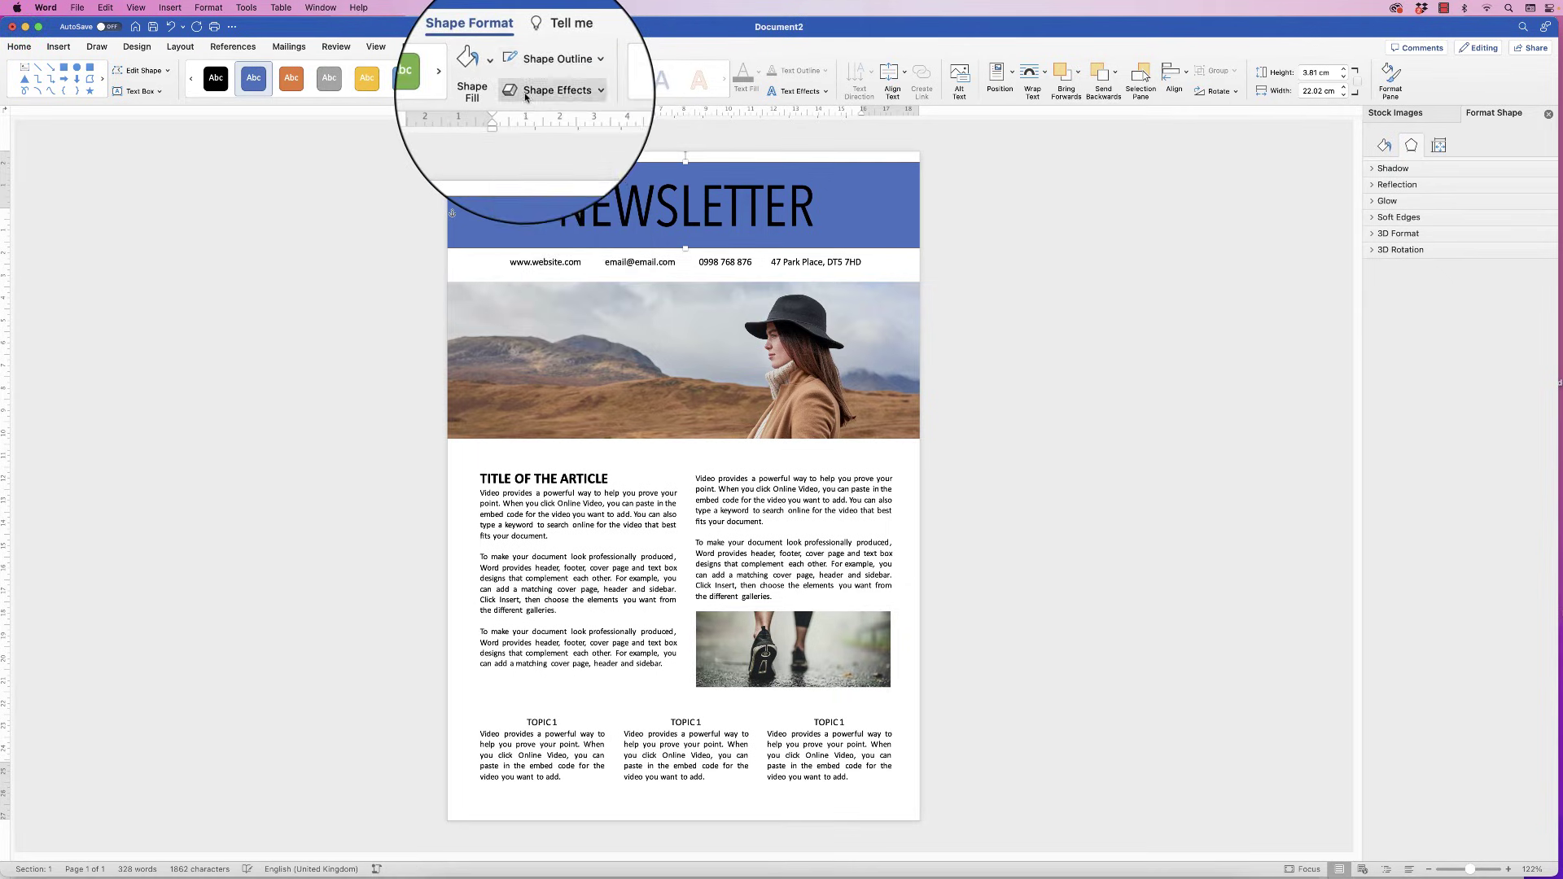
- Fill the header band with a lightened brown sampled from the photo's hills, then switch to mauve-brown
click(480, 69)
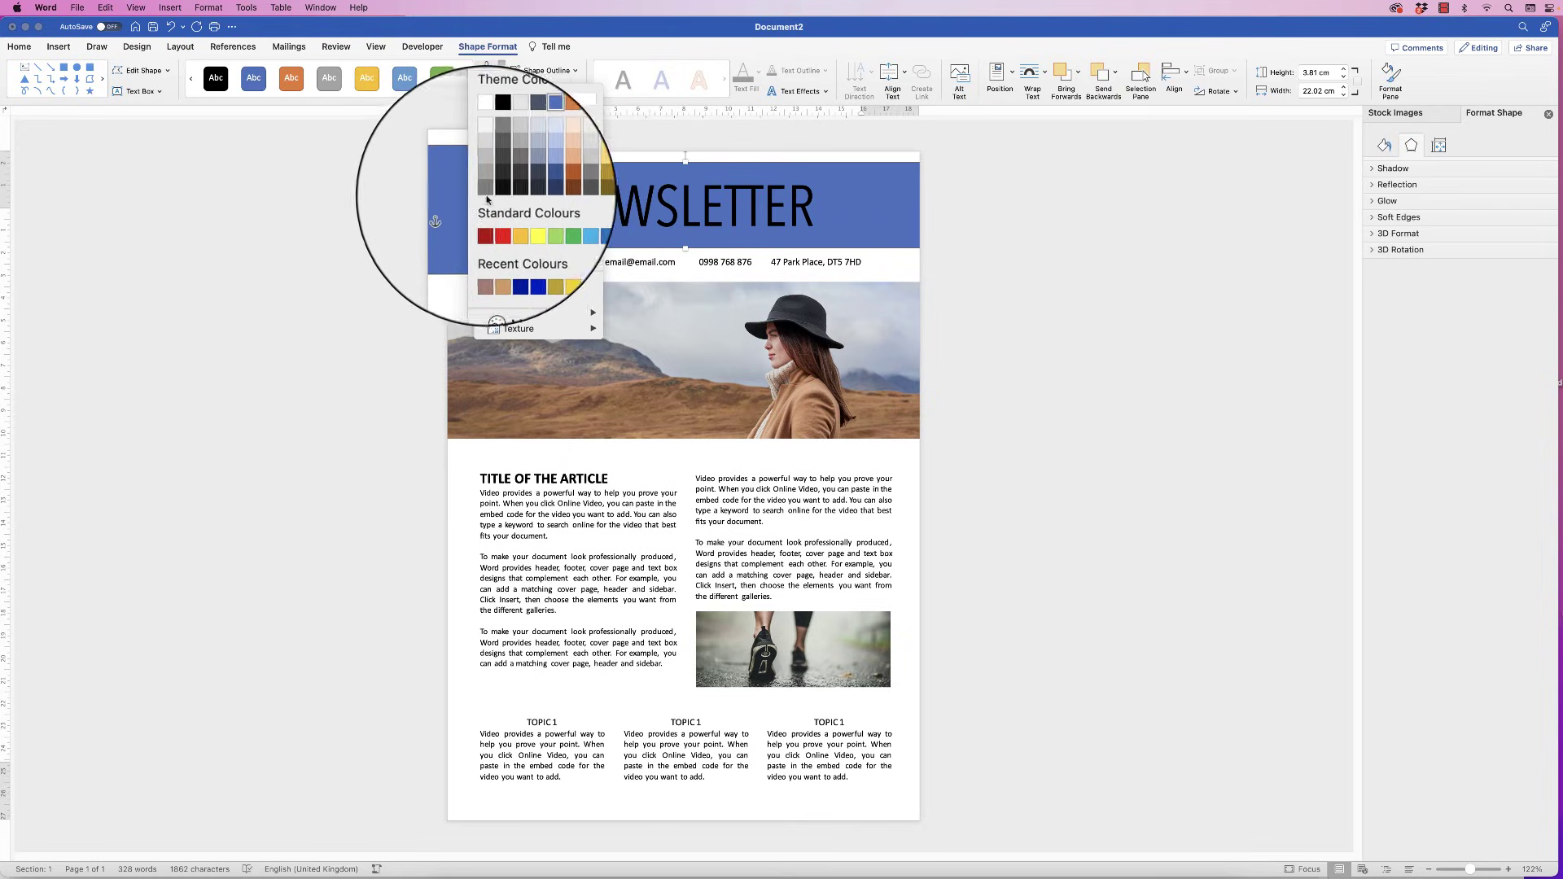
click(532, 288)
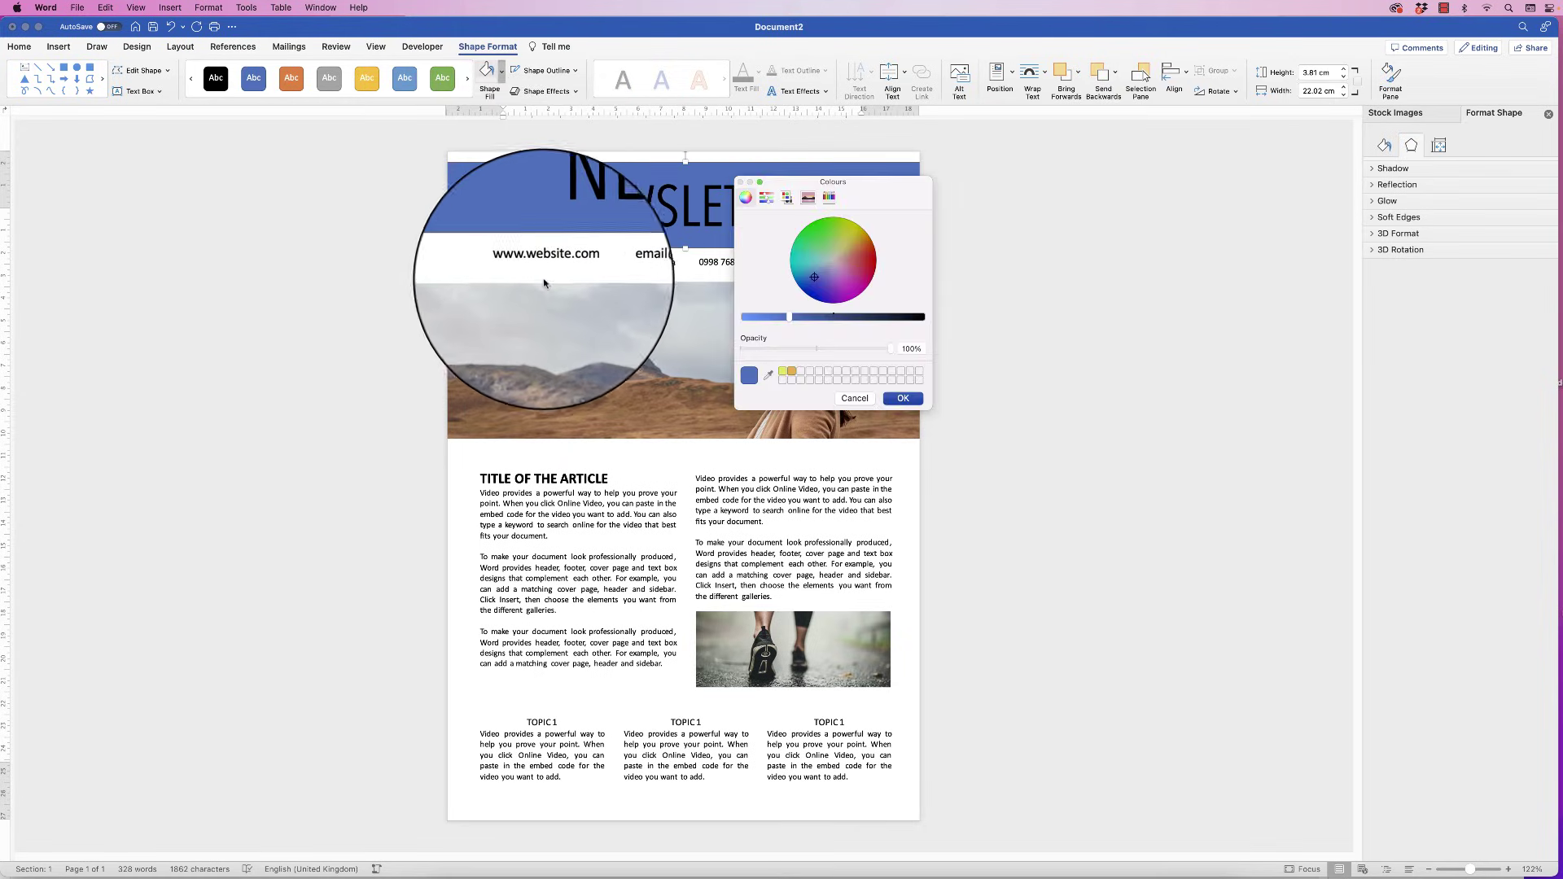
mouse_move(831, 286)
mouse_down()
mouse_move(814, 296)
mouse_move(845, 279)
mouse_up()
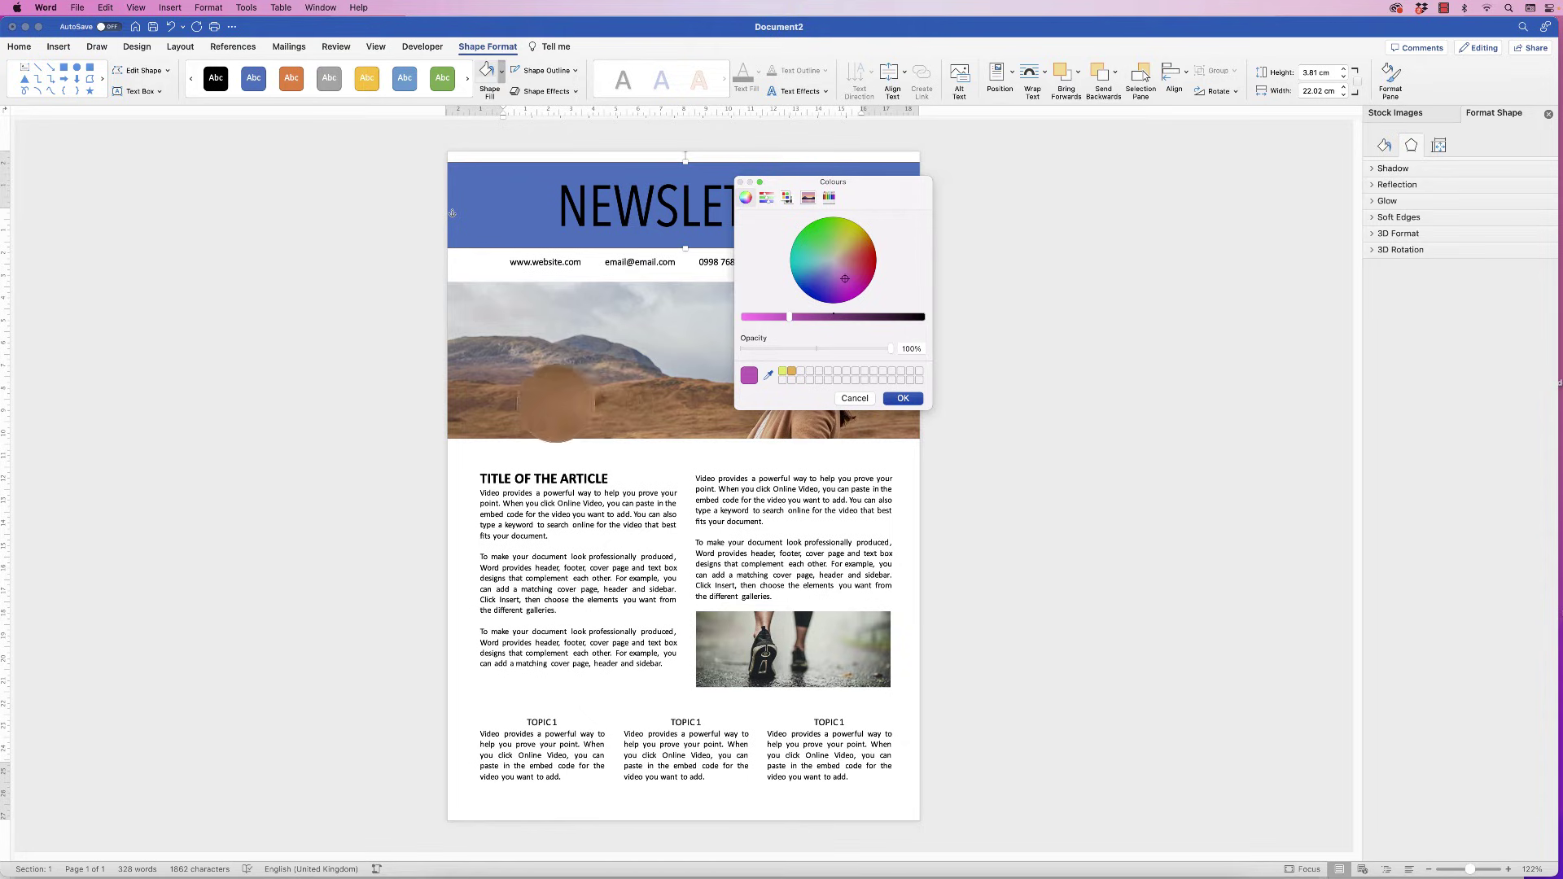
click(643, 388)
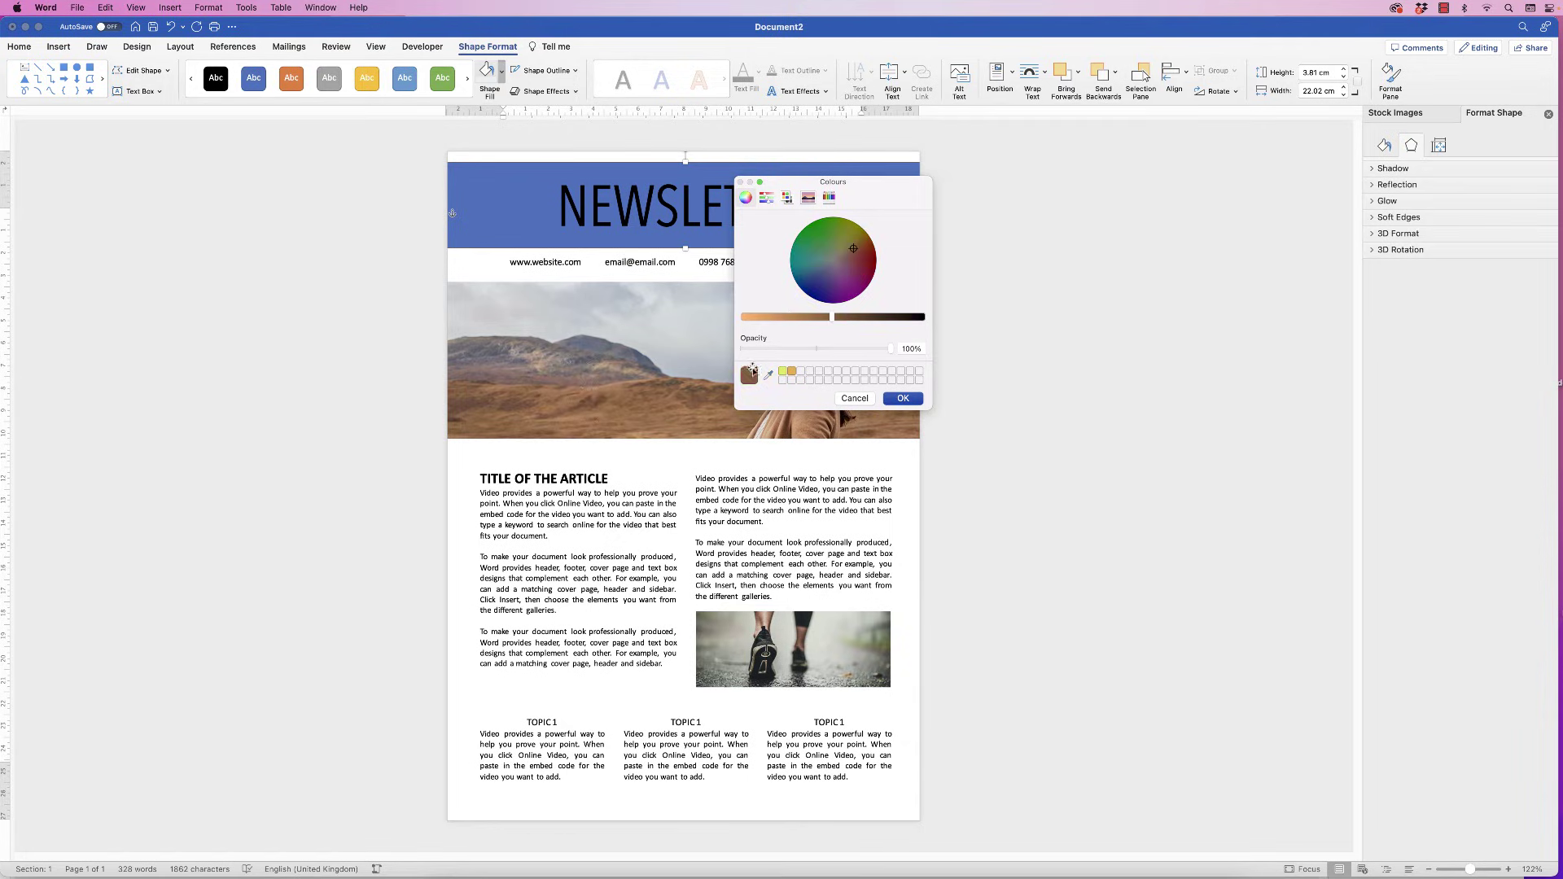
drag(831, 319, 797, 318)
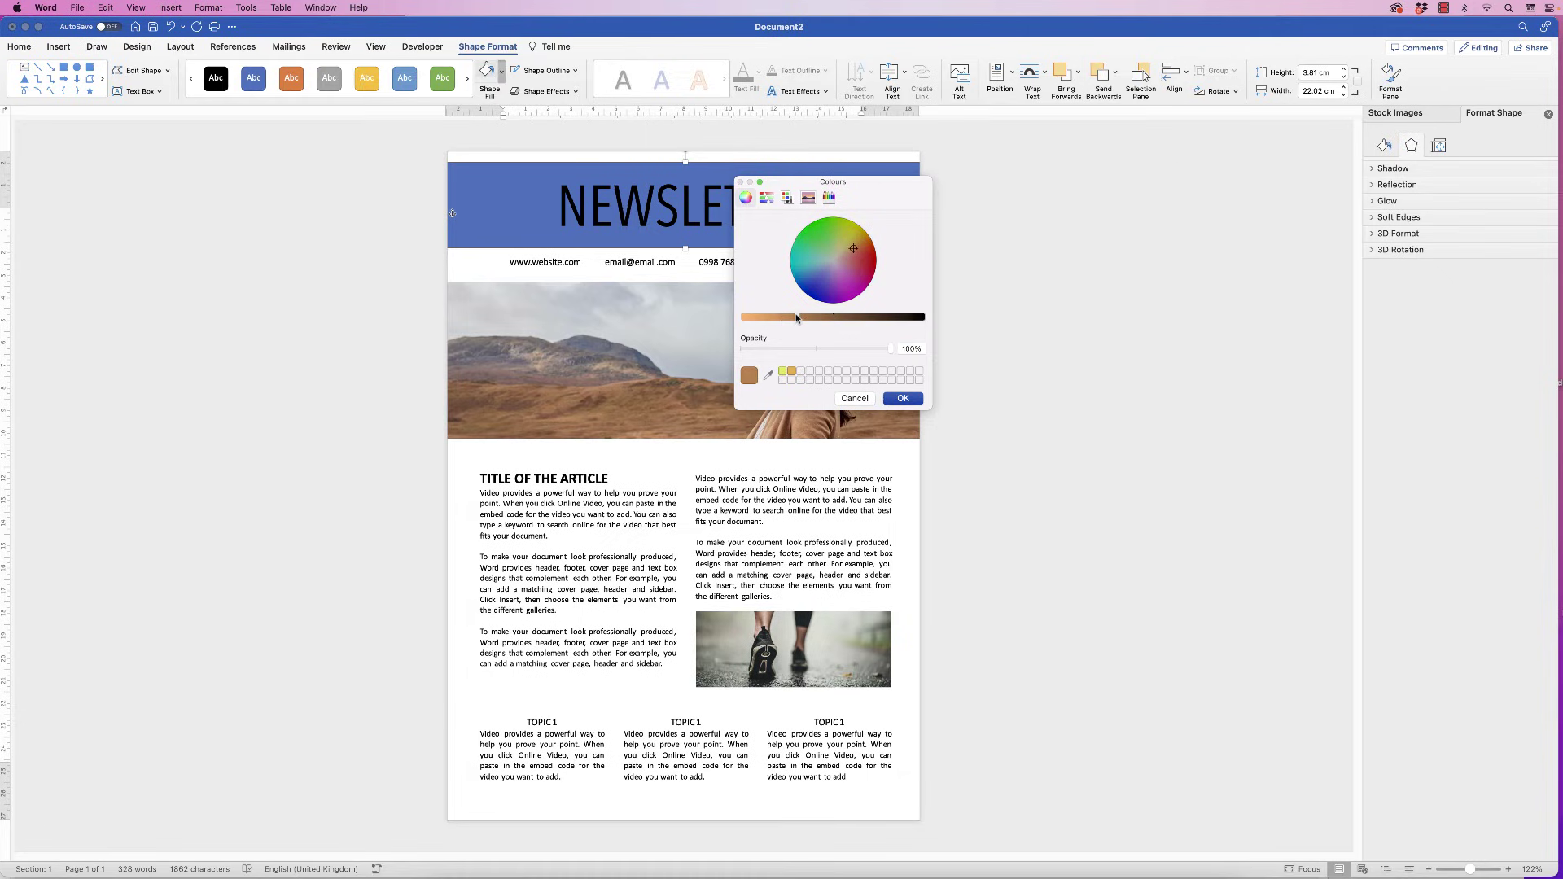
click(901, 398)
click(501, 71)
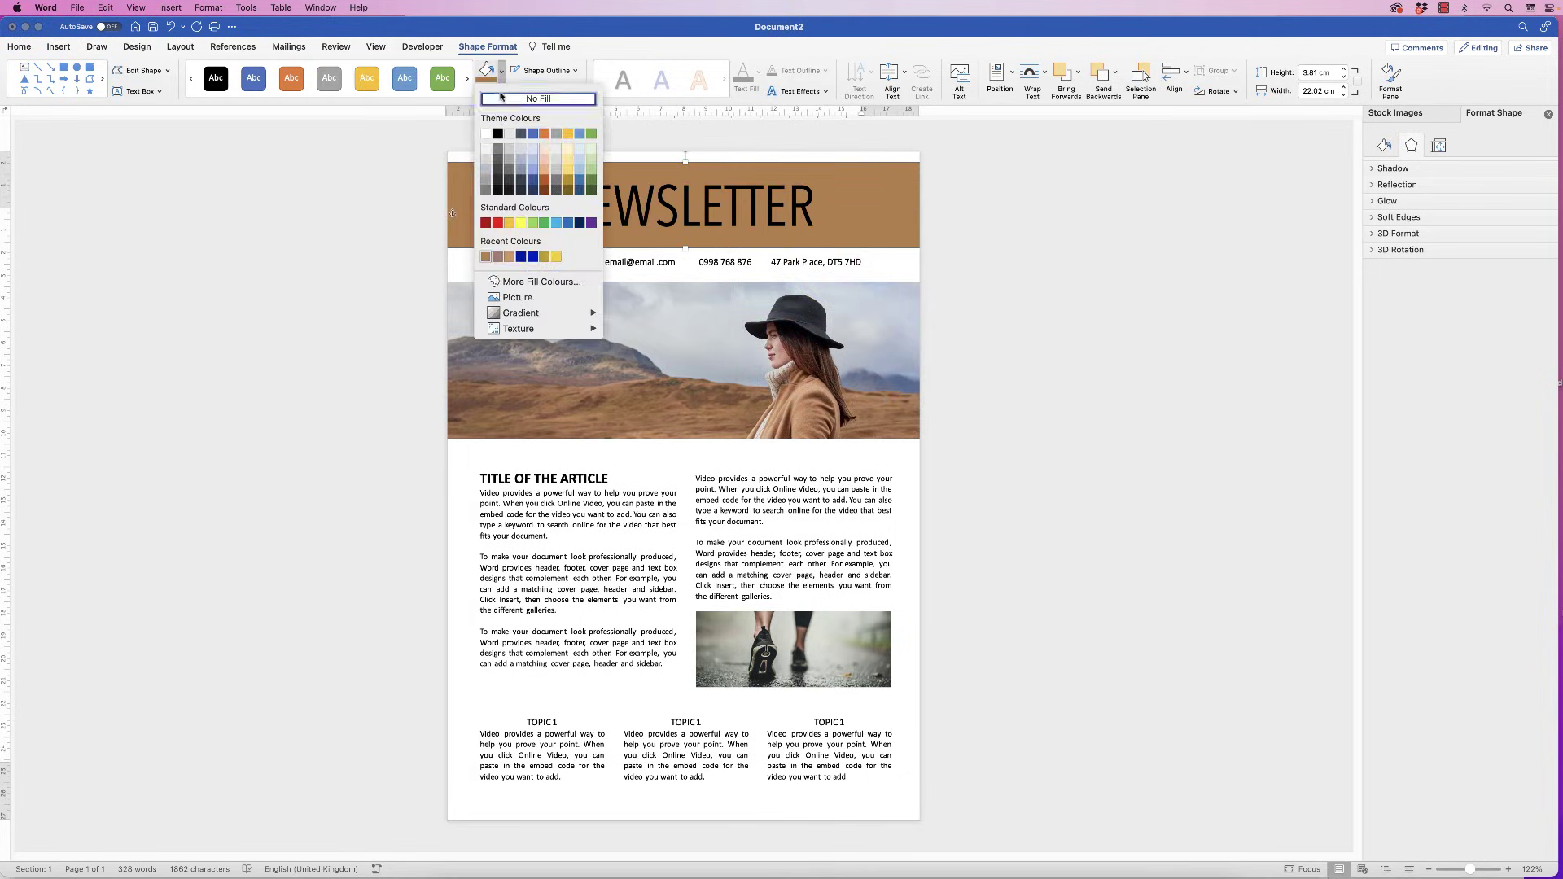
click(499, 257)
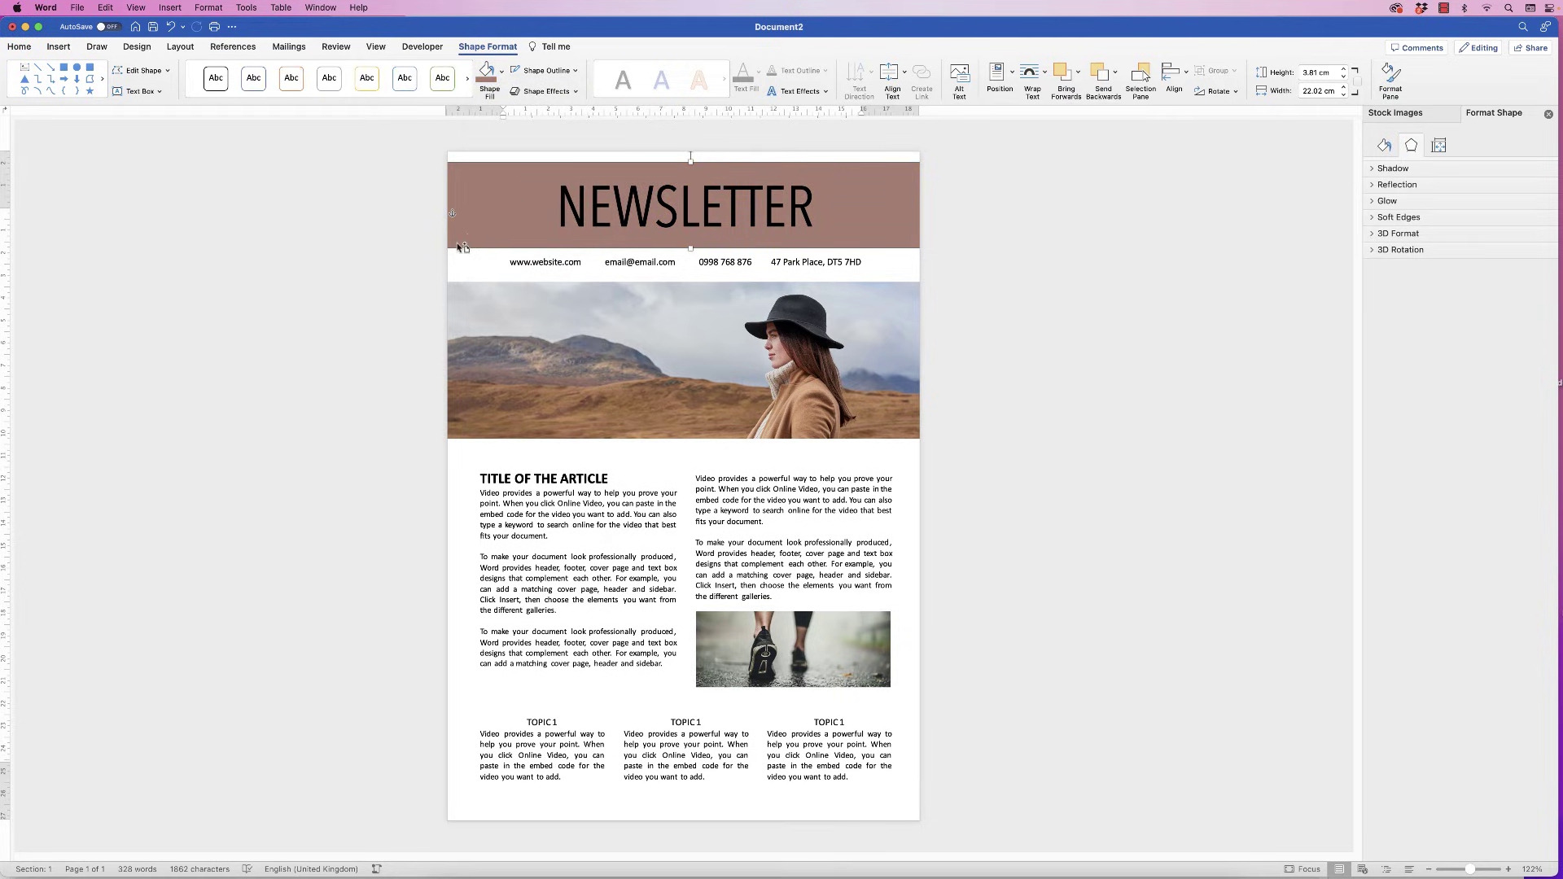
- Copy the header band to the page bottom, send it behind the topic columns, and centre it
drag(459, 238, 672, 717)
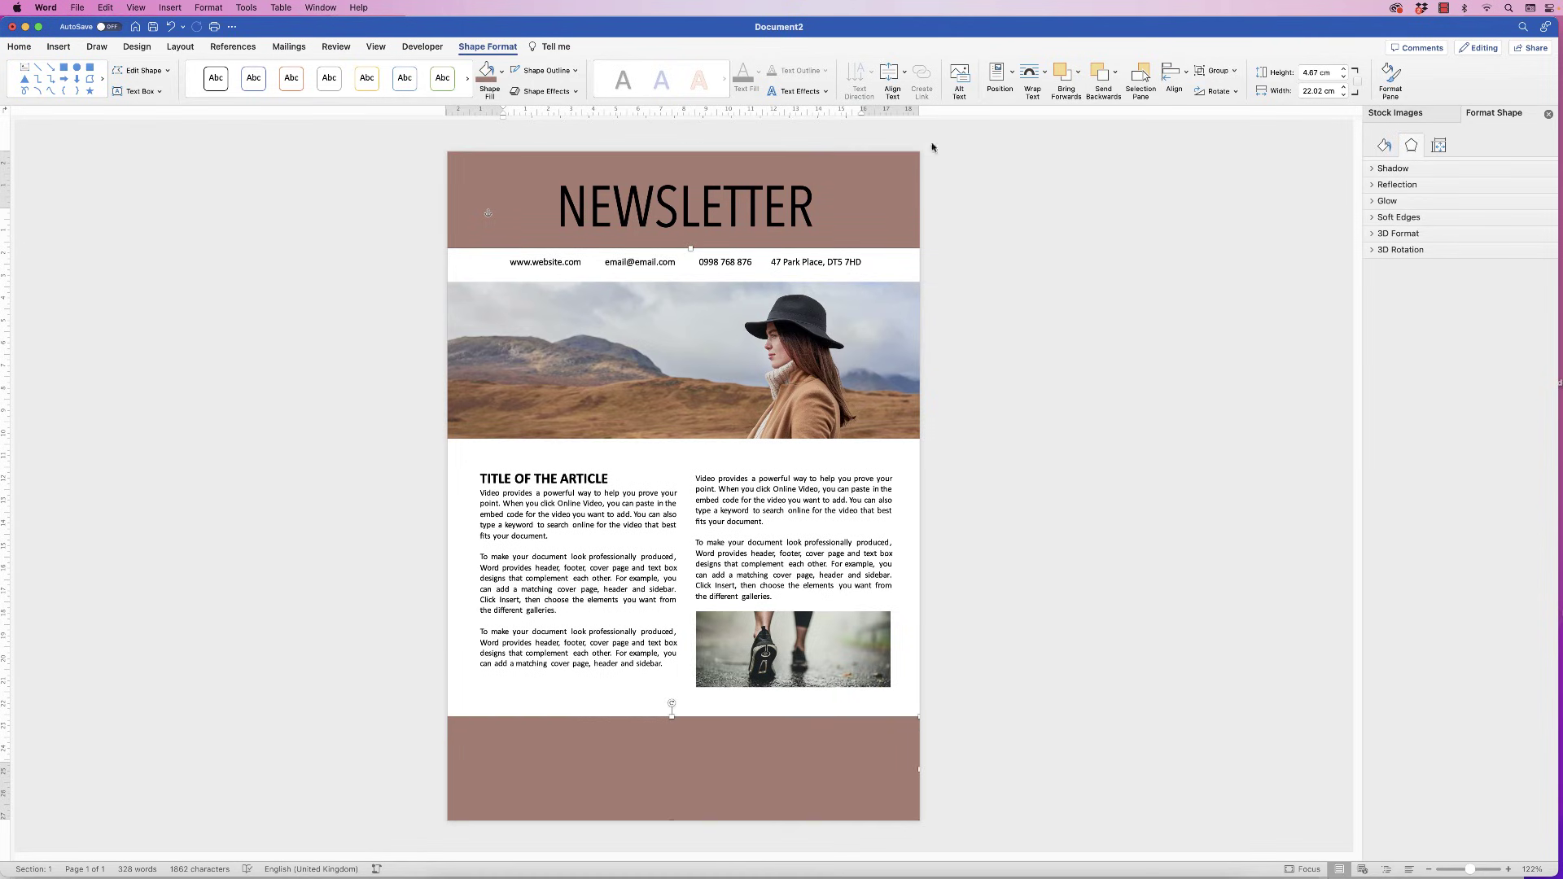
click(1115, 74)
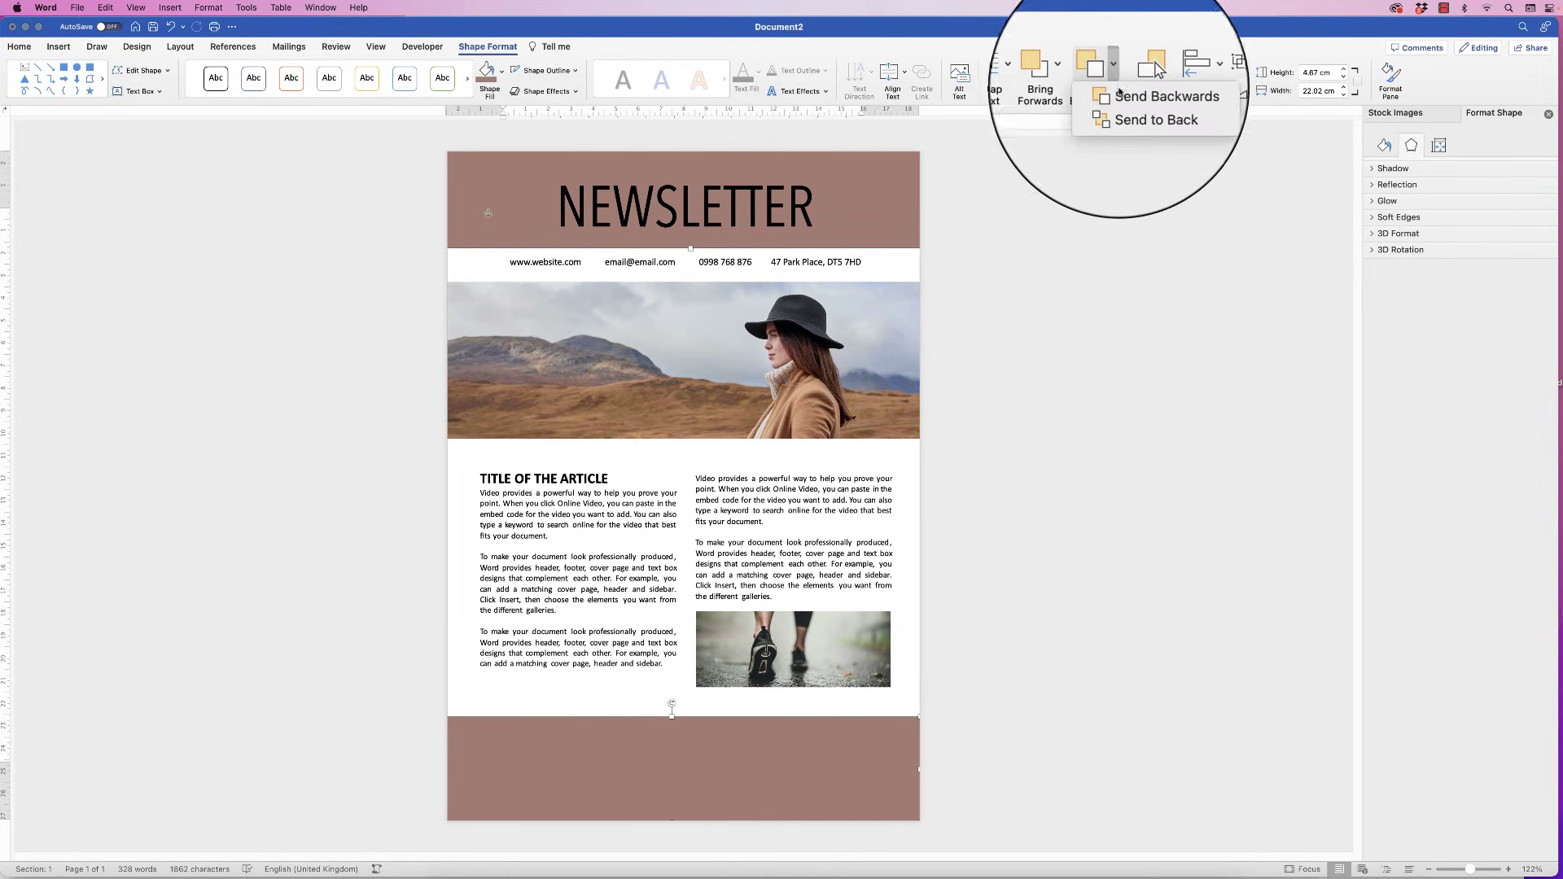
click(1143, 119)
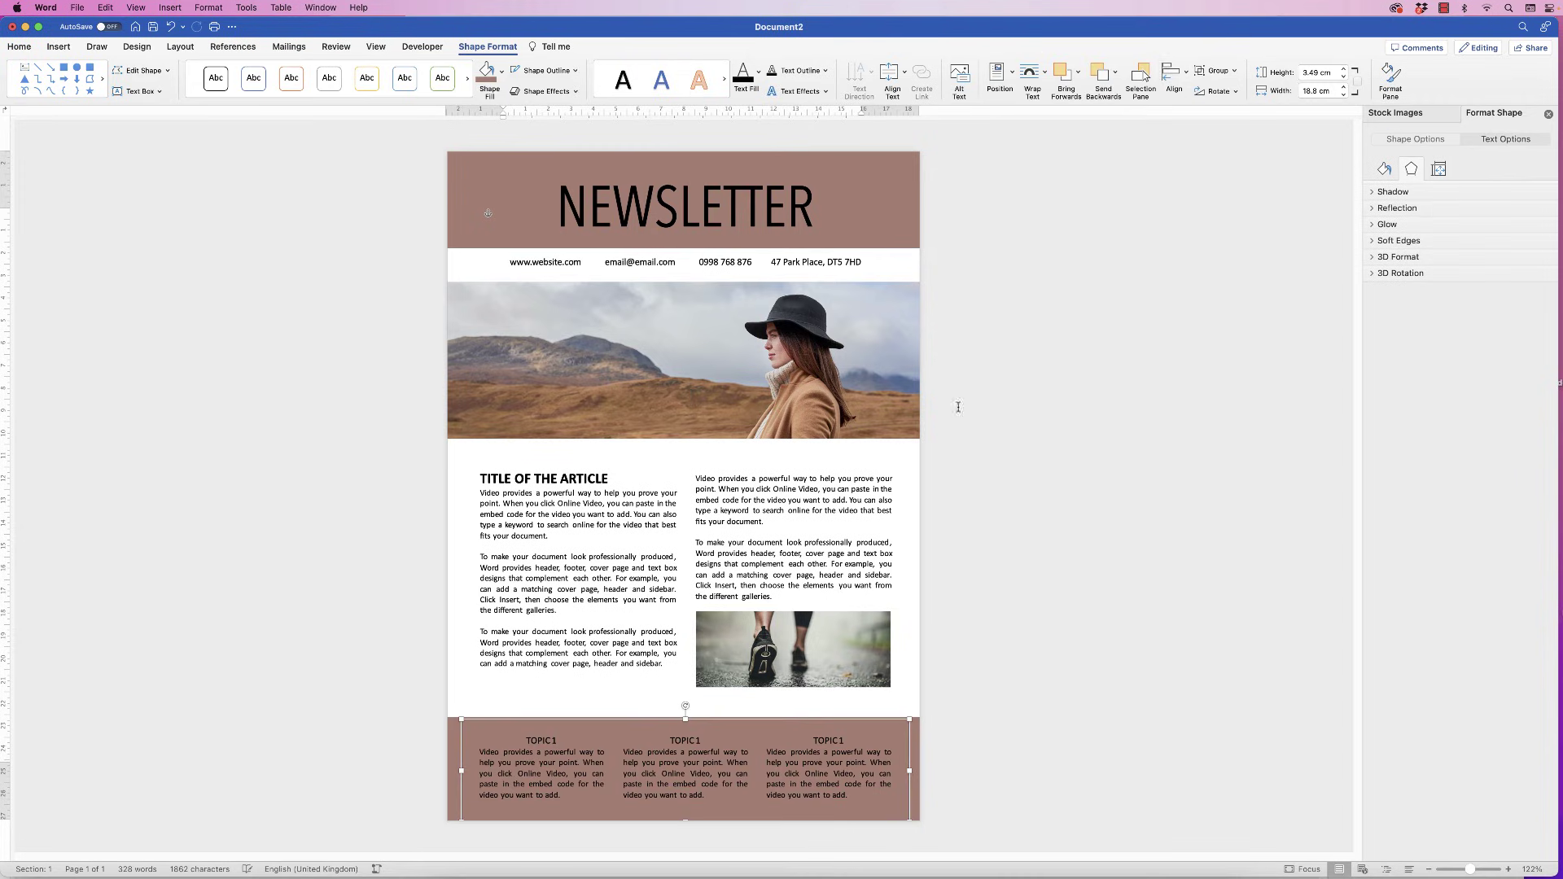
click(1186, 74)
click(1221, 147)
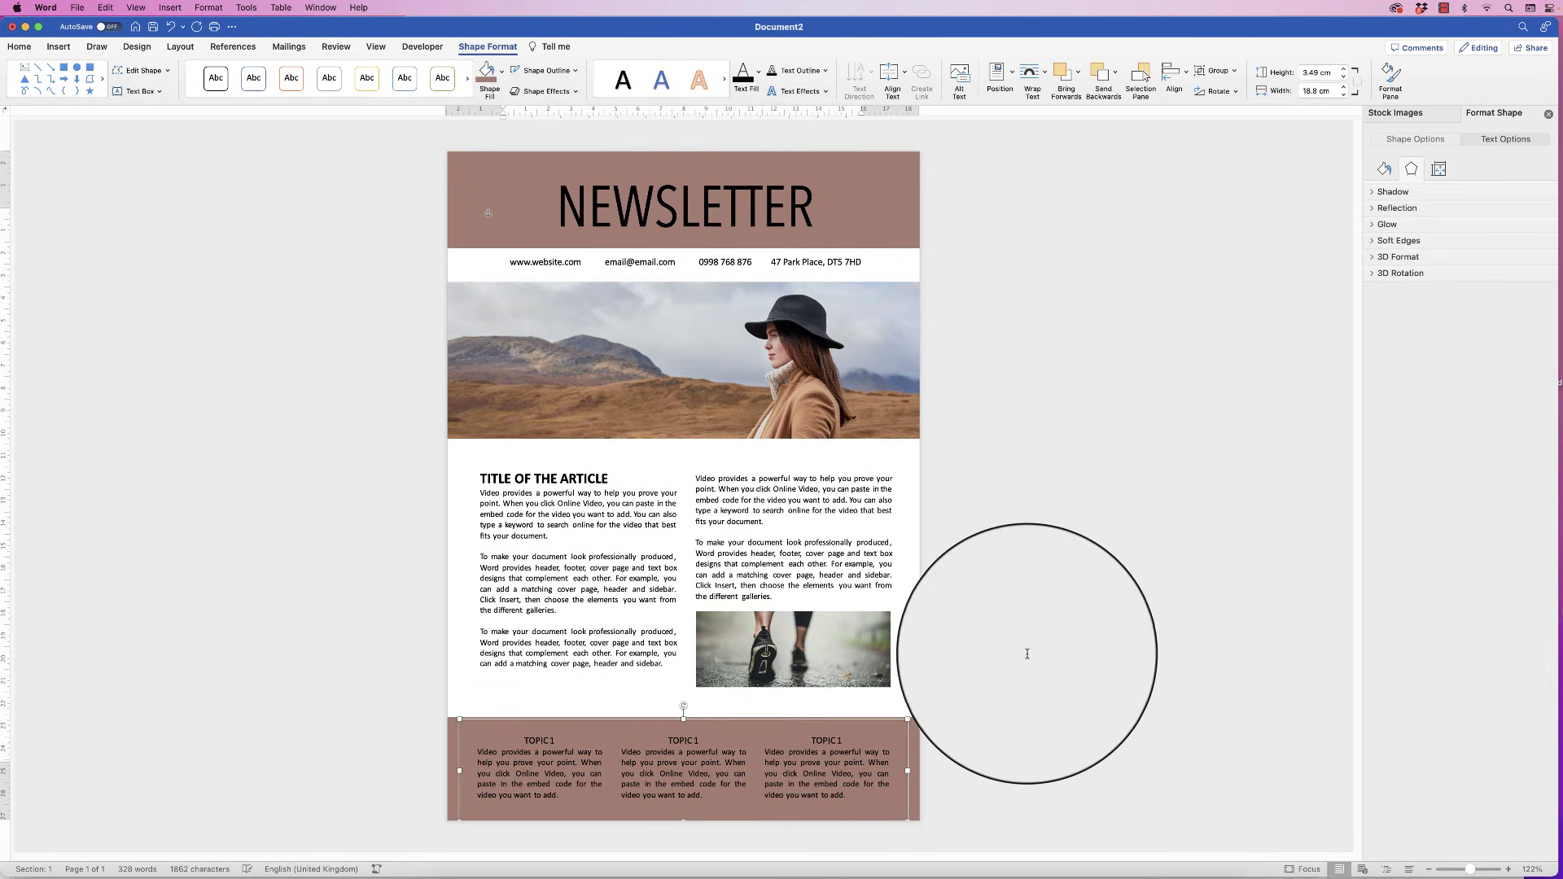
- Make the topic column text white and add a thin mauve strip above the footer band
click(1027, 654)
click(802, 756)
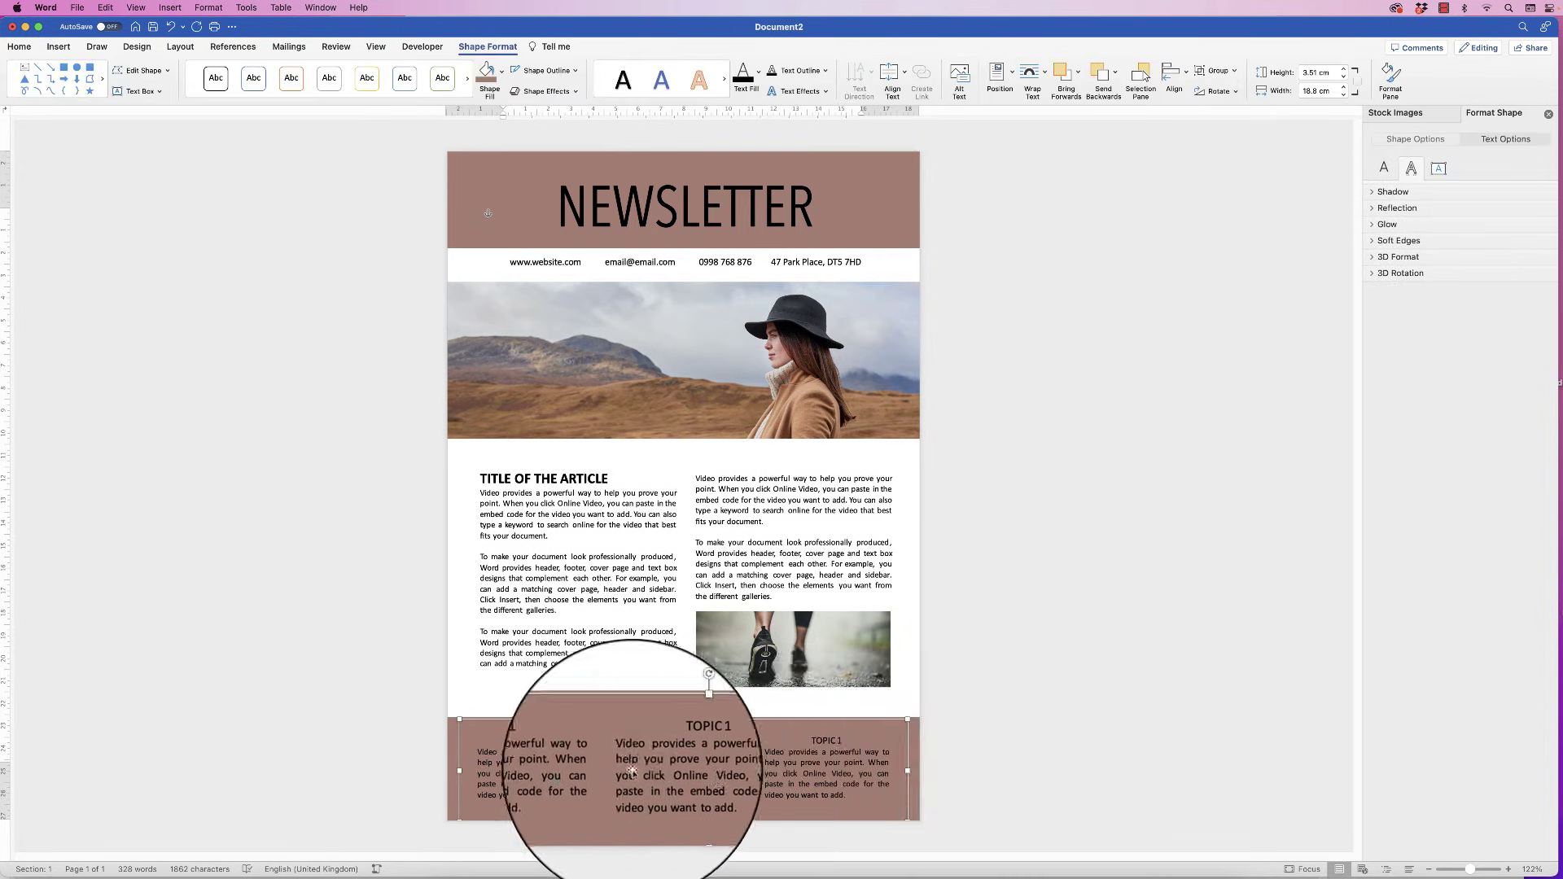
click(19, 50)
click(256, 94)
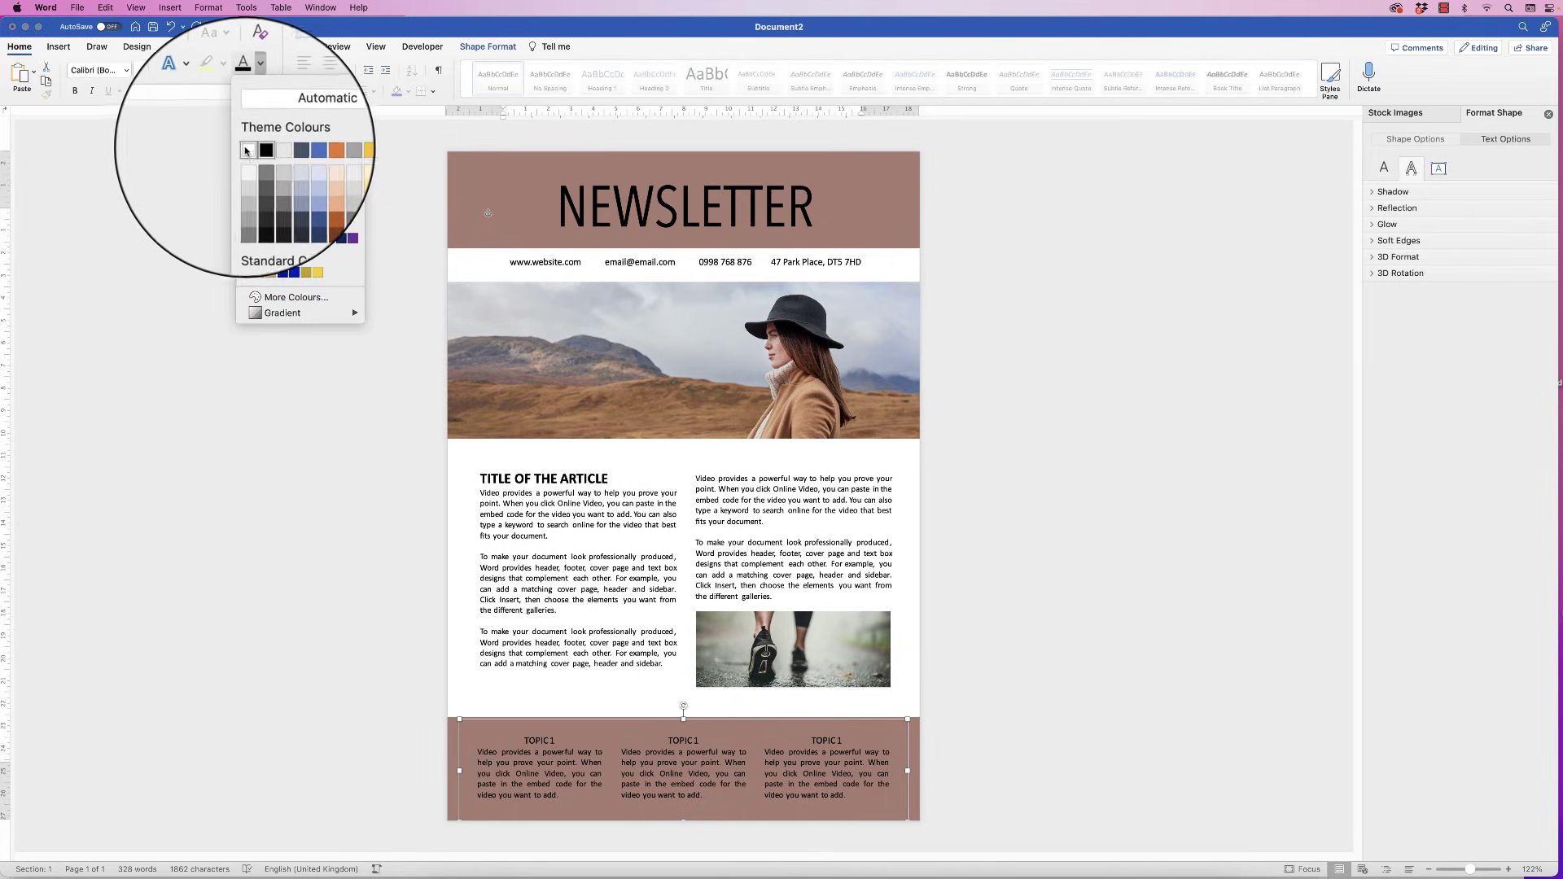
click(244, 177)
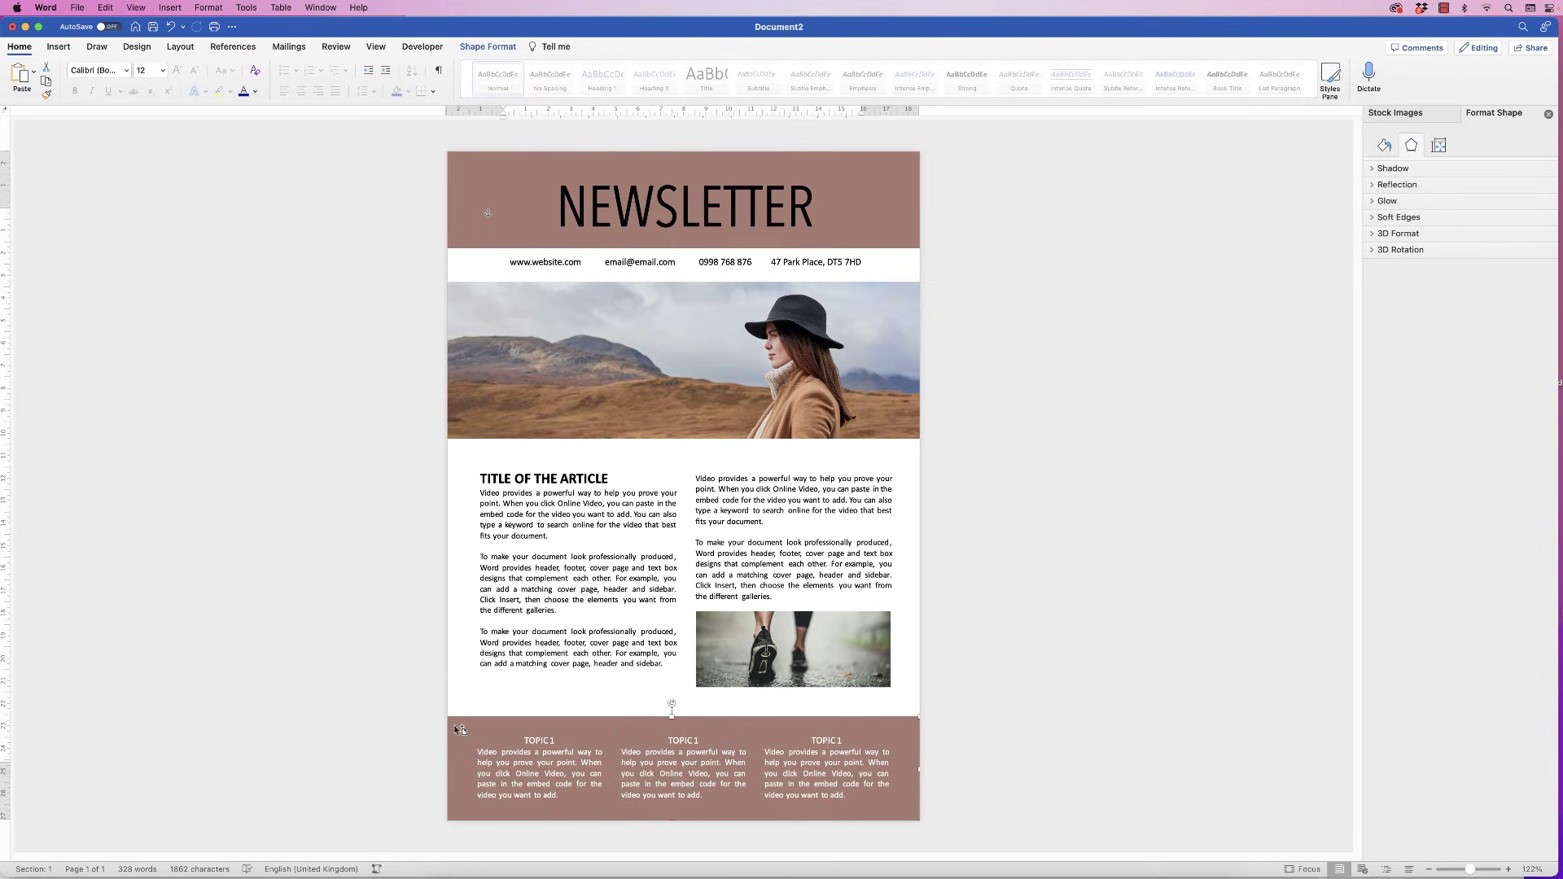
drag(460, 728, 496, 702)
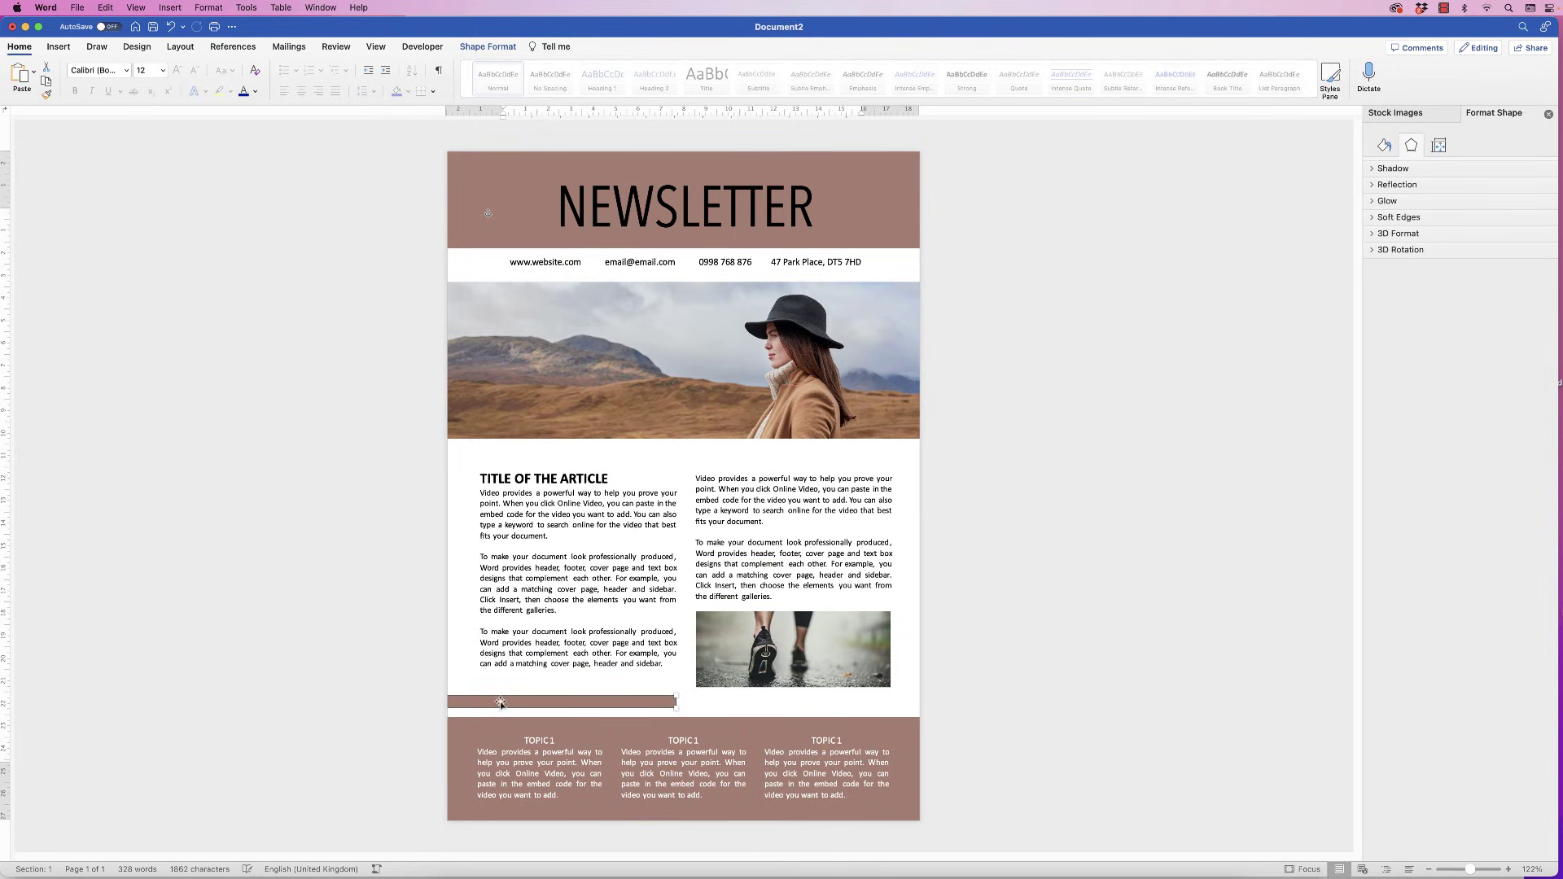
- Copy the thin strip beside the contact line, turn the footer band tan, and nudge the lower strip down
drag(499, 705, 695, 276)
click(463, 729)
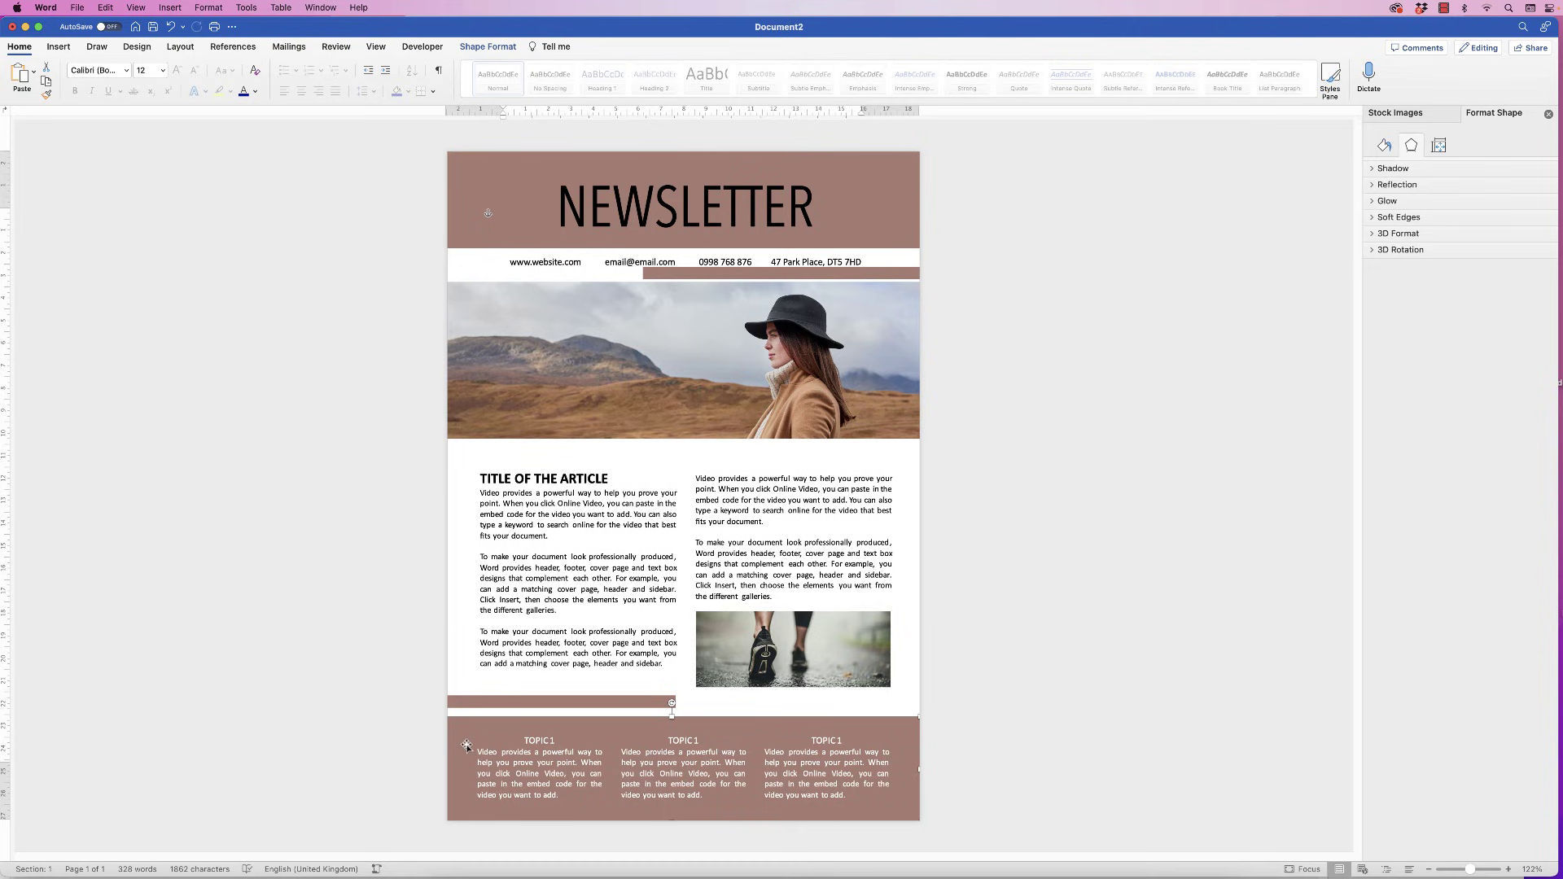
click(488, 46)
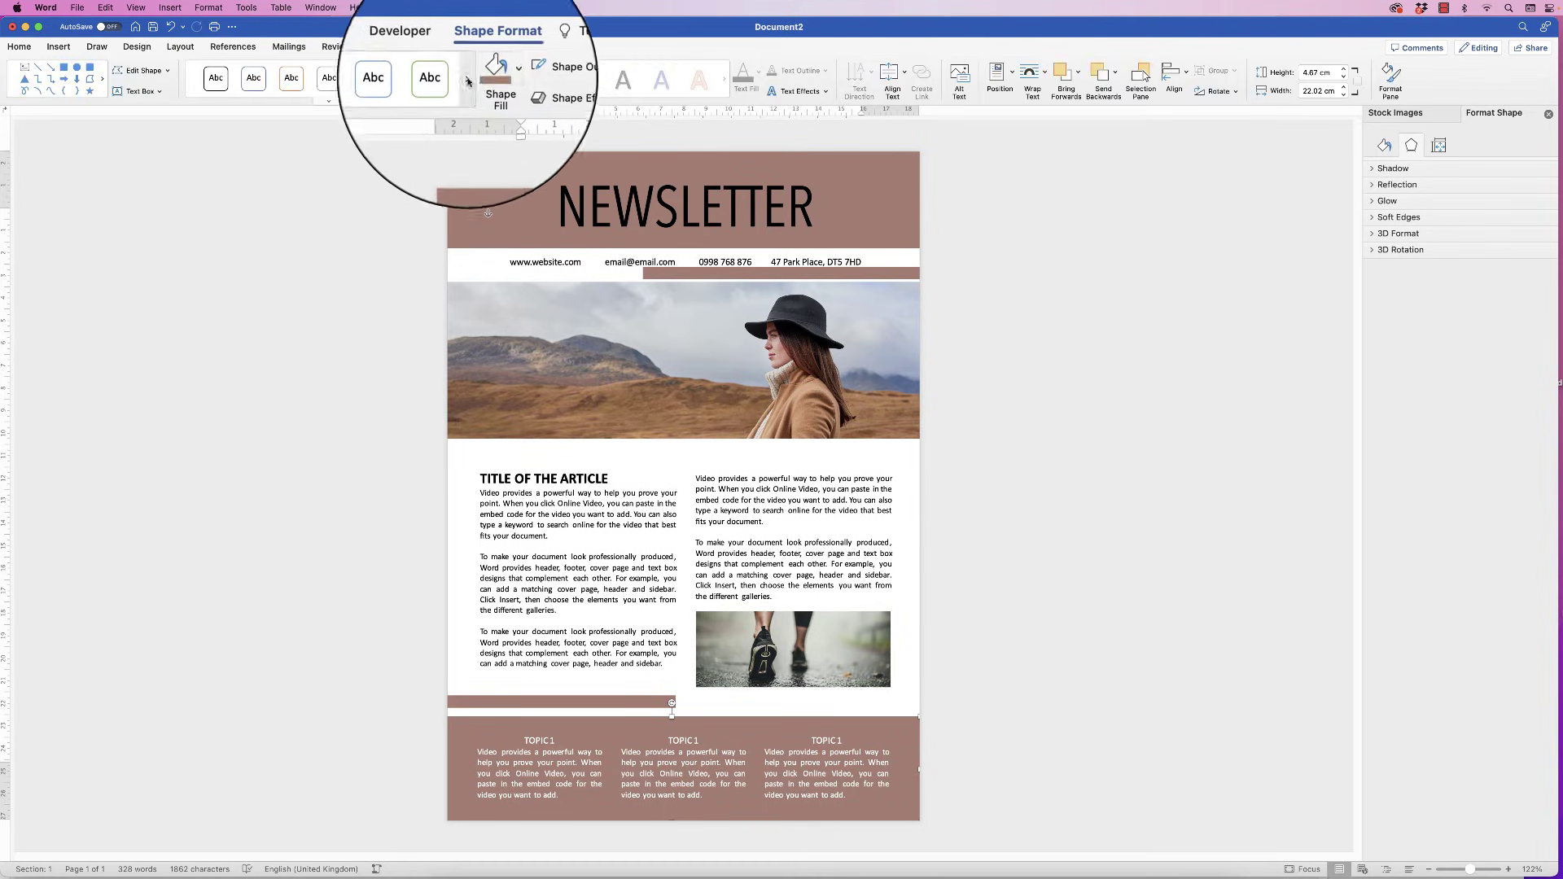
click(501, 70)
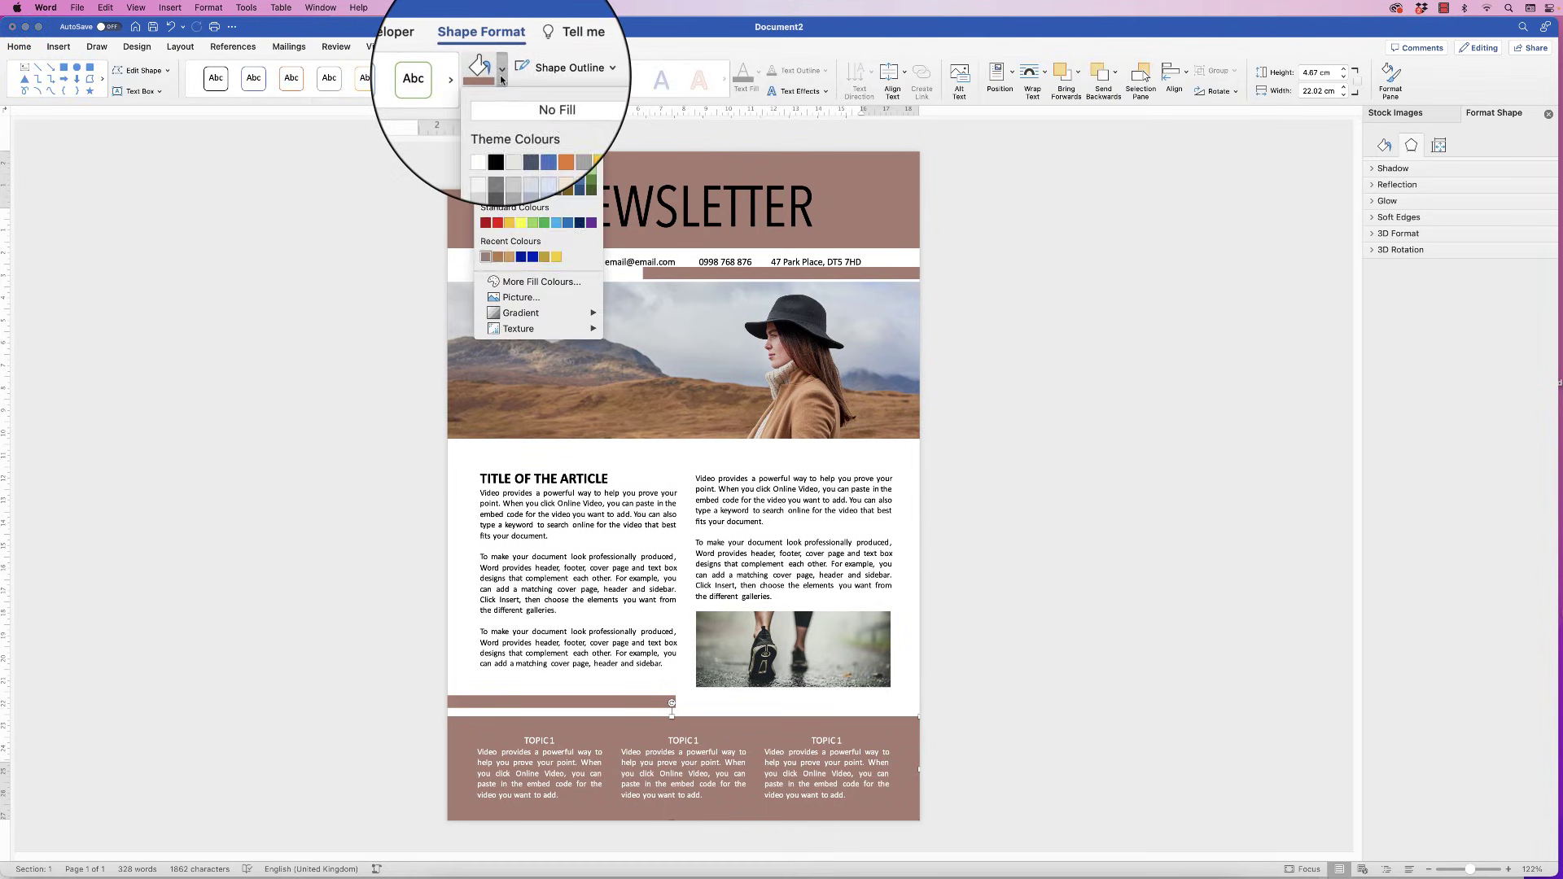
click(509, 259)
drag(489, 704, 630, 718)
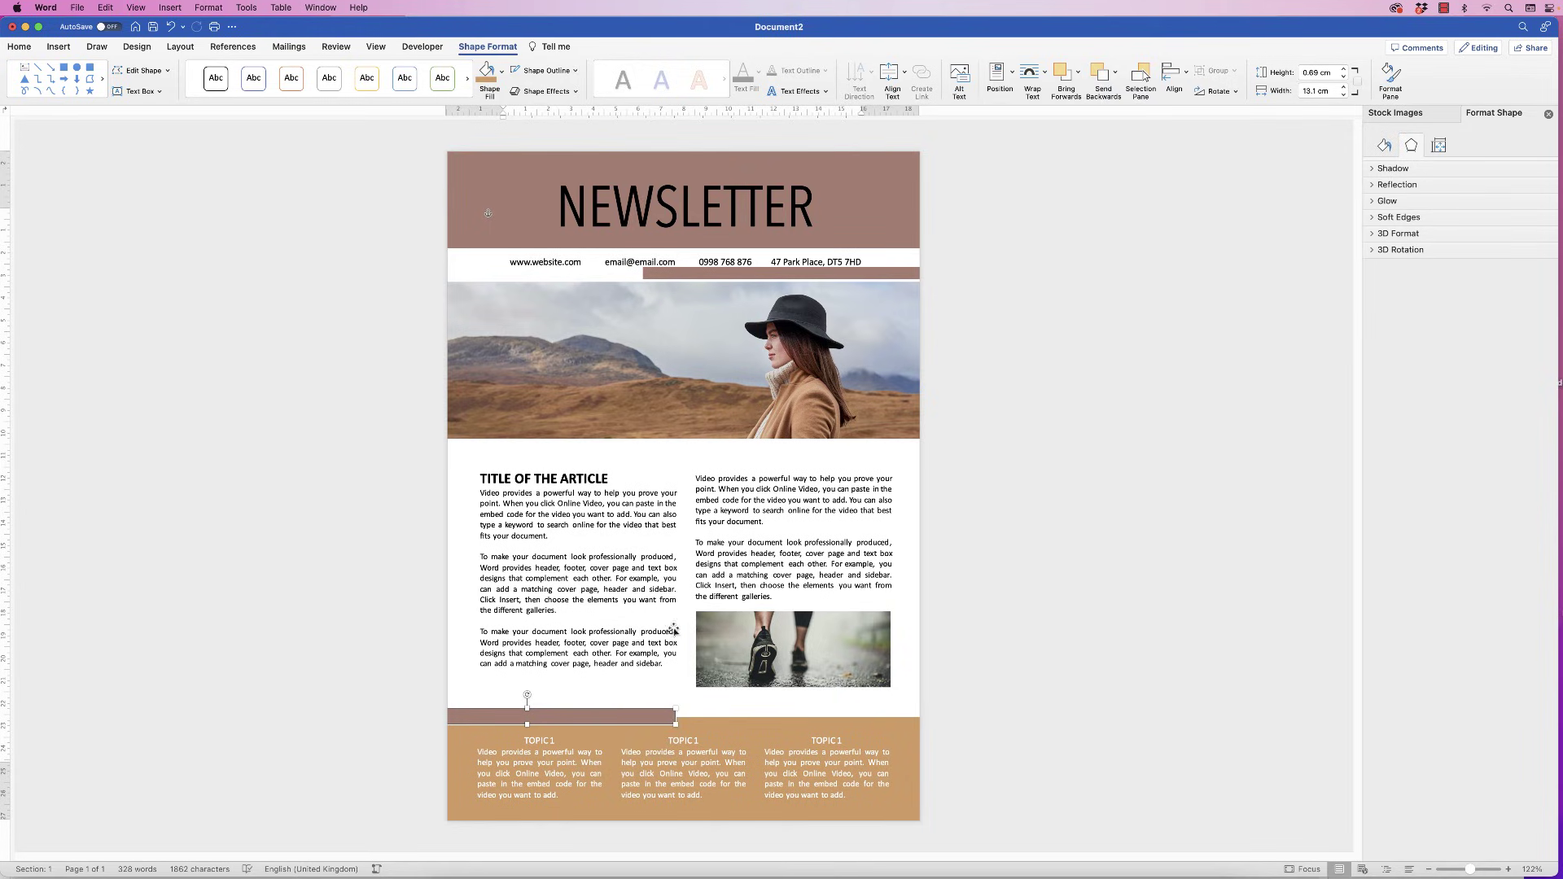
- Turn the upper accent strip tan and shift the photo and contact line slightly down
click(763, 275)
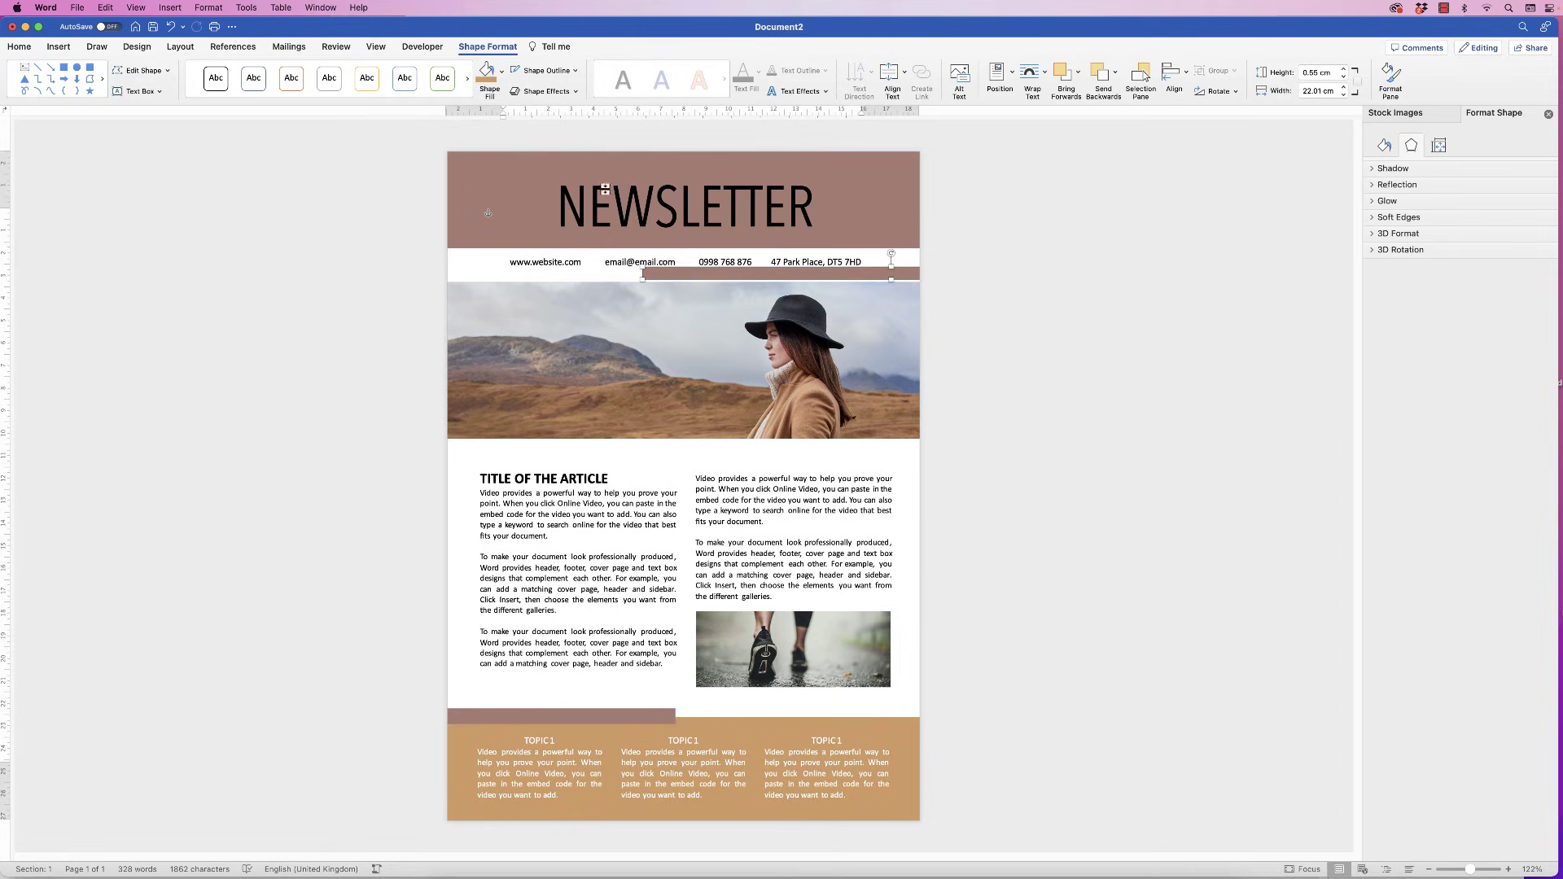
click(483, 83)
drag(740, 381, 740, 393)
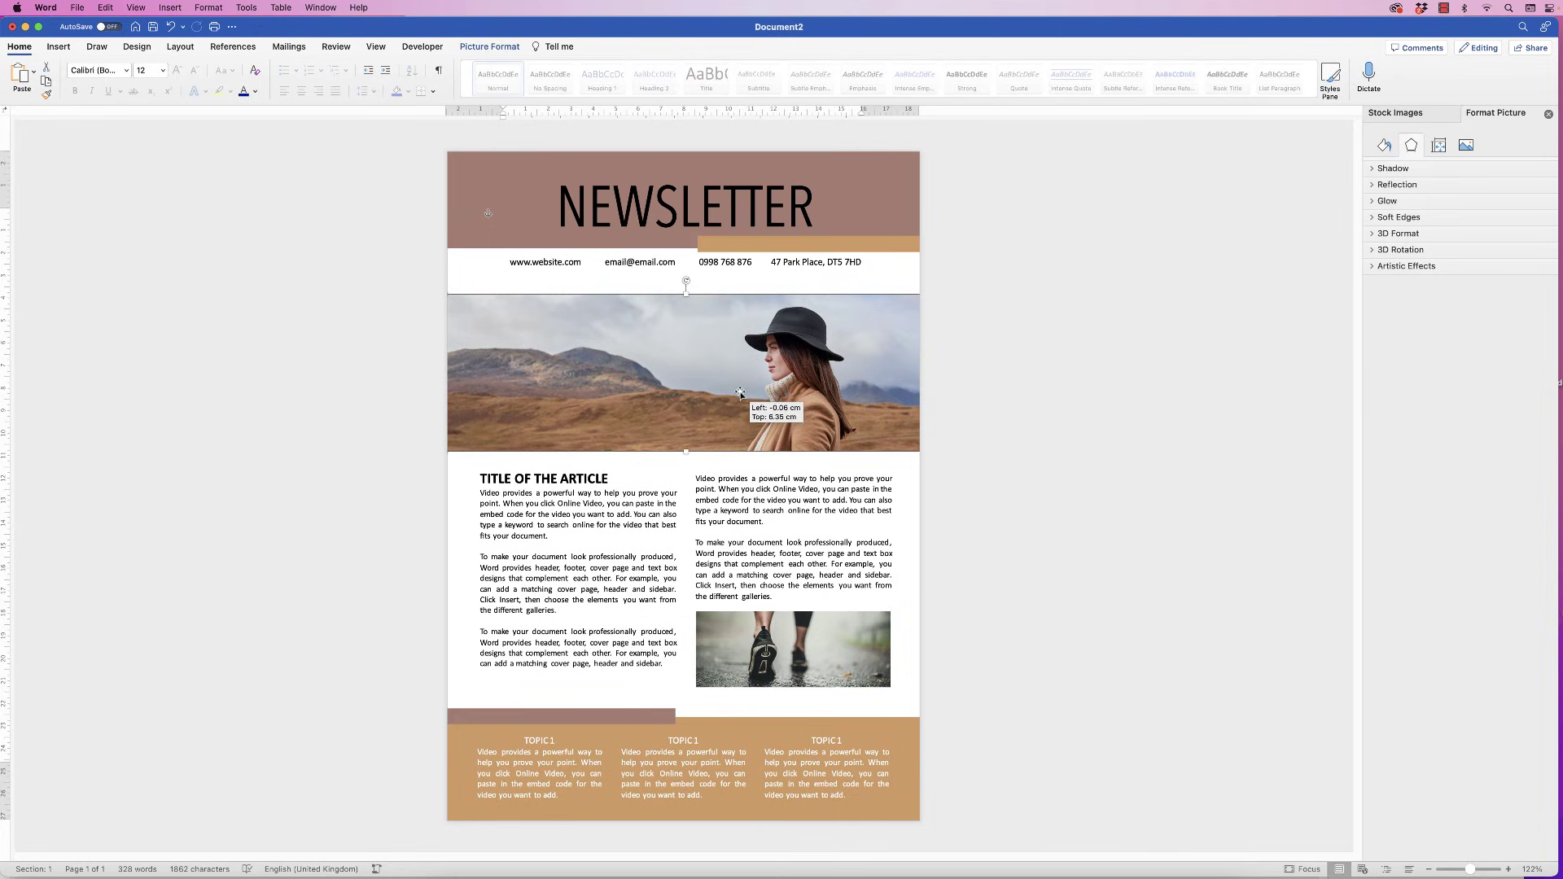
drag(743, 260, 746, 272)
key(Escape)
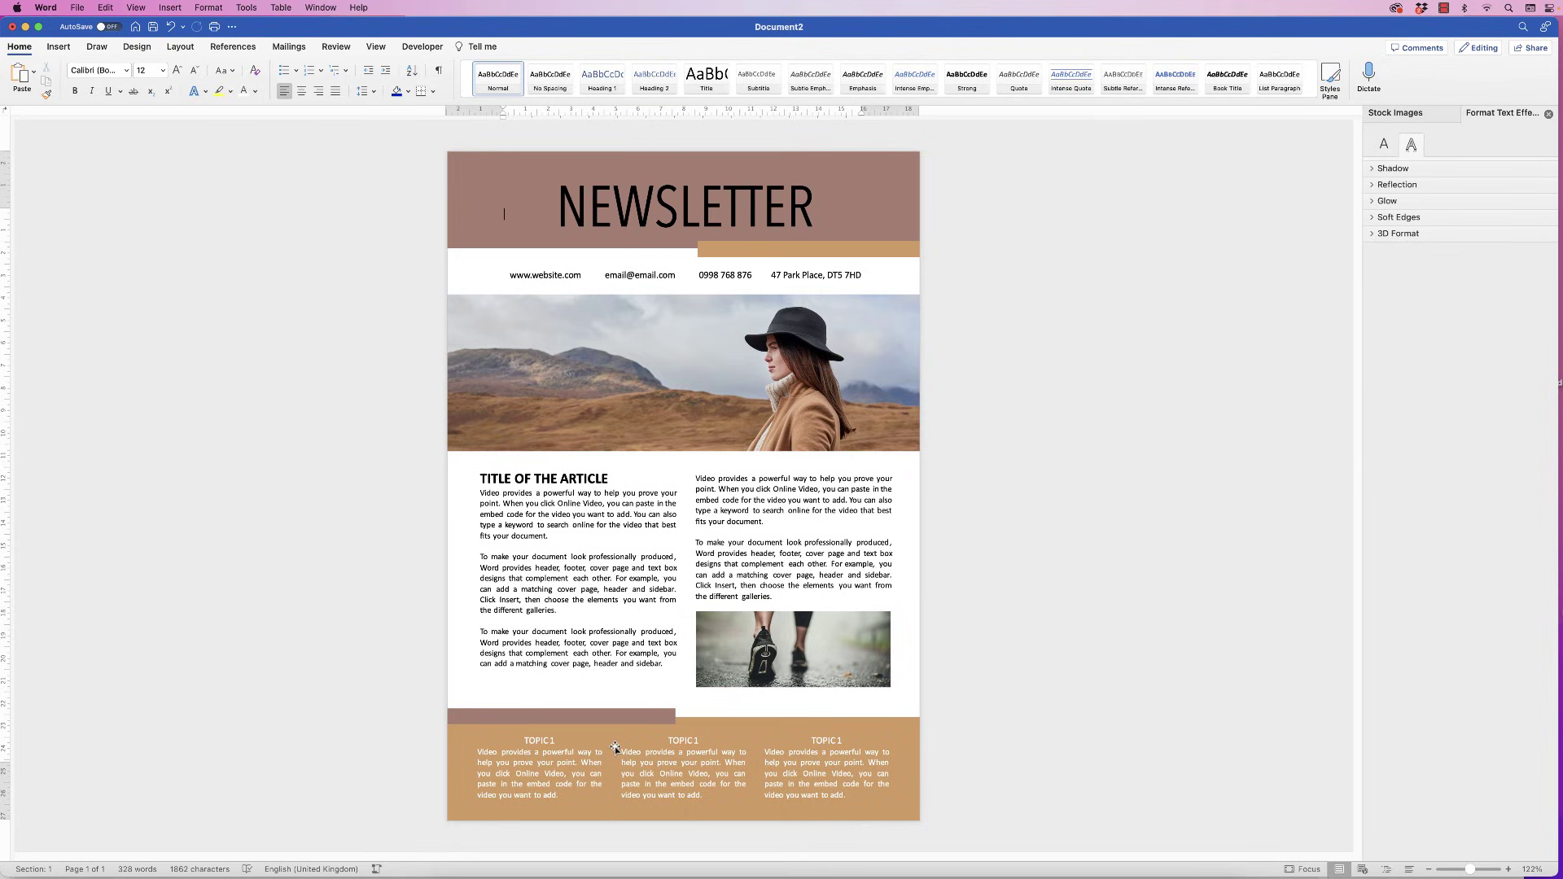
- Browse the Save As file formats, cancel, then start saving the newsletter as template Doc2.dotx
click(77, 7)
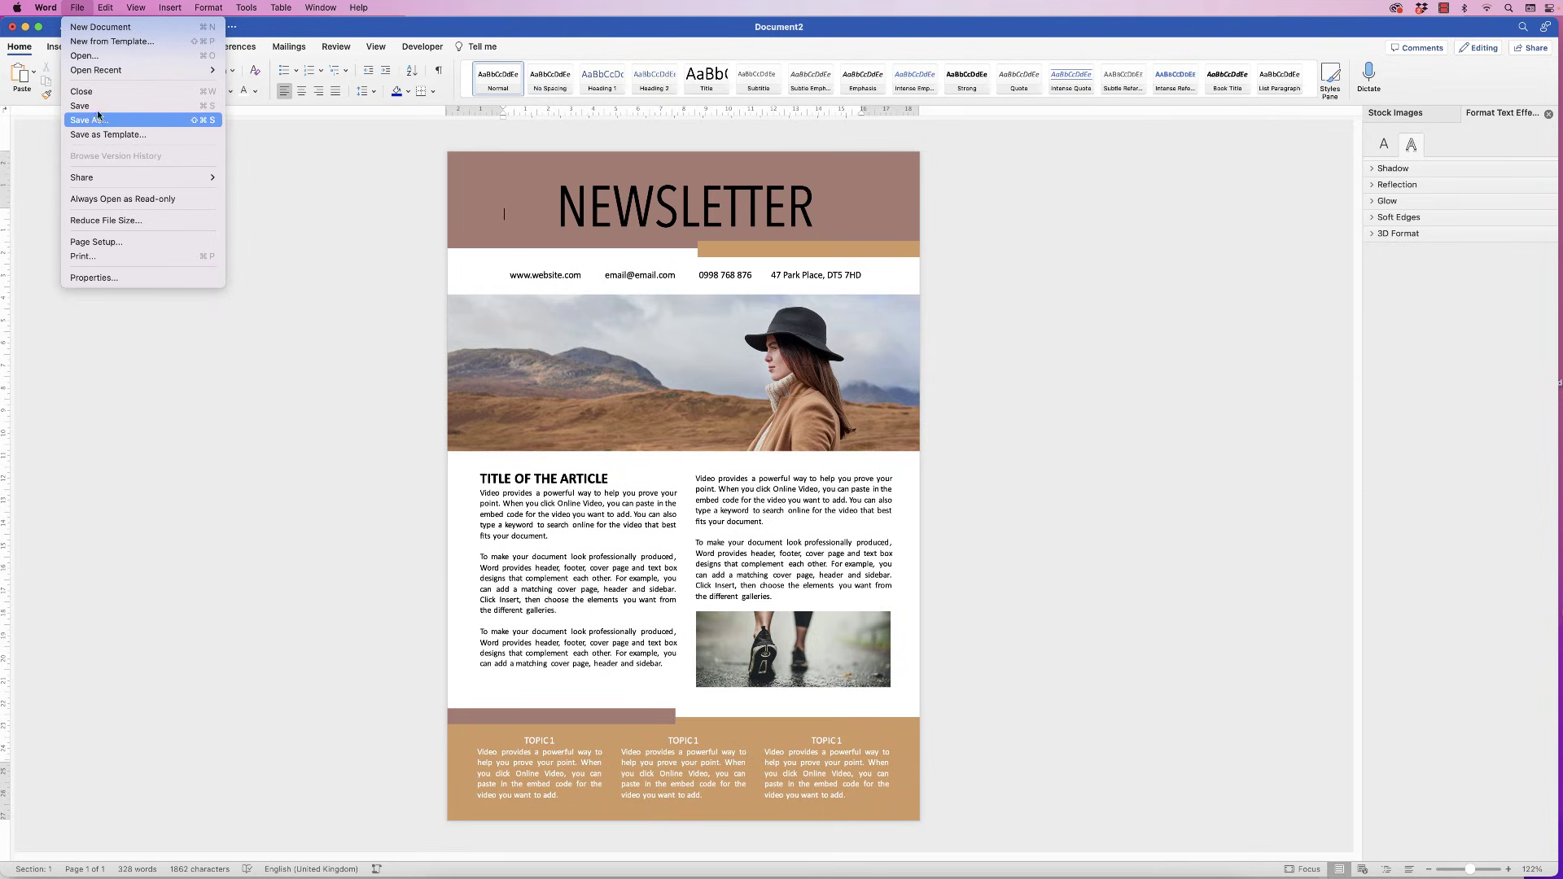
click(163, 120)
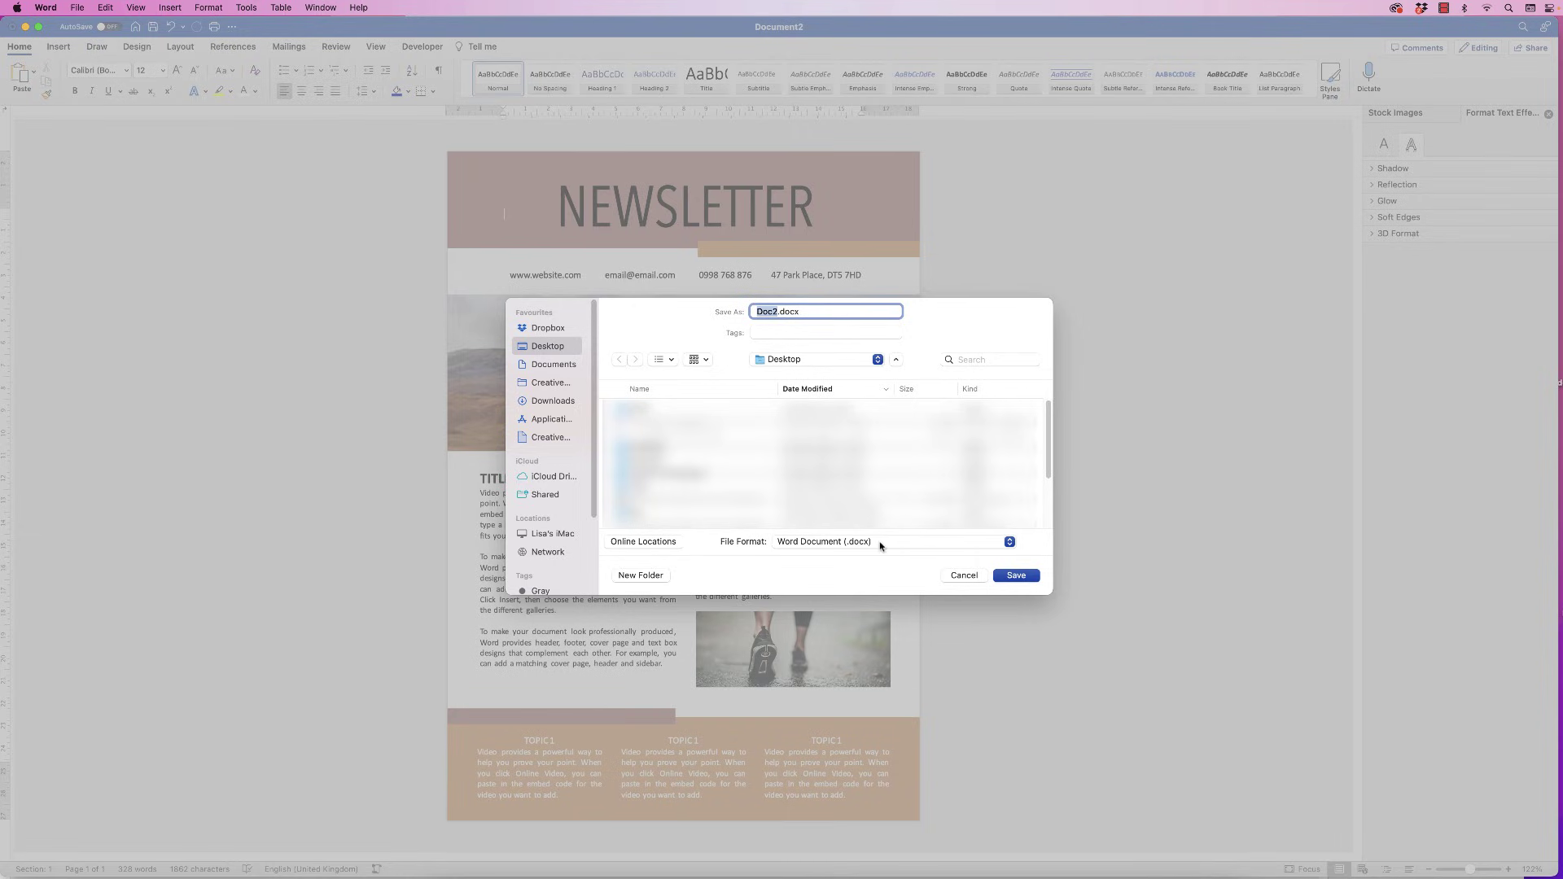
click(880, 543)
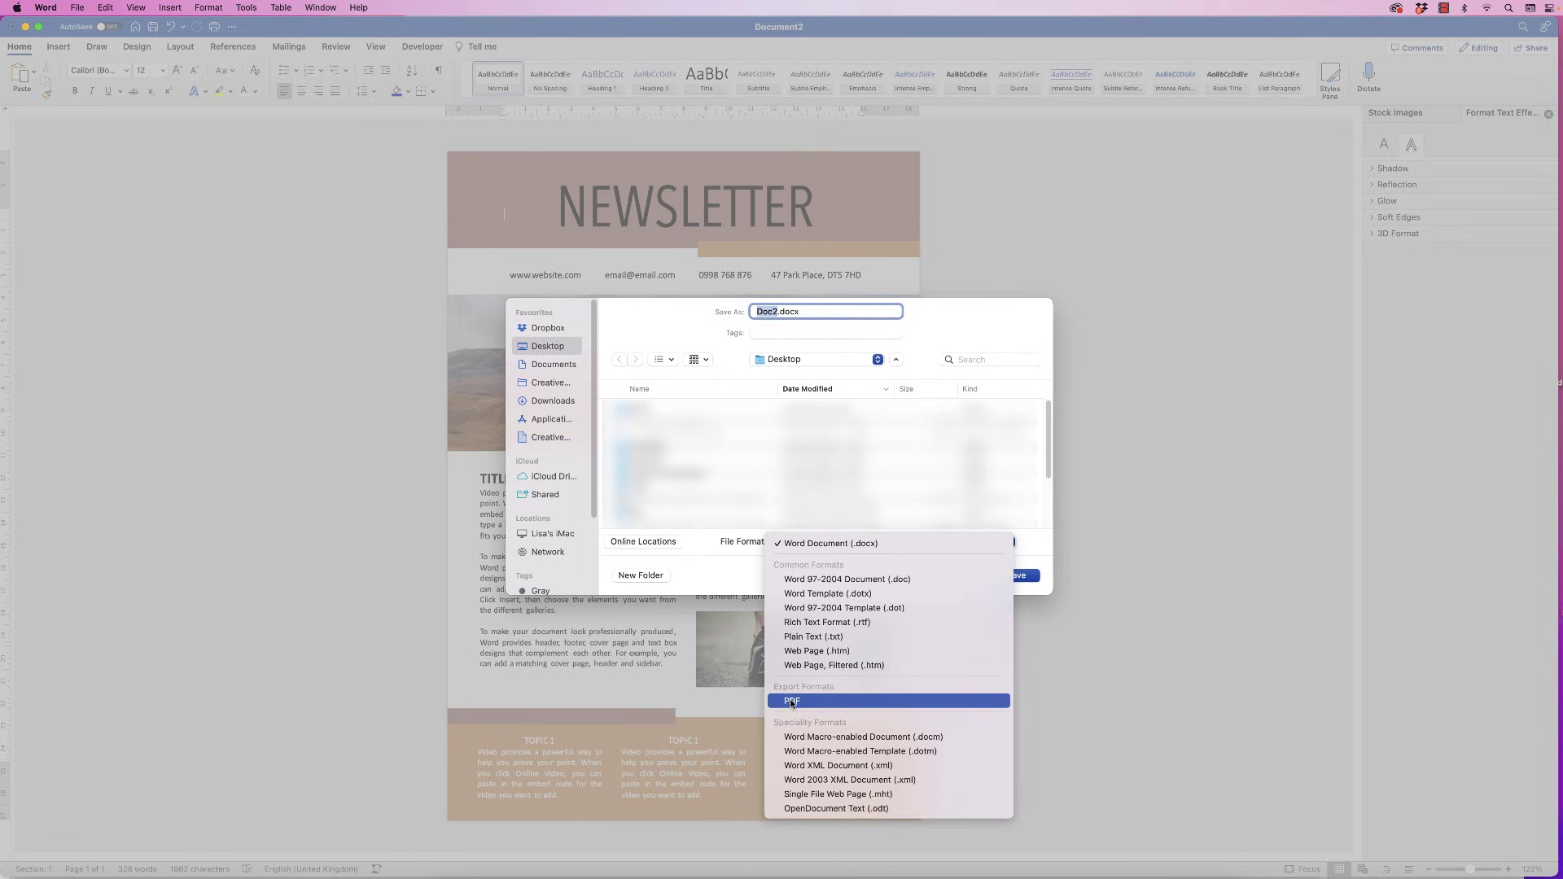
click(1025, 629)
click(969, 578)
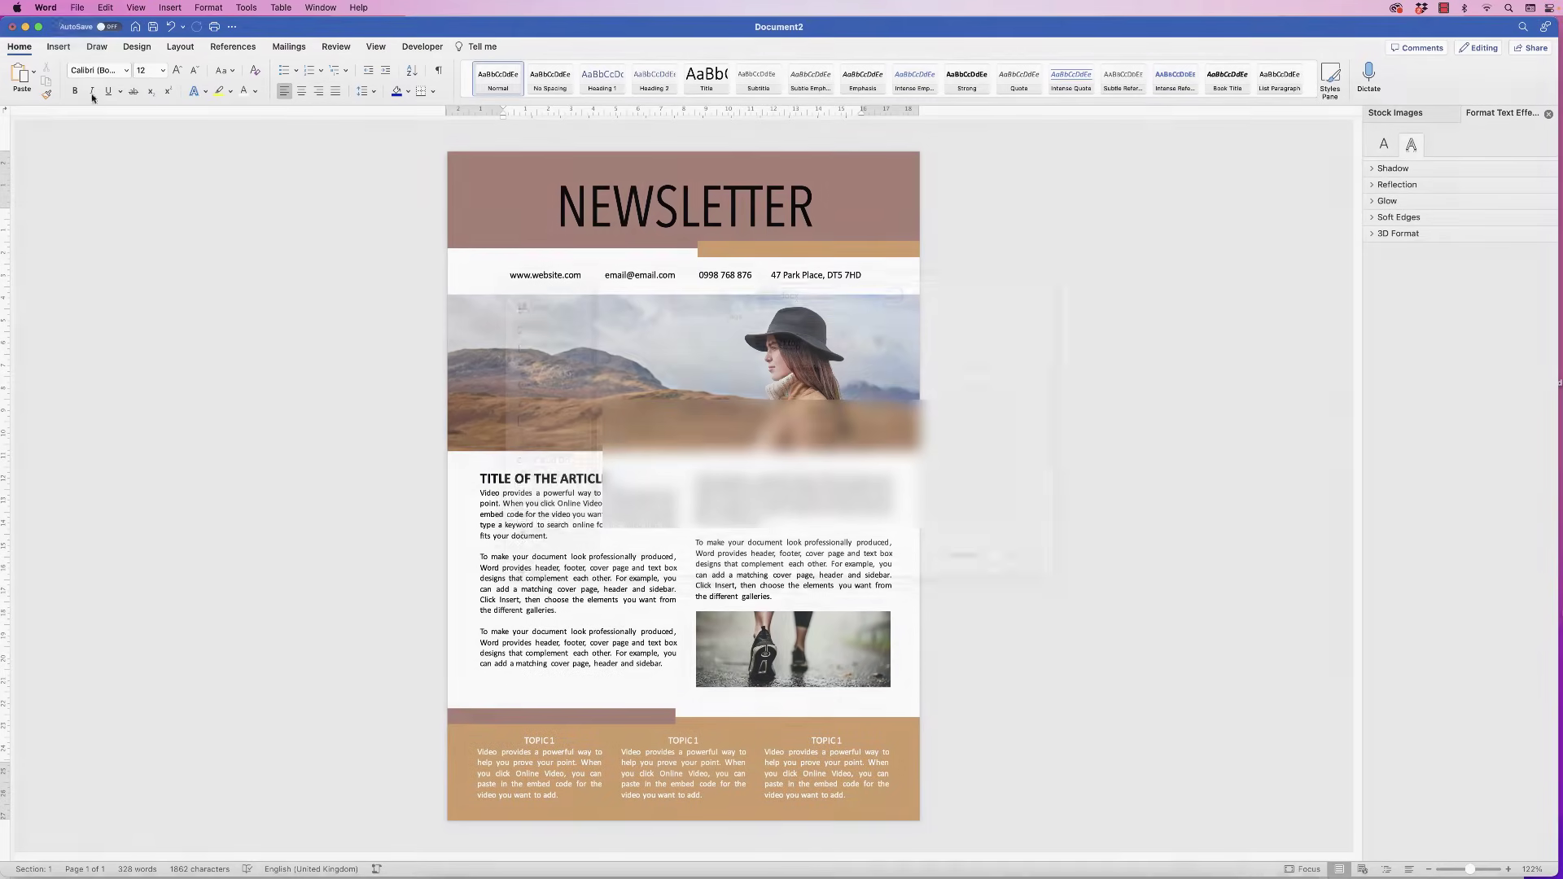
click(77, 8)
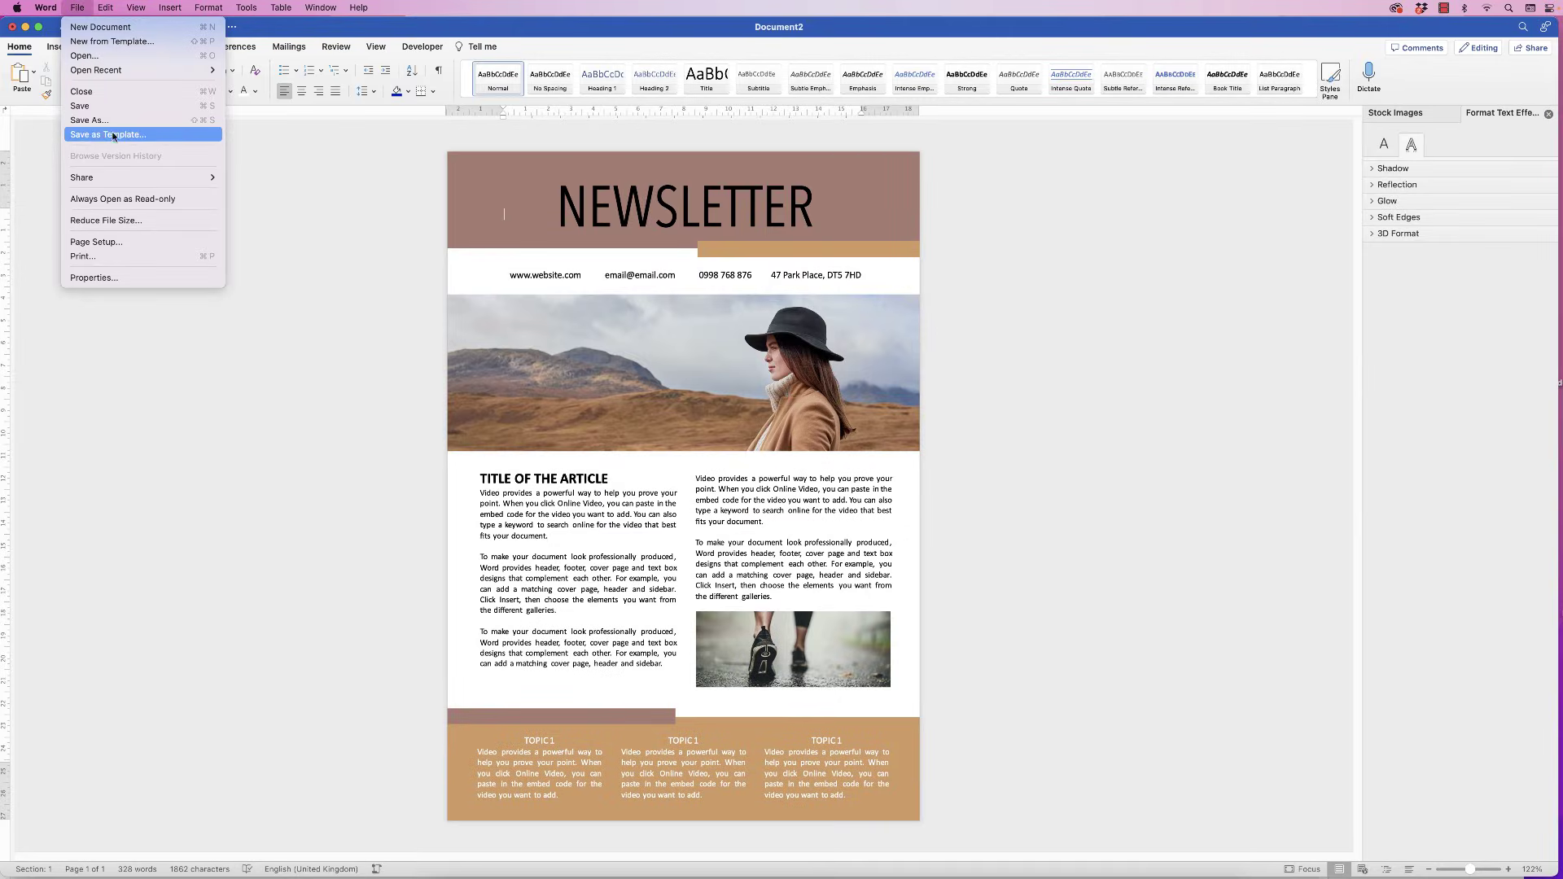
click(78, 136)
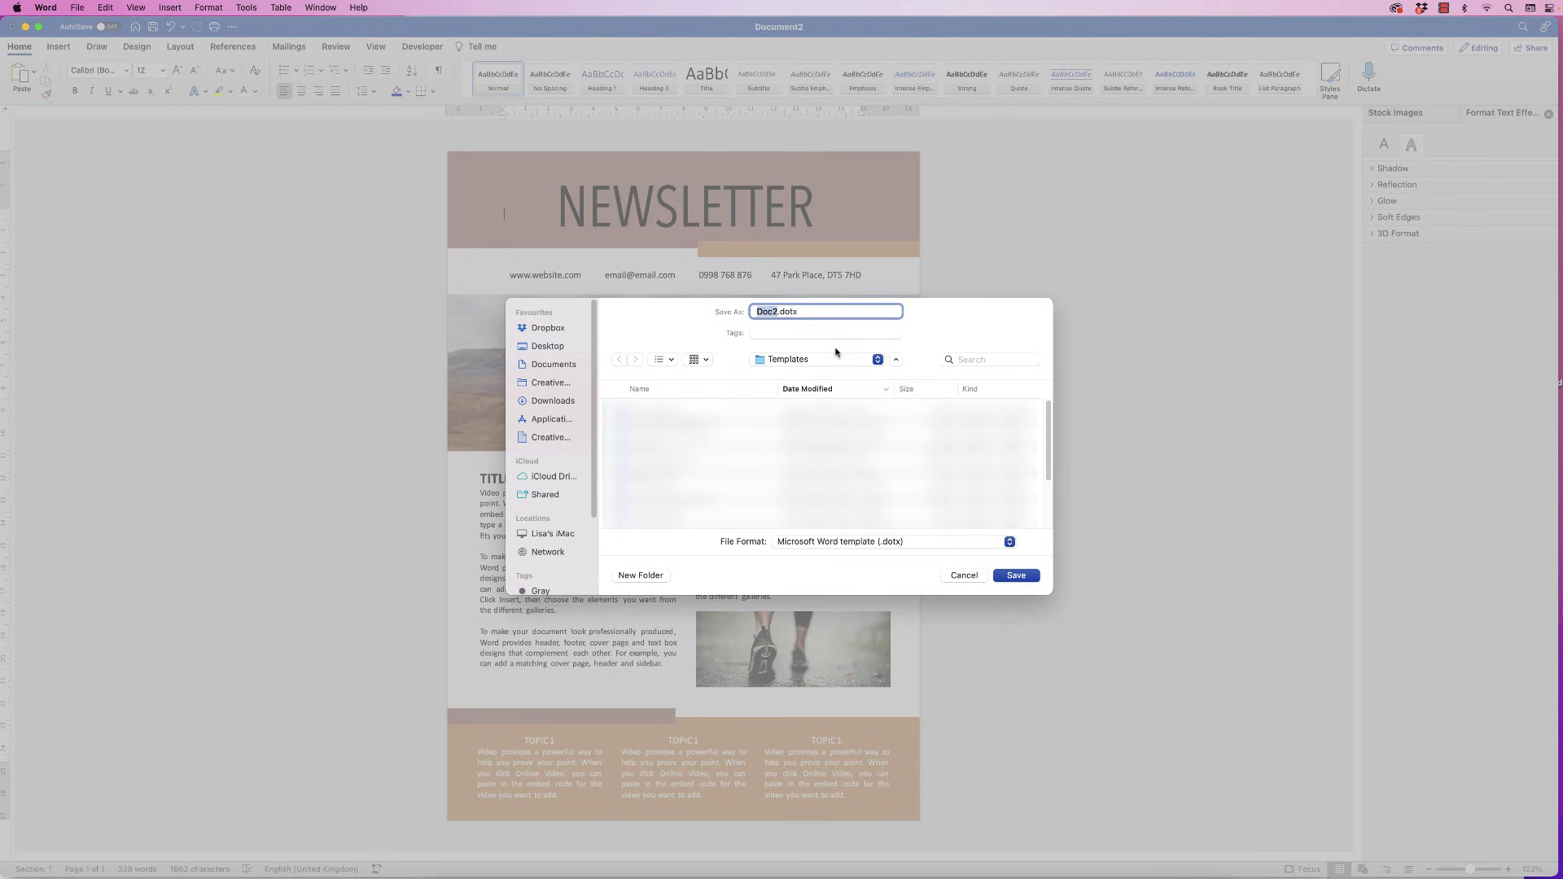